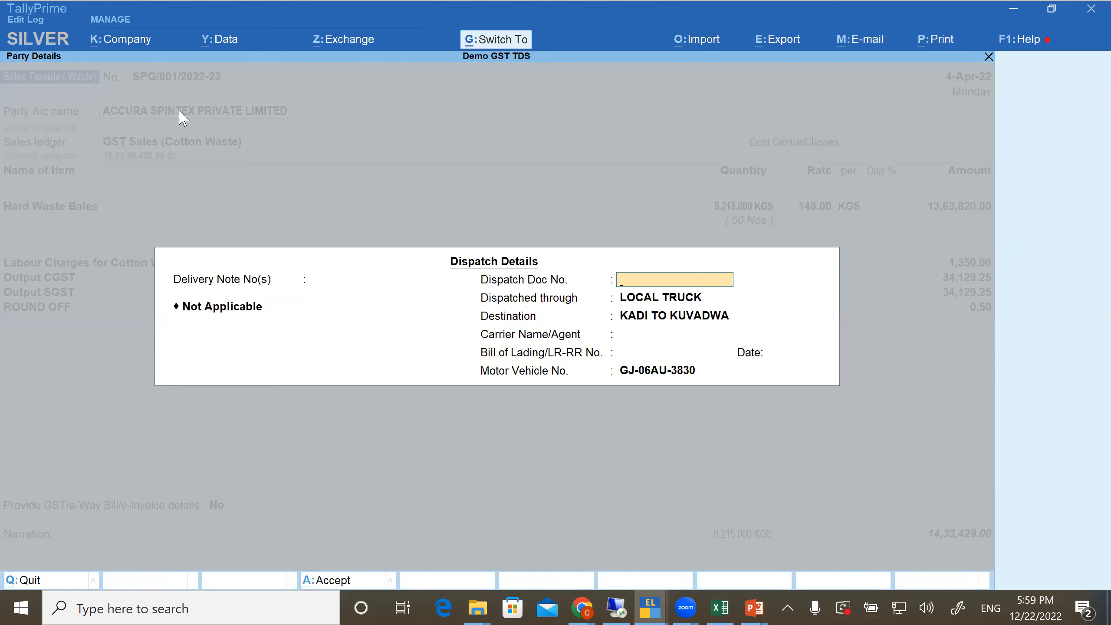
Quit the open cotton waste sales voucher without saving its party and dispatch details, and leave the Sales Register
key(Escape)
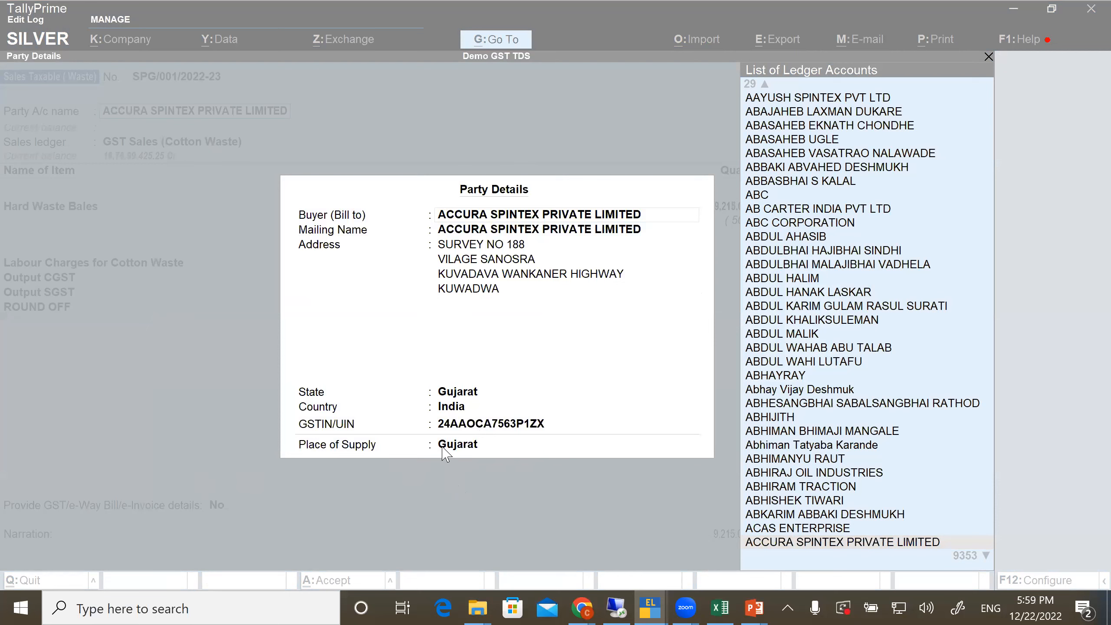
click(286, 181)
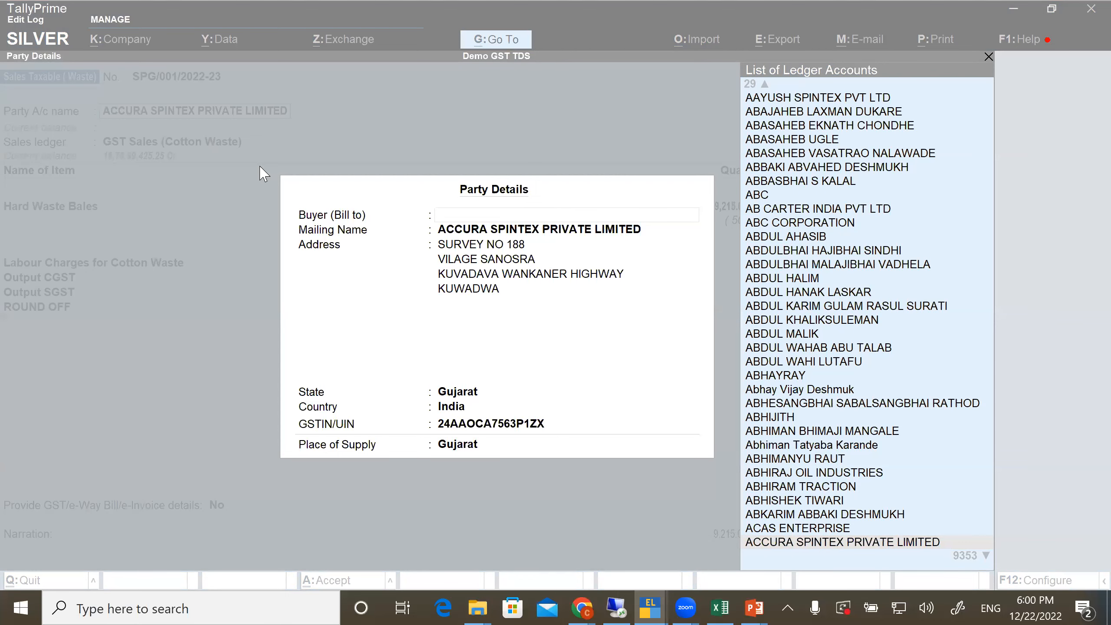
key(Escape)
key(y)
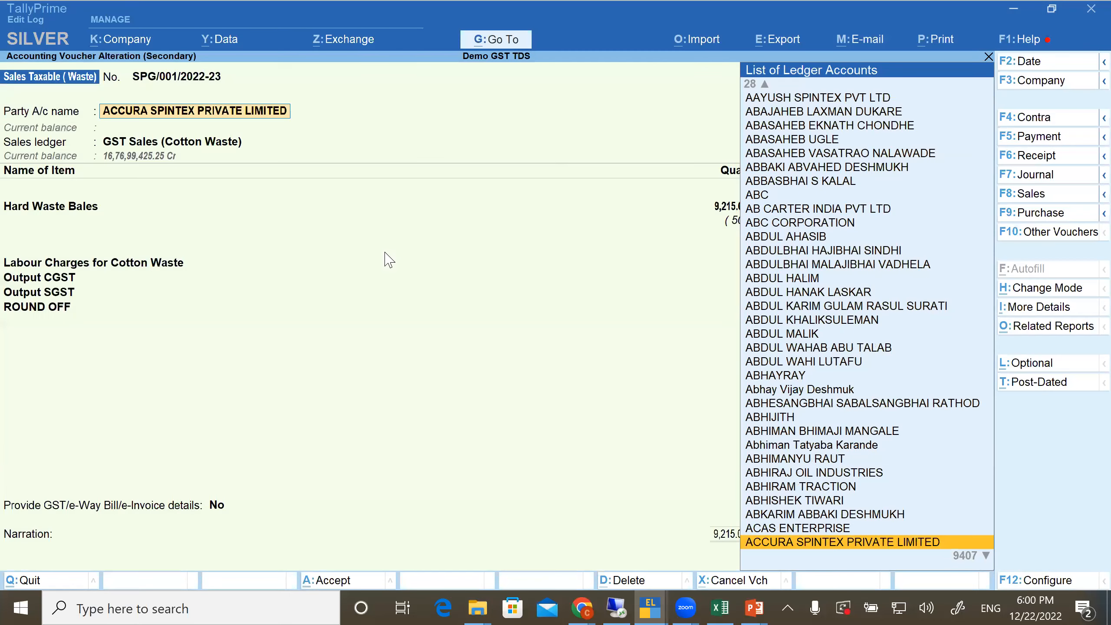
key(Escape)
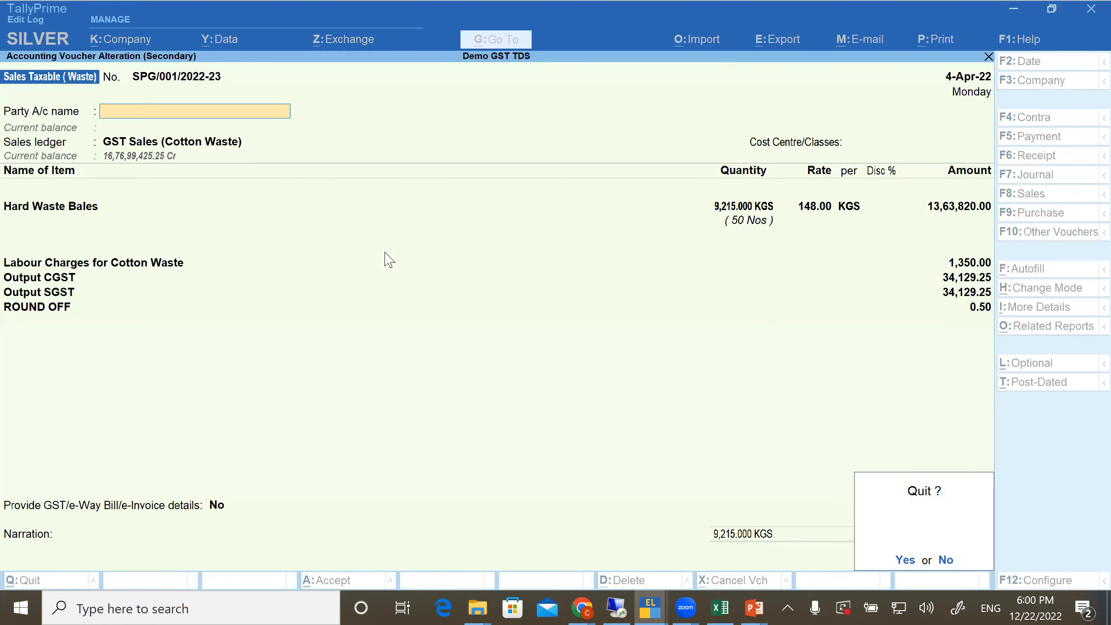
key(y)
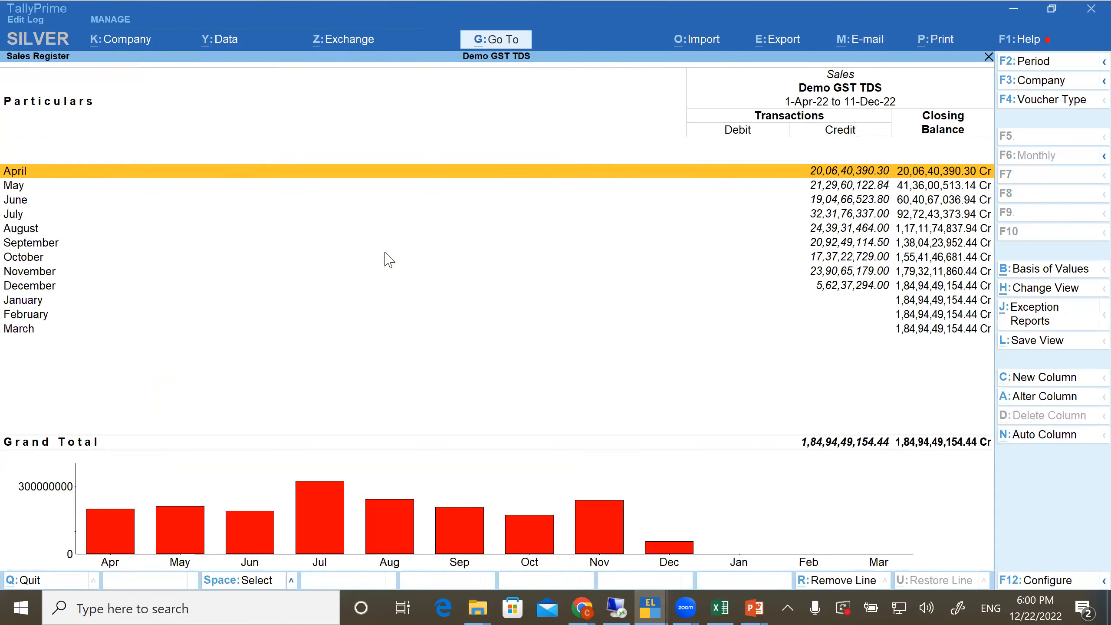
key(Escape)
Switch to the PowerPoint slide show and go to the slide with the embedded TallyPrime demo video
key(alt+Tab)
key(alt+Tab)
key(alt+Tab)
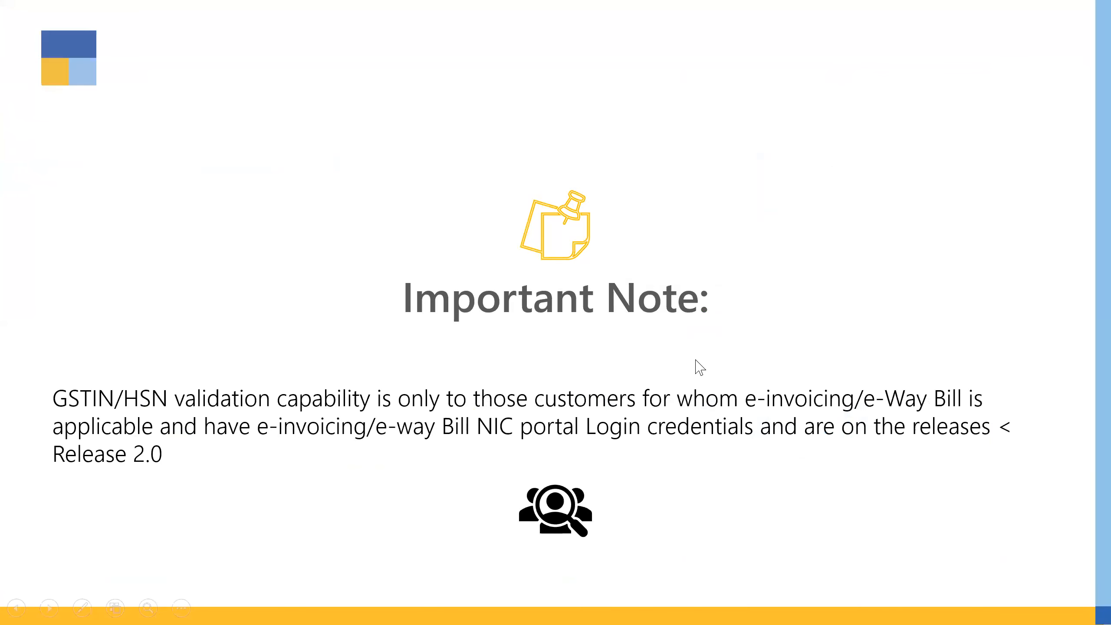
key(Right)
key(Right)
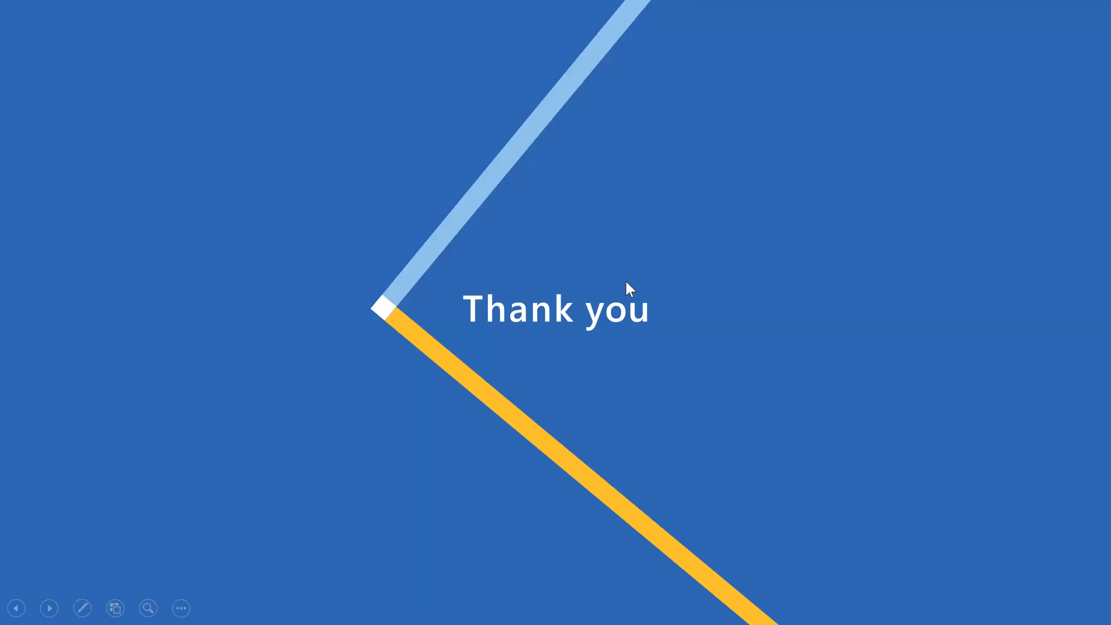
key(Left)
key(Left)
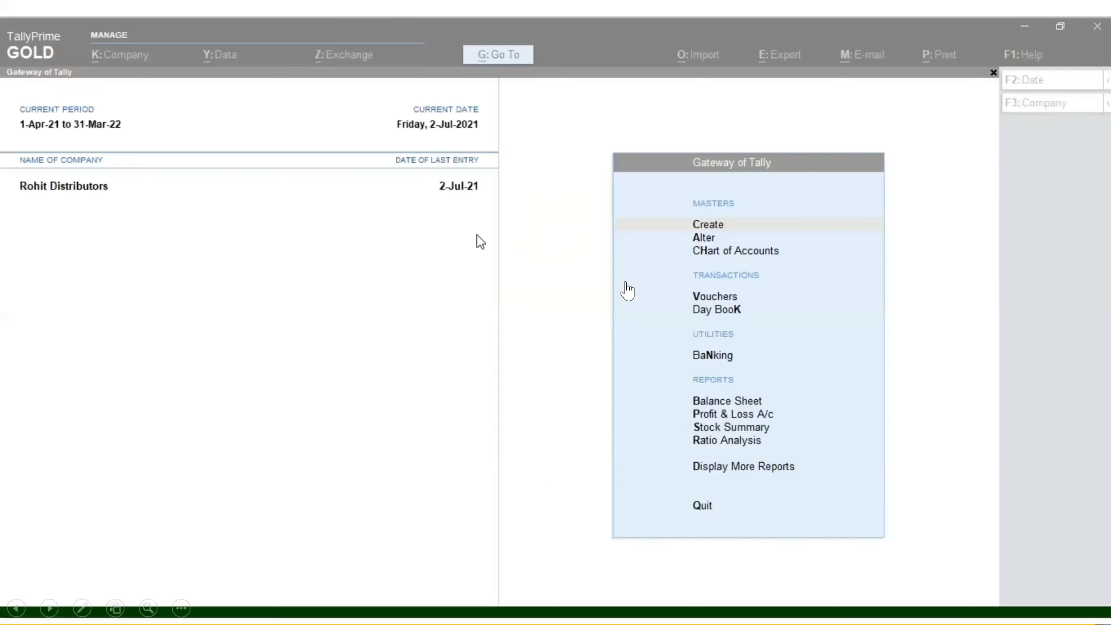
Play the embedded demo video, jump back to its opening seconds, and pause it at the report search
mouse_move(101, 598)
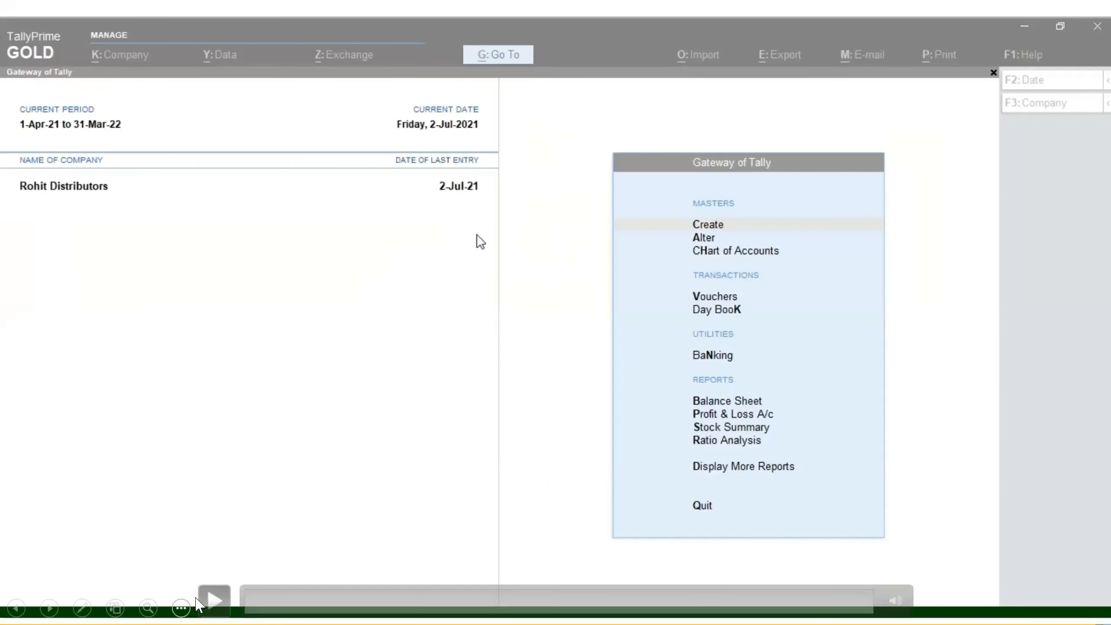
click(208, 603)
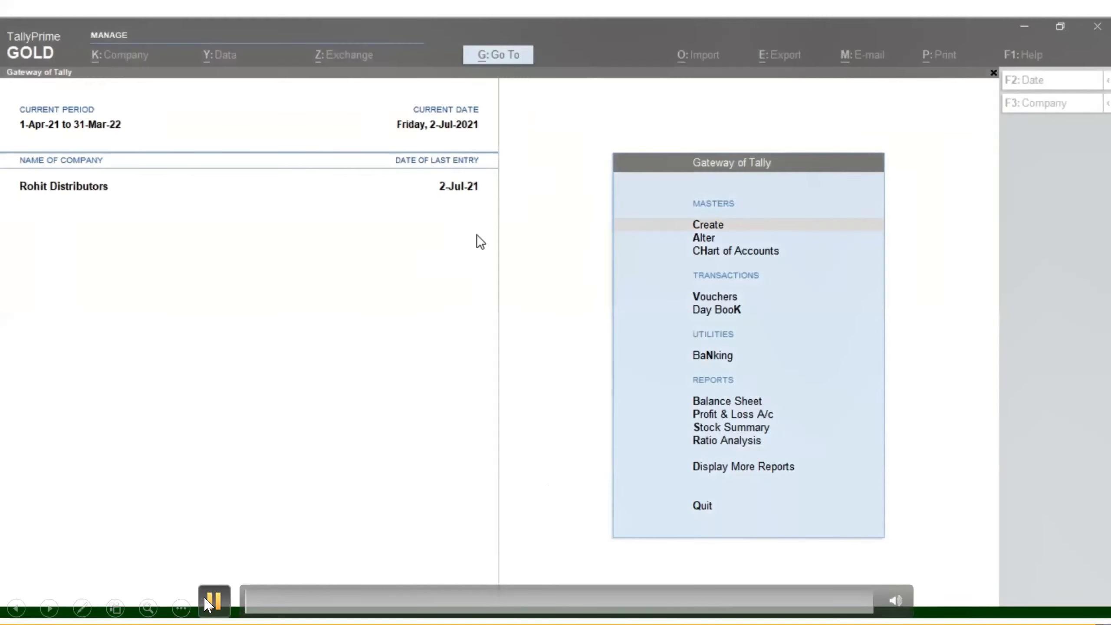
click(303, 606)
click(291, 607)
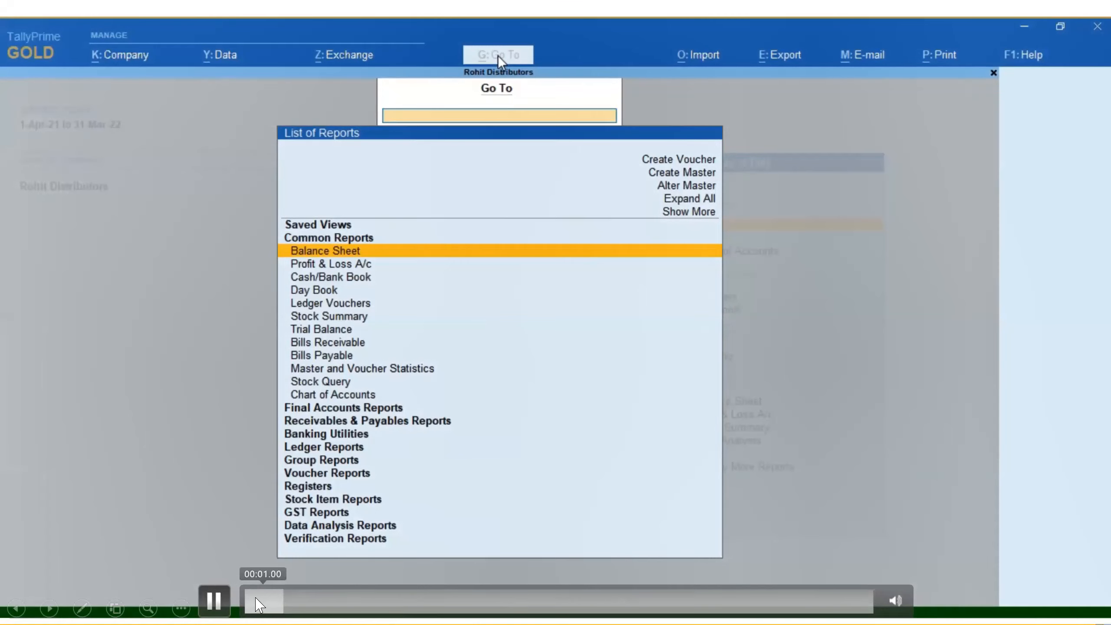
click(257, 604)
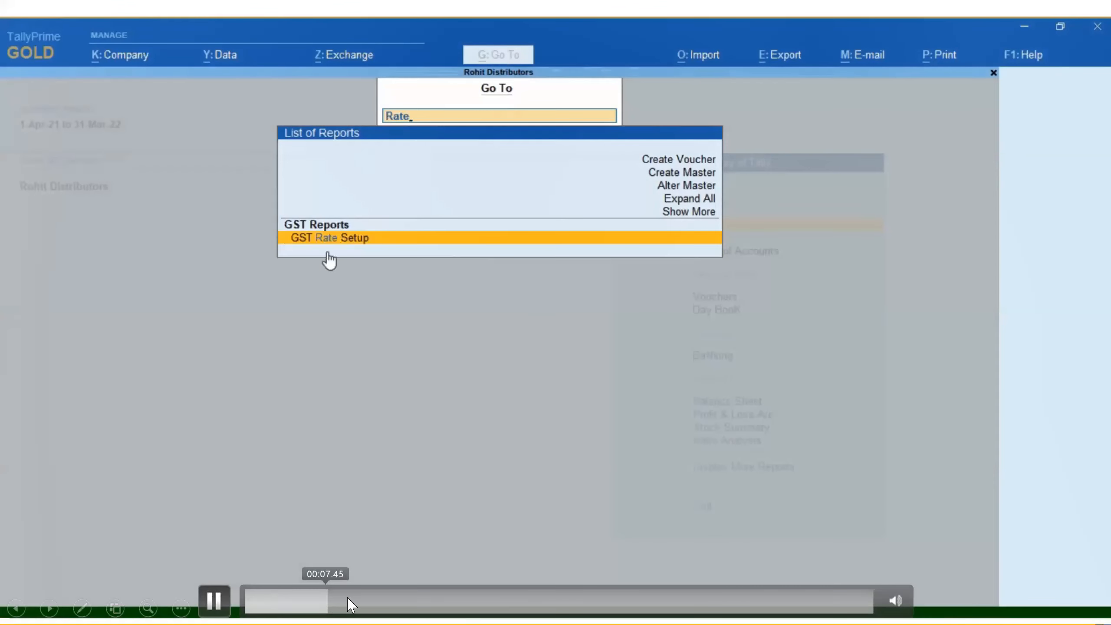
click(215, 601)
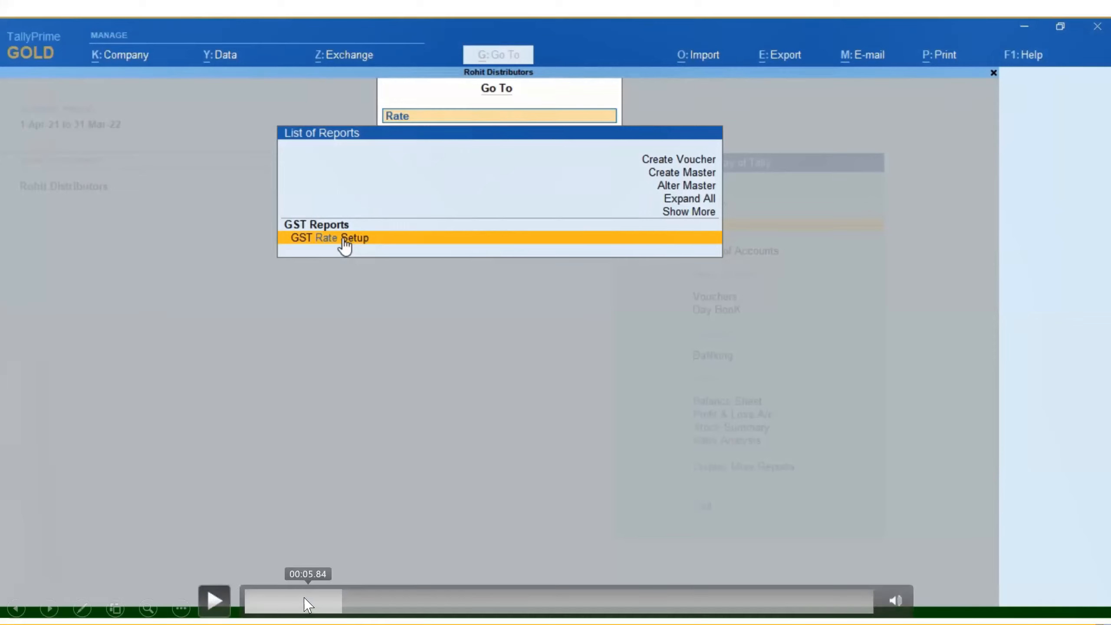
Resume the demo video and skip ahead past the e-Way Bill login to the HSN/SAC information retrieval
click(215, 600)
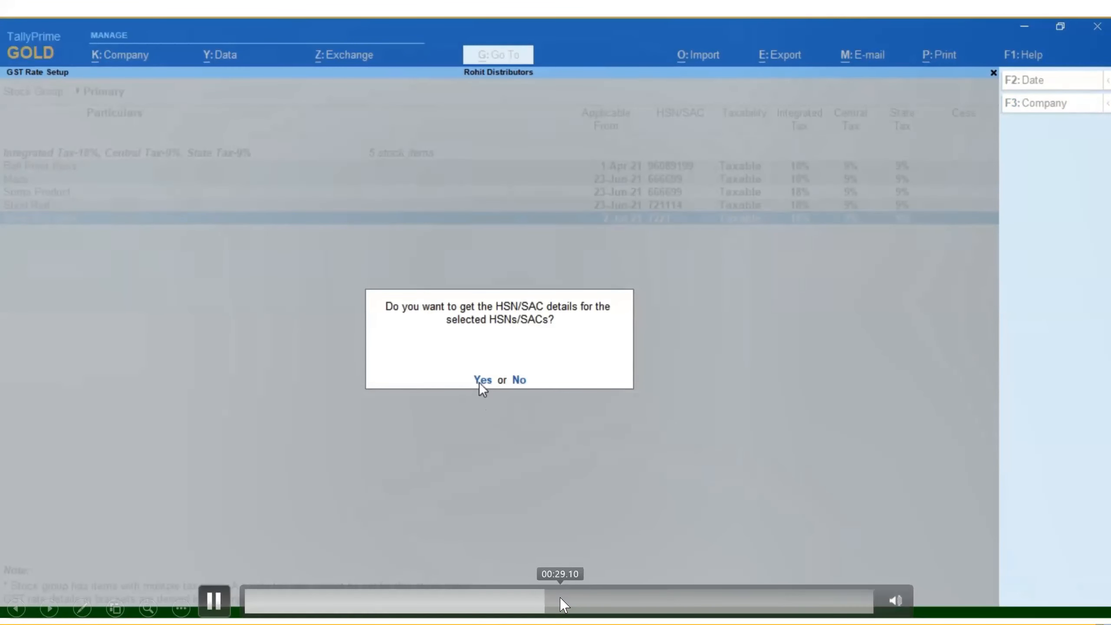
click(631, 598)
click(662, 598)
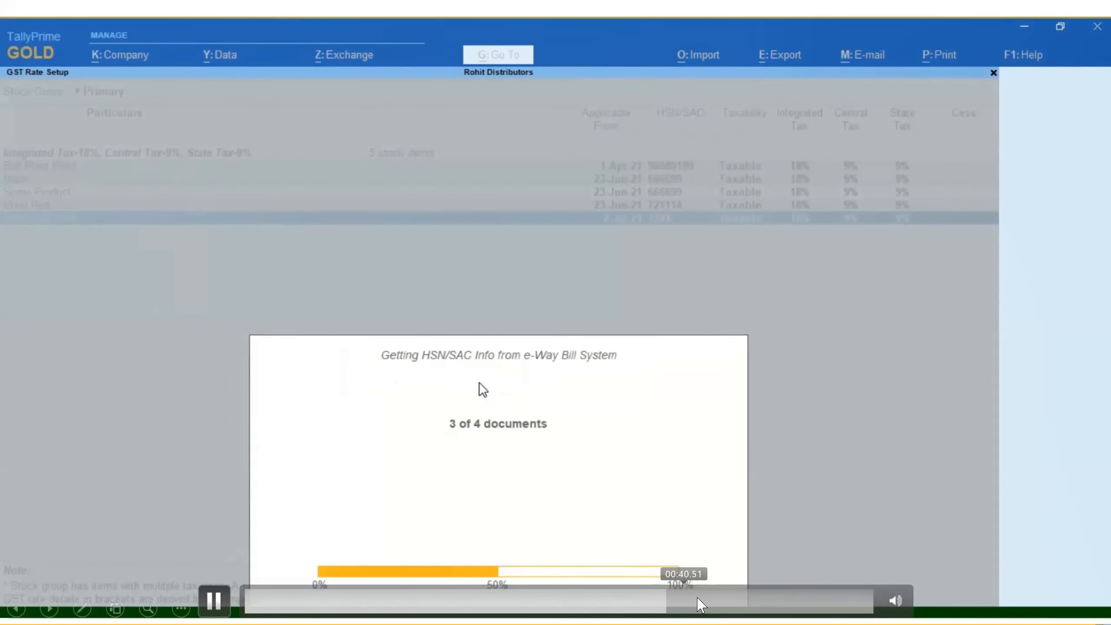
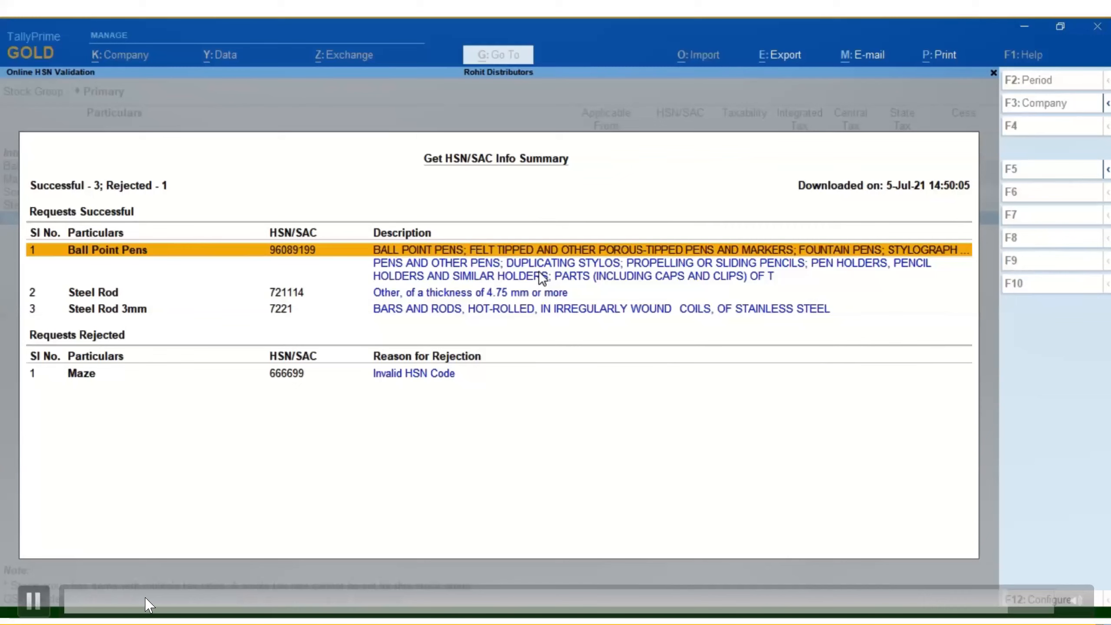
Skip past the rest of the embedded demo video to the closing Thank you slide and show the desktop
click(40, 596)
click(218, 597)
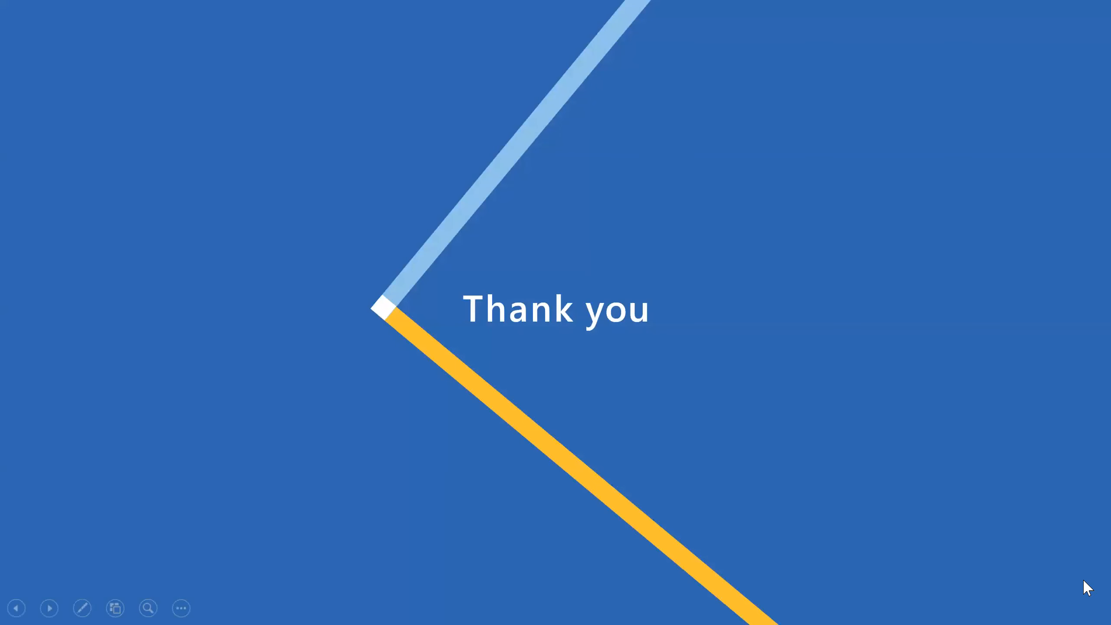
key(super+d)
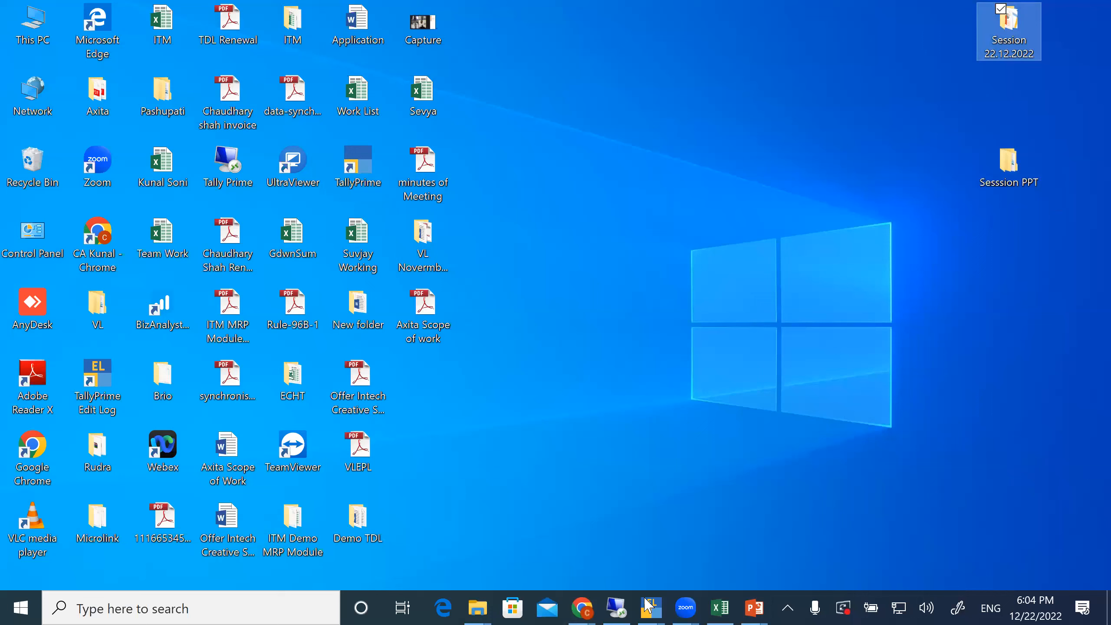
Switch to the TallyPrime Edit Log window and close the Verification of Vouchers report back to the Gateway of Tally
click(648, 606)
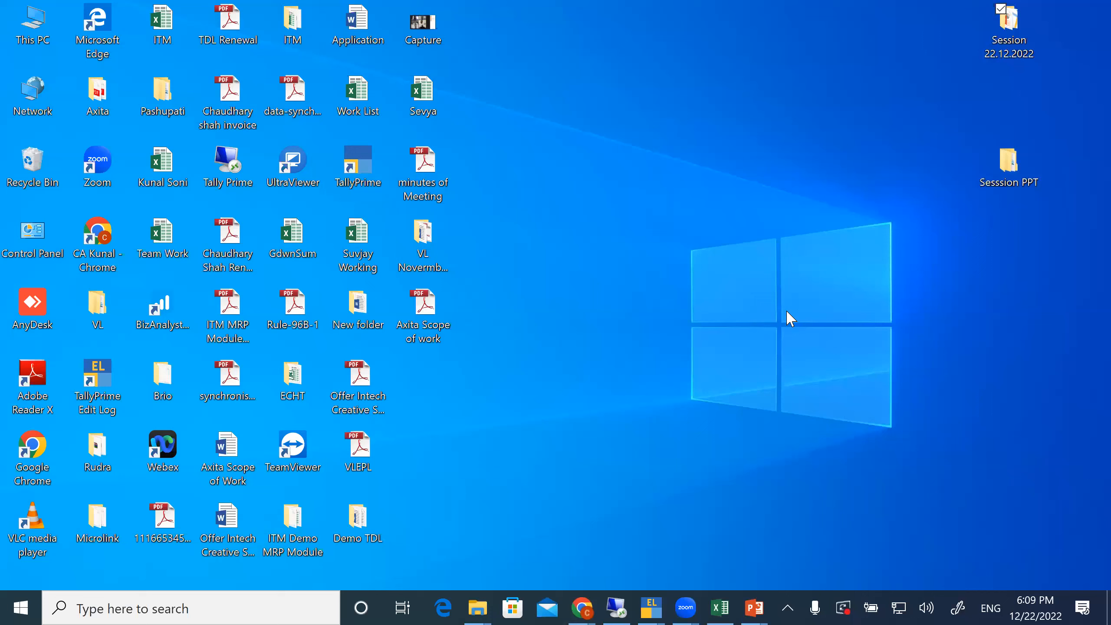
mouse_move(651, 608)
click(527, 540)
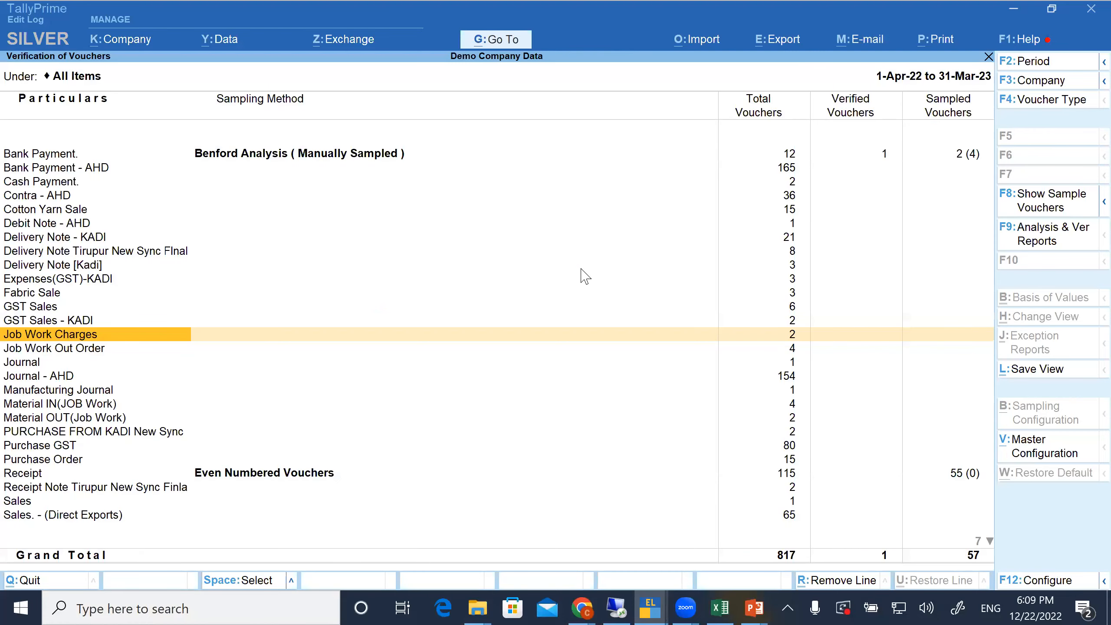
key(Escape)
key(Escape)
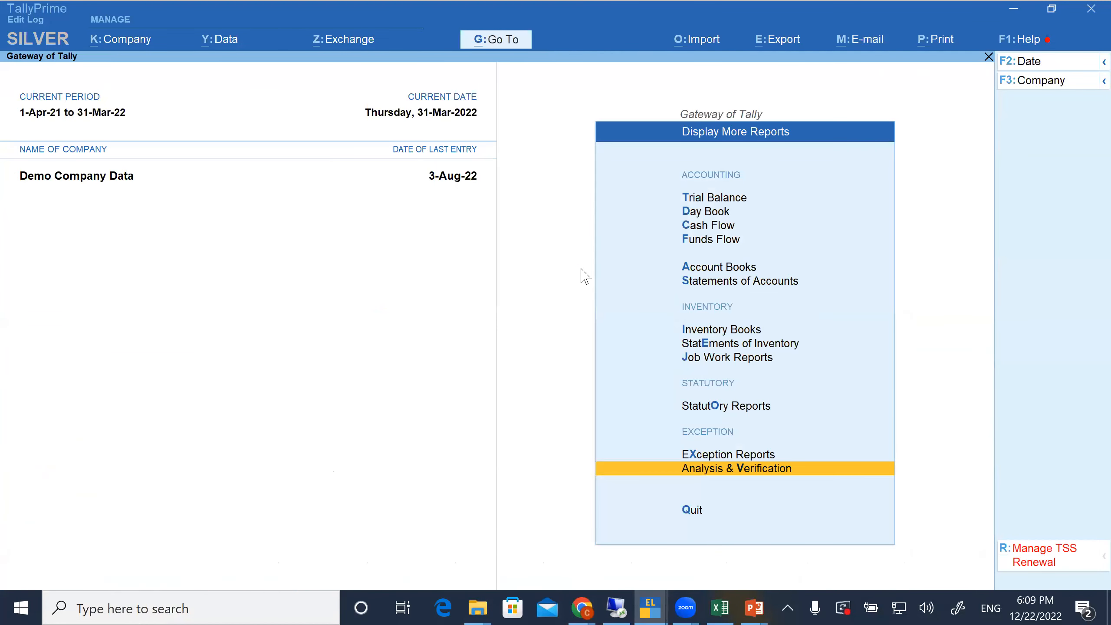
key(Escape)
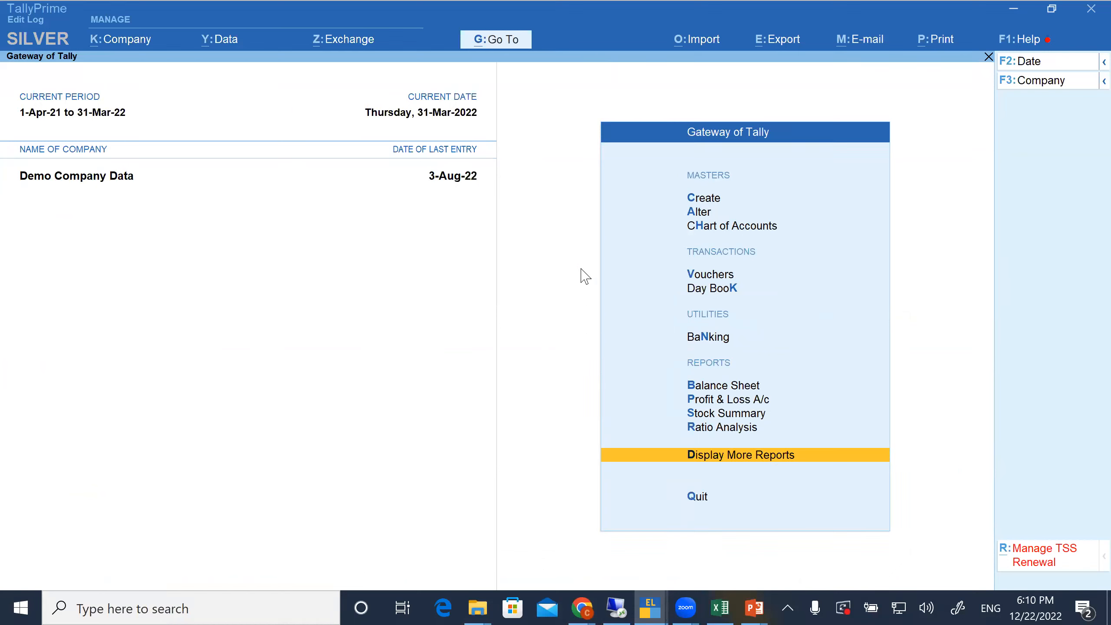
Open accounting voucher creation for a new bank payment from the Gateway of Tally
key(alt+g)
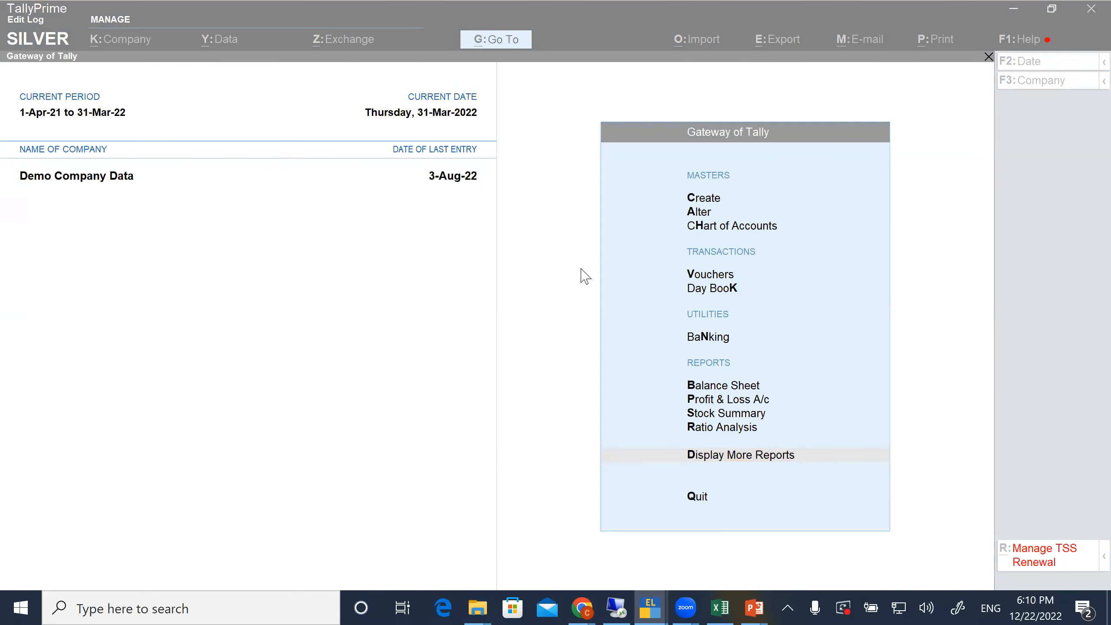
click(437, 325)
key(Down)
key(Down)
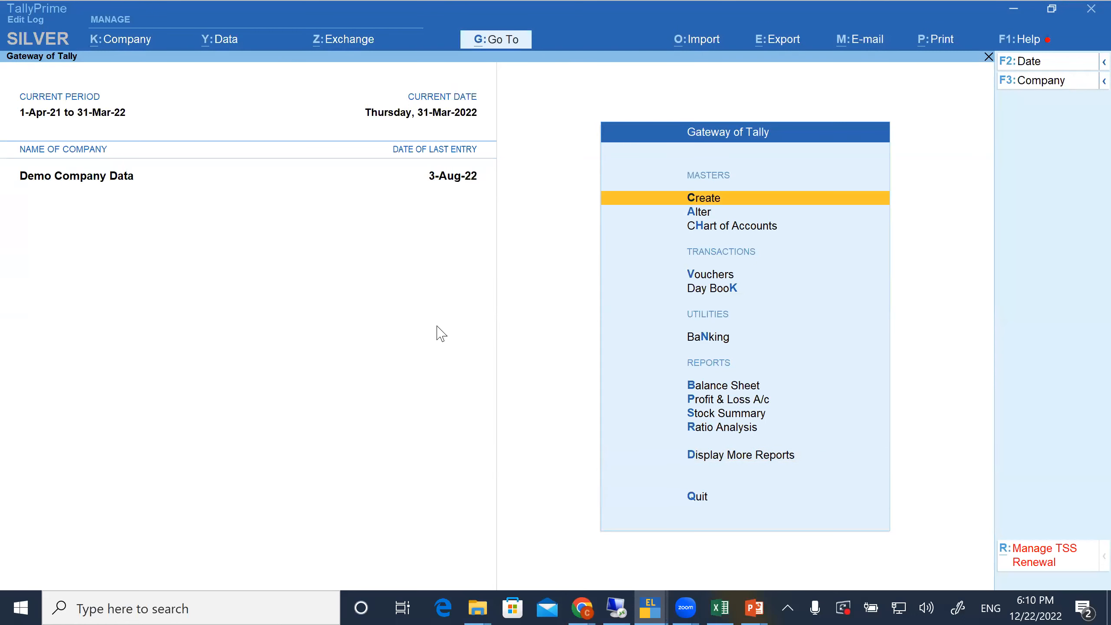
key(Down)
key(Down)
key(Down)
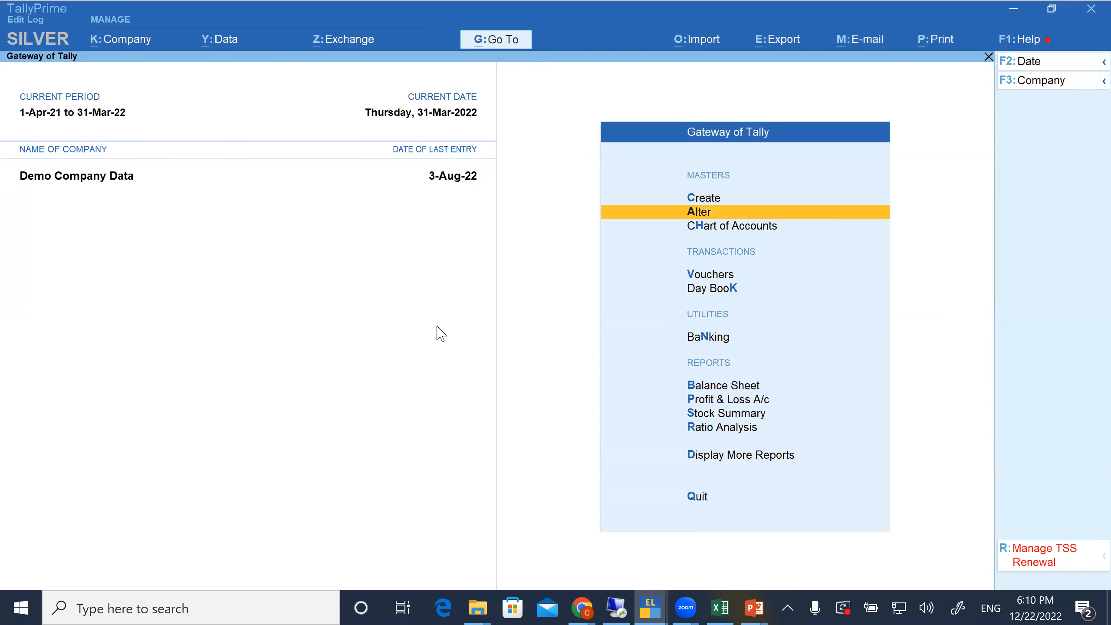
key(Return)
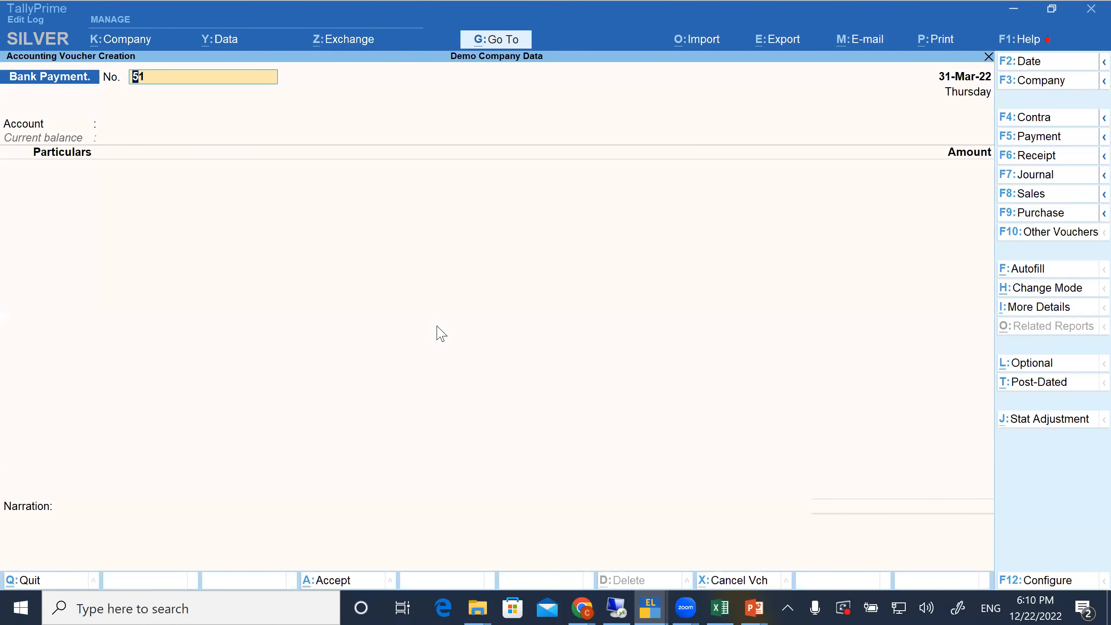
Try to set the bank payment voucher's date to 22-12-2022, and leave the voucher
key(F2)
text(31)
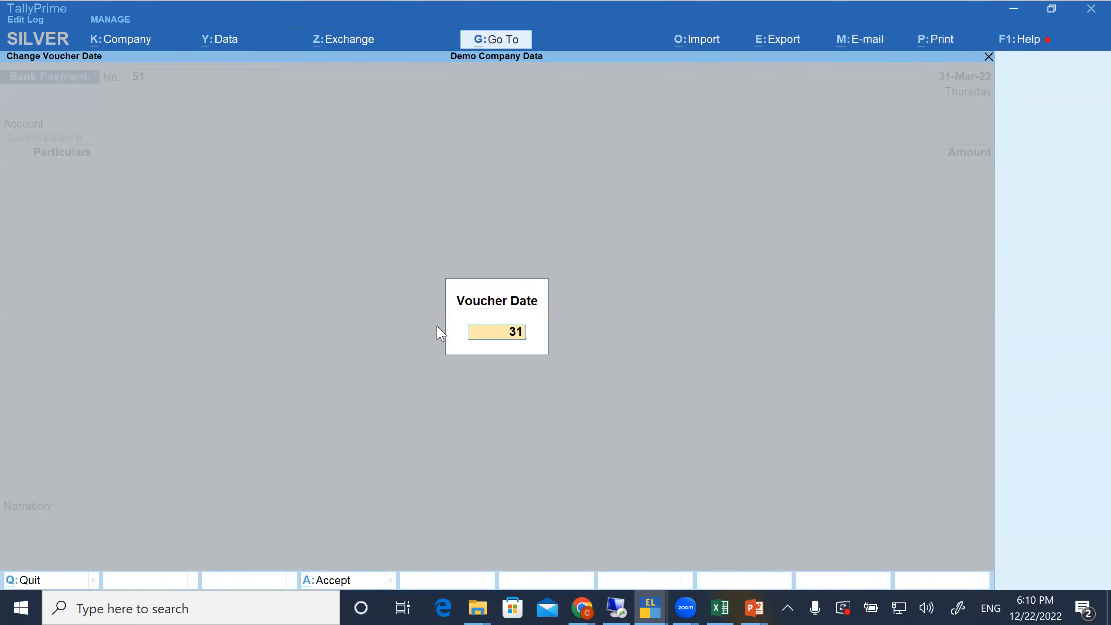
key(BackSpace)
key(BackSpace)
text(22-12-2022)
key(Return)
key(Escape)
key(Escape)
key(Escape)
Change the period to 1-Apr-22 to 31-Mar-23 and date the new bank payment voucher 22-12-22
key(alt+F2)
text(ar-22)
key(Return)
text(m23)
key(Return)
key(F2)
text(22-12-22)
key(Return)
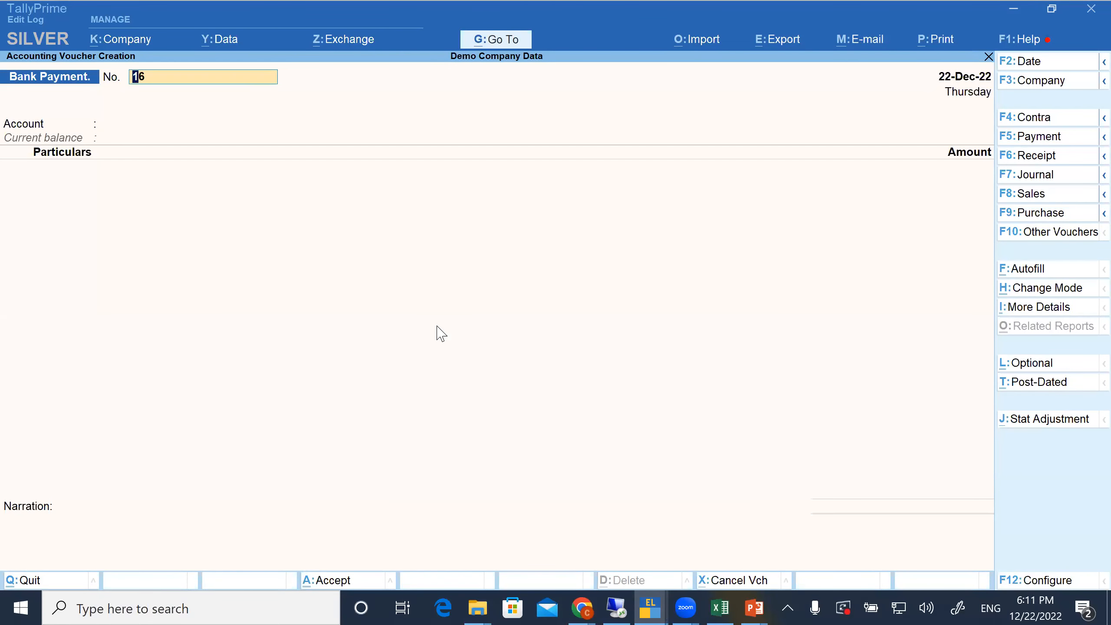
Choose Cash as the account of the bank payment voucher
text(a)
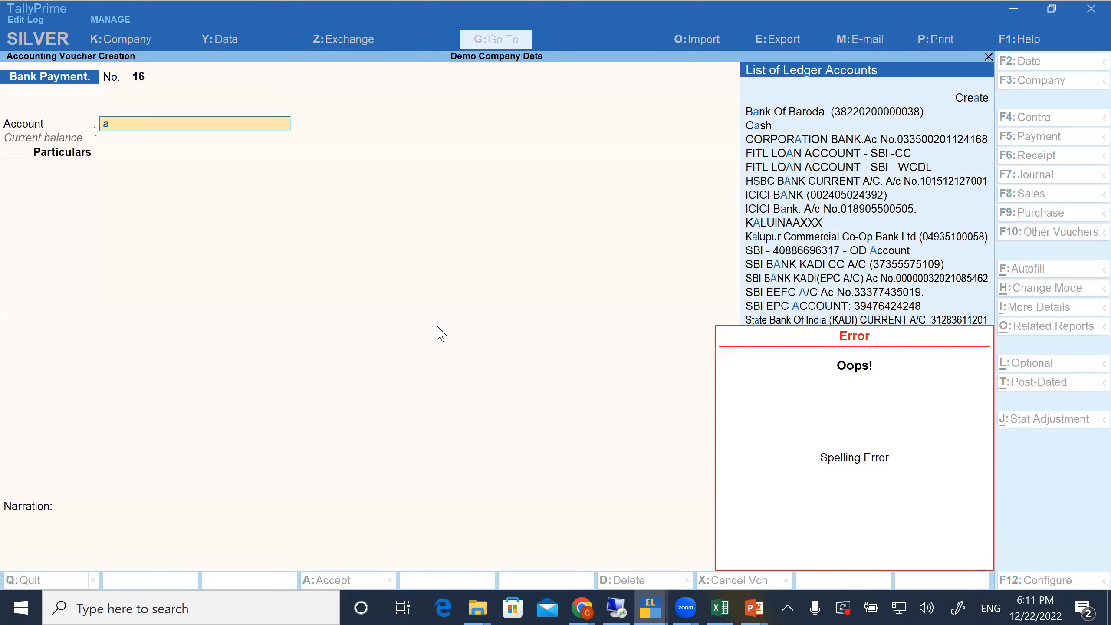
key(Down)
key(Return)
Add the BONUS EXPENSE ledger to the voucher's particulars with an amount of 500
text(sdn)
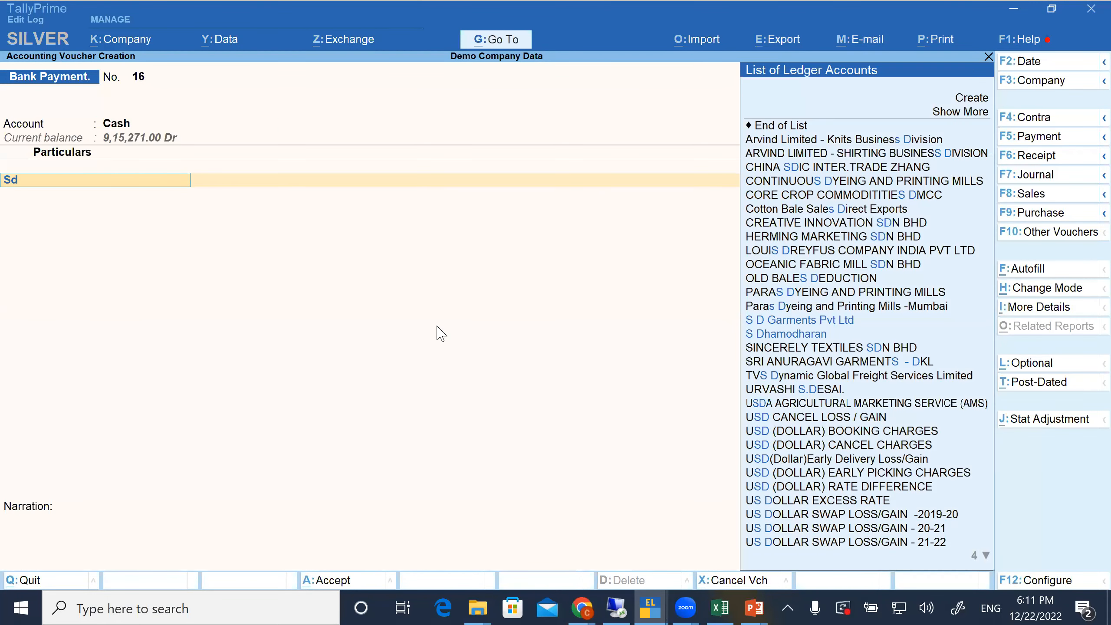
key(BackSpace)
key(BackSpace)
key(BackSpace)
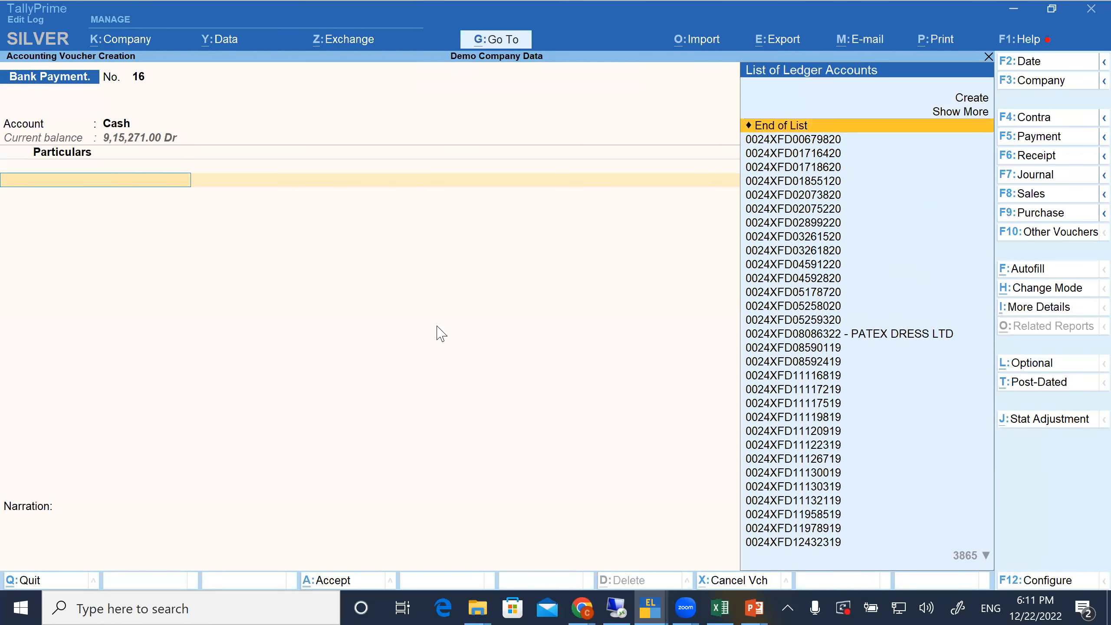
text(expen)
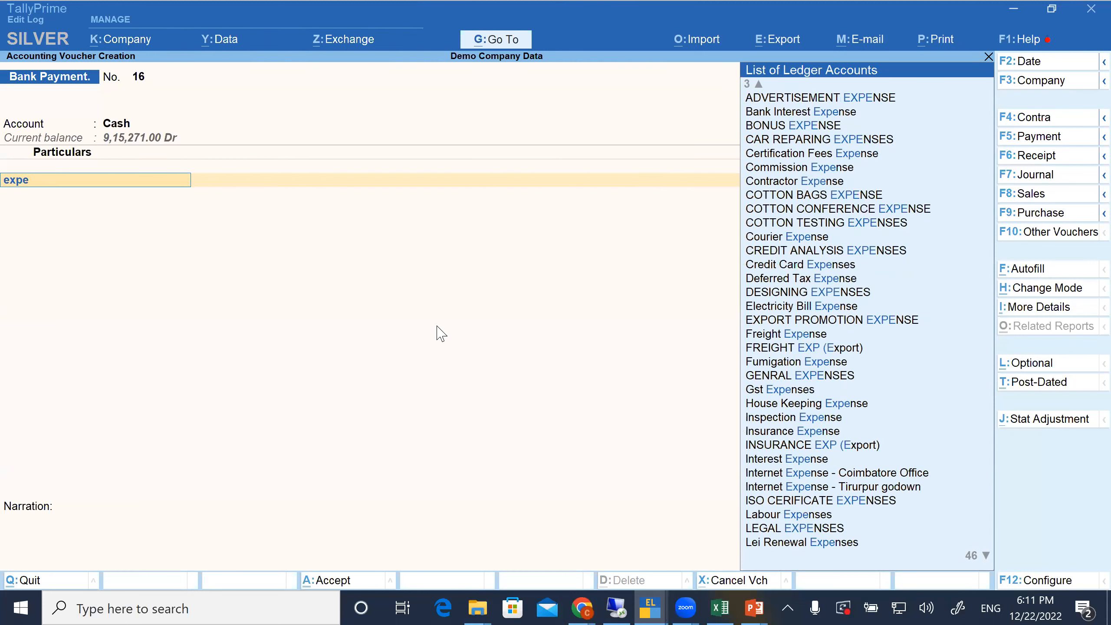
key(Down)
key(Down)
key(Return)
text(500)
key(Return)
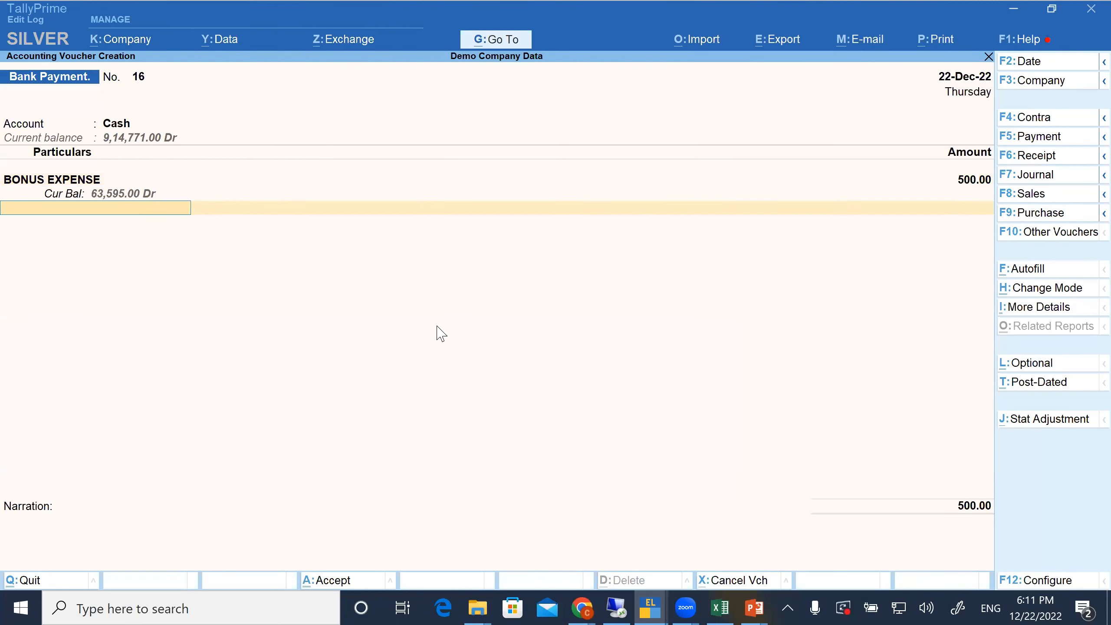
Save the payment voucher without a narration and return to the Gateway of Tally
key(Return)
key(Return)
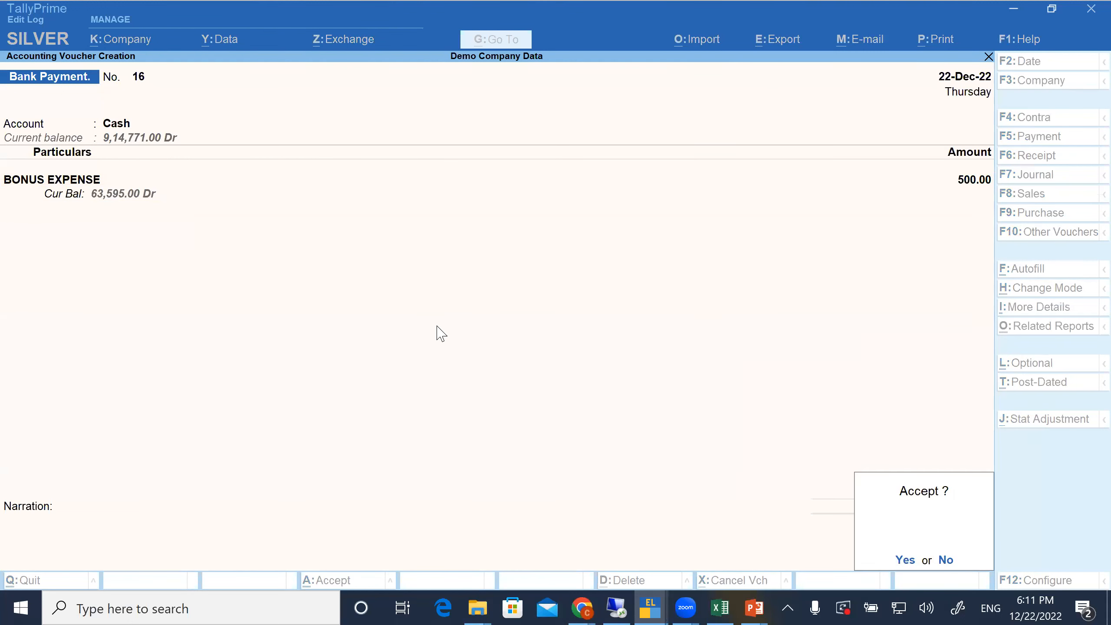
key(Return)
key(BackSpace)
key(Escape)
key(Return)
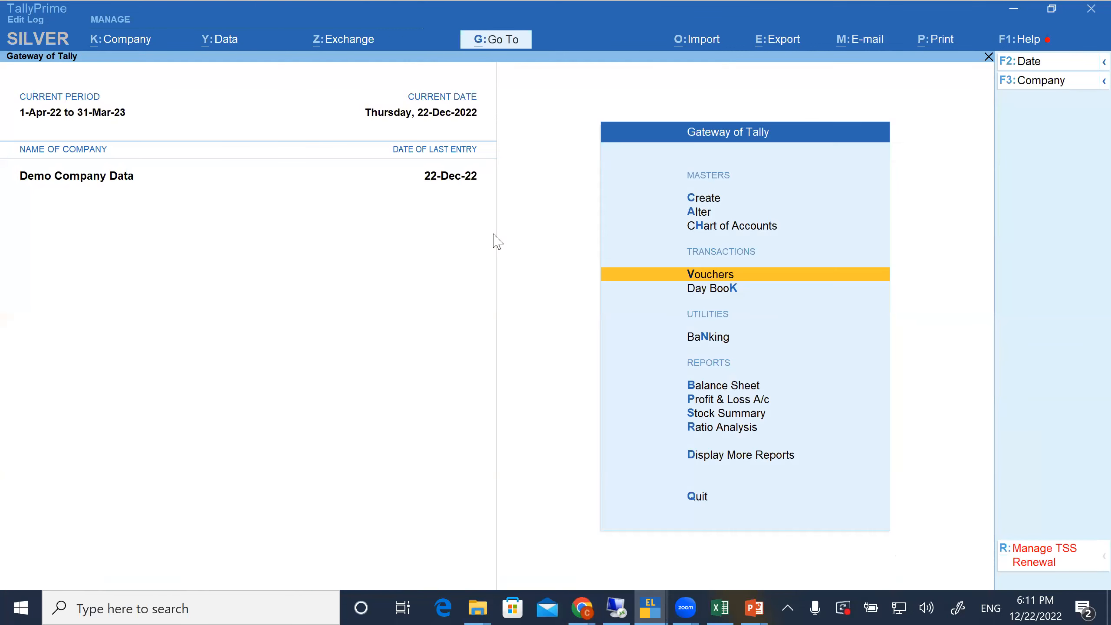
Open the bonus expense voucher from the Day Book and set its amount to 1000
key(k)
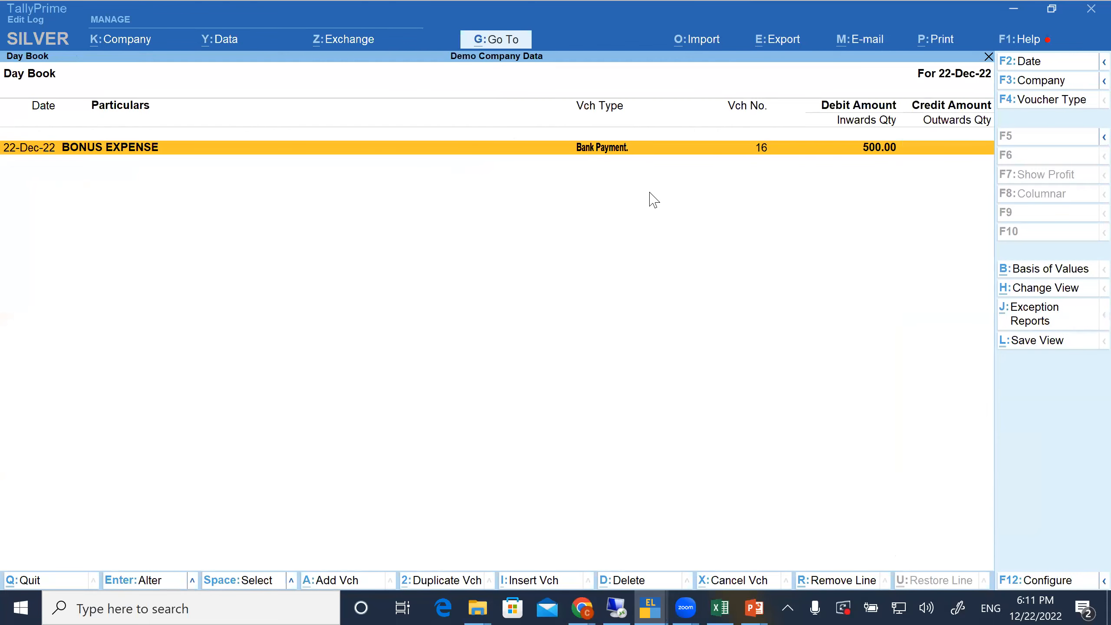
key(Return)
key(Return)
key(Return)
key(Return)
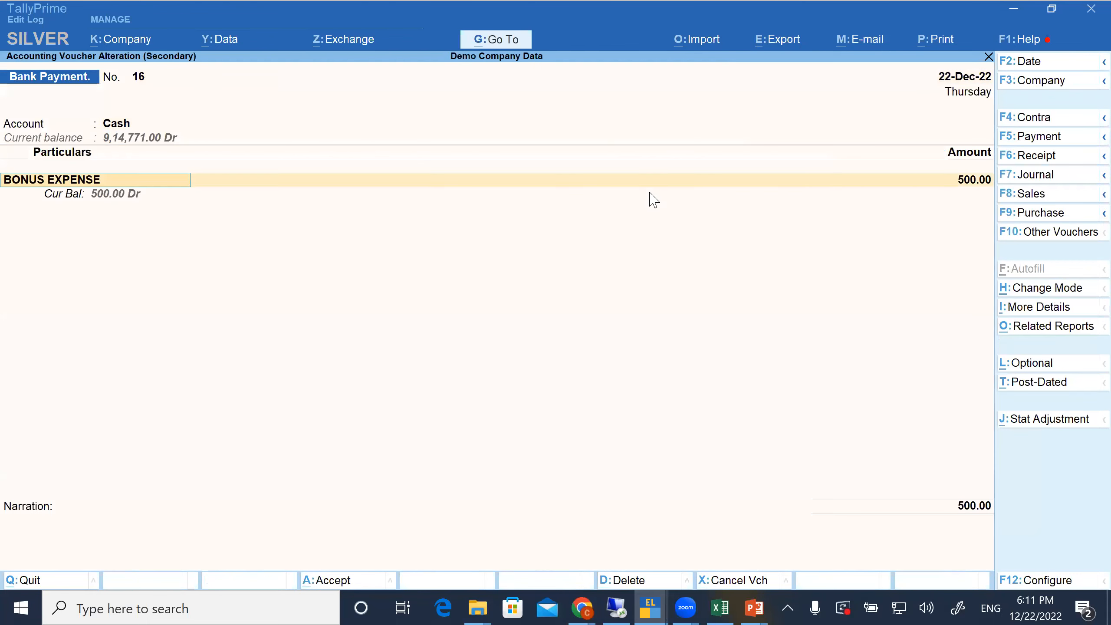
key(Return)
text(1000)
key(Return)
key(Return)
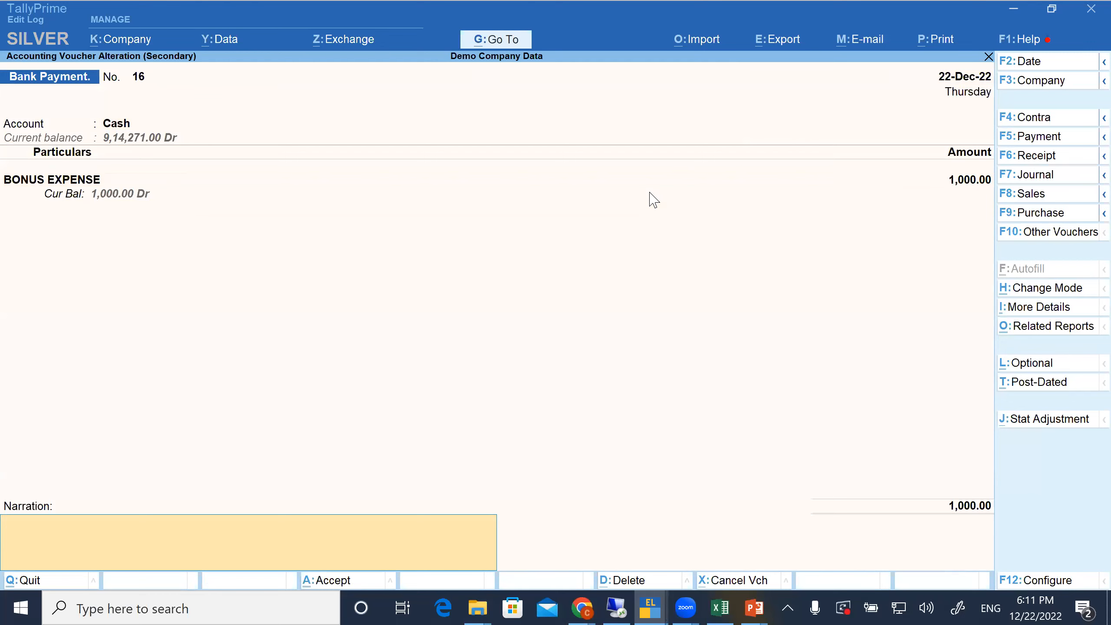
Enter the narration "Bonus Expense" and save the altered voucher
text(Bonus Expenes)
key(BackSpace)
key(Return)
Reopen the bonus expense voucher, show its Edit Log, and review the details of the Created version
key(Return)
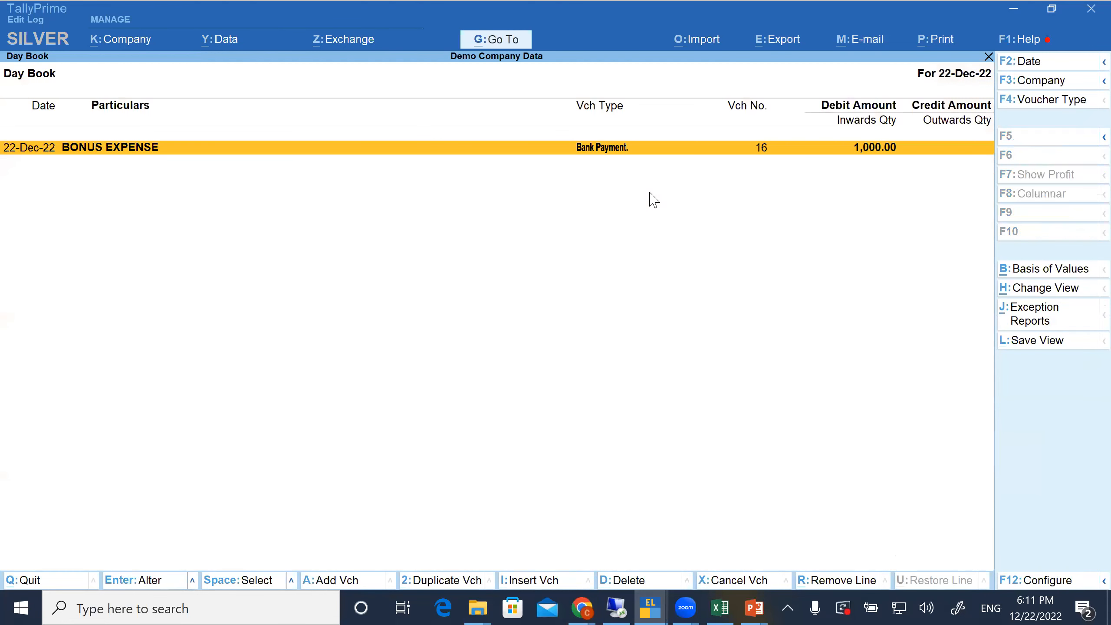
key(Return)
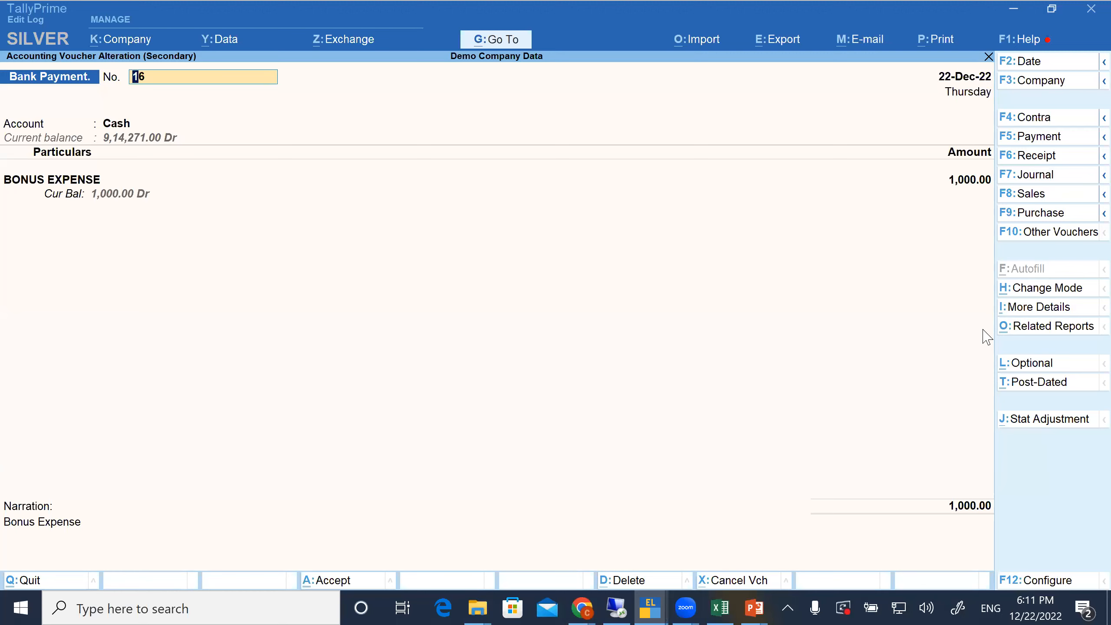
click(1022, 333)
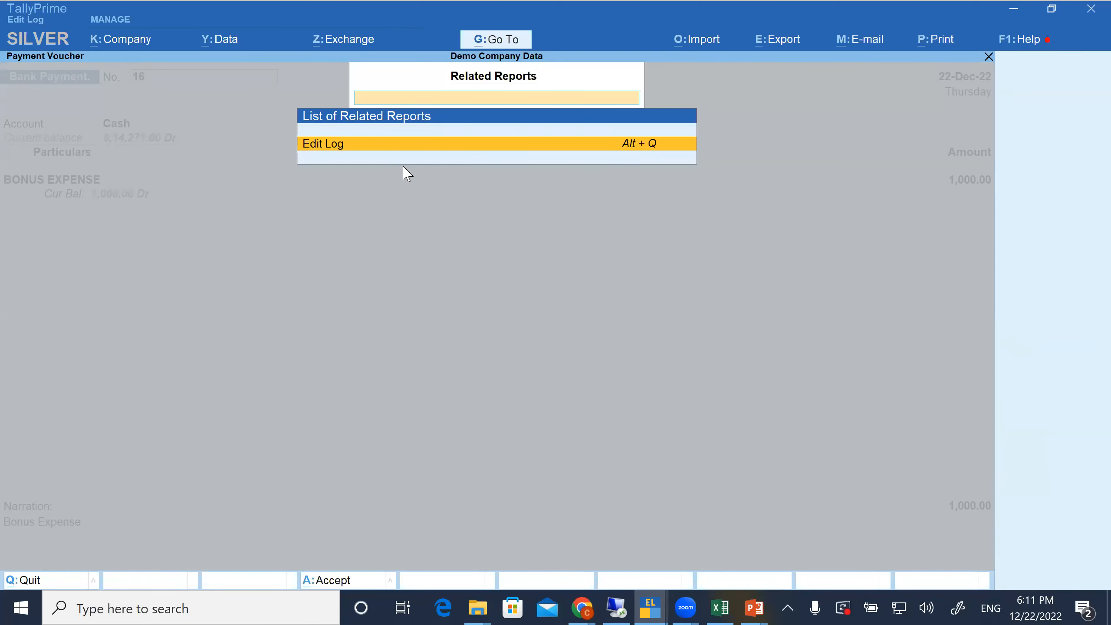
key(Return)
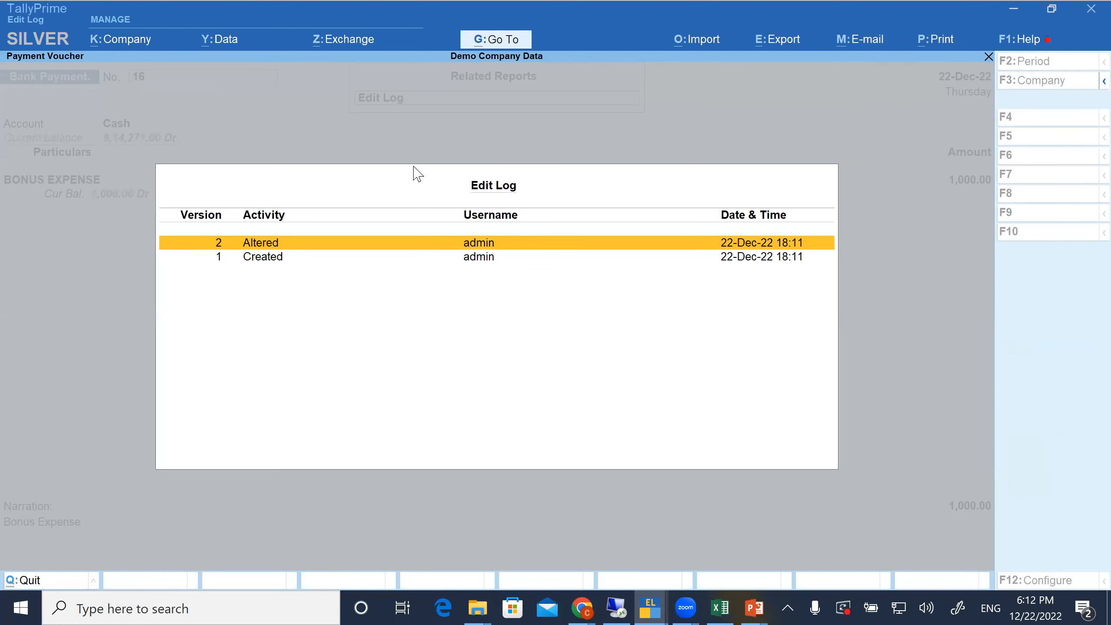
key(Down)
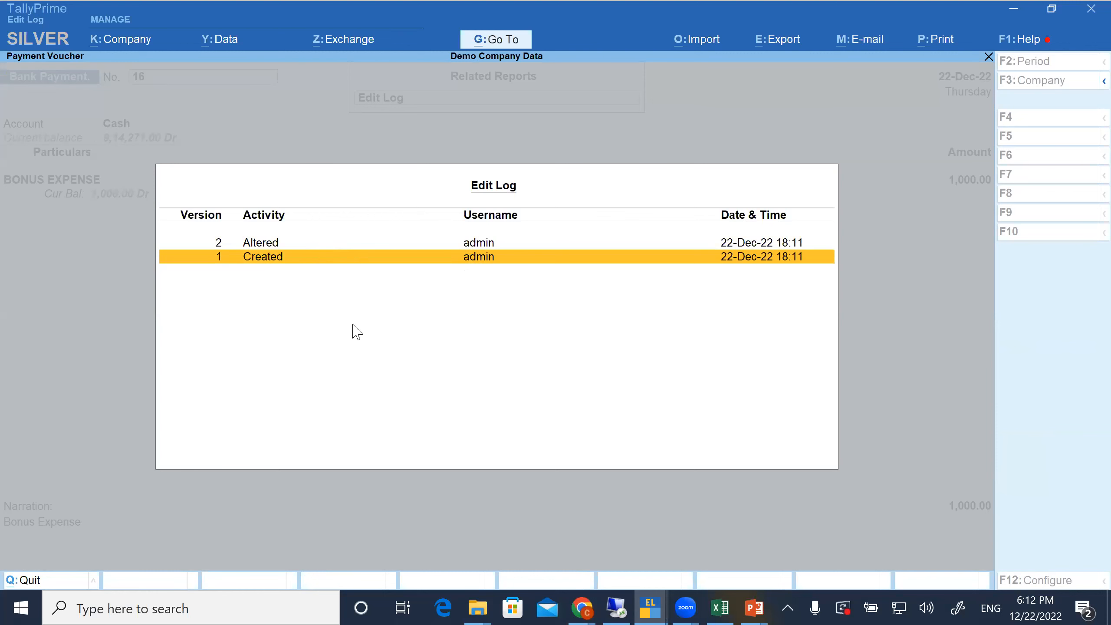
key(Return)
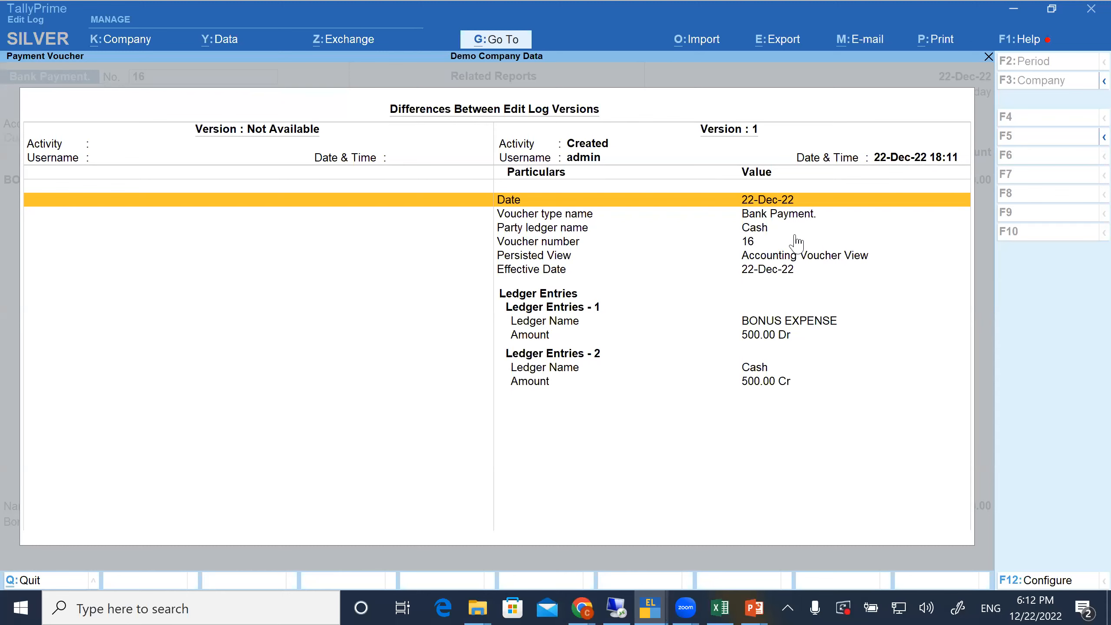
key(Escape)
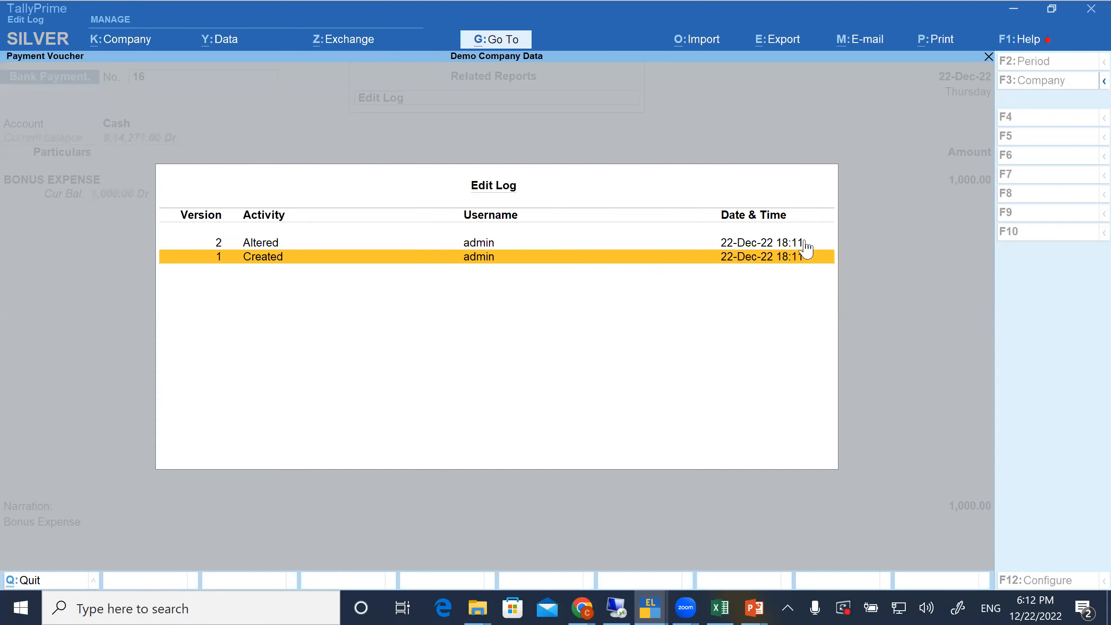
Compare the Altered version with the Created one in the Edit Log, examining the narration and the ledger amounts
key(Up)
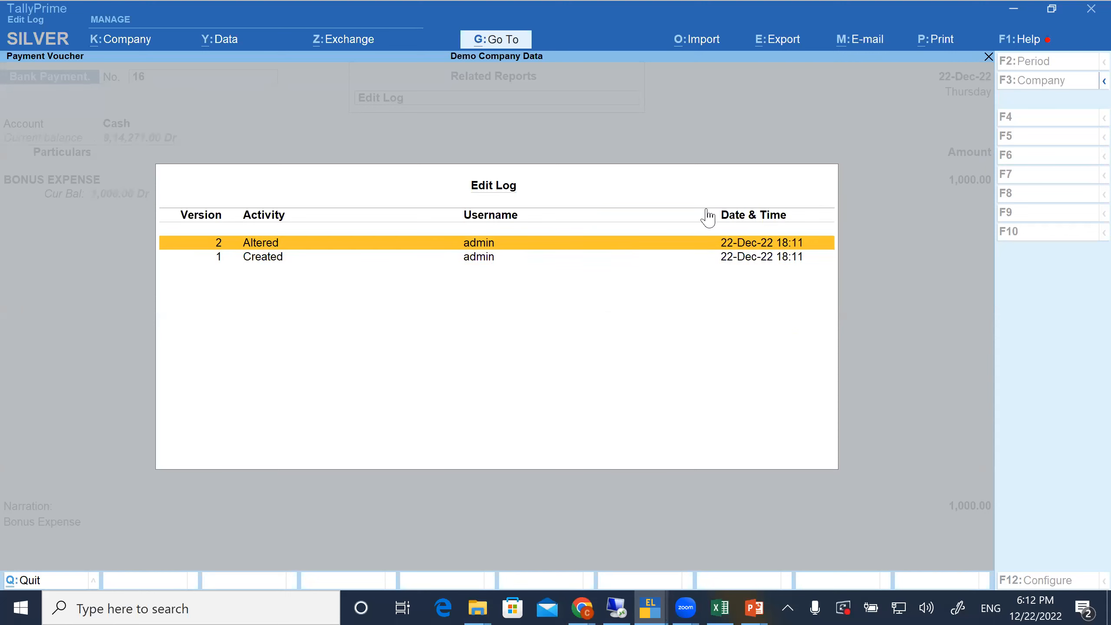
key(Return)
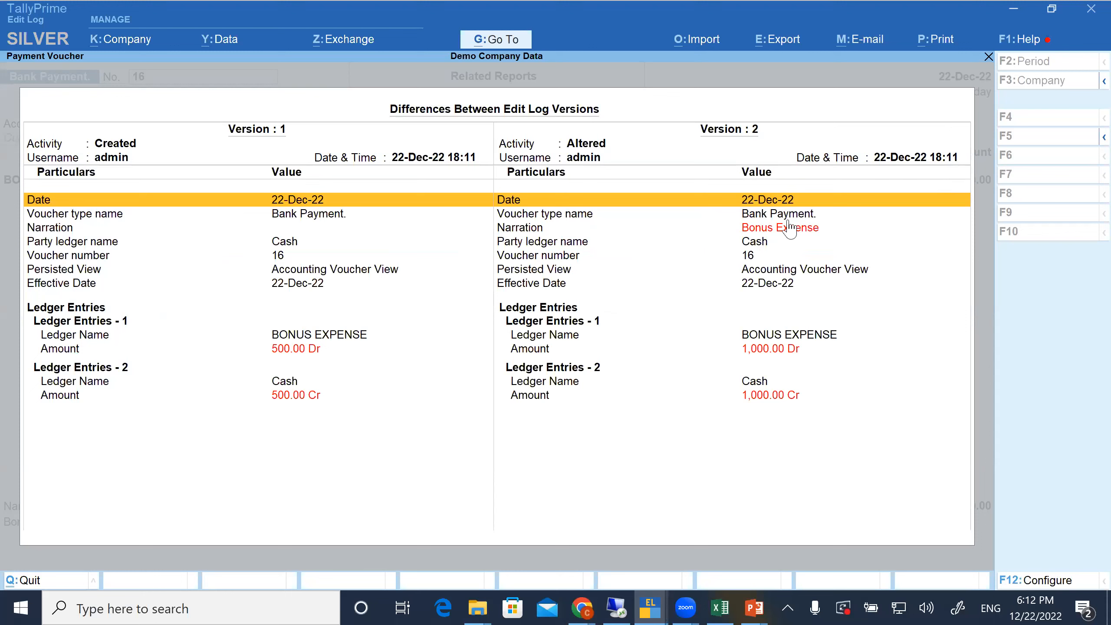
key(Down)
key(Down)
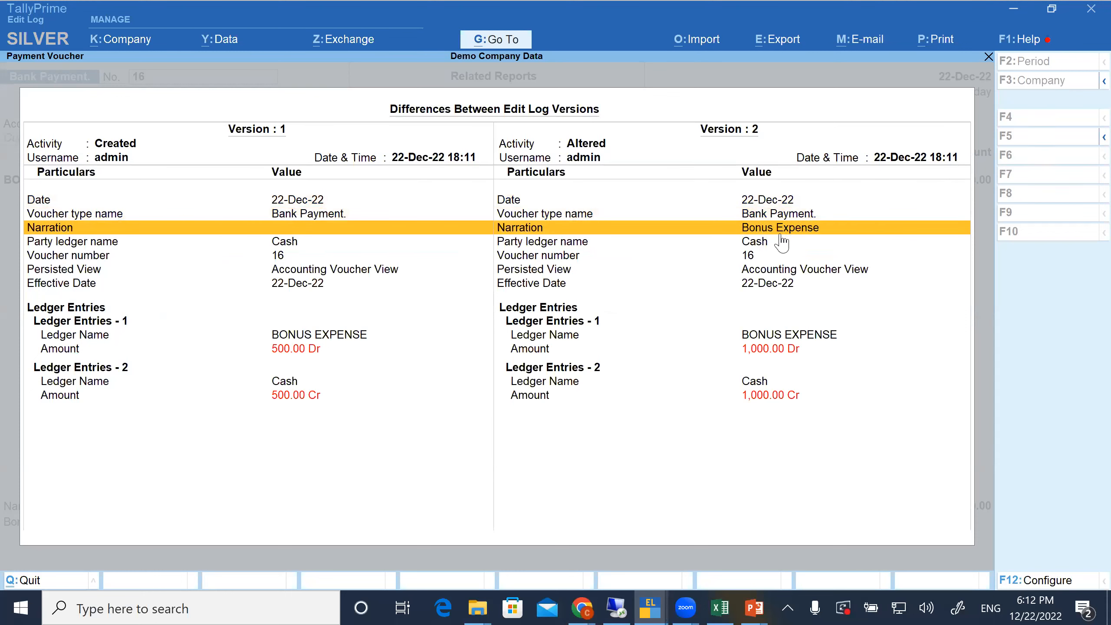
key(Down)
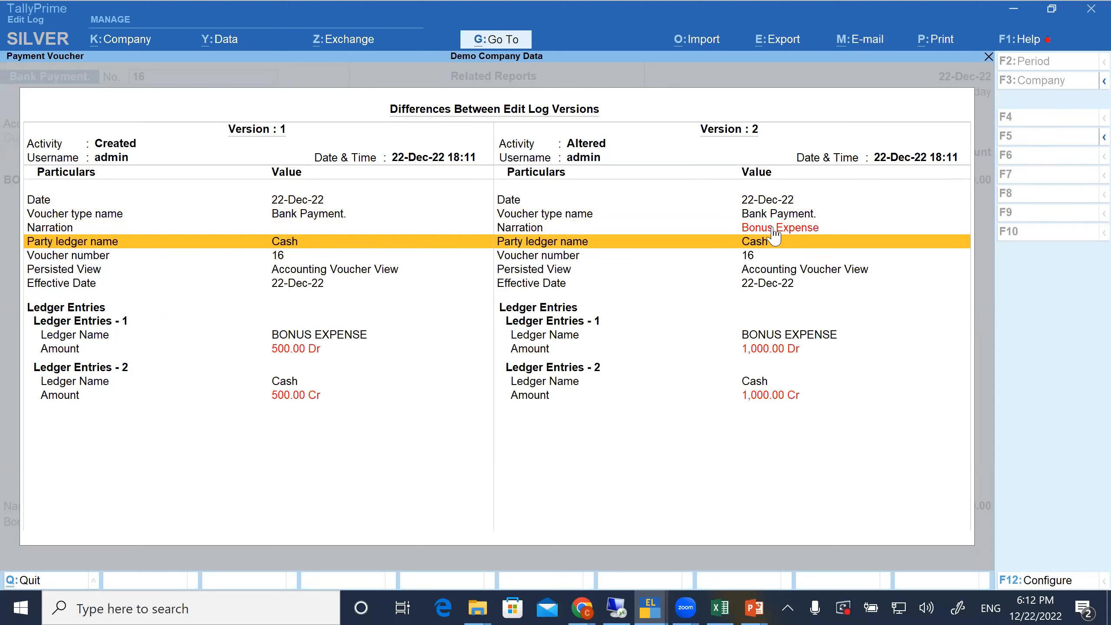
click(773, 230)
click(298, 352)
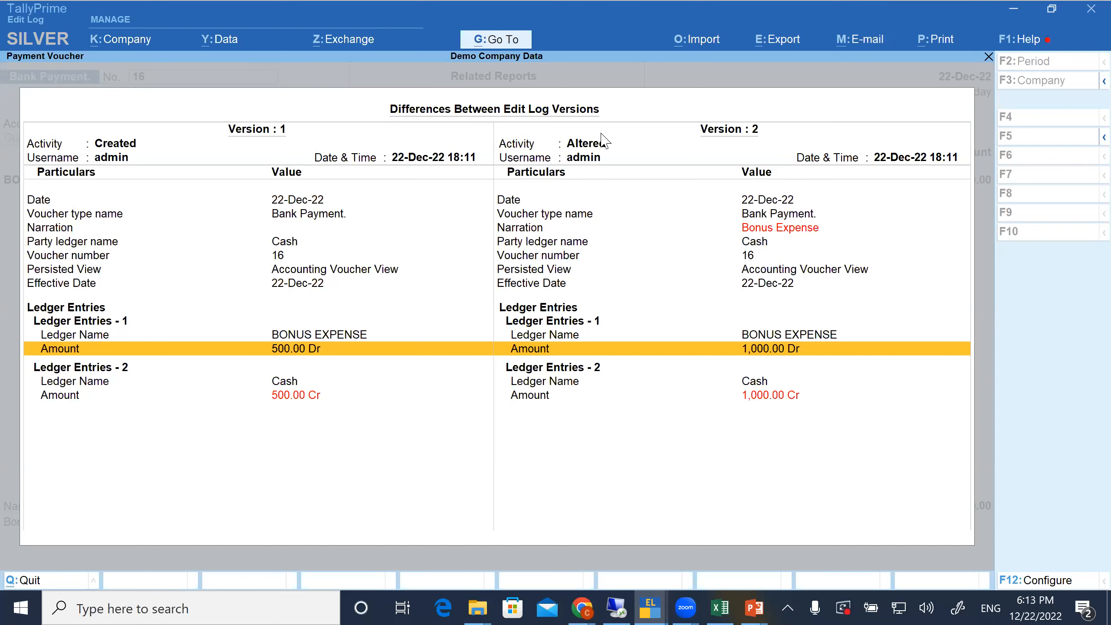
key(alt+Tab)
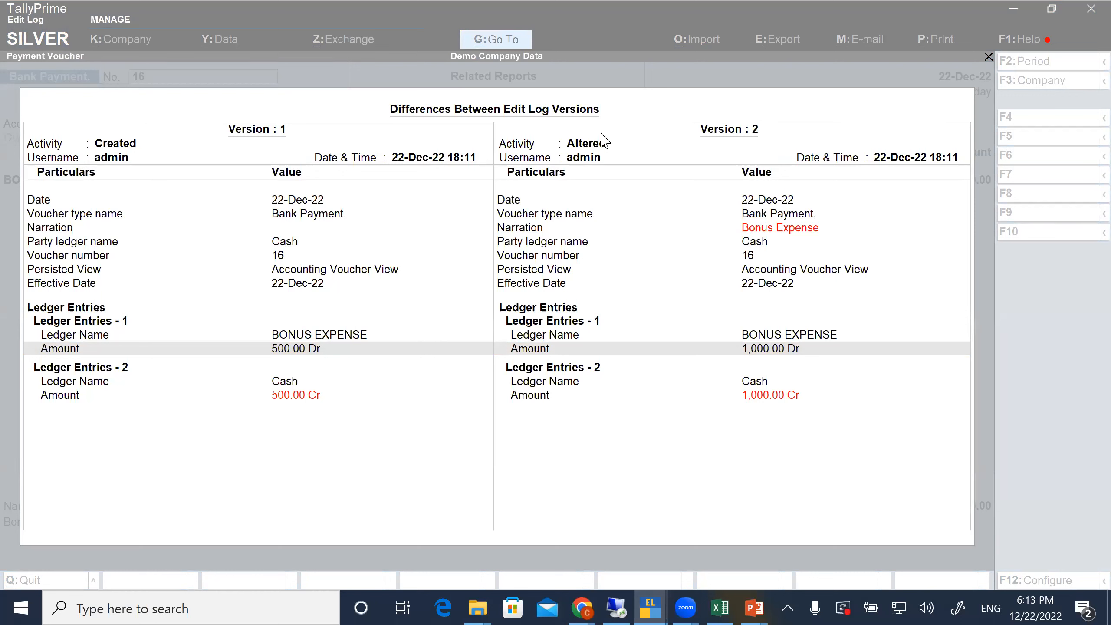
Check the narration difference between the bonus expense voucher's versions, close its Edit Log and return to the Gateway of Tally
click(308, 230)
click(308, 230)
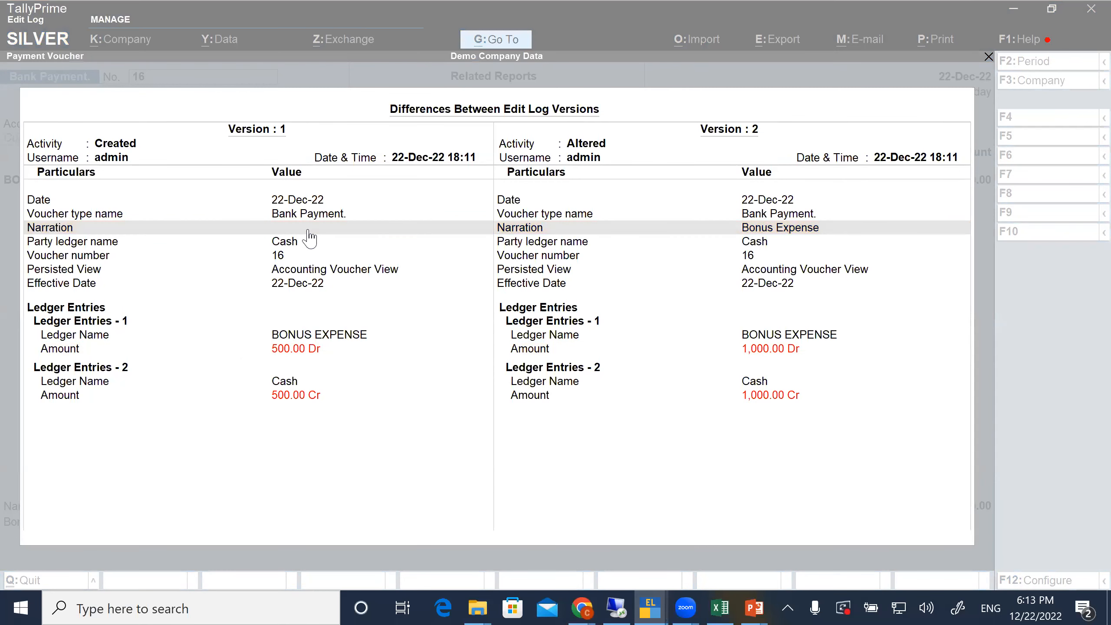
key(Escape)
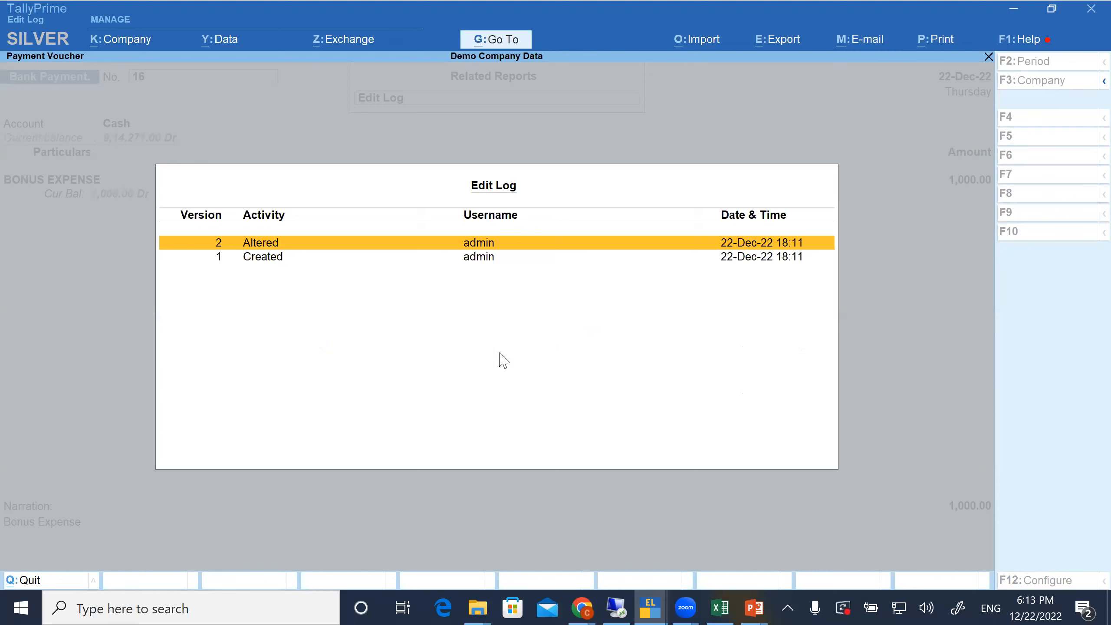
key(Down)
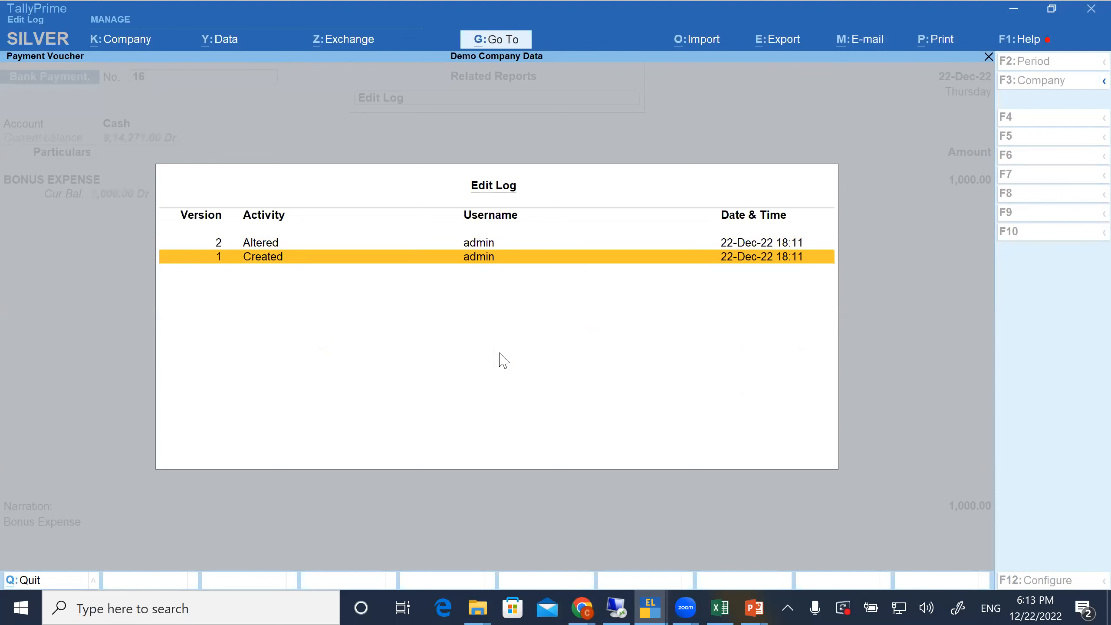
key(Escape)
key(Escape)
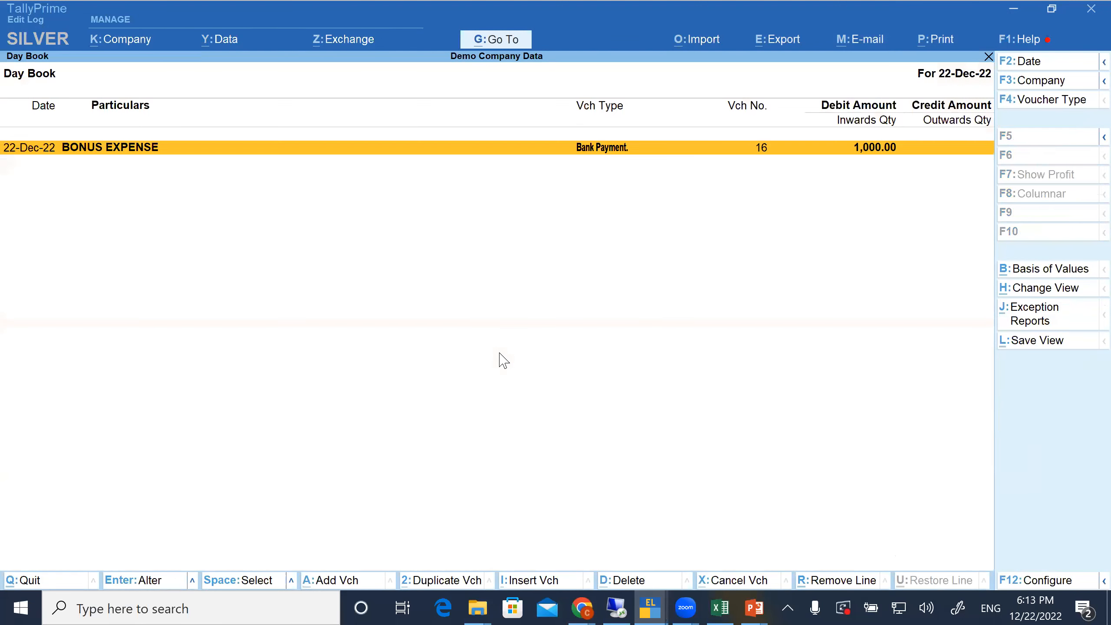
key(Escape)
key(Escape)
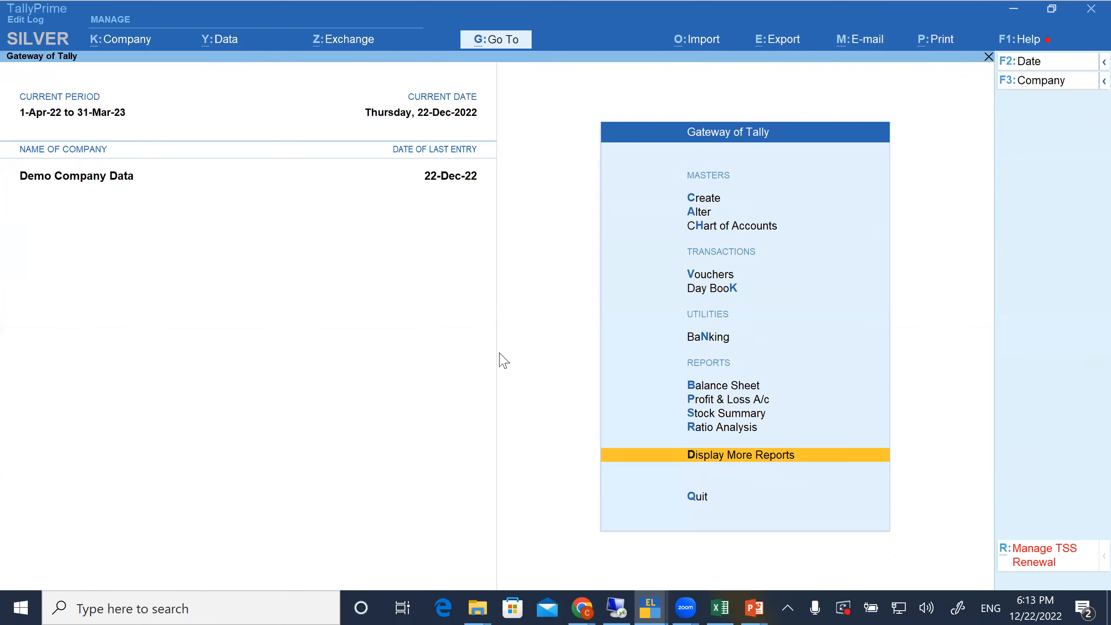
Open the list of ledgers for master alteration
key(a)
key(Down)
key(Return)
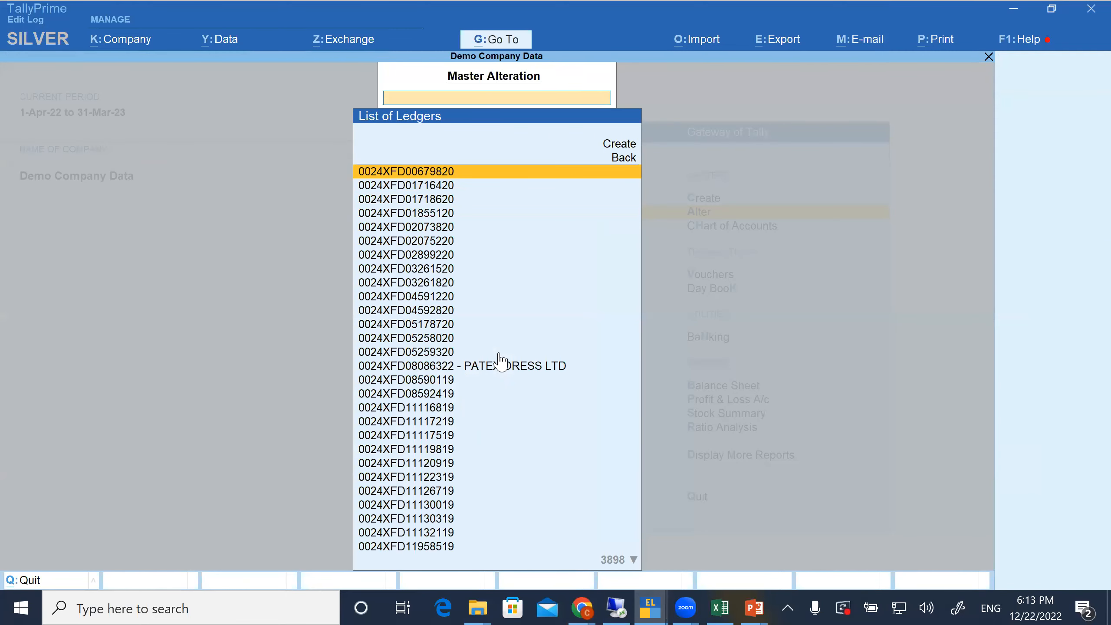
text(Cash)
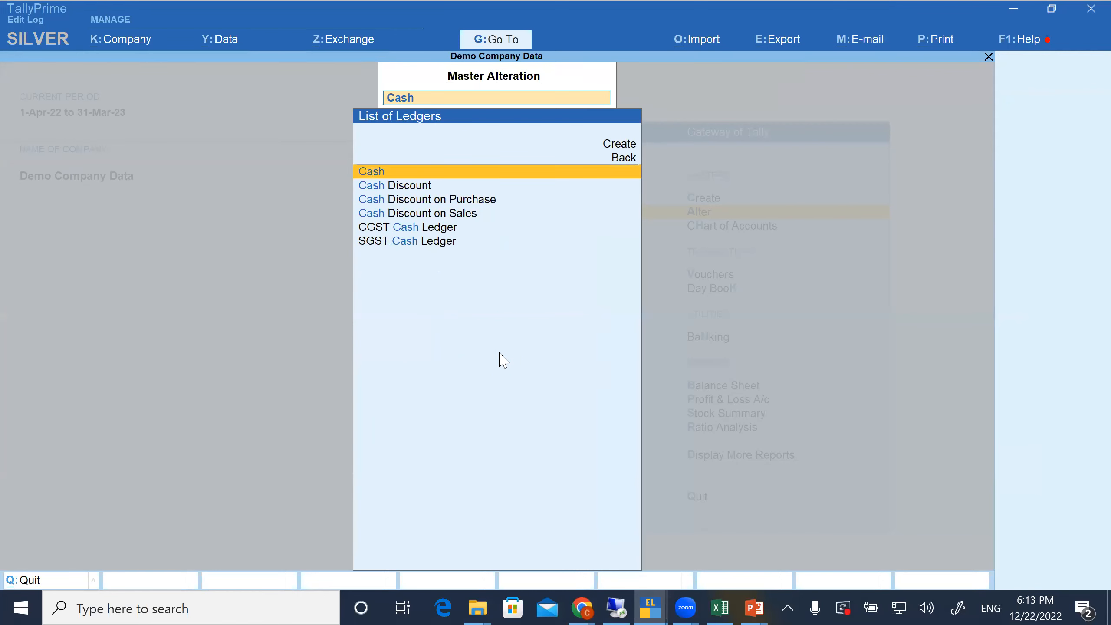
key(Return)
key(Return)
key(Return)
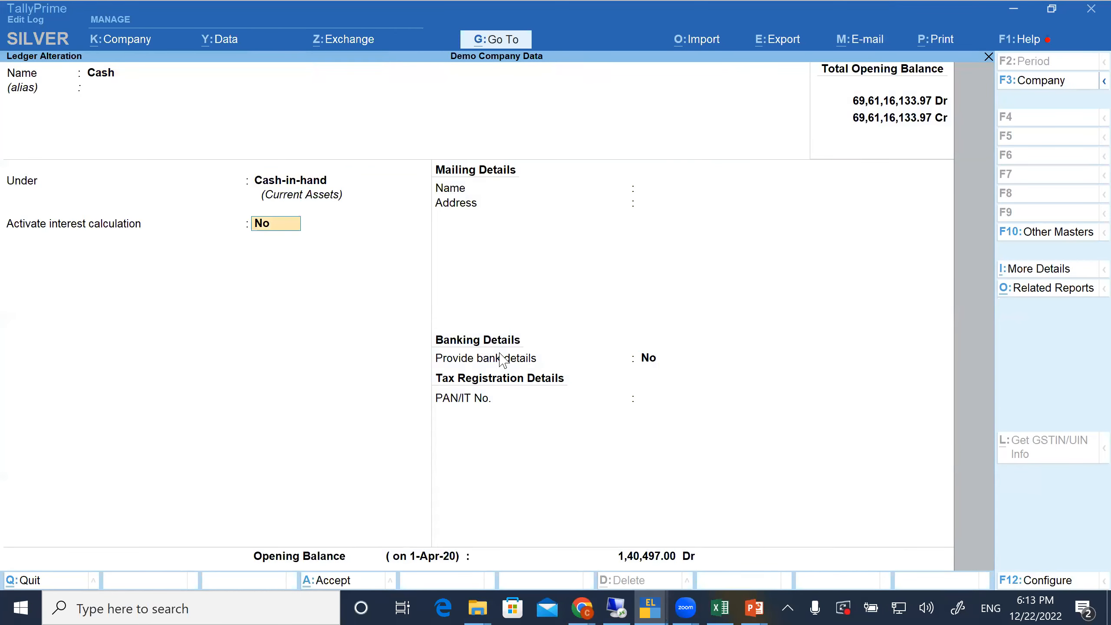
key(Return)
key(Return)
key(BackSpace)
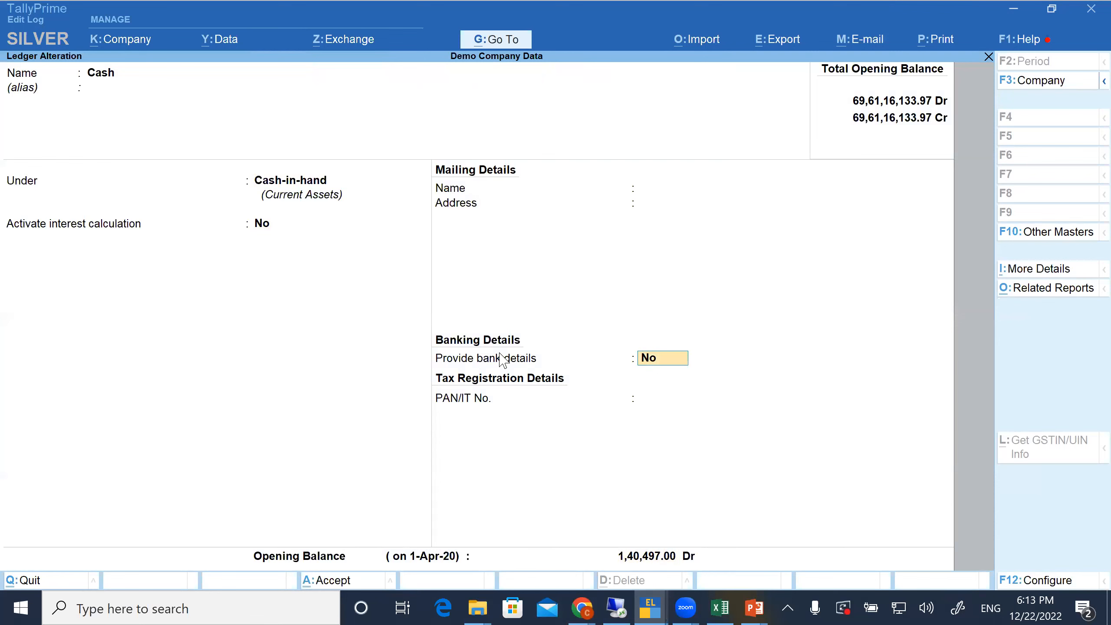
key(BackSpace)
key(Escape)
Open the BROTHER LOGISTICS ledger for alteration and fill in three lines of its mailing address
key(Return)
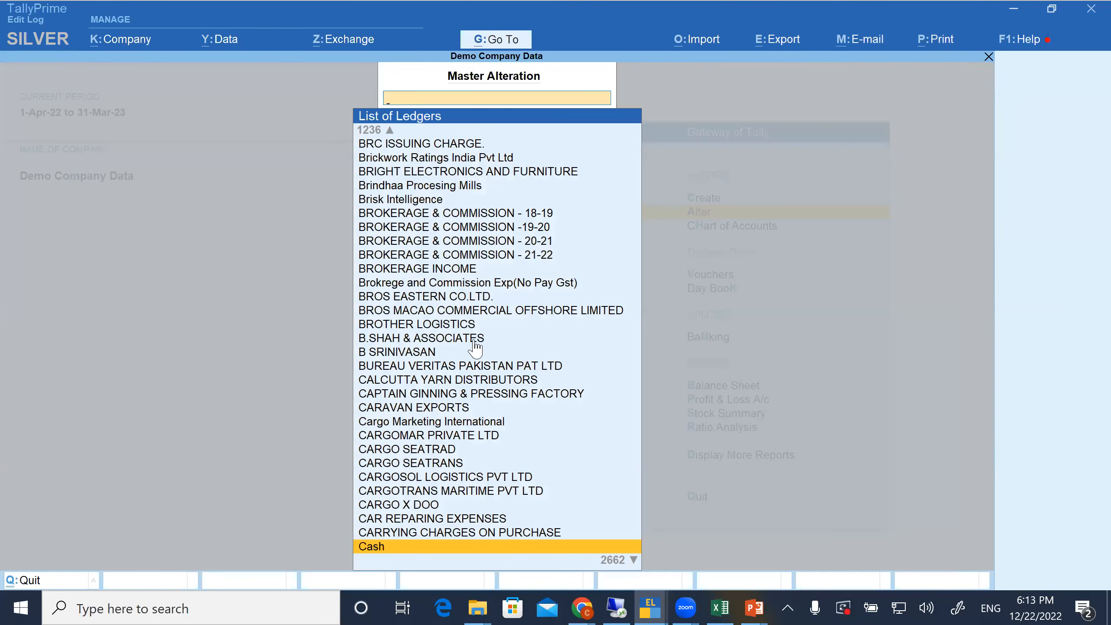
click(475, 324)
click(475, 324)
key(Return)
key(Return)
key(Return)
key(Return)
key(Return)
key(Return)
text(Fdg)
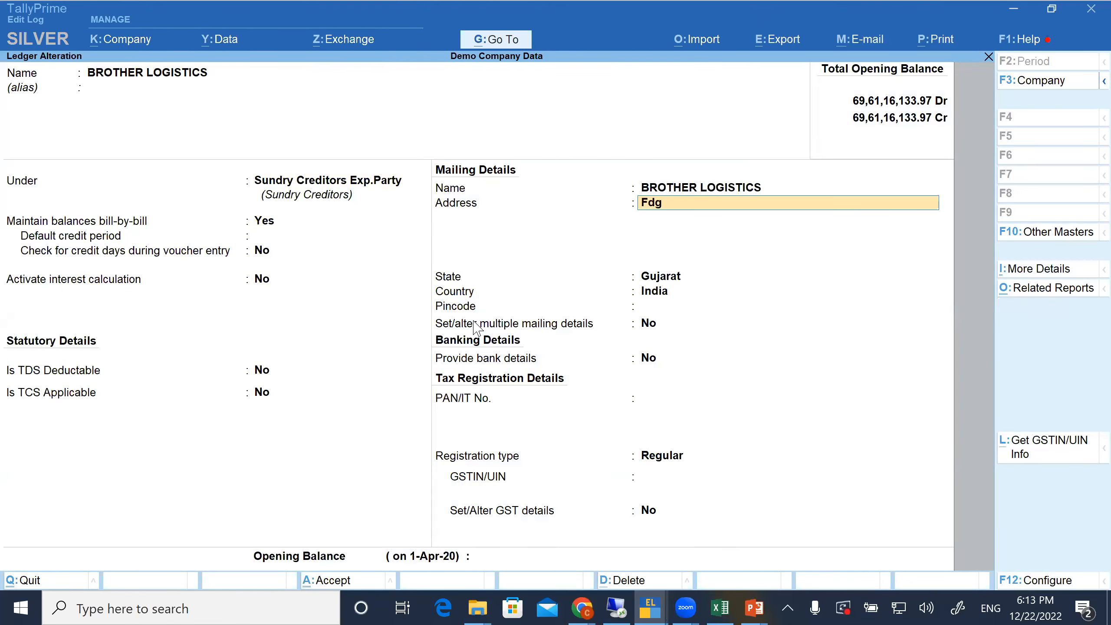
text(dgd)
key(Return)
text(Gfggfdg)
Enter the PAN/IT number in the tax registration details of the BROTHER LOGISTICS ledger
key(Return)
text(Gfg)
key(Return)
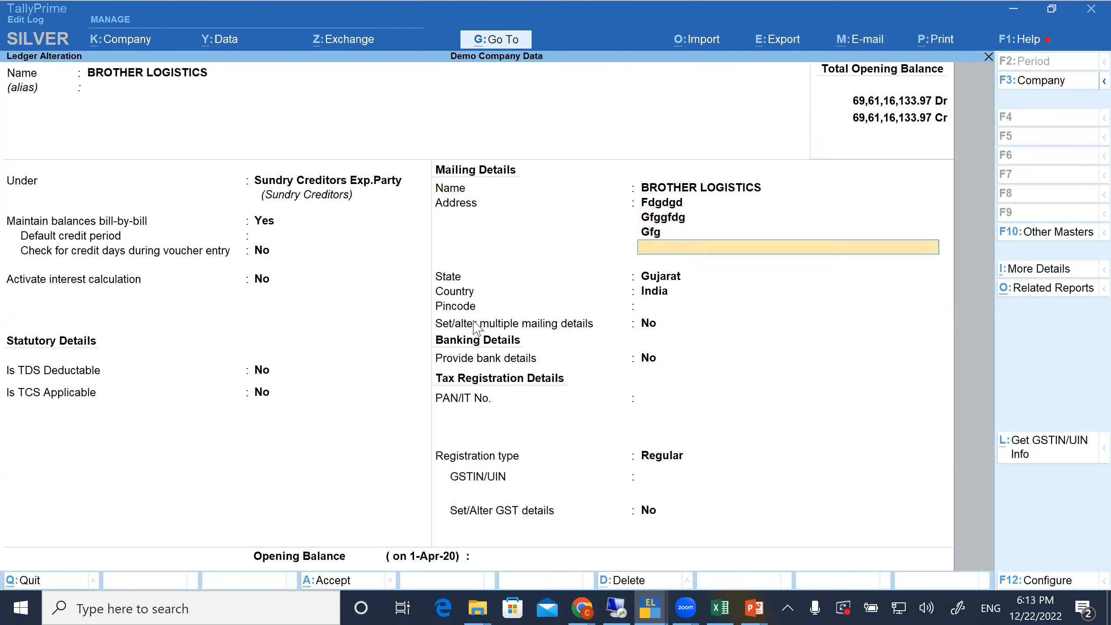
key(Return)
key(Return)
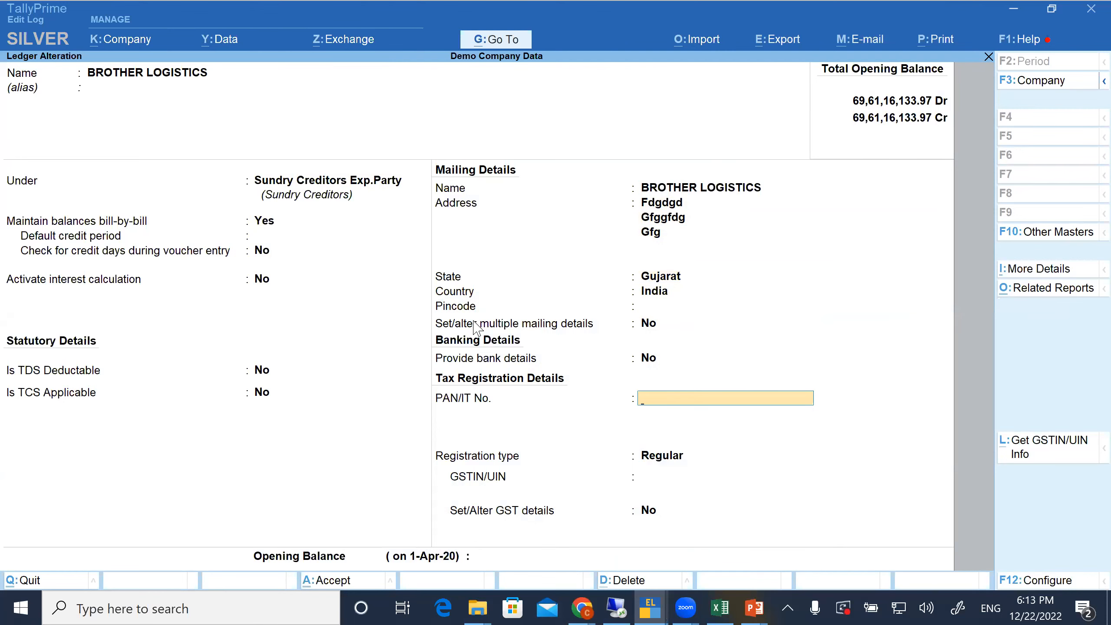
text(AAAP)
text(3443X)
key(Return)
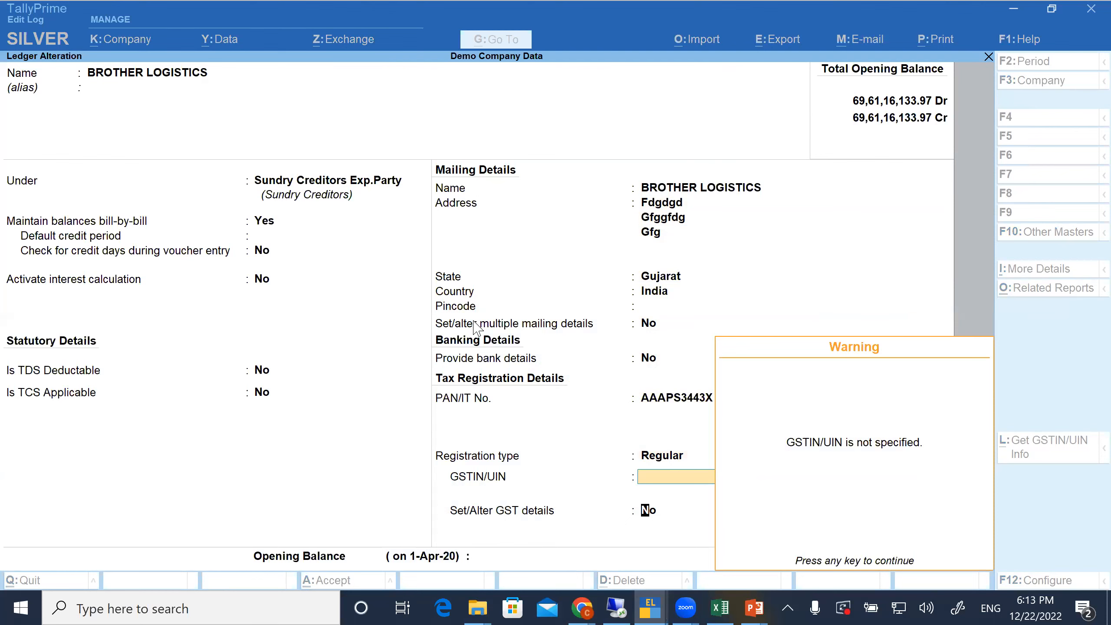
Leave the GSTIN/UIN blank and save the altered BROTHER LOGISTICS ledger
key(Return)
key(BackSpace)
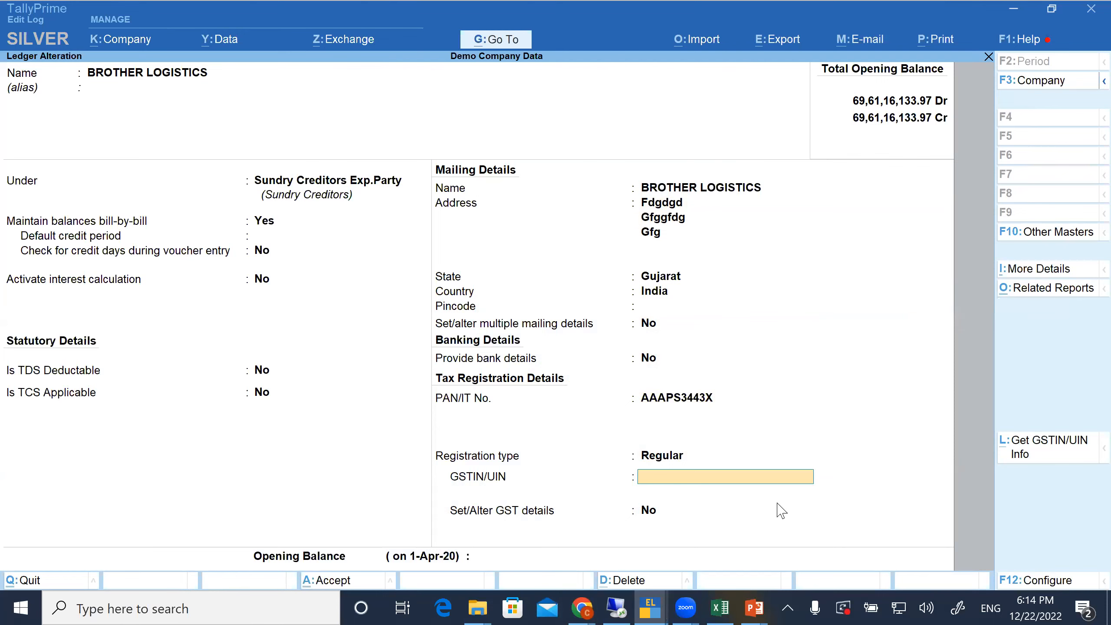
key(Return)
key(Return)
key(Return)
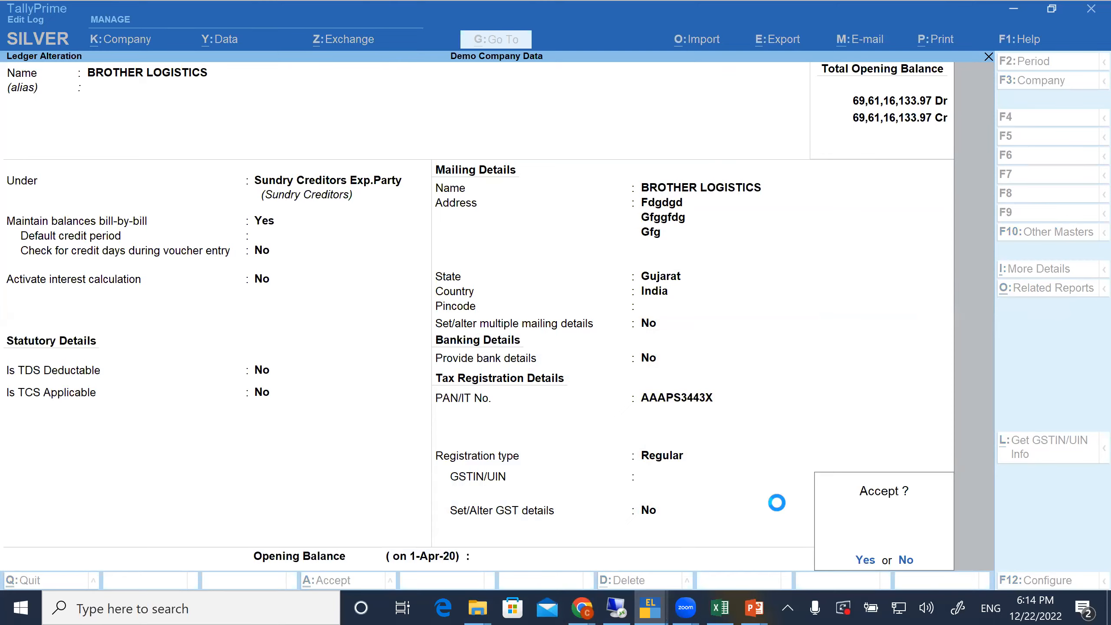
key(Return)
key(Return)
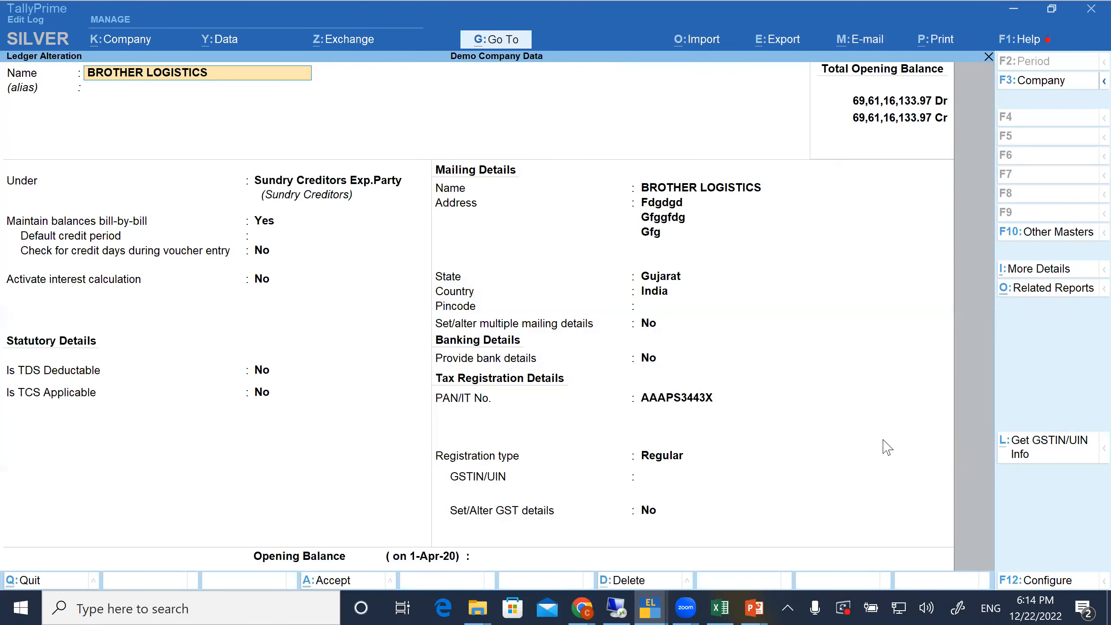
Reopen the BROTHER LOGISTICS ledger, show its Edit Log and open the differences of the Altered version
click(1037, 290)
key(Return)
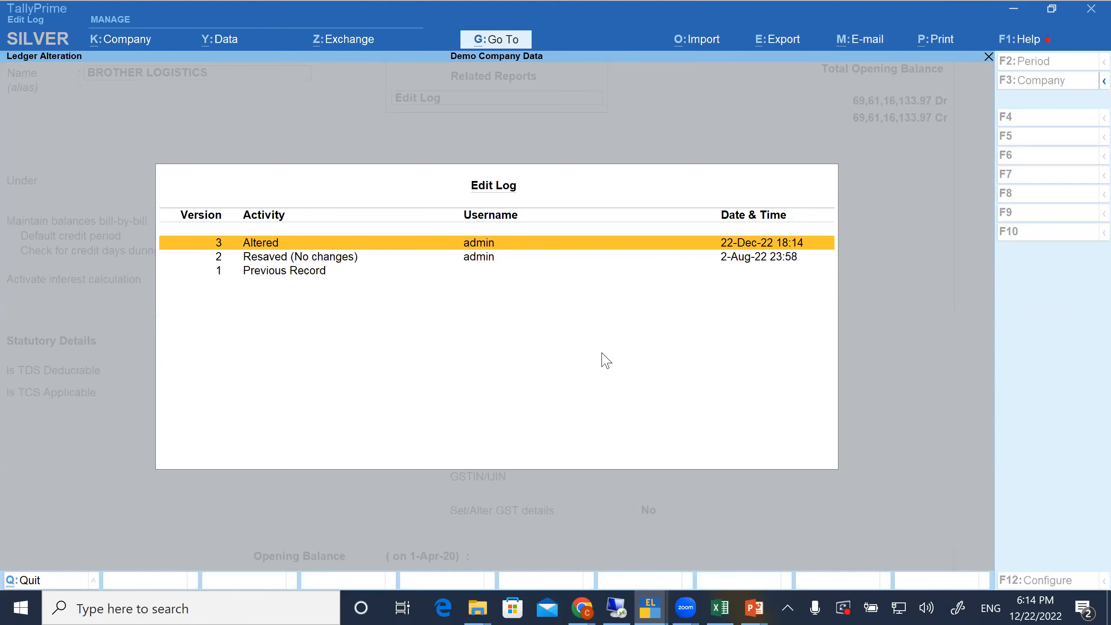
click(295, 279)
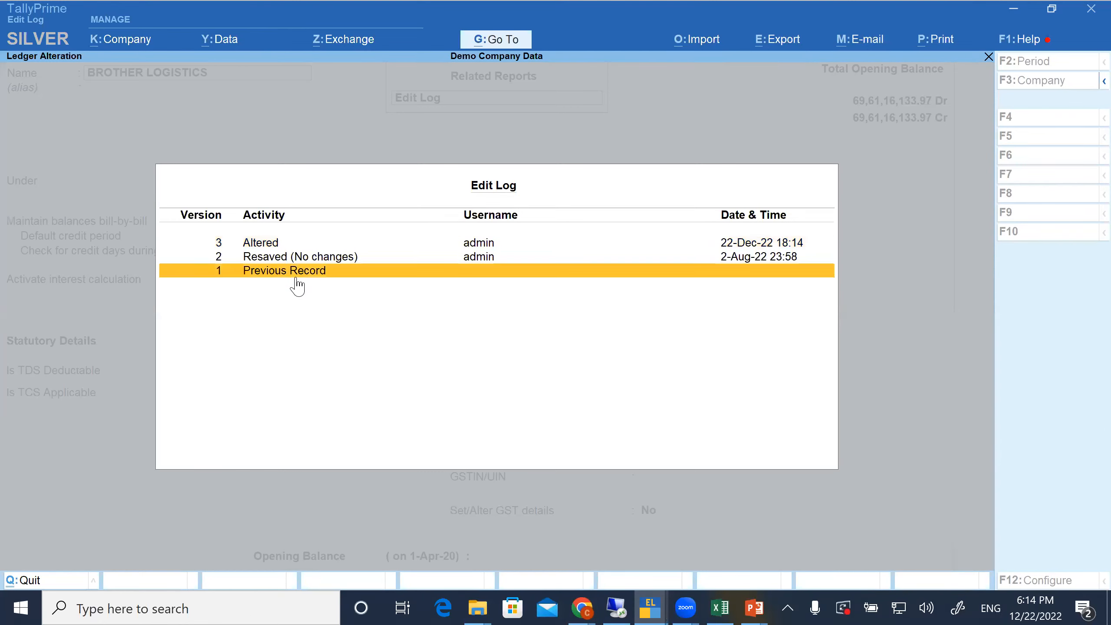
click(379, 260)
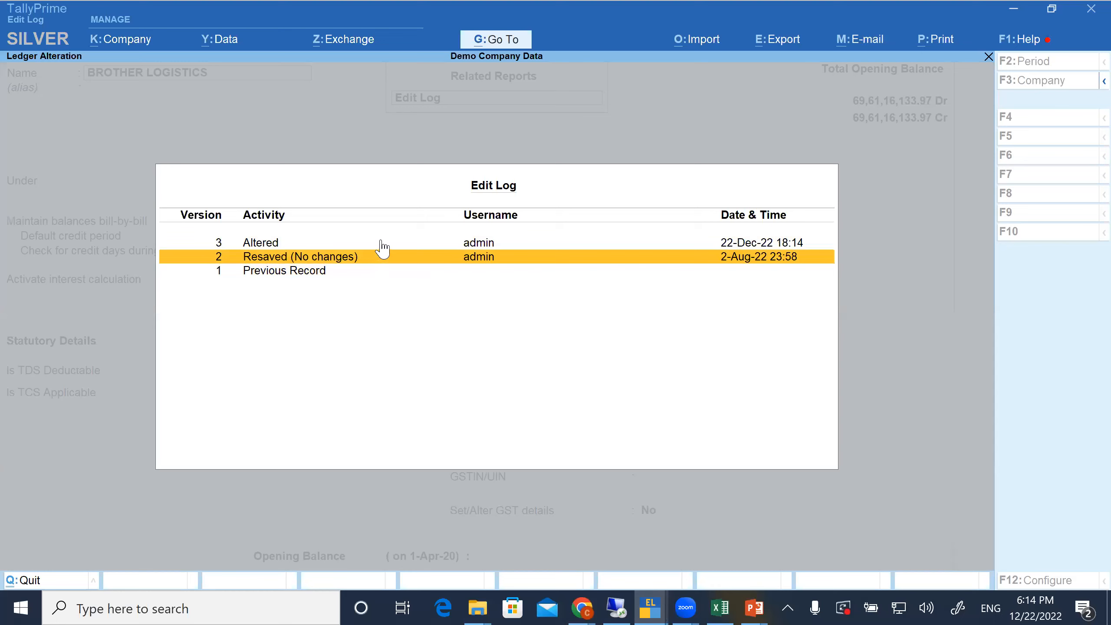
click(382, 244)
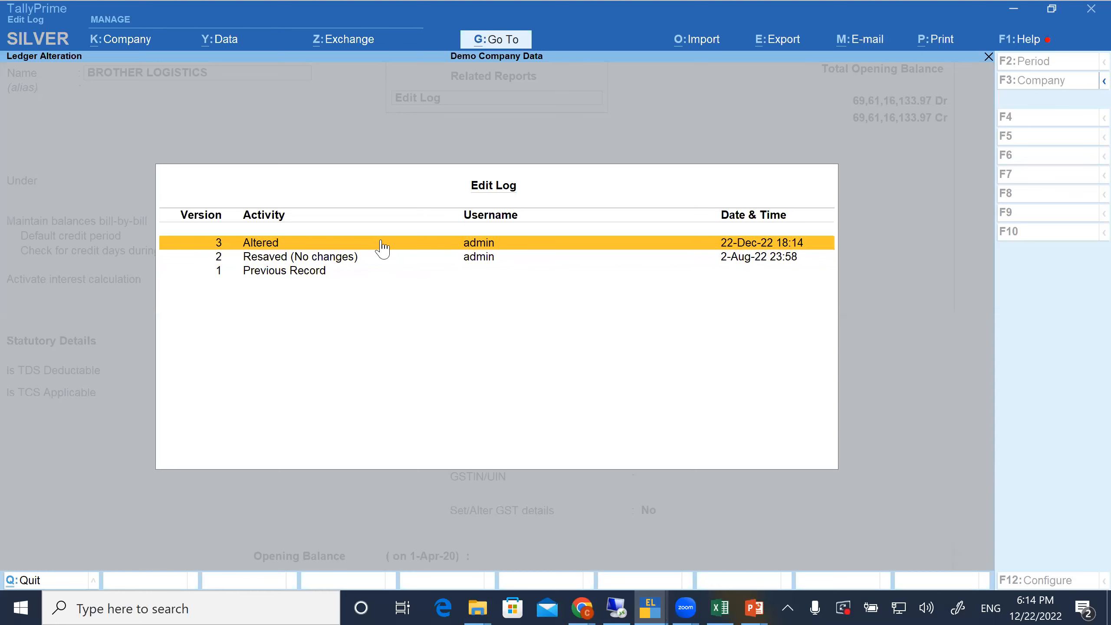
click(383, 245)
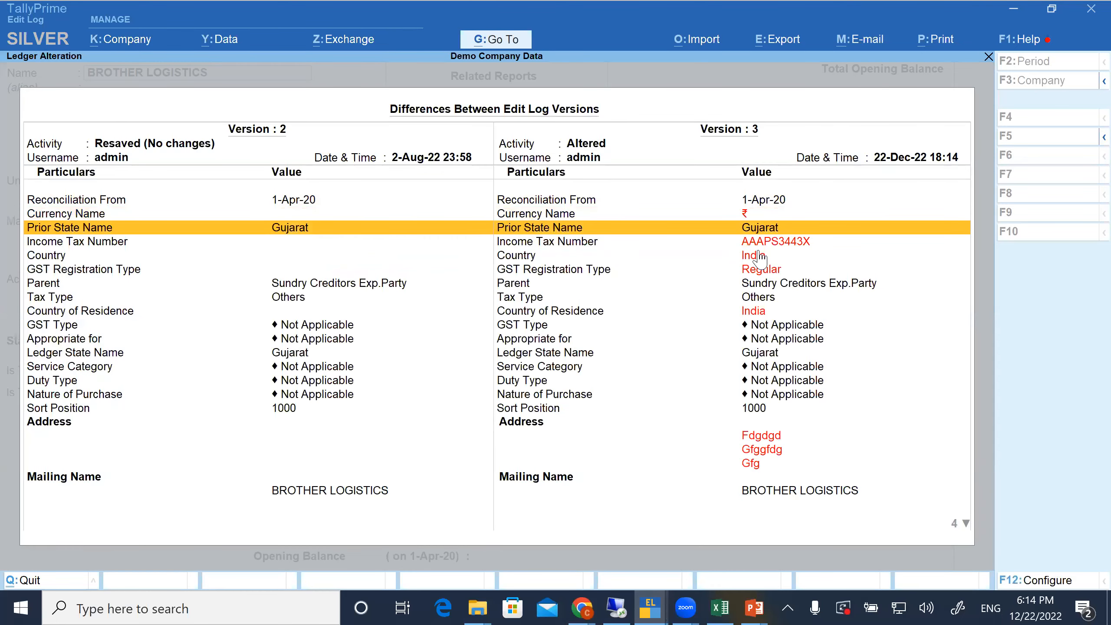
Examine the differing income tax number, country, GST registration type and address lines between the ledger's versions 2 and 3
click(755, 247)
key(shift+Down)
key(shift+Down)
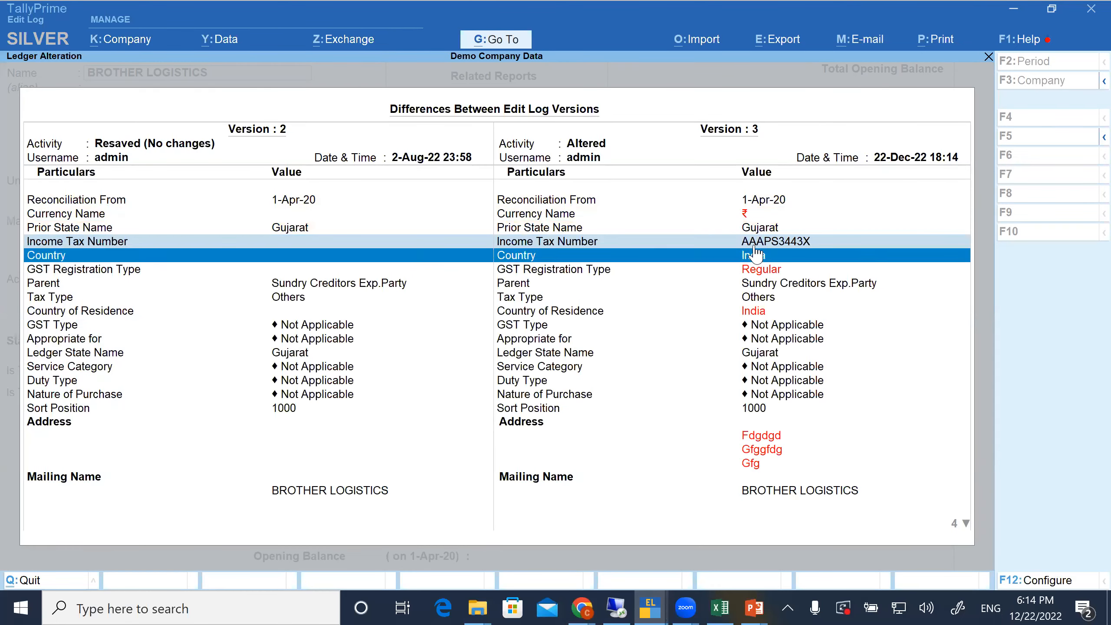
key(Down)
key(Down)
key(Down)
key(space)
key(Down)
key(Down)
key(Down)
key(Down)
key(Down)
key(Down)
key(Down)
key(Down)
key(Down)
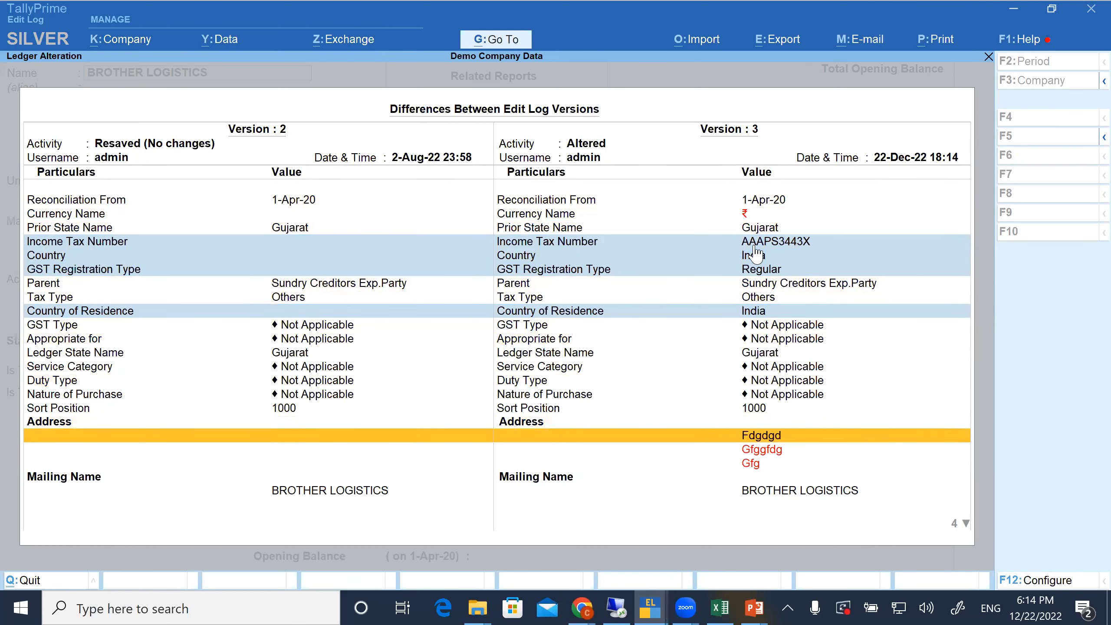
key(space)
key(Down)
key(Down)
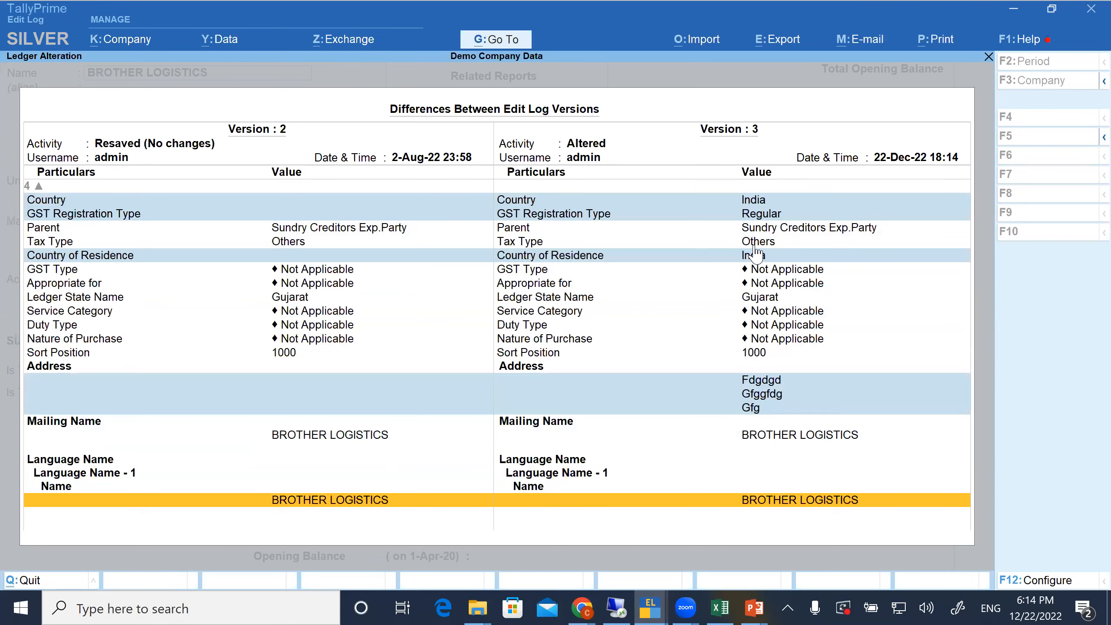
Close the Edit Log and the BROTHER LOGISTICS ledger, and open the Day Book
key(Escape)
key(Escape)
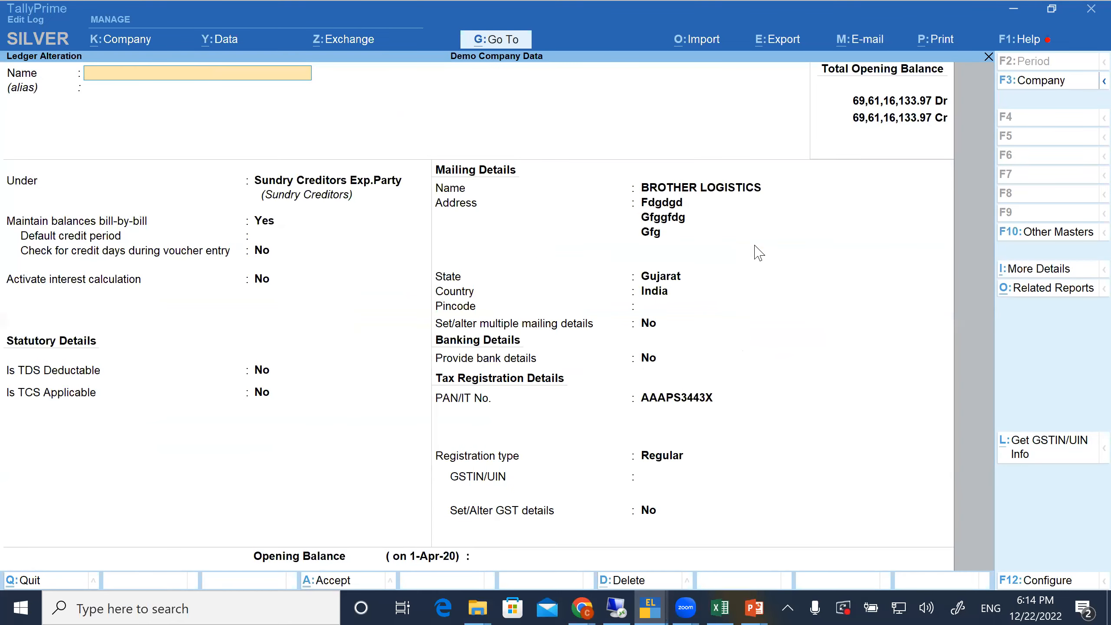
key(Escape)
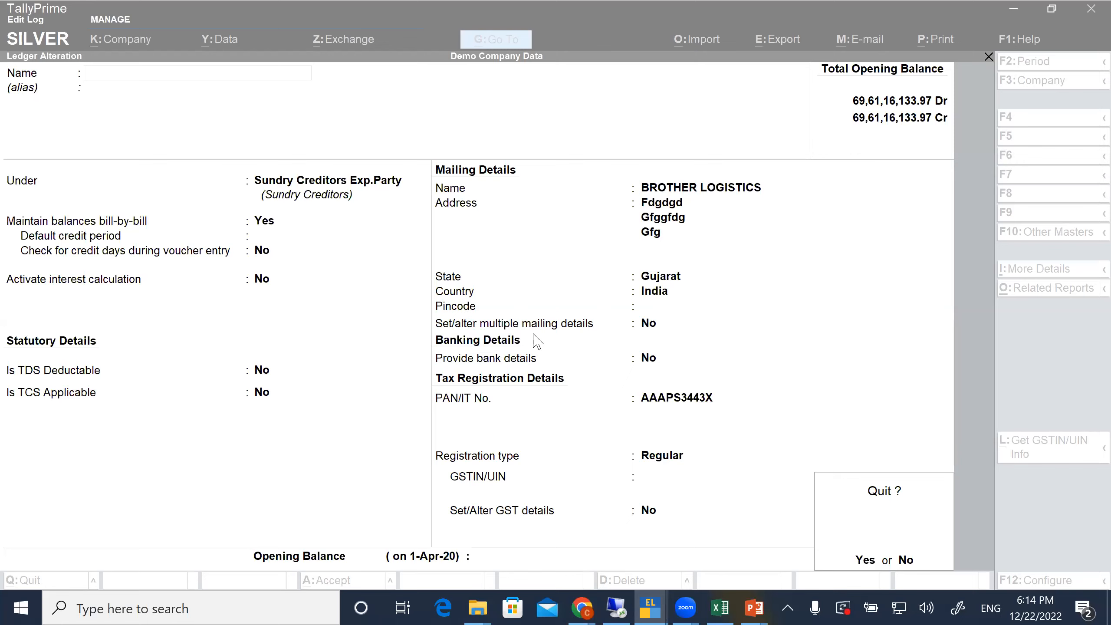
click(911, 564)
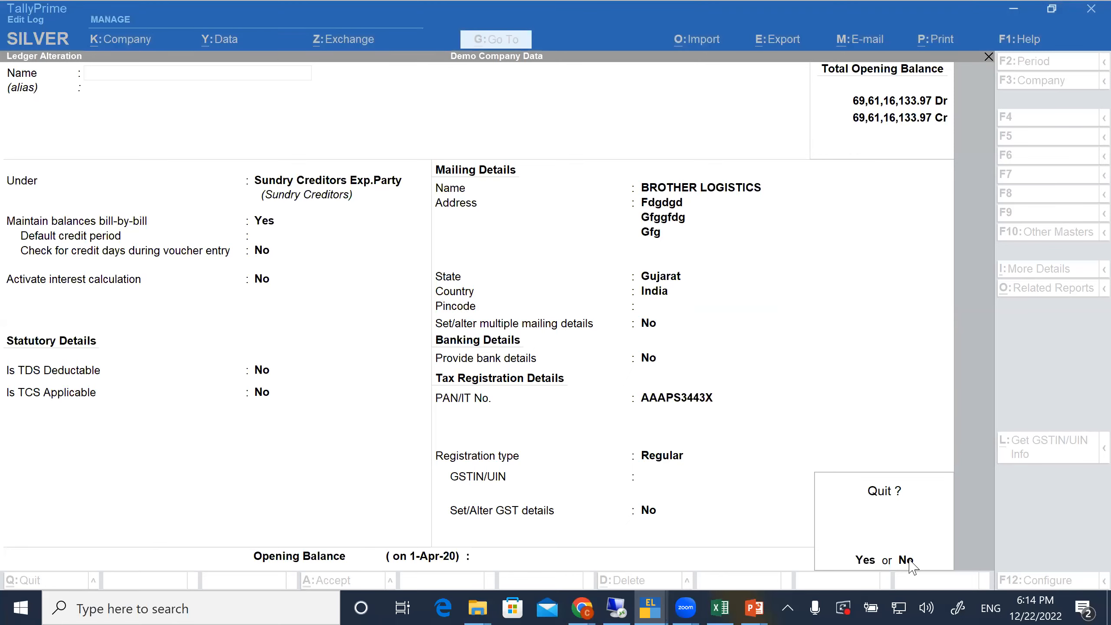
key(Escape)
key(Return)
key(d)
key(k)
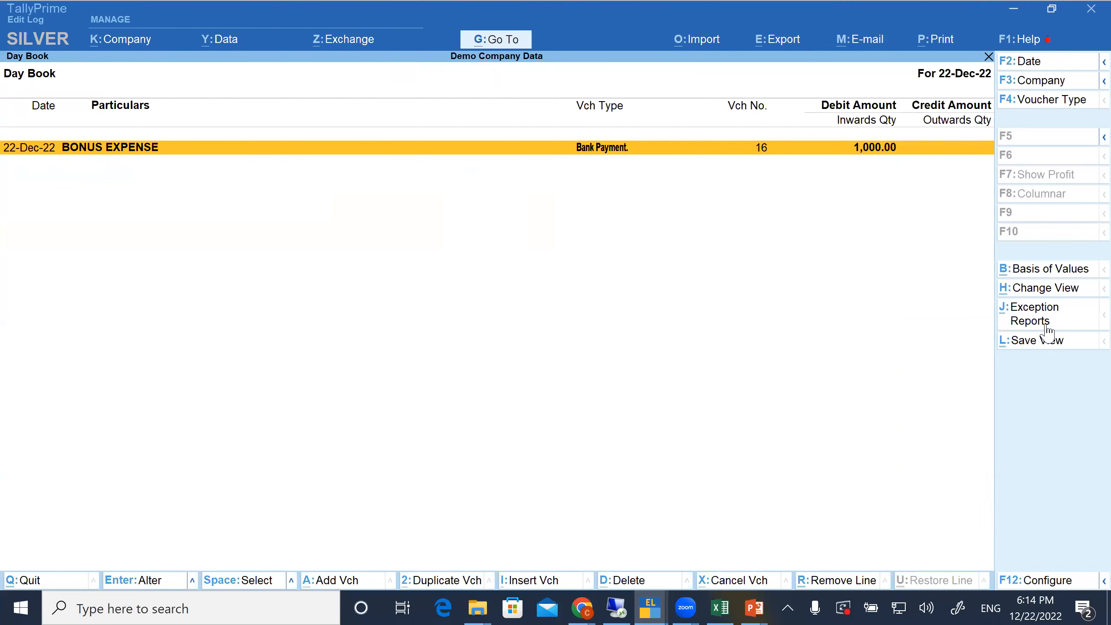
Examine the Day Book's available views and its Basis of Values options for altered and non-altered vouchers, leaving them without applying anything
click(1049, 291)
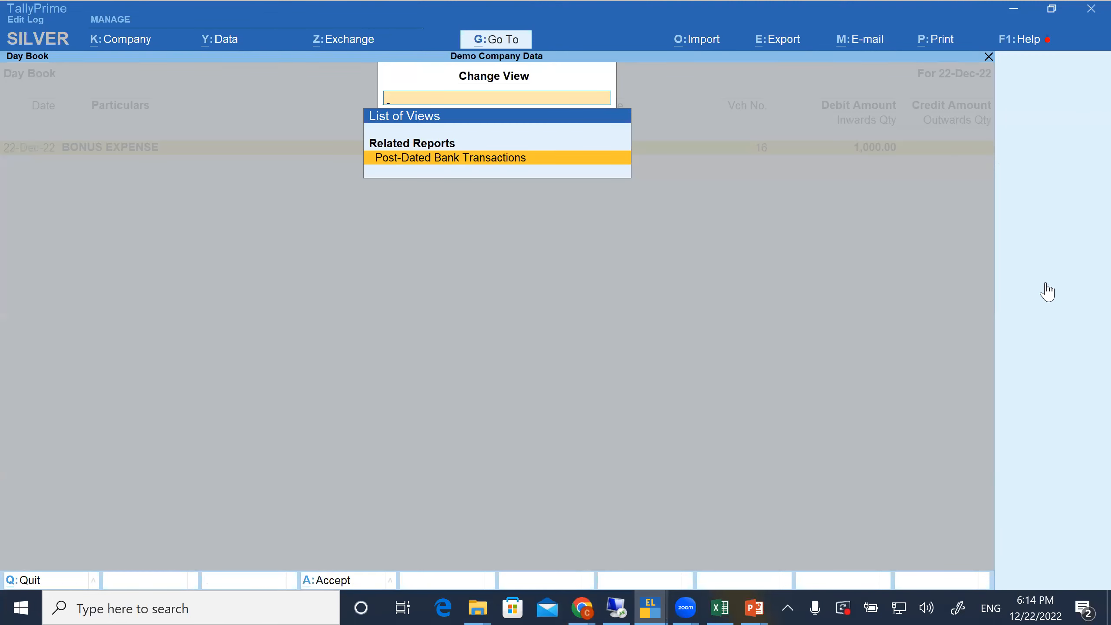
key(Escape)
click(1048, 270)
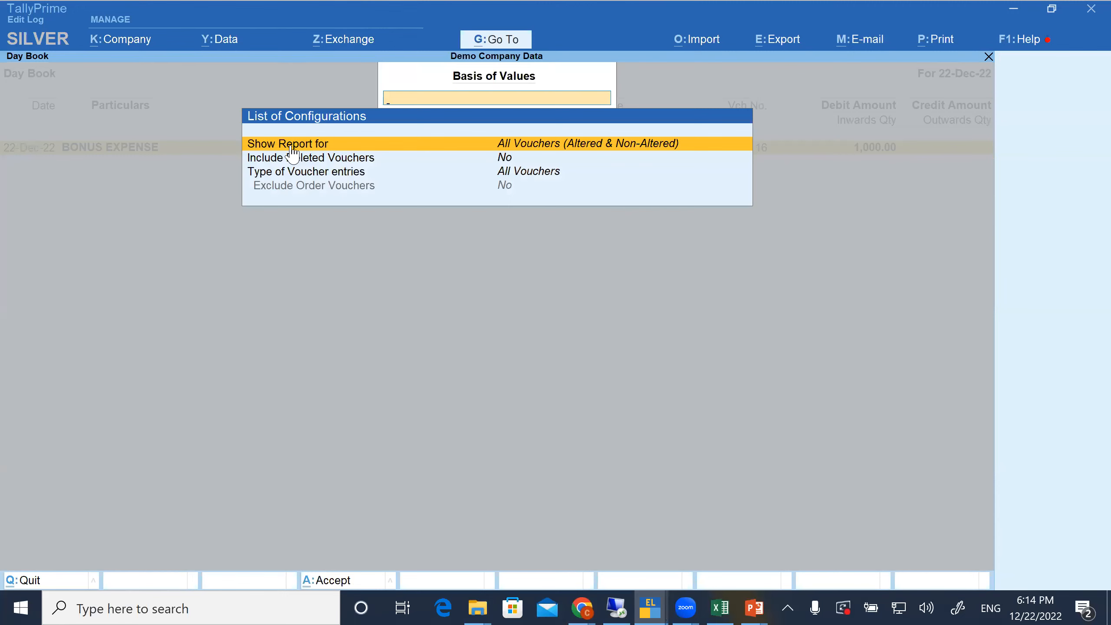
key(Return)
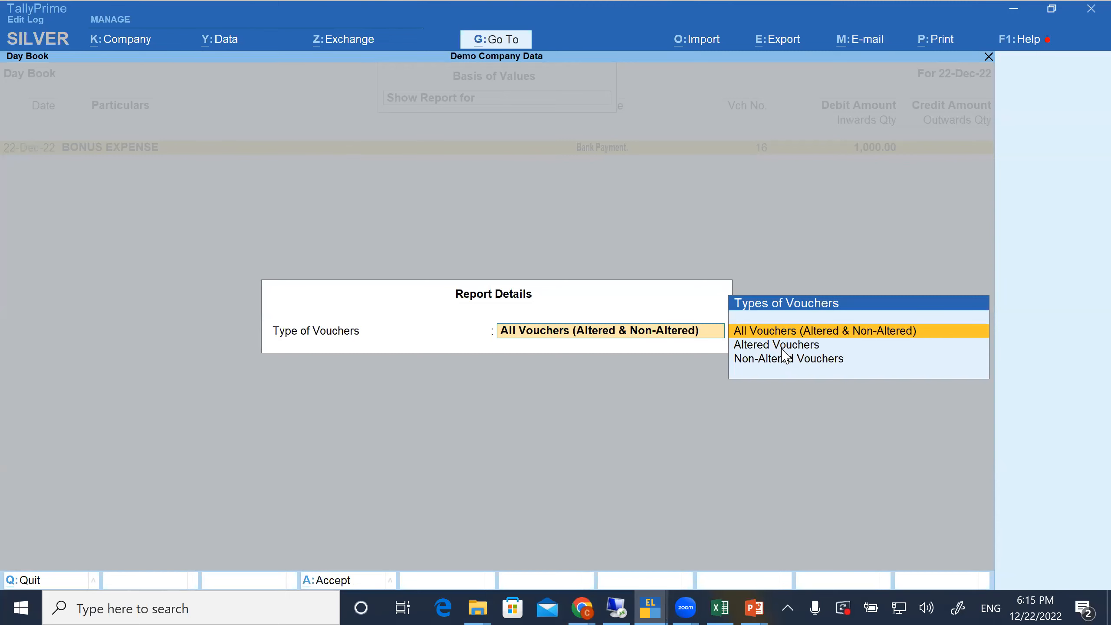
key(Down)
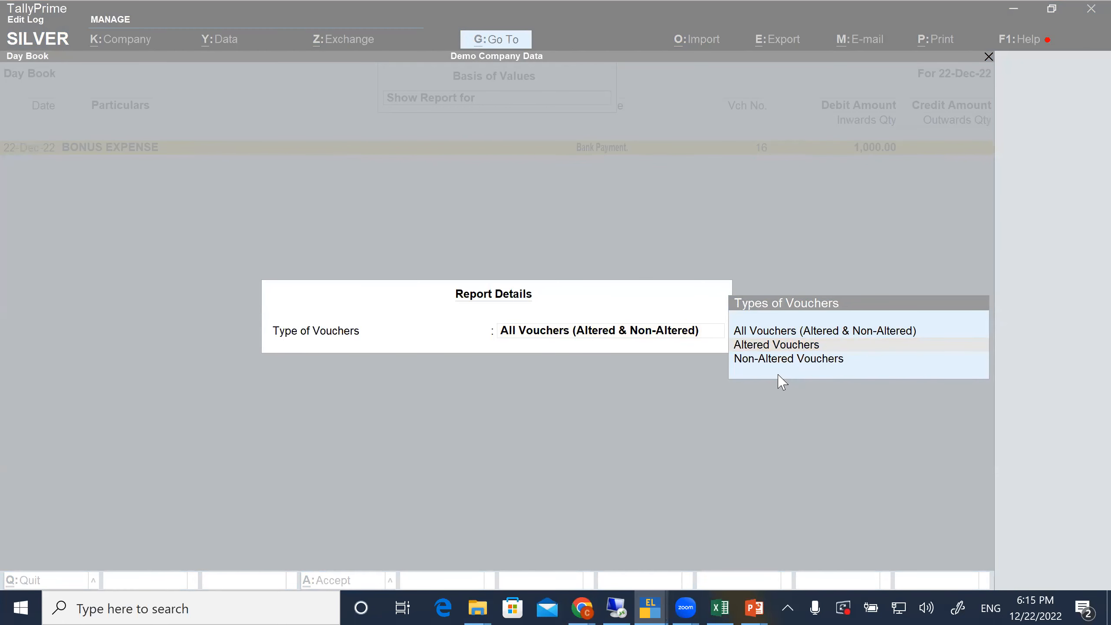
click(715, 248)
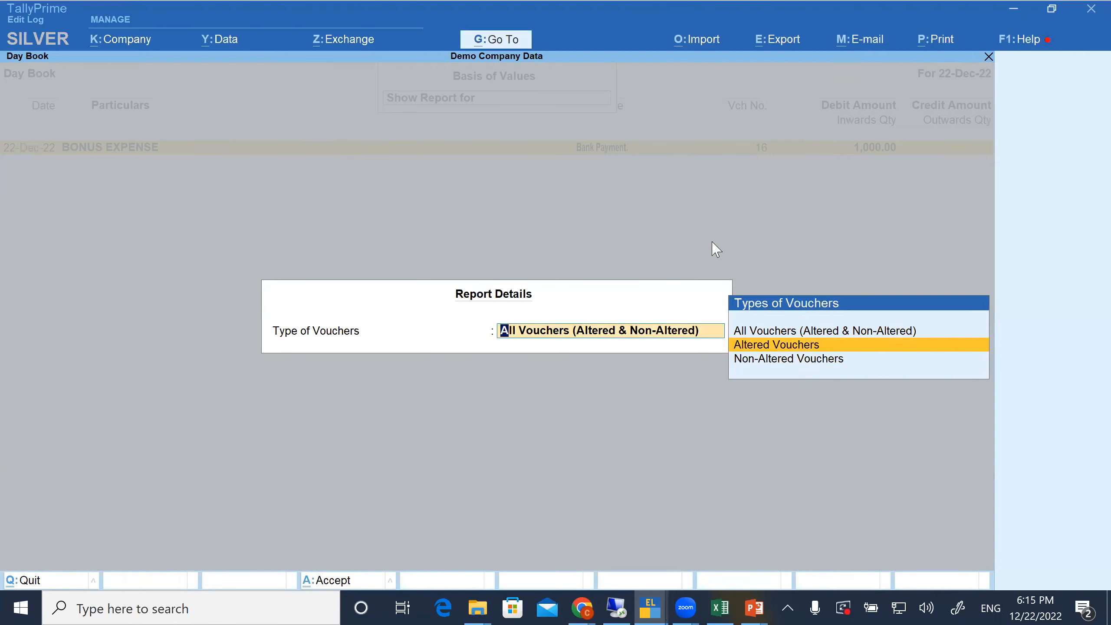
key(Escape)
Close the Day Book and return to the main Gateway of Tally
key(Escape)
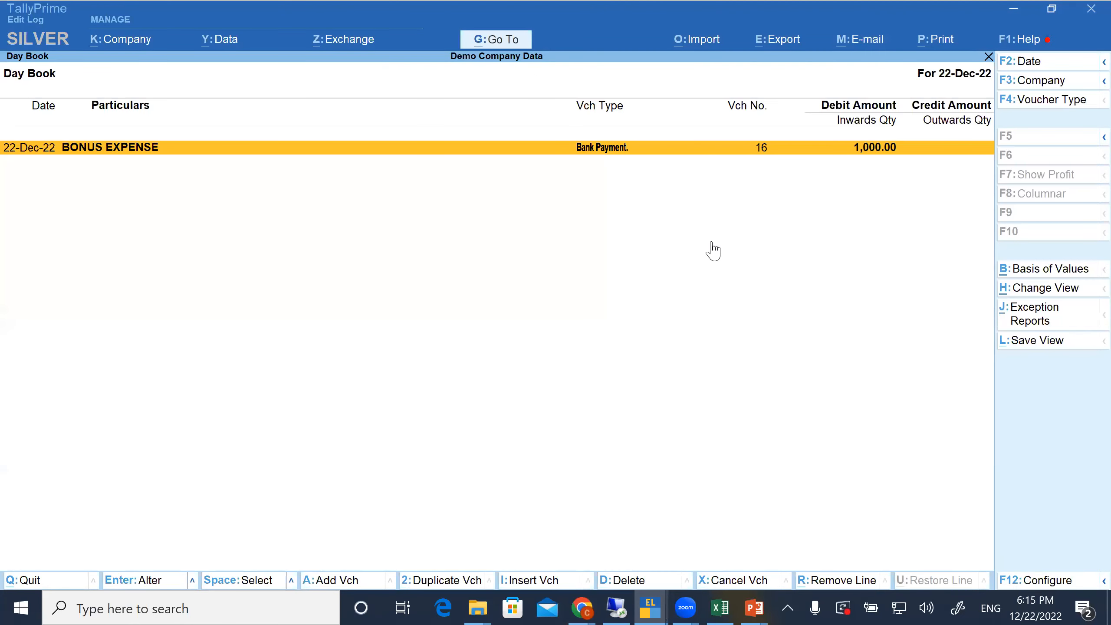
key(Escape)
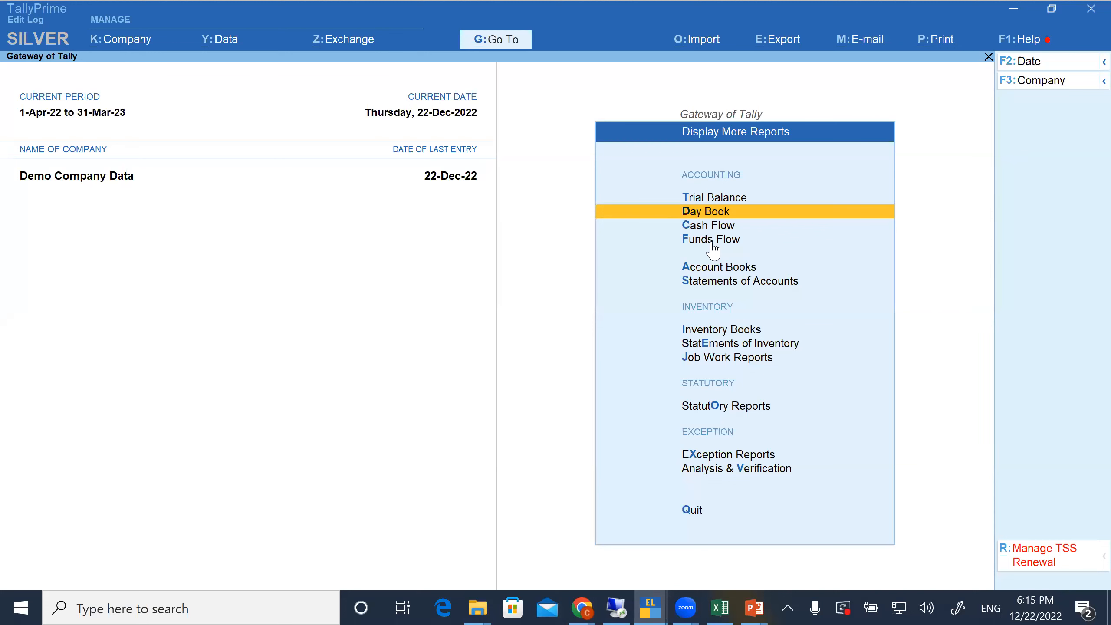
key(Return)
key(Return)
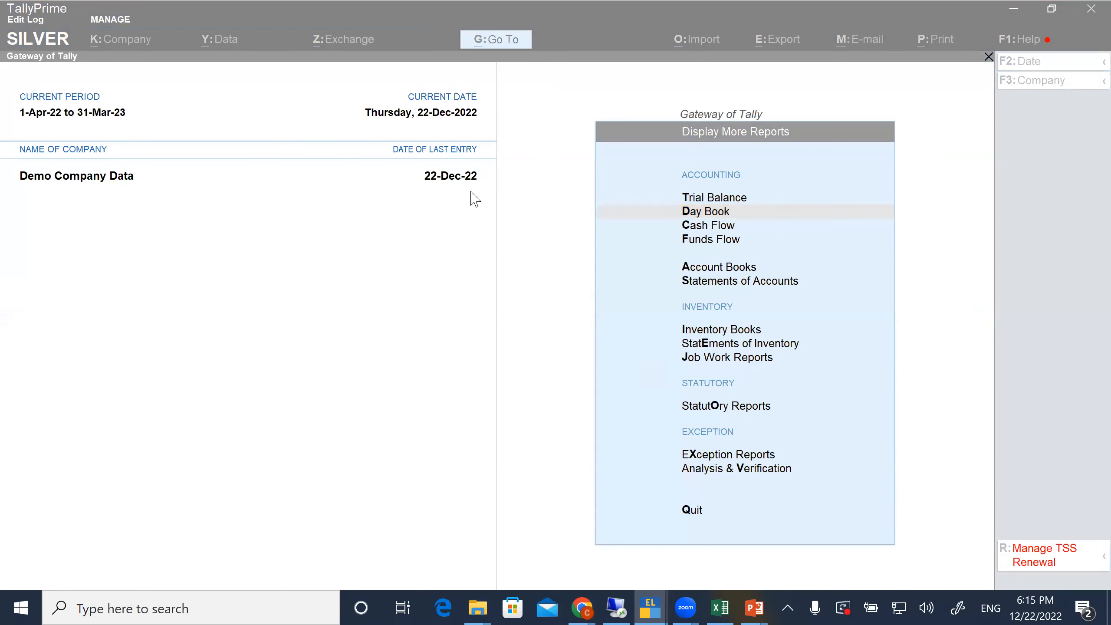
click(543, 201)
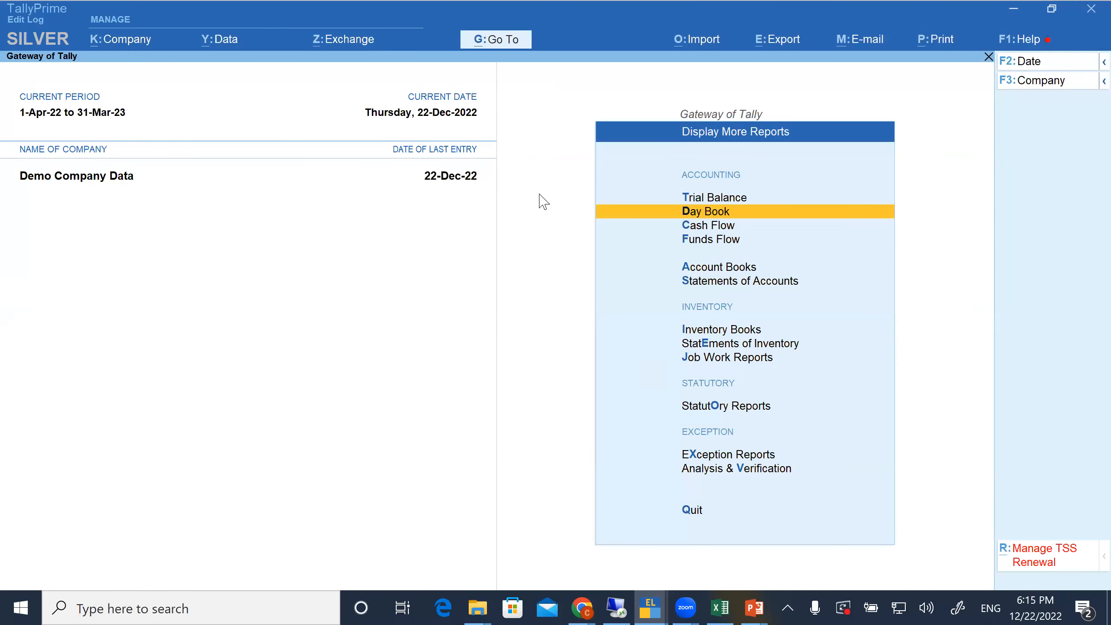
key(Escape)
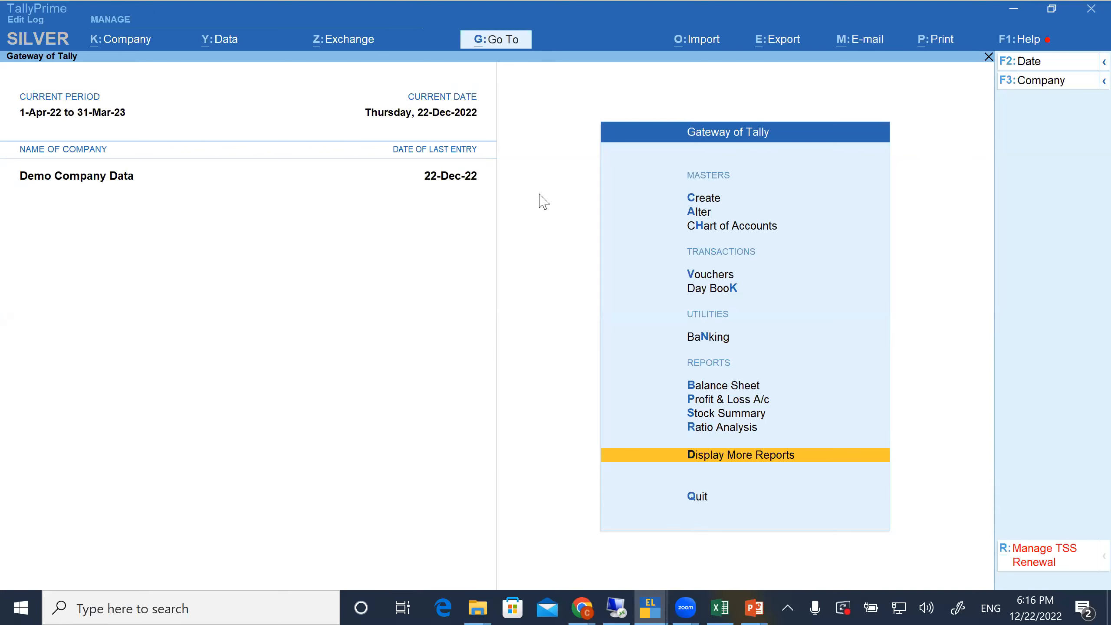
View the Tally Audit choices under Statements of Accounts in Display More Reports, and go back without opening any
key(Return)
key(Escape)
key(Return)
key(Down)
key(Down)
key(Down)
key(Down)
key(Down)
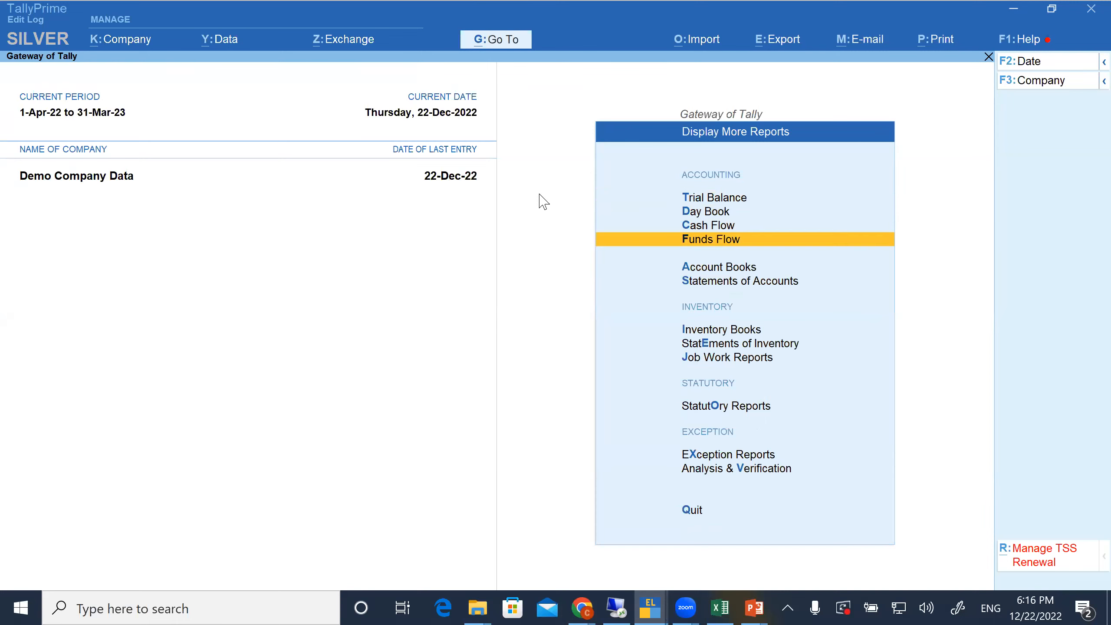
key(Return)
key(Down)
key(Down)
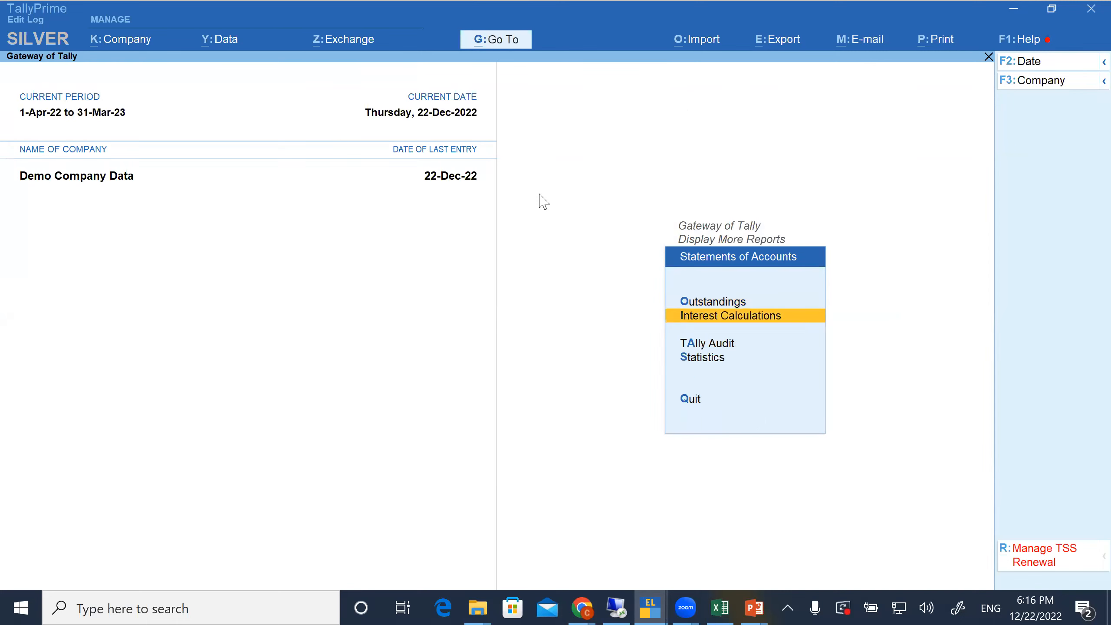
key(Return)
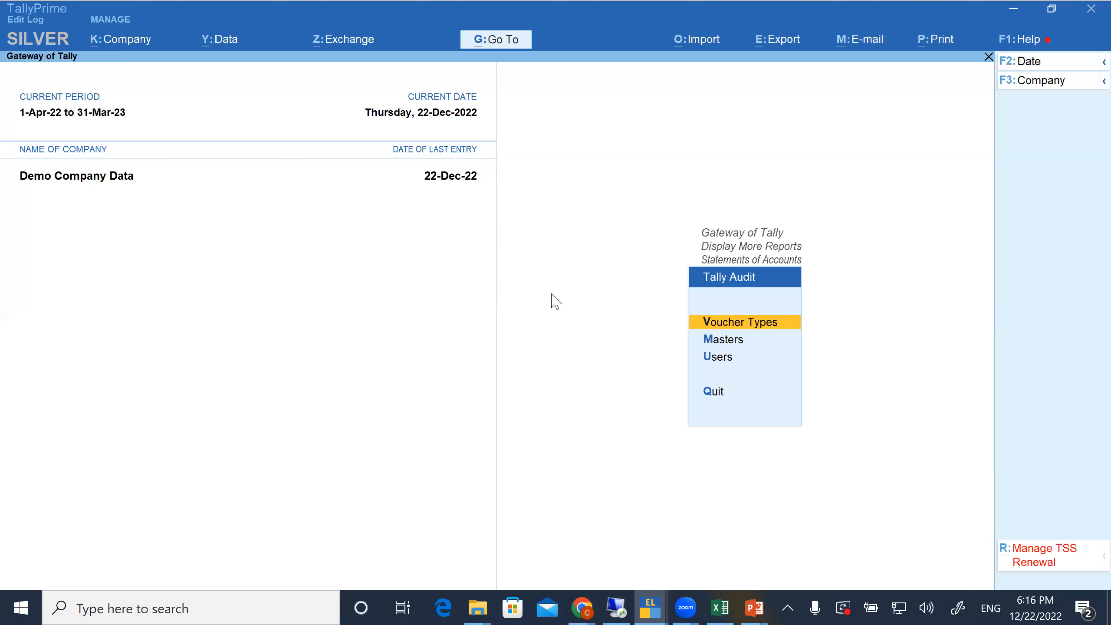
key(Escape)
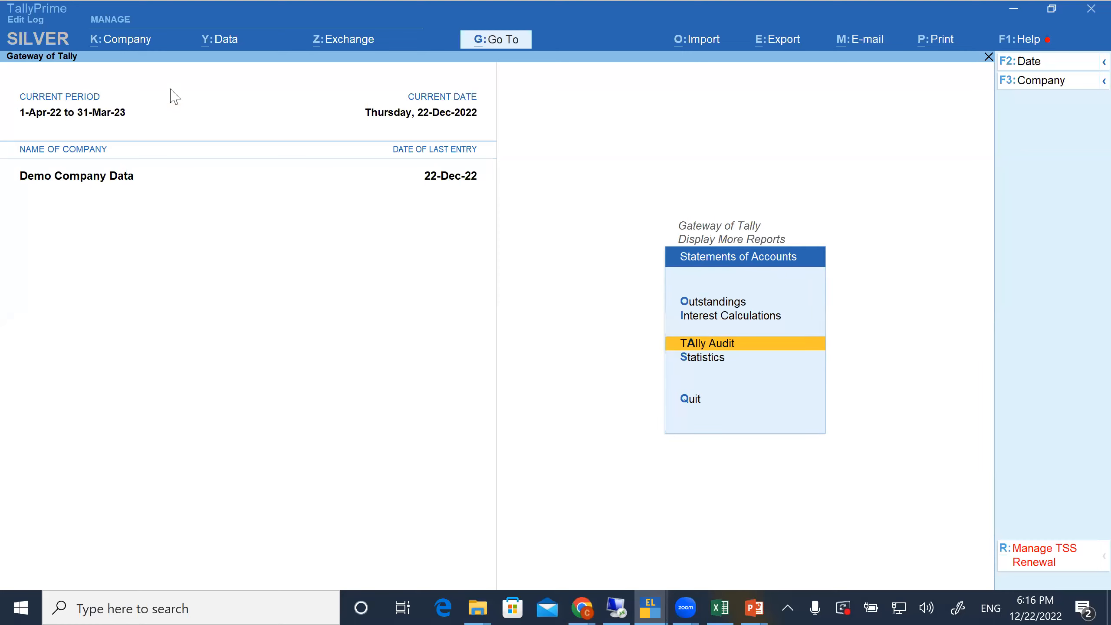
Open Demo Company Data for alteration, check its Enable TallyAudit features setting, and leave to the Gateway of Tally without saving
click(137, 43)
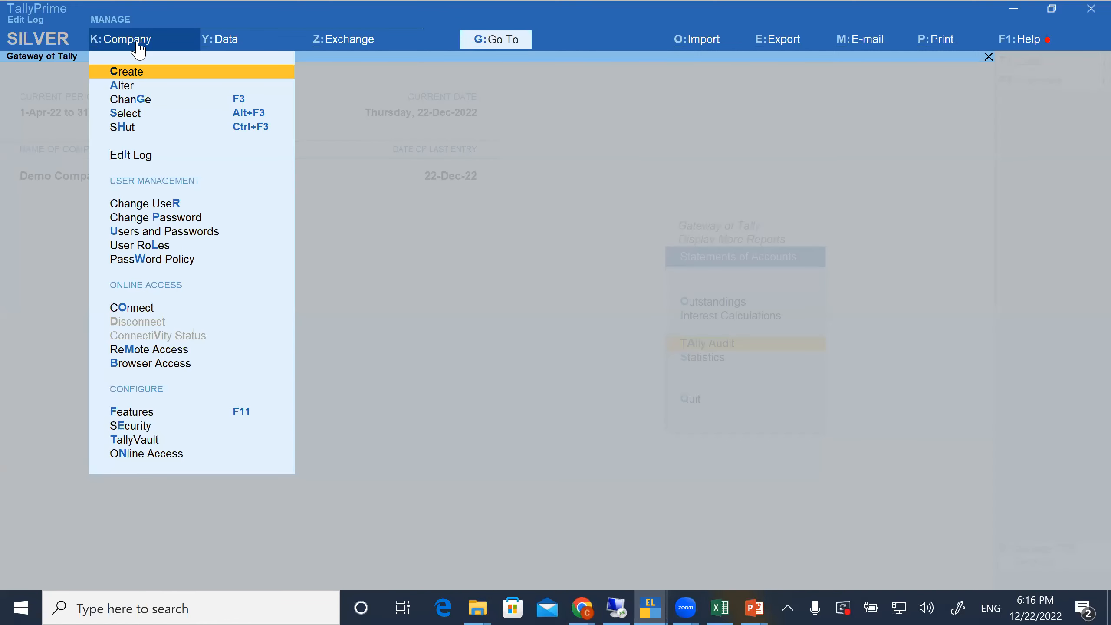
key(Down)
key(Return)
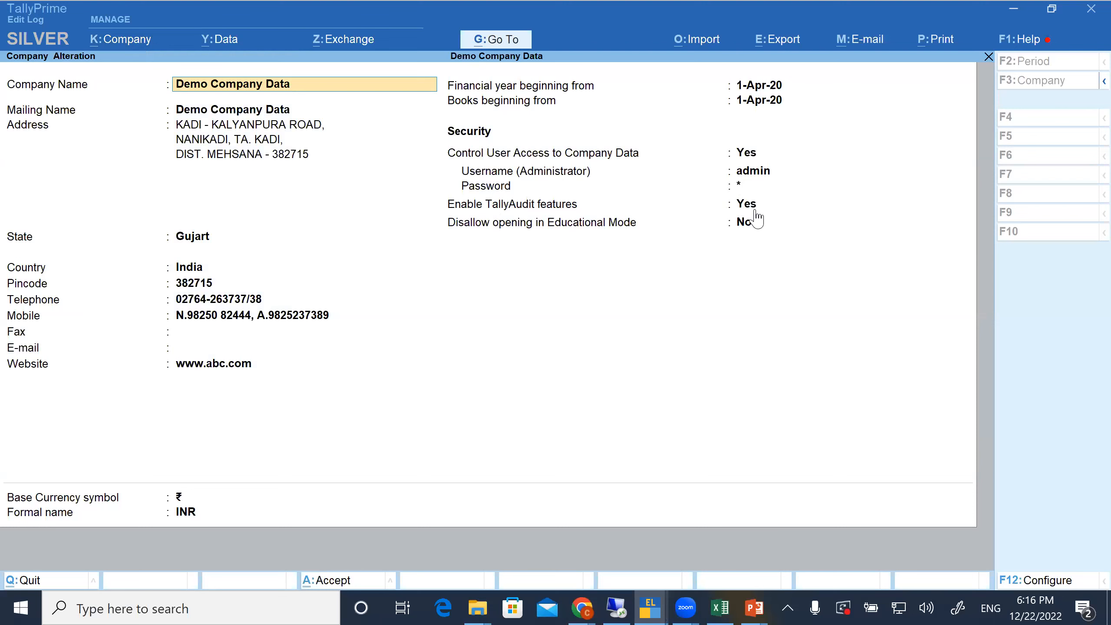
key(BackSpace)
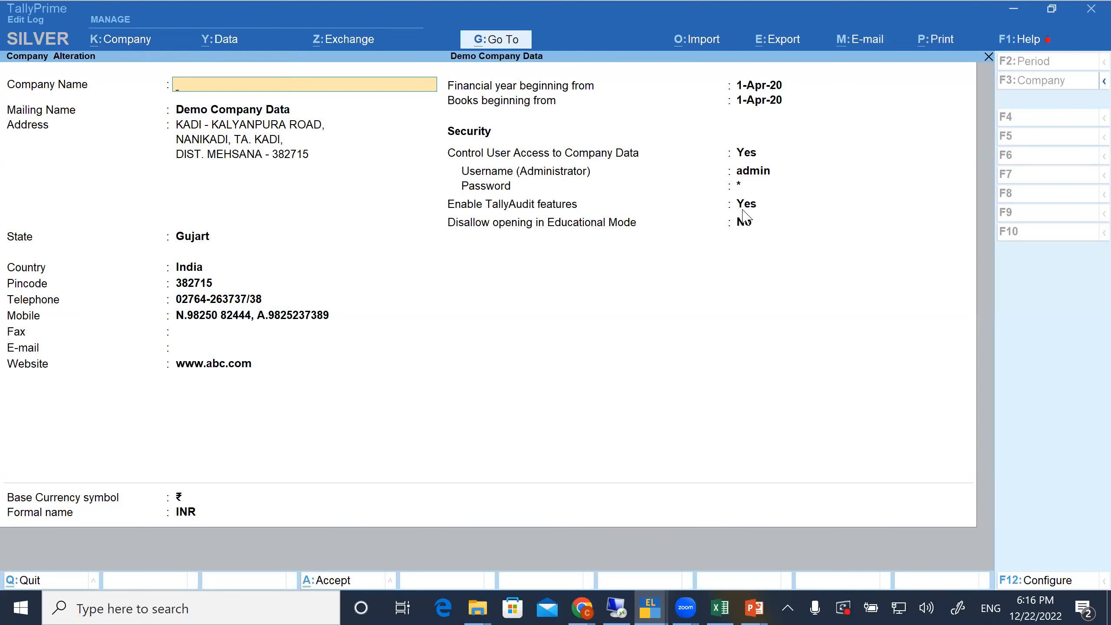
key(Escape)
key(Escape)
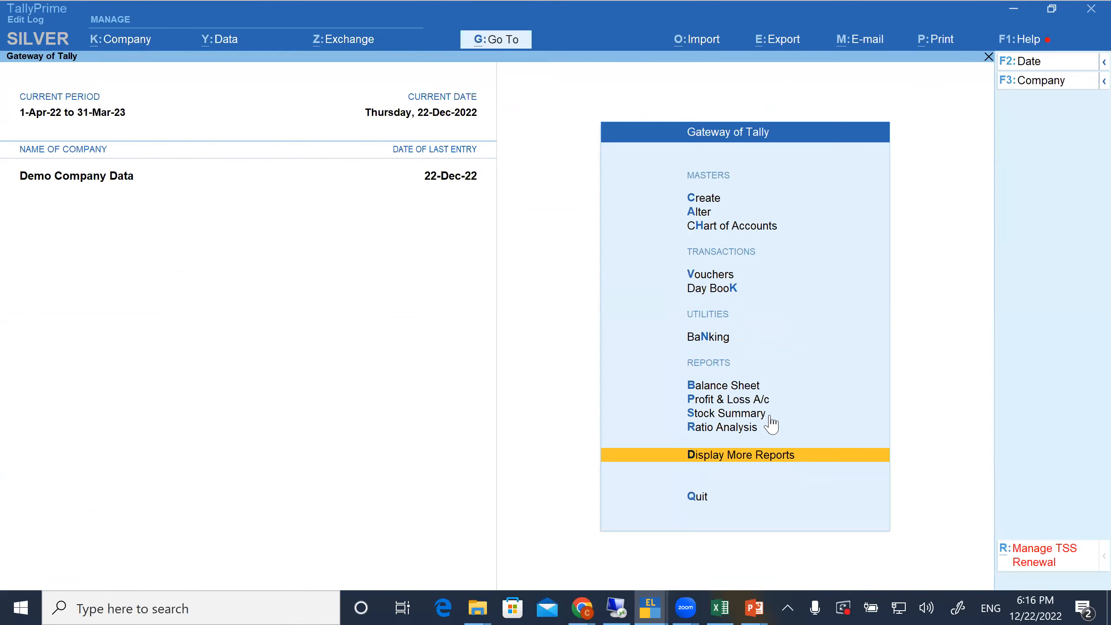
Reopen Tally Audit from Statements of Accounts within Display More Reports
key(Return)
key(Down)
key(Down)
key(Down)
key(Down)
key(Down)
key(Return)
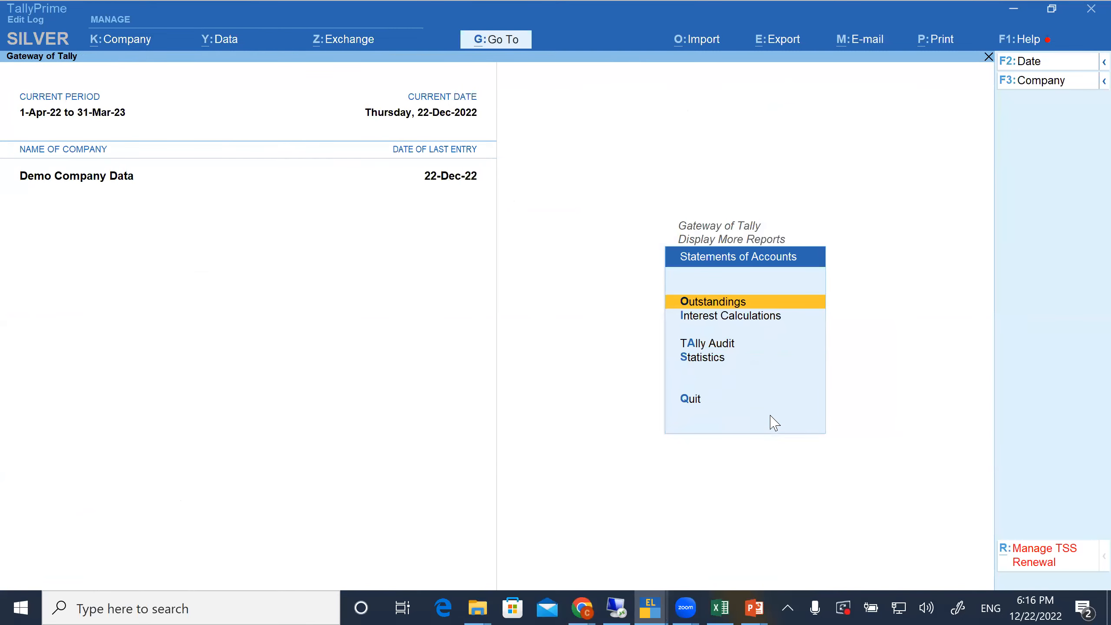
key(Down)
key(Down)
key(Return)
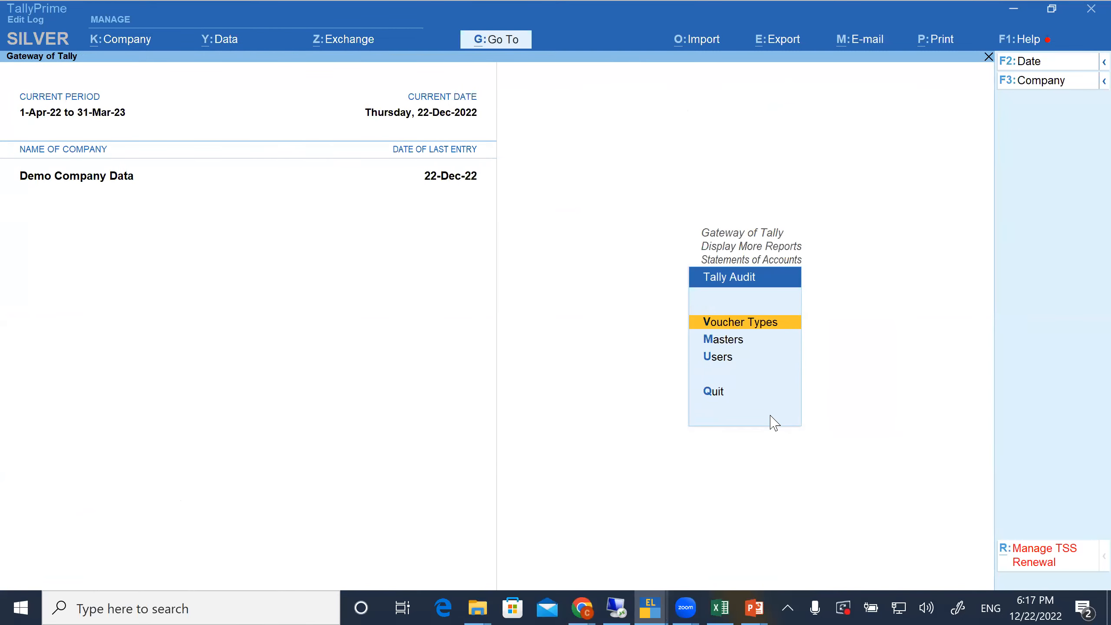
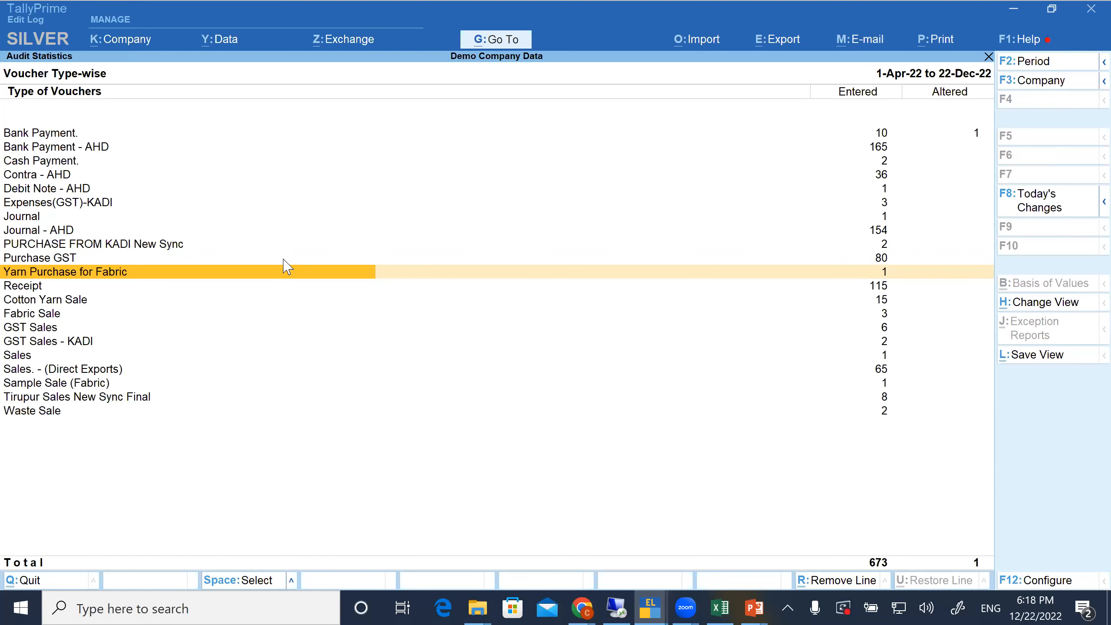
Close the voucher type audit statistics and return to the main Gateway of Tally menu
key(Escape)
key(Escape)
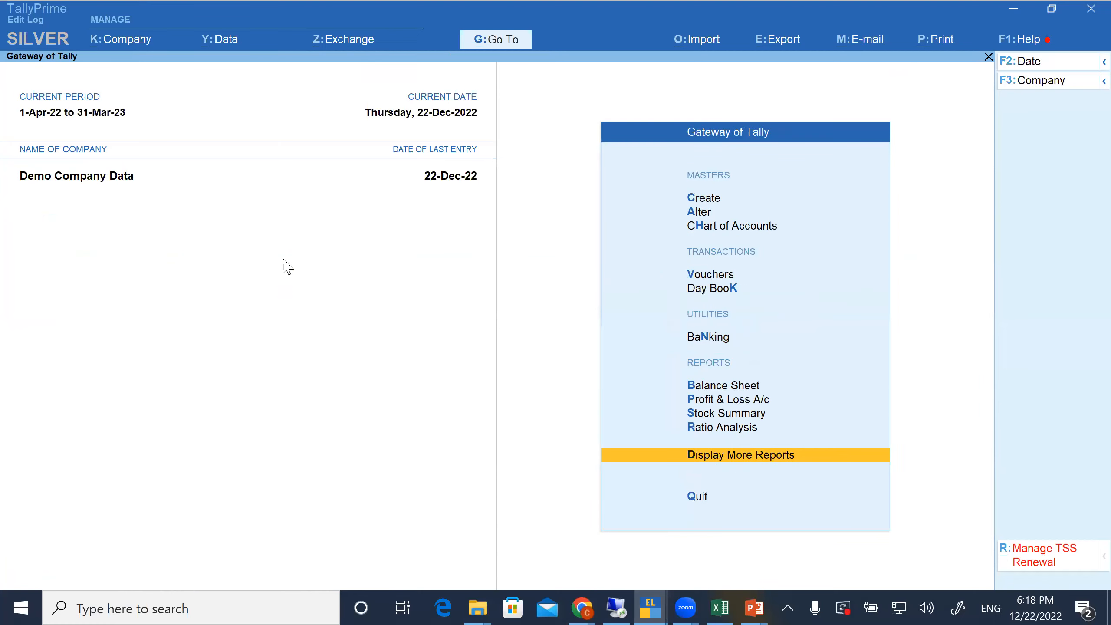
key(Escape)
key(n)
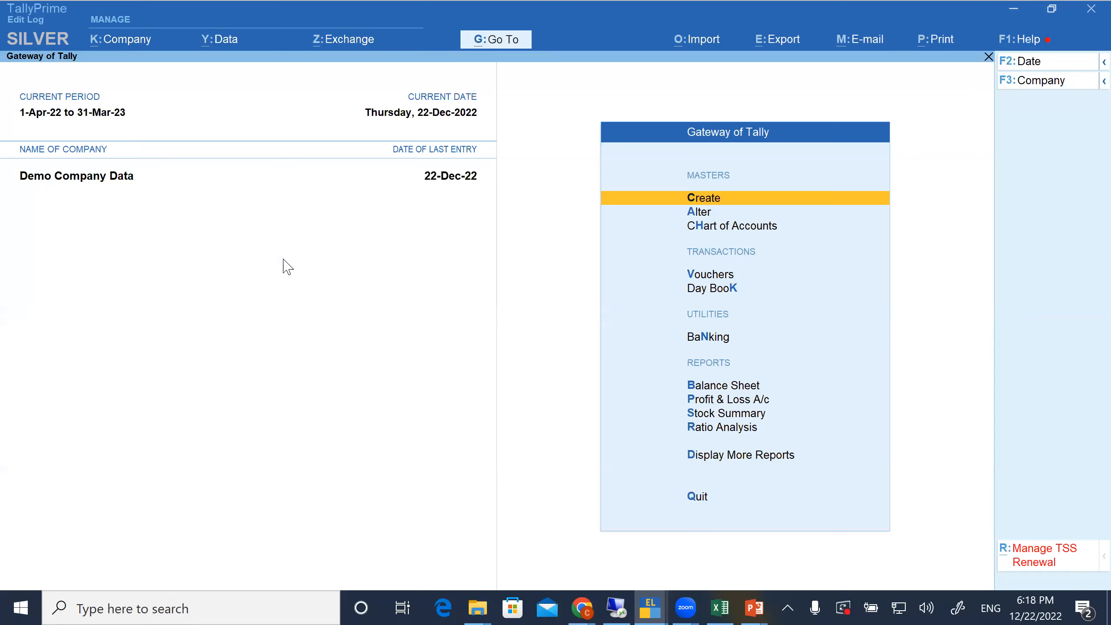
key(Down)
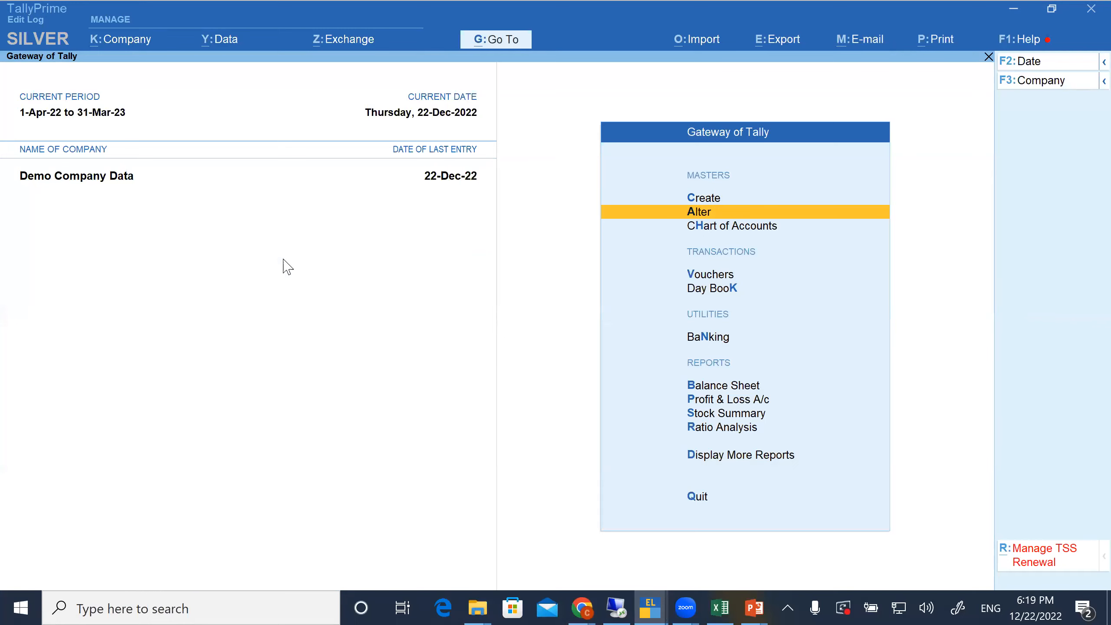
key(Return)
key(Escape)
Open the Statistics report under Statements of Accounts and drill into the Job Work Charges monthly register
key(d)
key(s)
key(s)
key(Page_Down)
key(Page_Down)
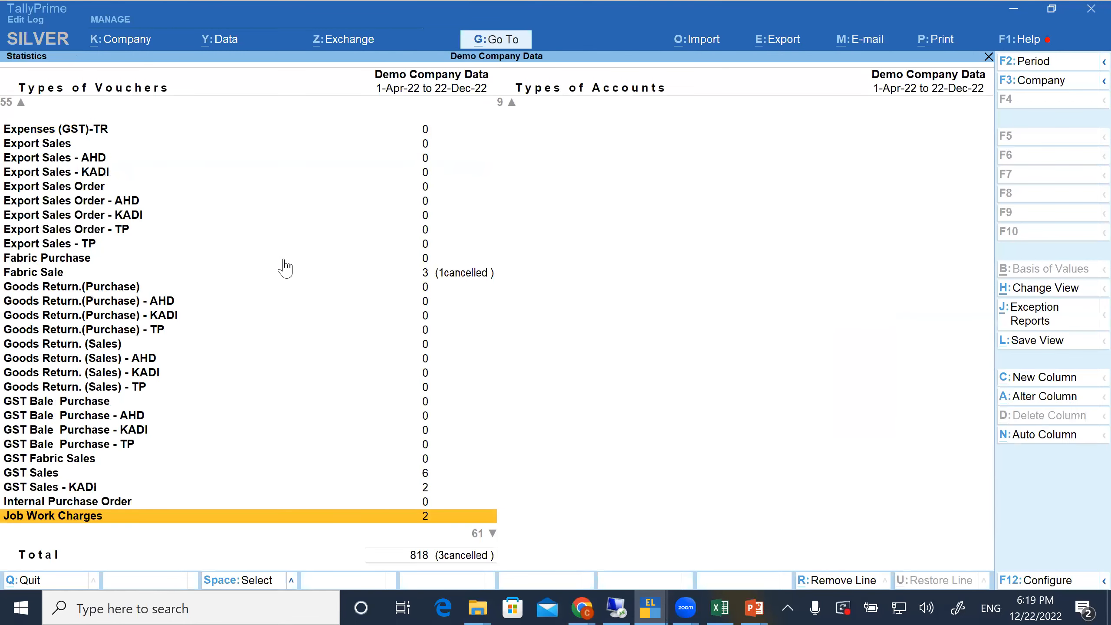
key(Return)
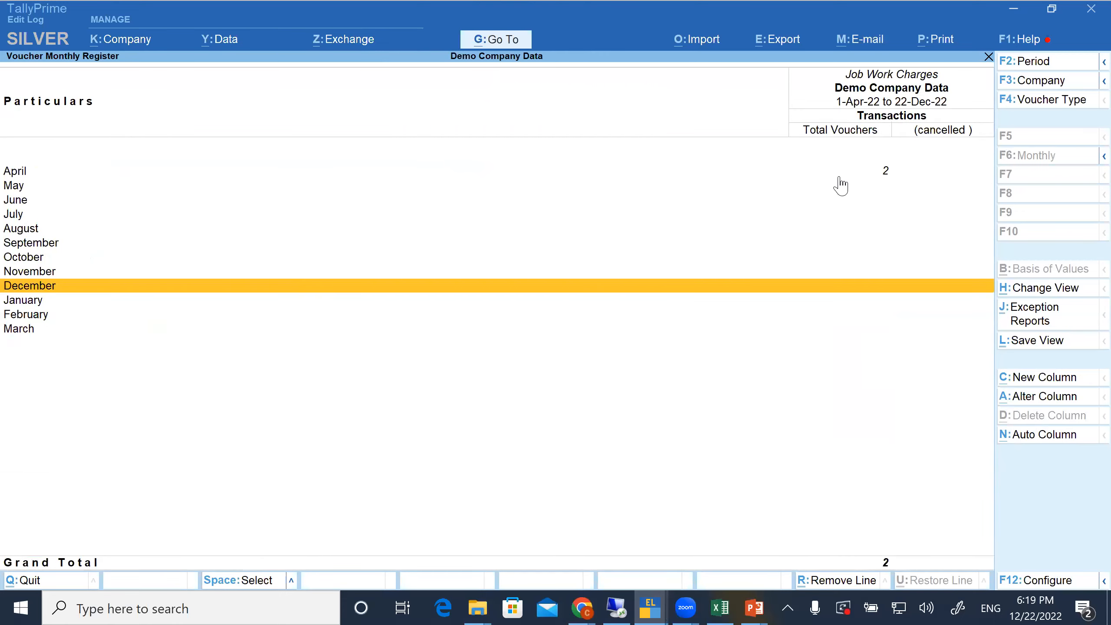
Open the April Job Work Charges voucher that debits Knitting for alteration
key(Home)
key(Return)
key(Down)
key(Return)
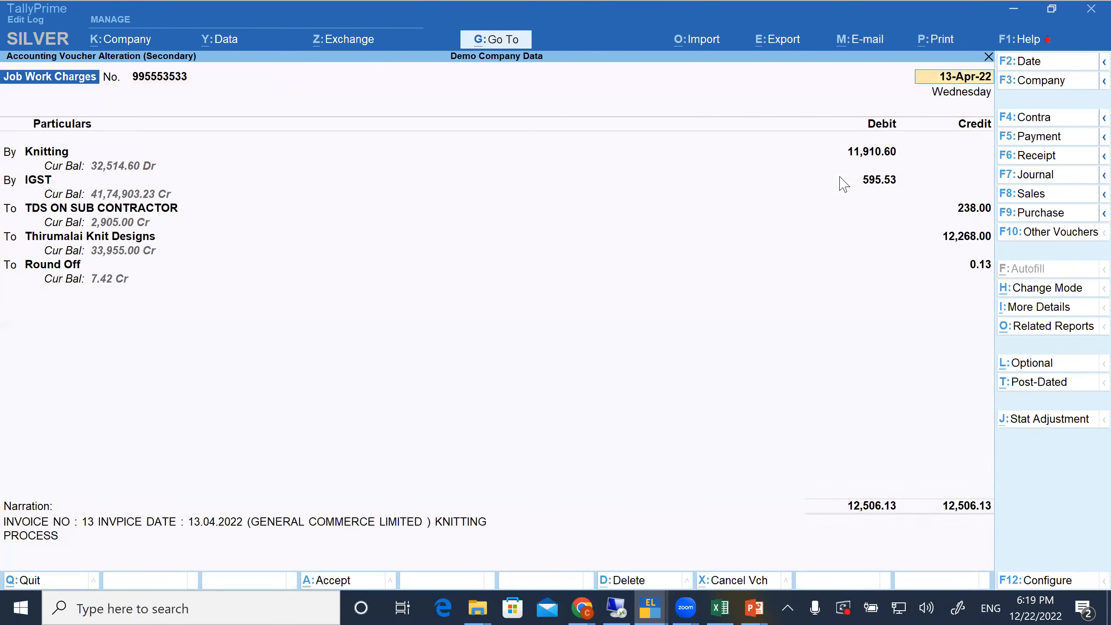
Set the Knitting debit amount to 5,000 and proceed through the ledger lines to the TDS details
key(Return)
key(Return)
text(5000)
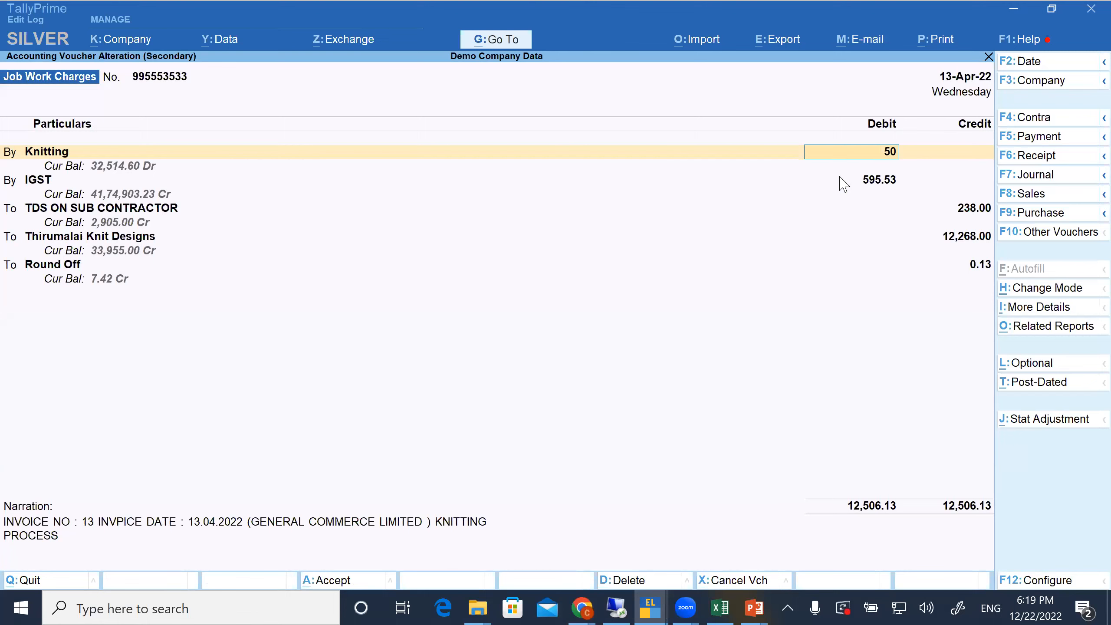
key(Return)
key(Return)
key(Return)
key(Return)
key(ctrl+a)
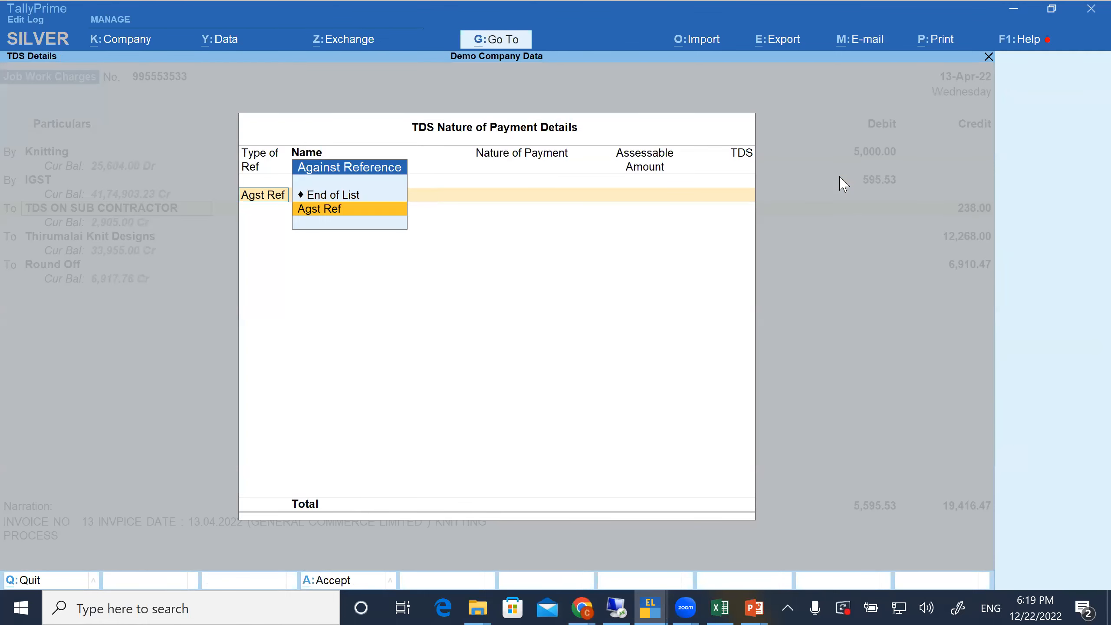
End the TDS reference list, keep the 238.00 bill-wise amount On Account, and save the altered voucher
click(321, 197)
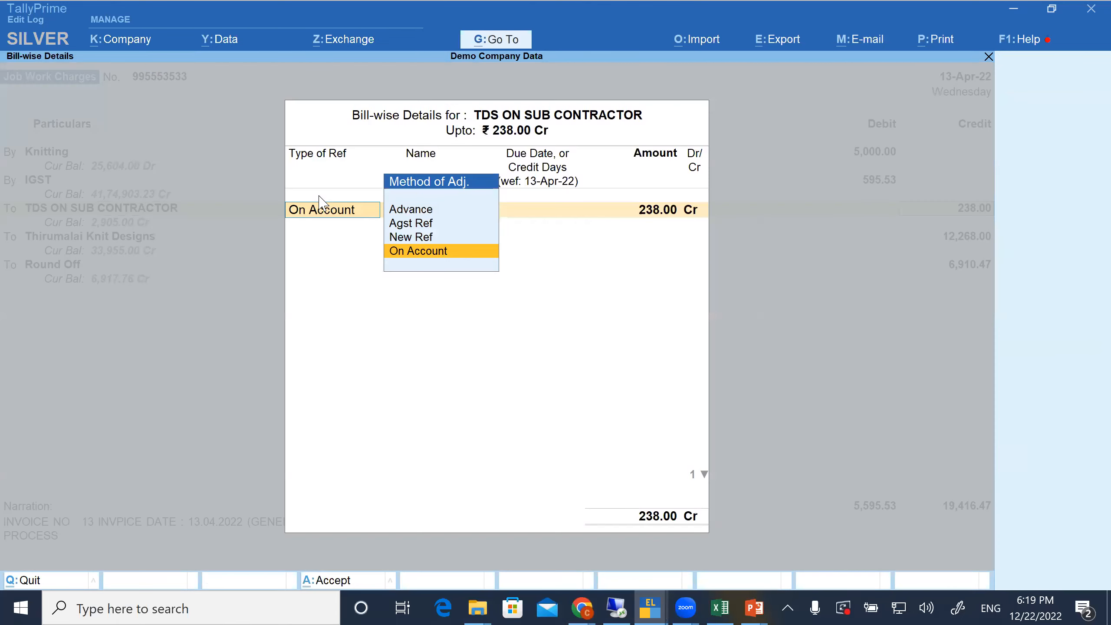
key(ctrl+a)
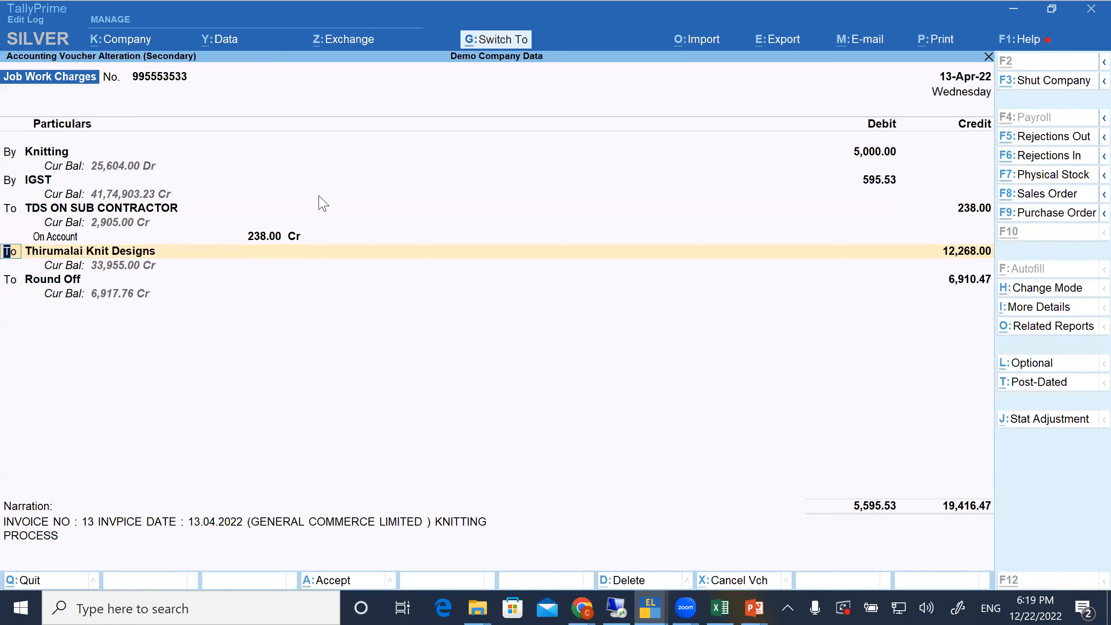
key(ctrl+a)
Add a new Job Work Charges voucher and debit the JOBWORK CHARGES ledger with 2,000
key(alt+a)
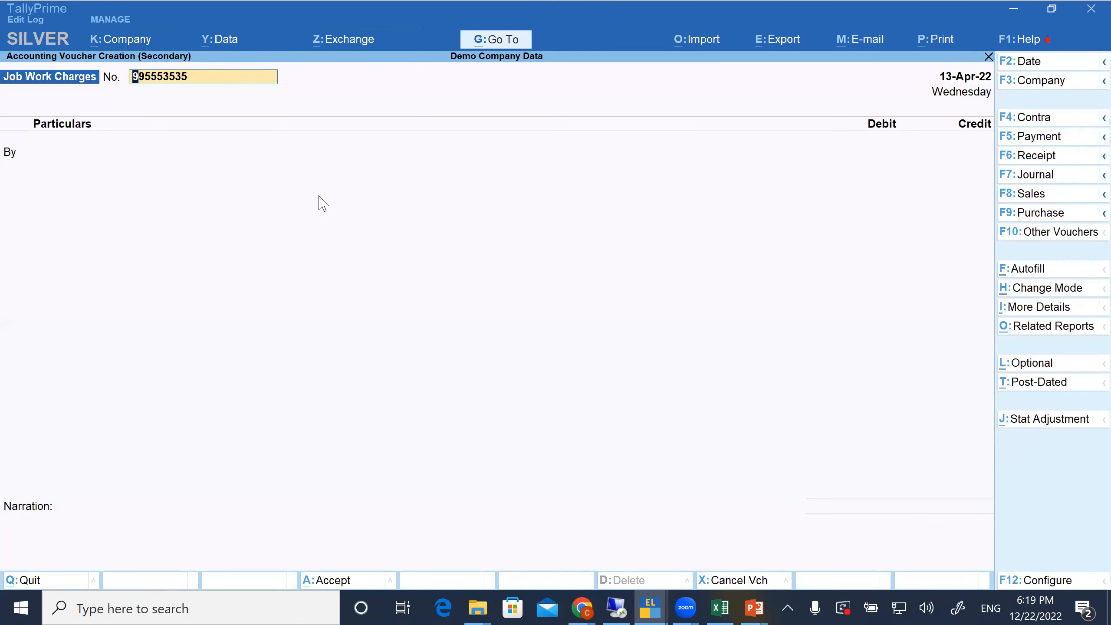
key(Return)
text(E)
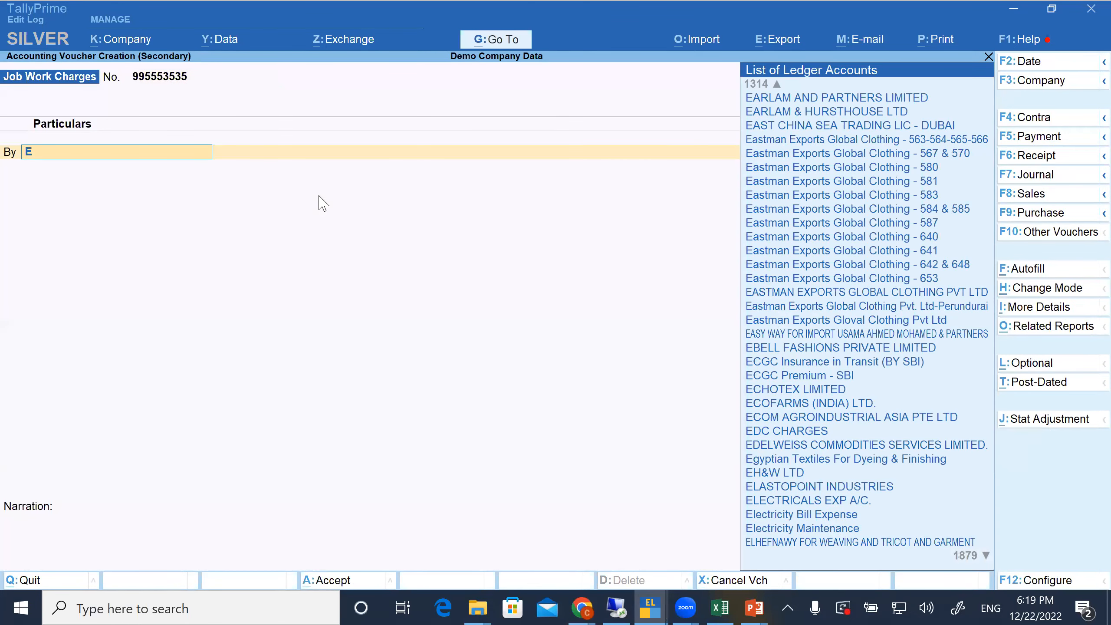
text(xpe)
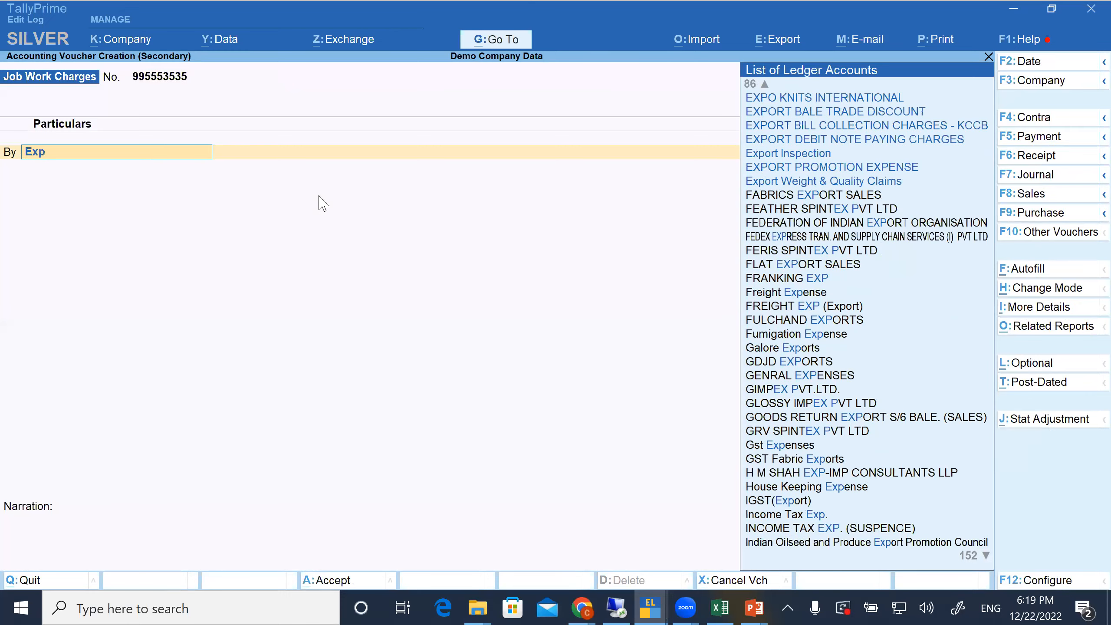
key(BackSpace)
key(BackSpace)
key(BackSpace)
key(BackSpace)
text(Job)
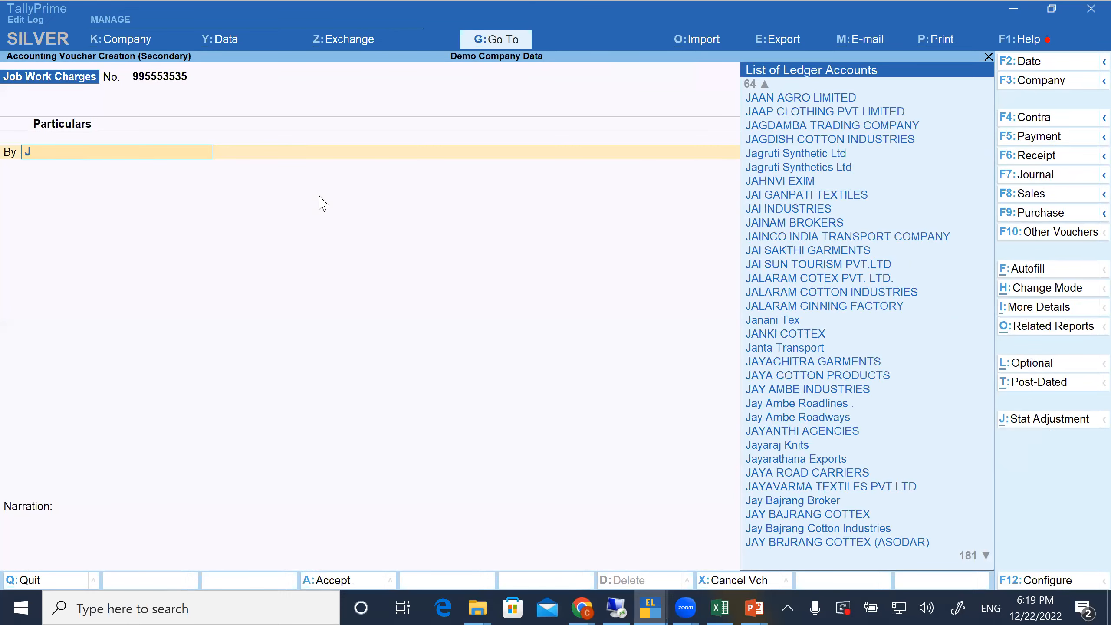
key(Return)
text(2000)
key(Return)
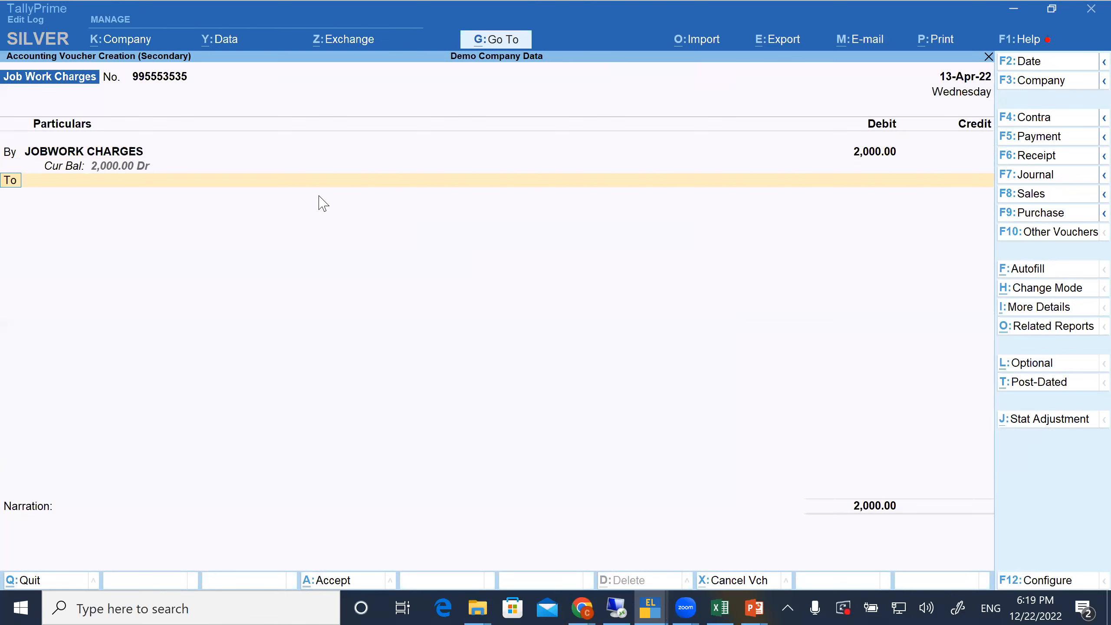
Credit ABC COTSPIN PVT.LTD.MUMBAI with 2,000 and save the voucher with a blank narration
key(Return)
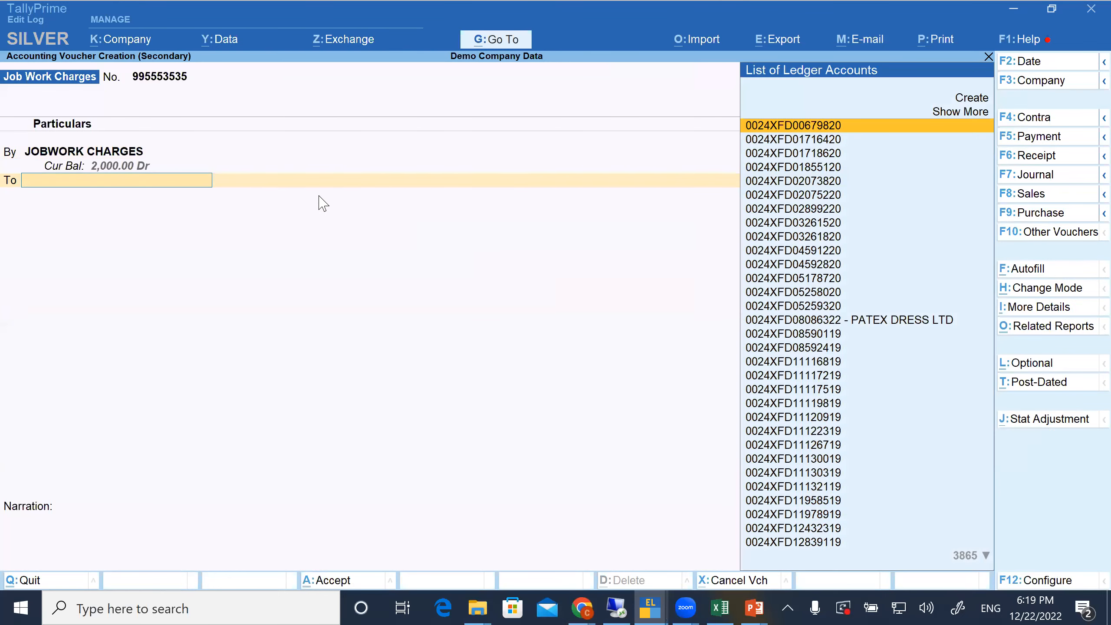
text(Ab)
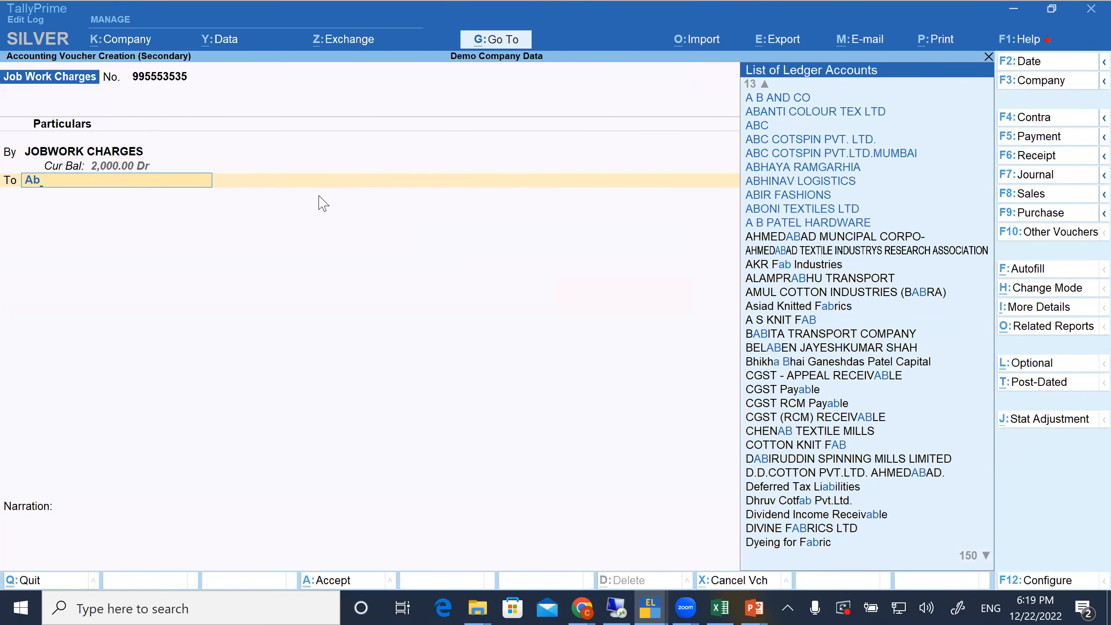
key(Down)
key(Down)
key(Down)
key(Down)
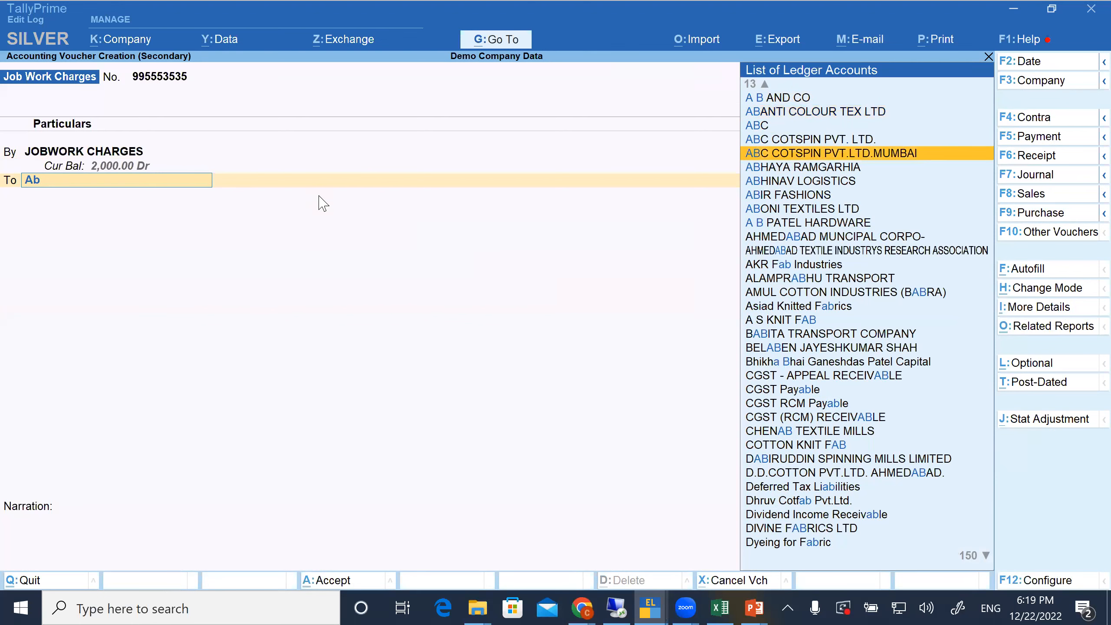
key(Return)
key(Return)
key(Return)
key(Return)
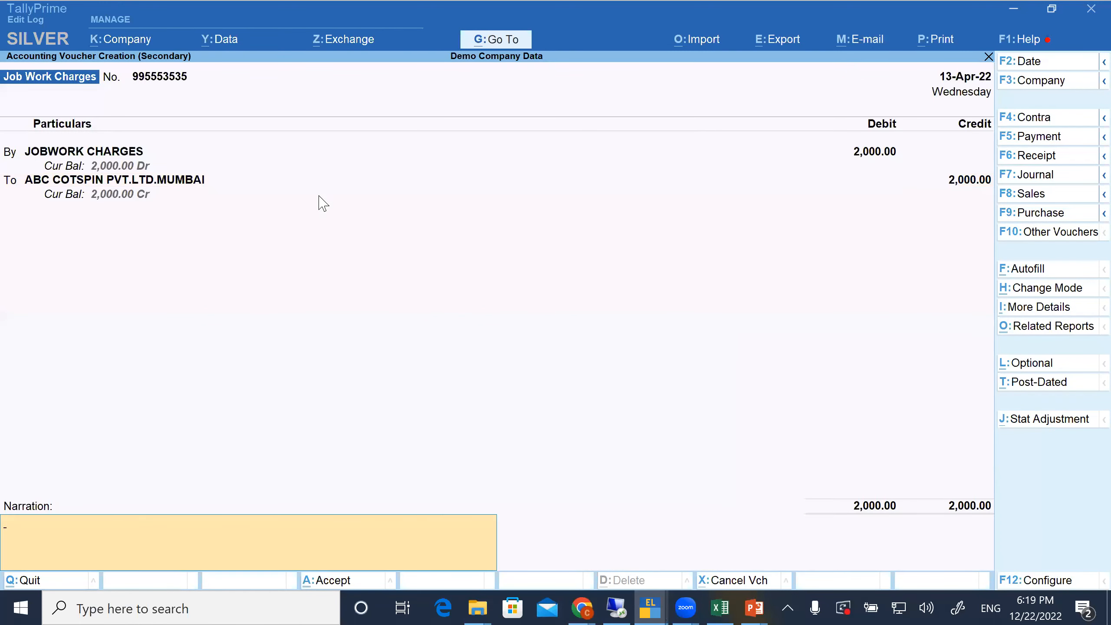
key(Return)
Leave the voucher and Statistics screens, and reopen the Voucher Types report of Tally Audit
key(Escape)
key(Escape)
key(Escape)
key(Escape)
key(Return)
key(s)
key(Return)
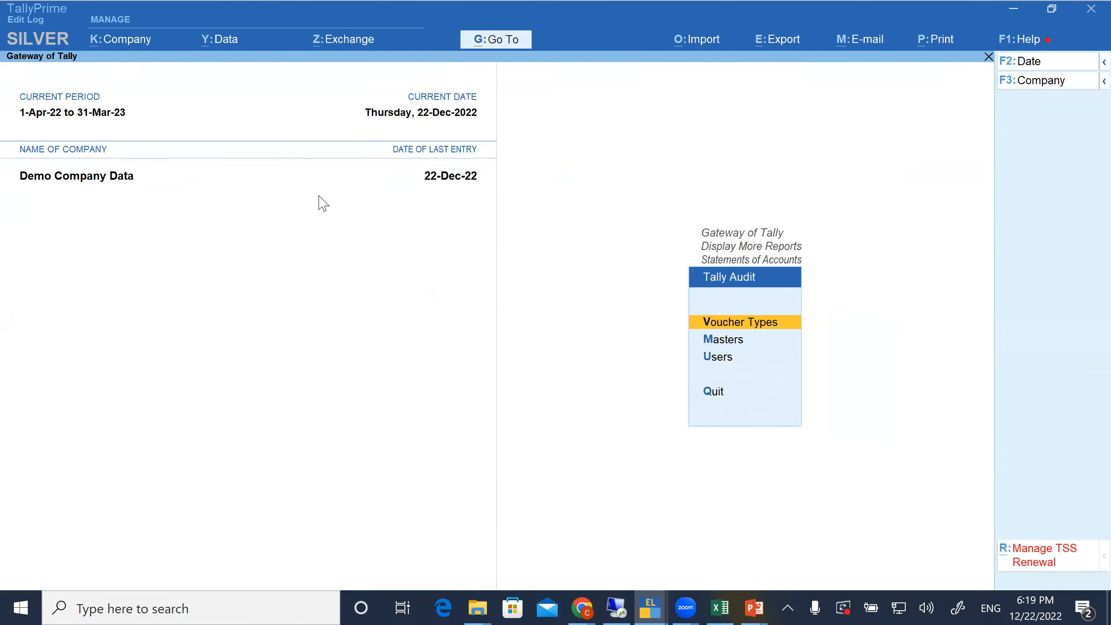
key(Return)
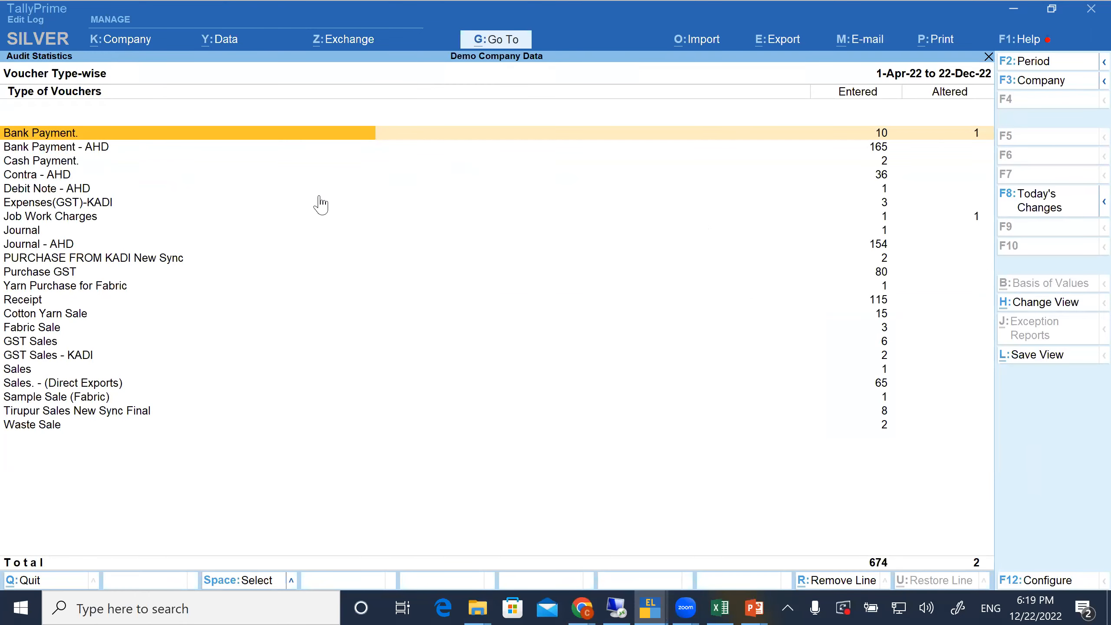
Drill into the Job Work Charges row of the audit statistics to open its monthly register
key(Down)
key(Down)
key(Down)
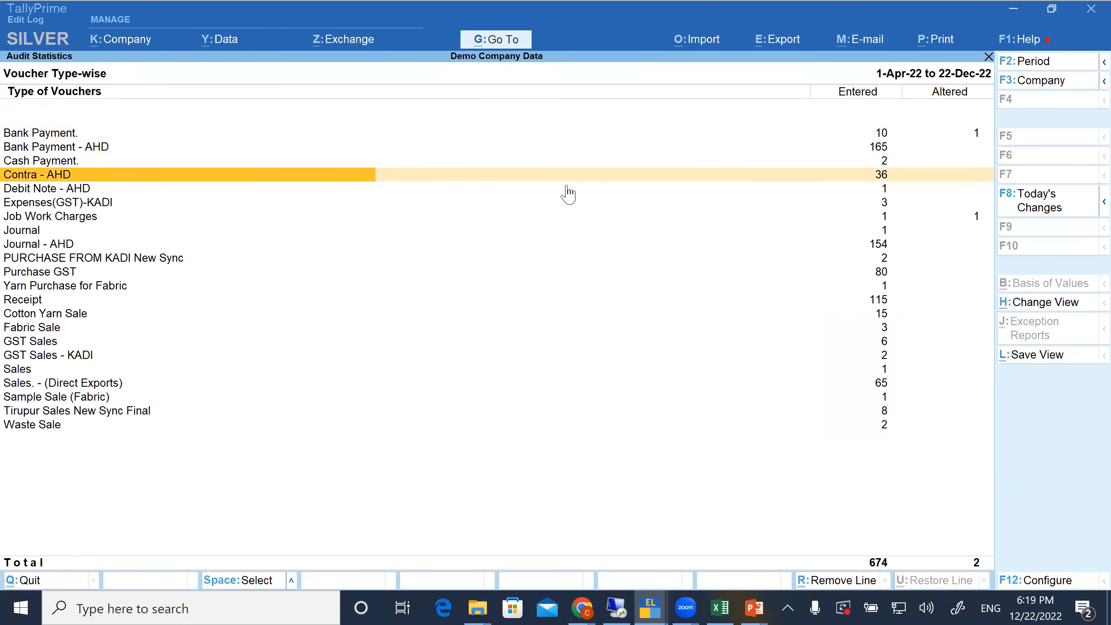
key(Down)
key(Down)
key(Down)
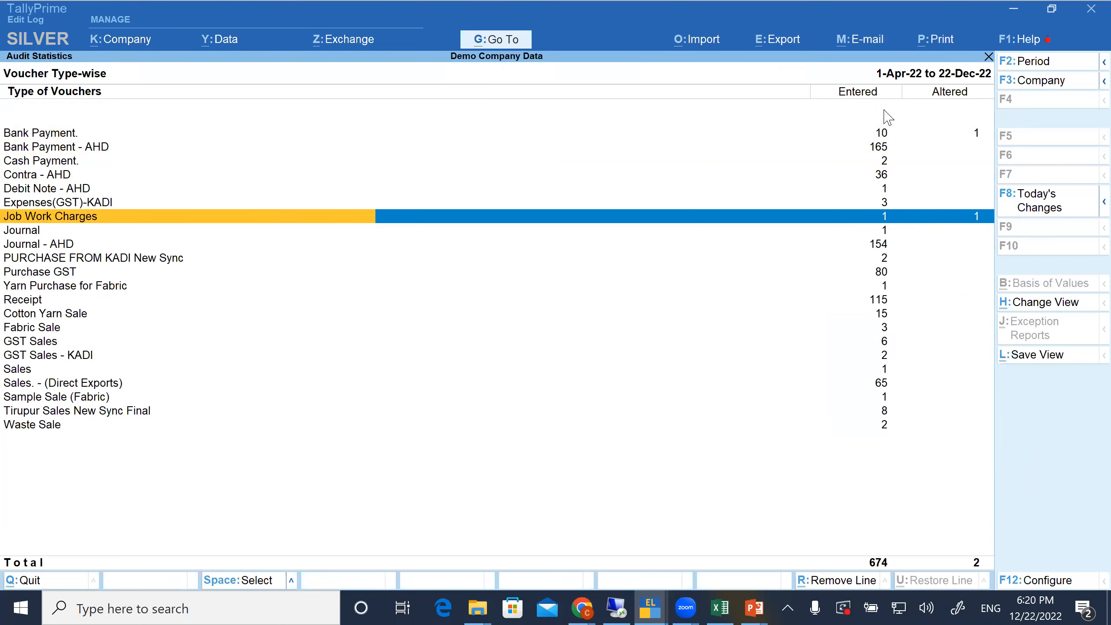
key(Return)
Open the audit listing of Job Work Charges vouchers entered in April
click(881, 145)
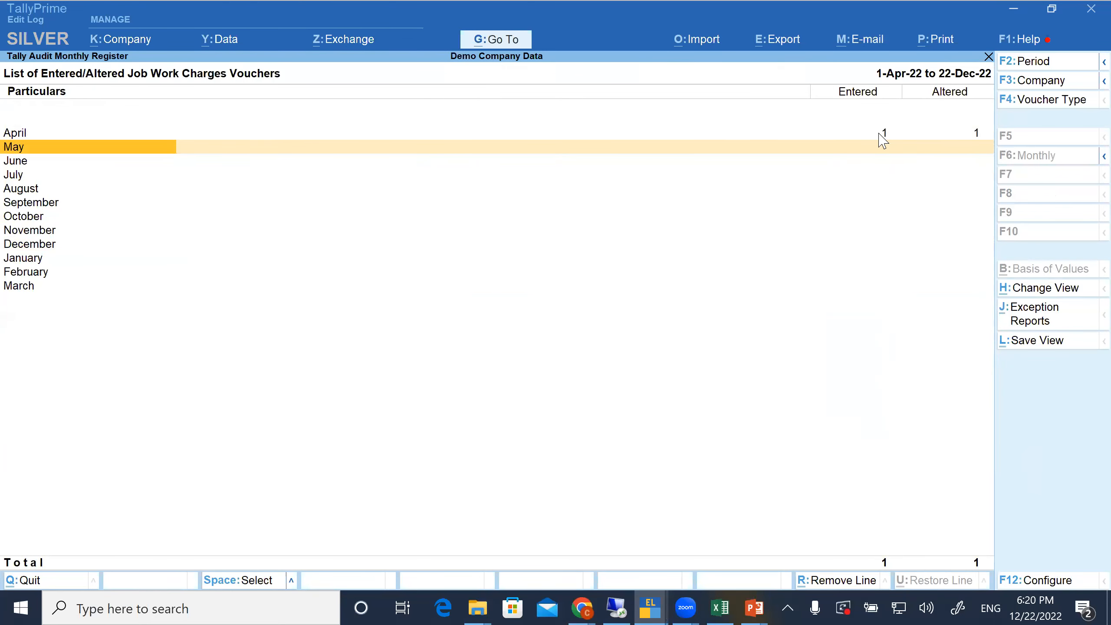
click(881, 136)
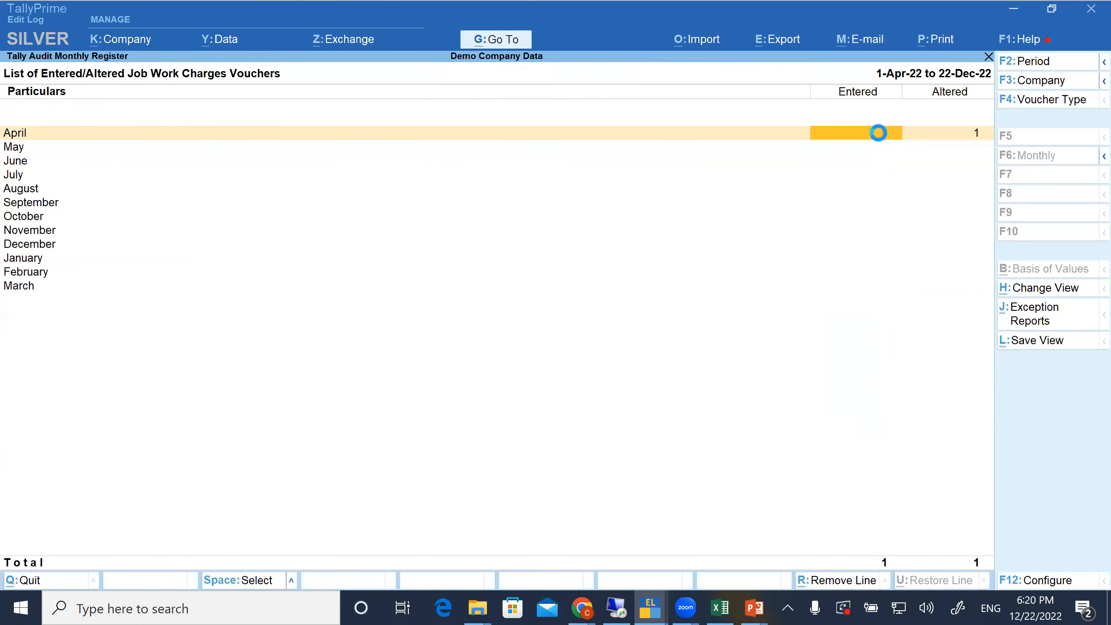
key(Return)
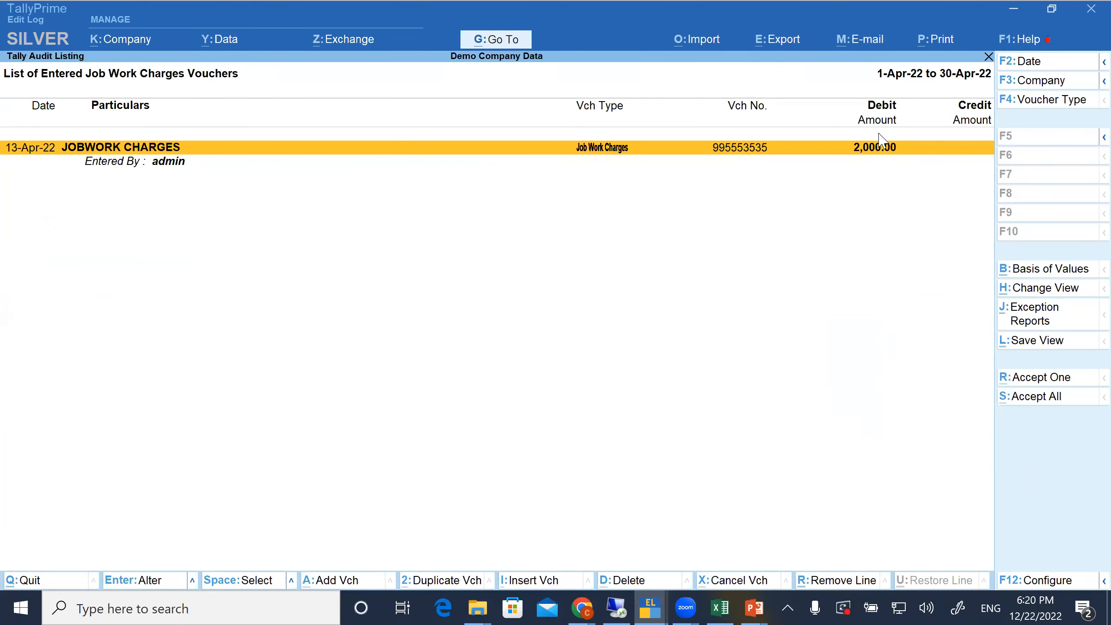
Check the entered JOBWORK CHARGES voucher, accept it in the audit listing, and return to the monthly register
key(Return)
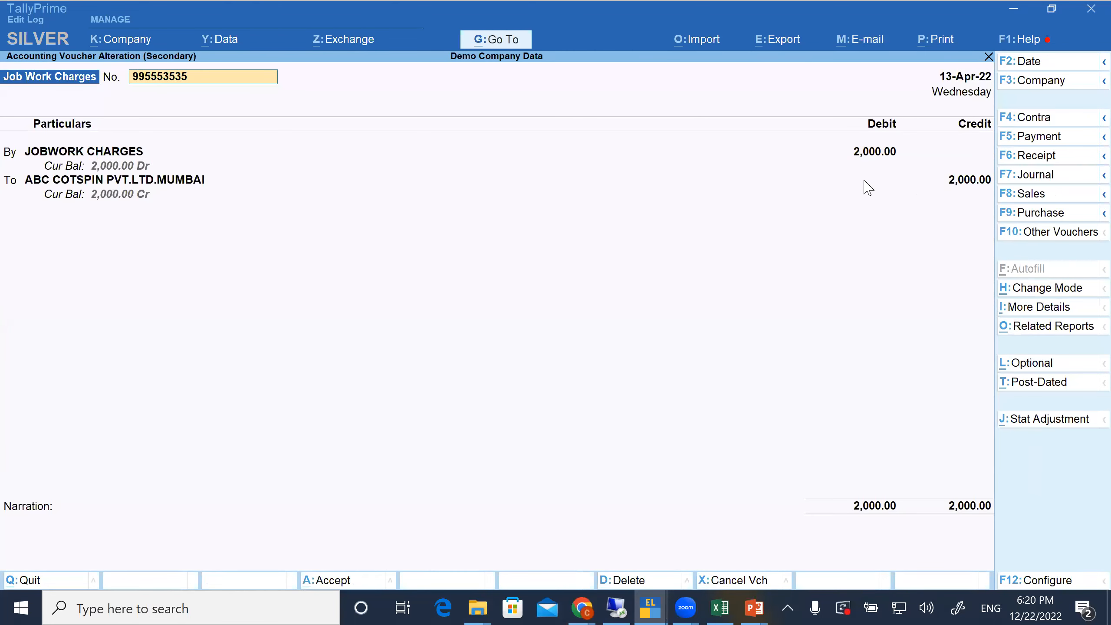
key(BackSpace)
key(Escape)
click(1052, 379)
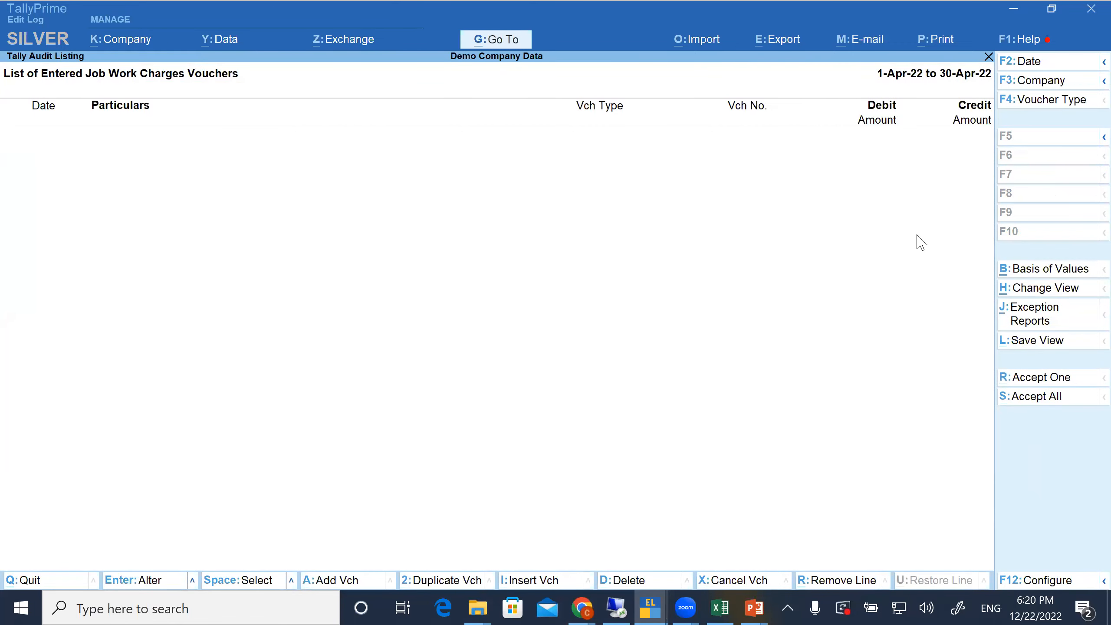
key(Escape)
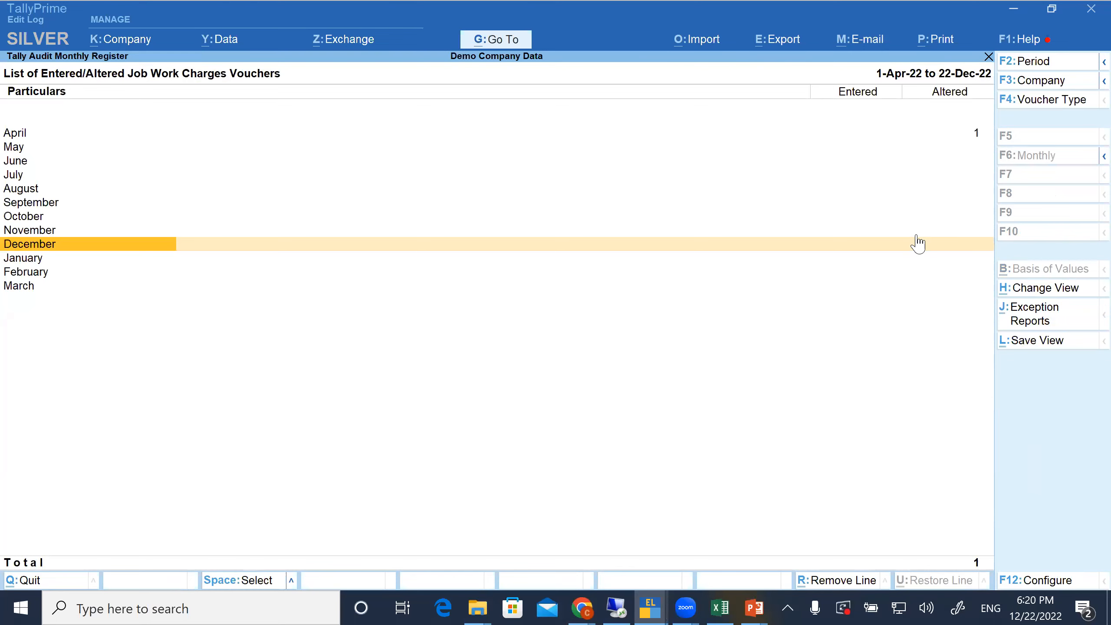
Open April's altered Job Work Charges listing, inspect the Knitting voucher, and close it without saving
click(973, 137)
click(974, 137)
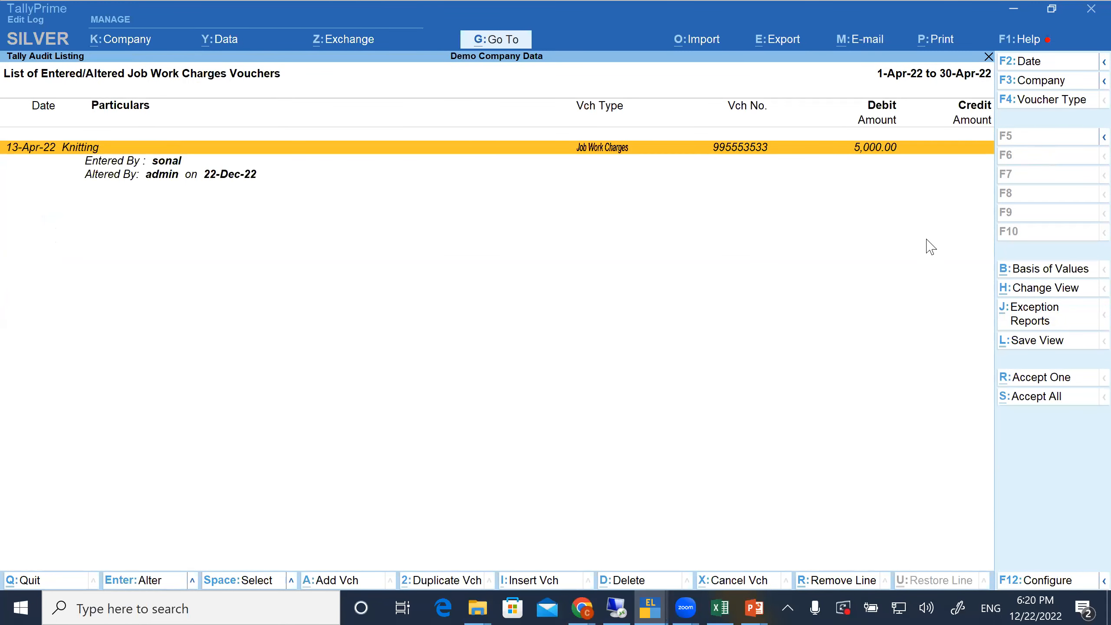
click(845, 149)
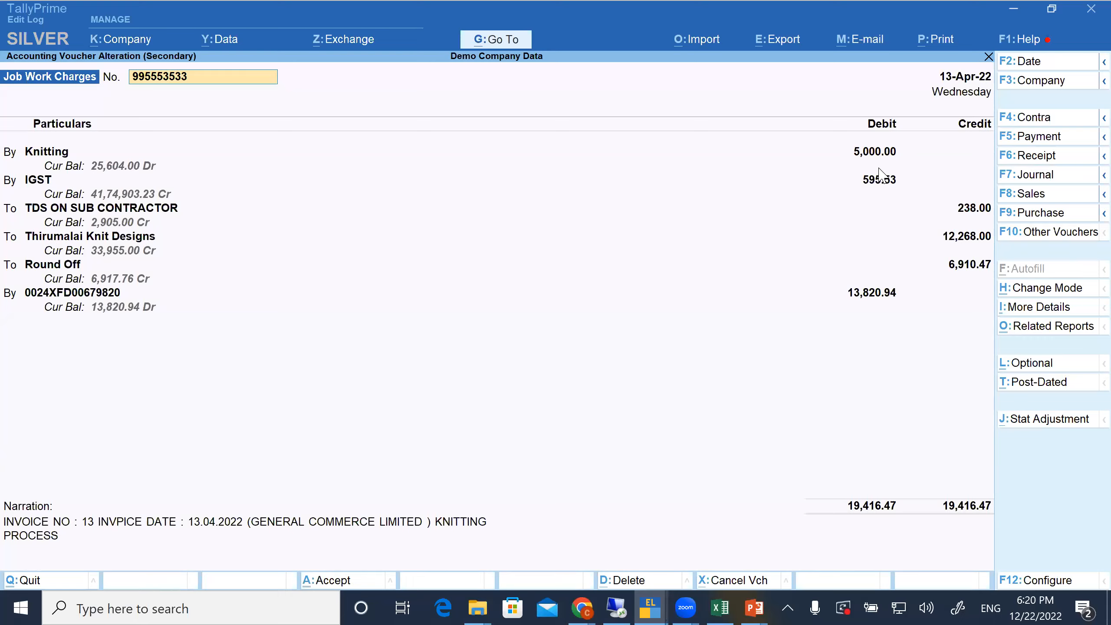
key(Escape)
key(y)
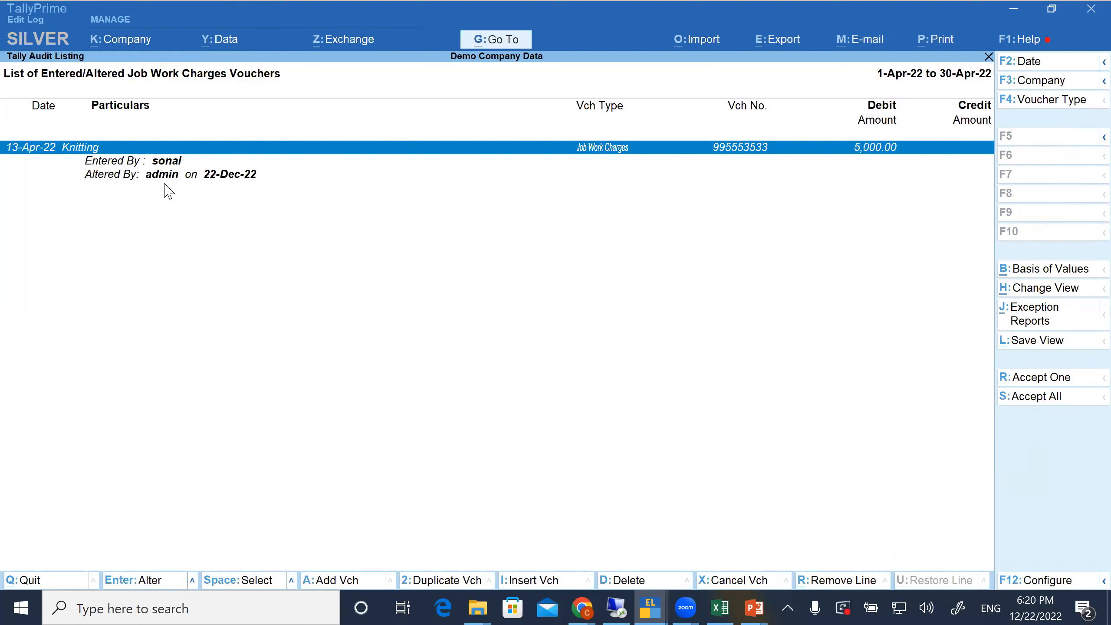
Accept the altered Knitting voucher in the audit listing and return to the monthly register
click(306, 189)
click(401, 157)
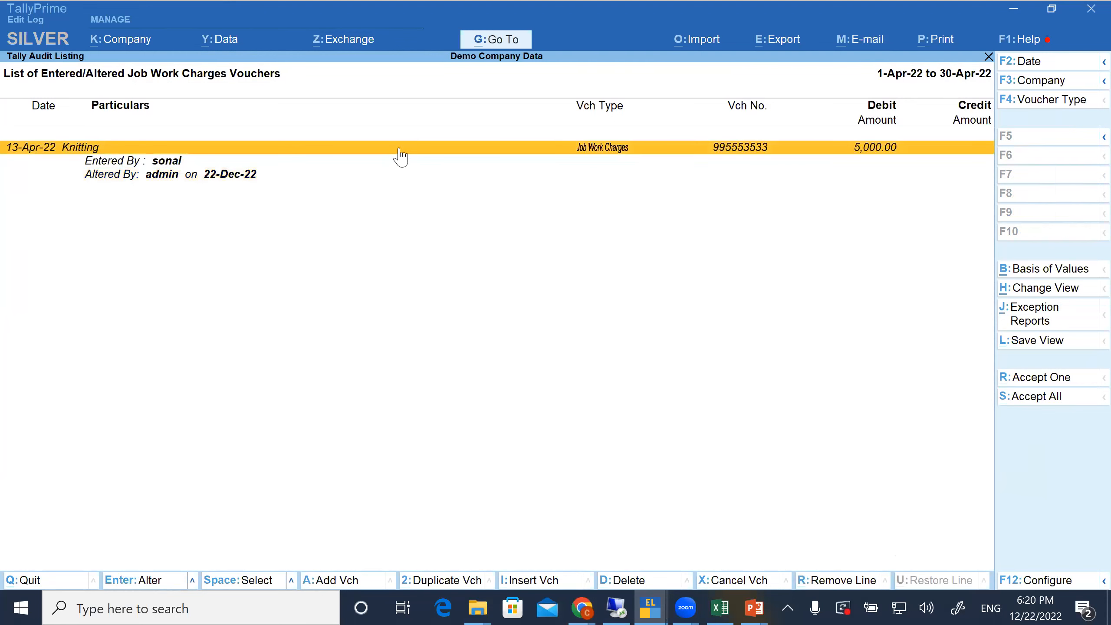
click(1032, 379)
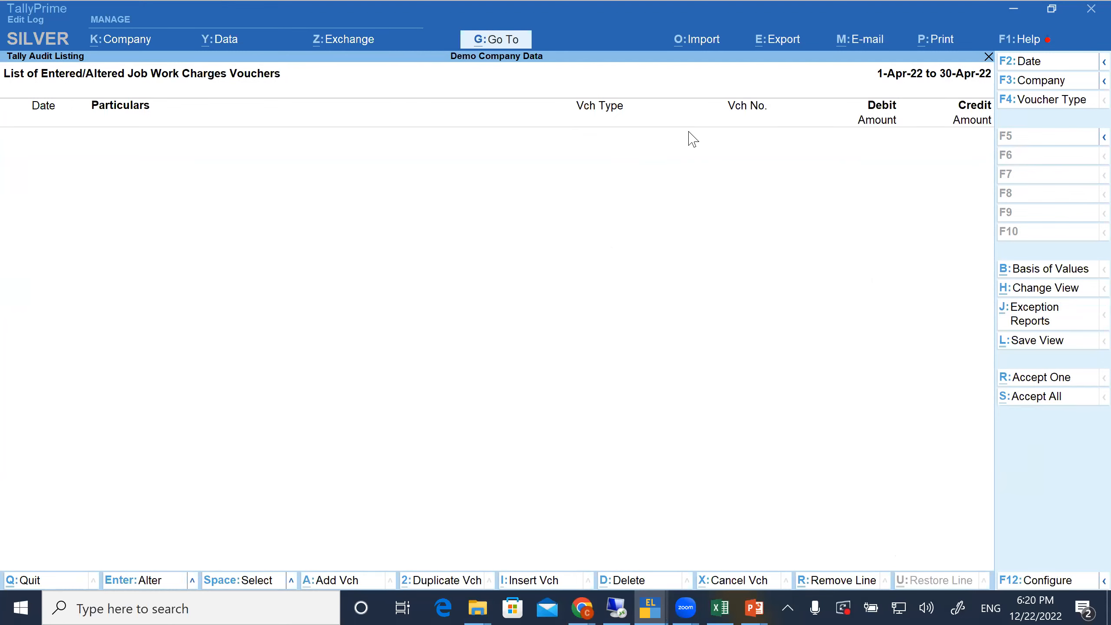
key(Escape)
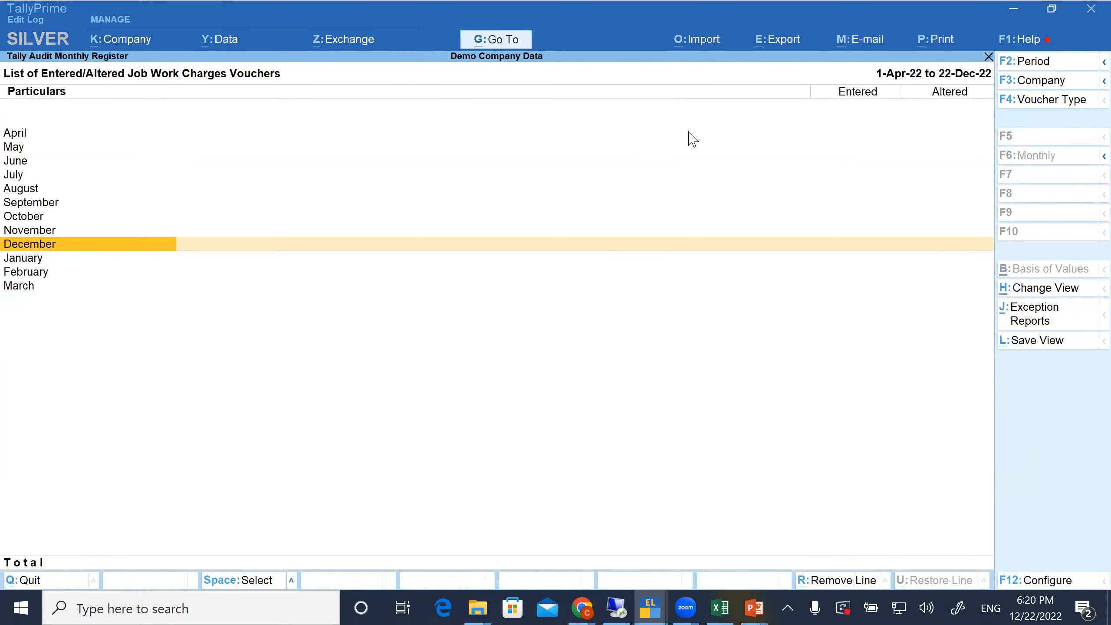
Close the voucher audit reports and return to the main Gateway of Tally
key(Escape)
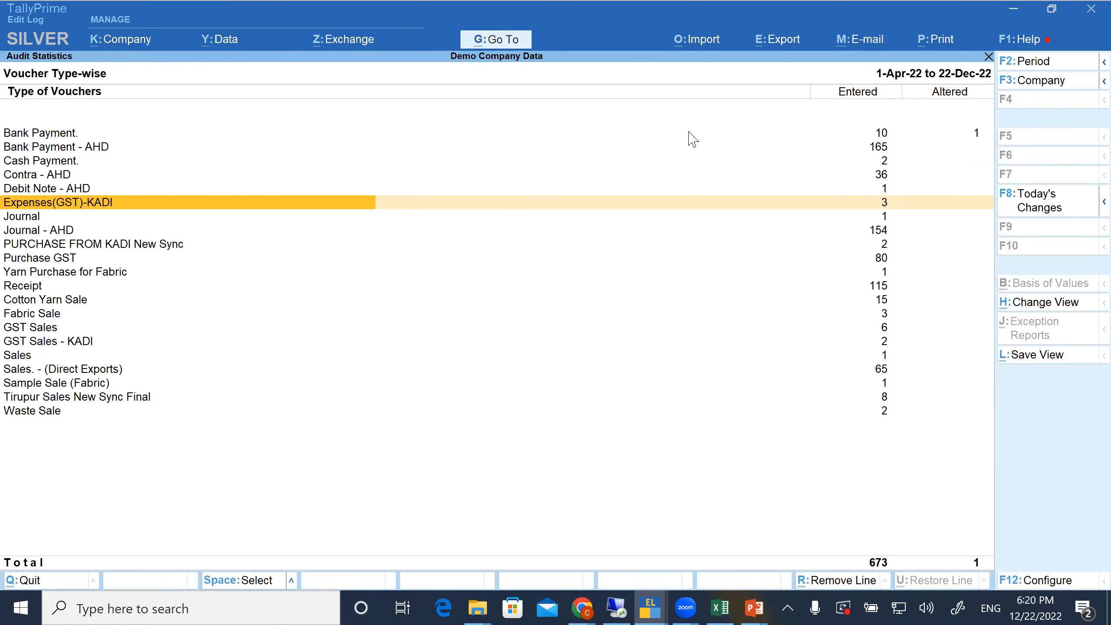
key(Escape)
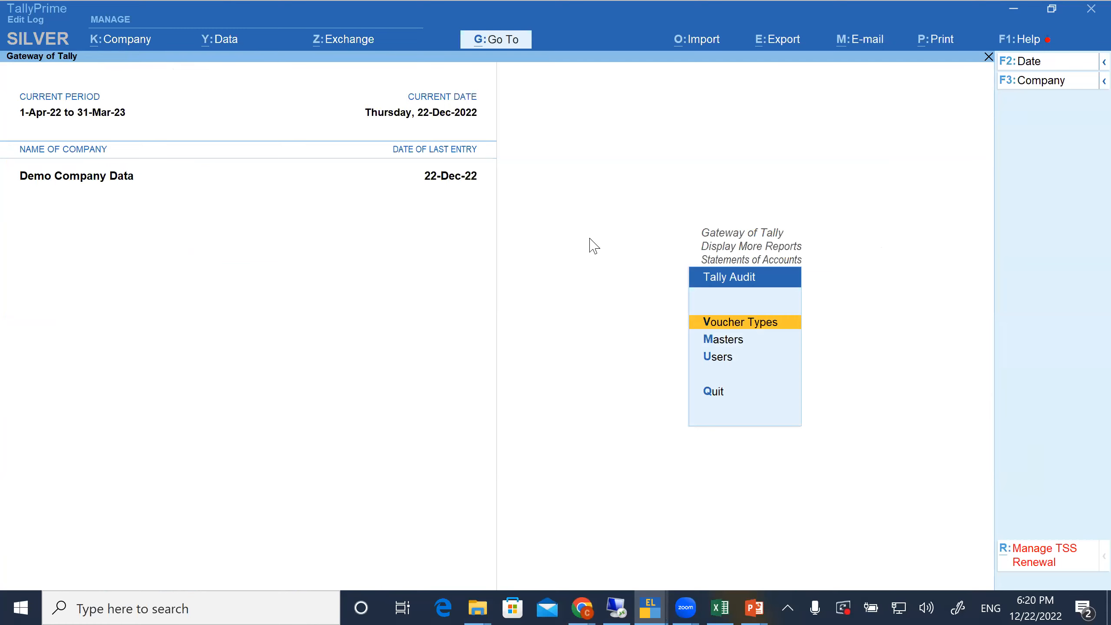
key(Escape)
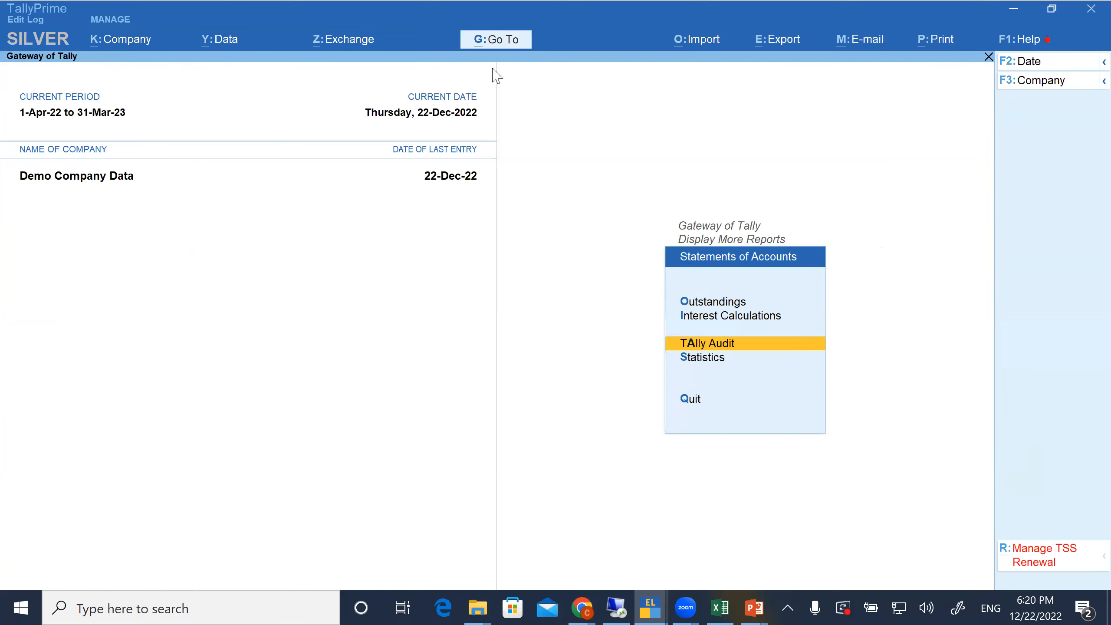
key(Escape)
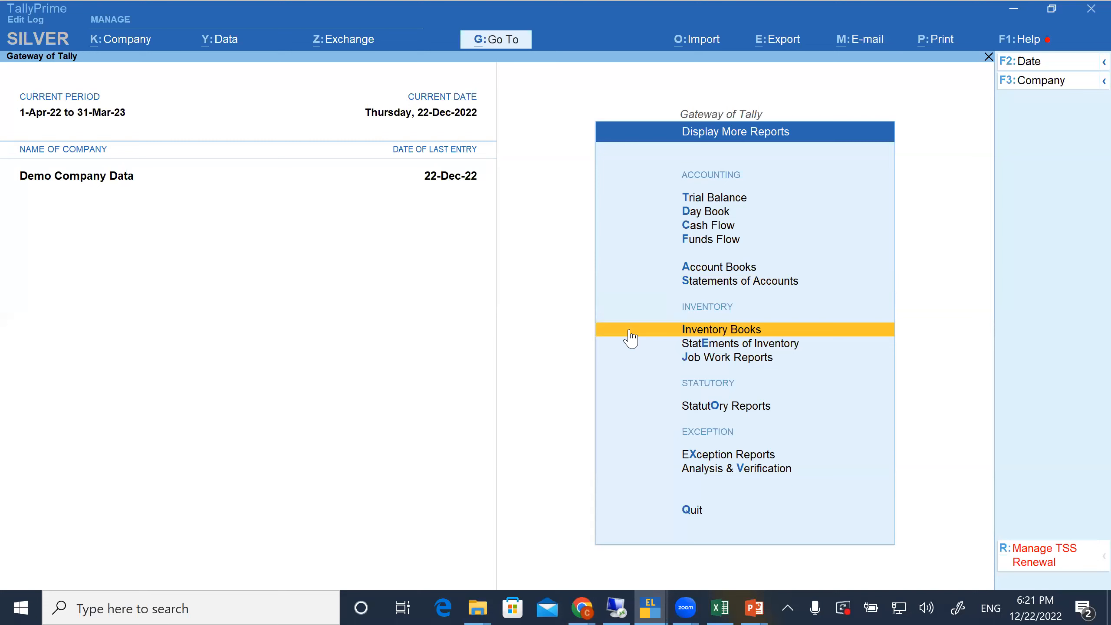
key(Escape)
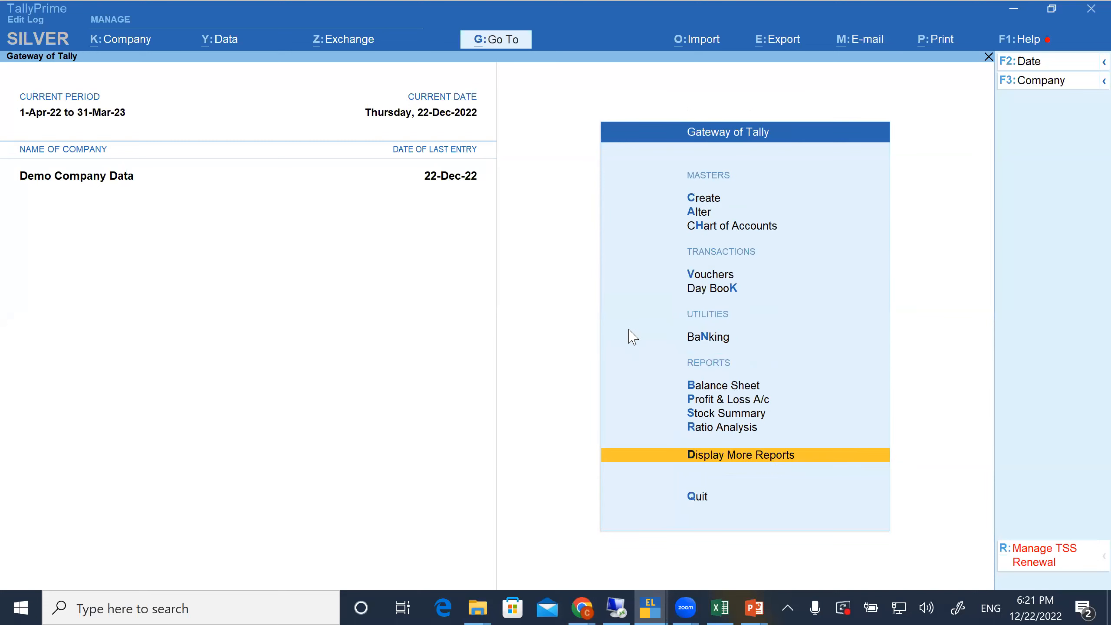
Look at the Analysis & Verification options among the additional reports, and return to the report list
key(Return)
key(Down)
key(Down)
key(Down)
key(Down)
key(Down)
key(Down)
key(Down)
key(Down)
key(Down)
key(Down)
key(Down)
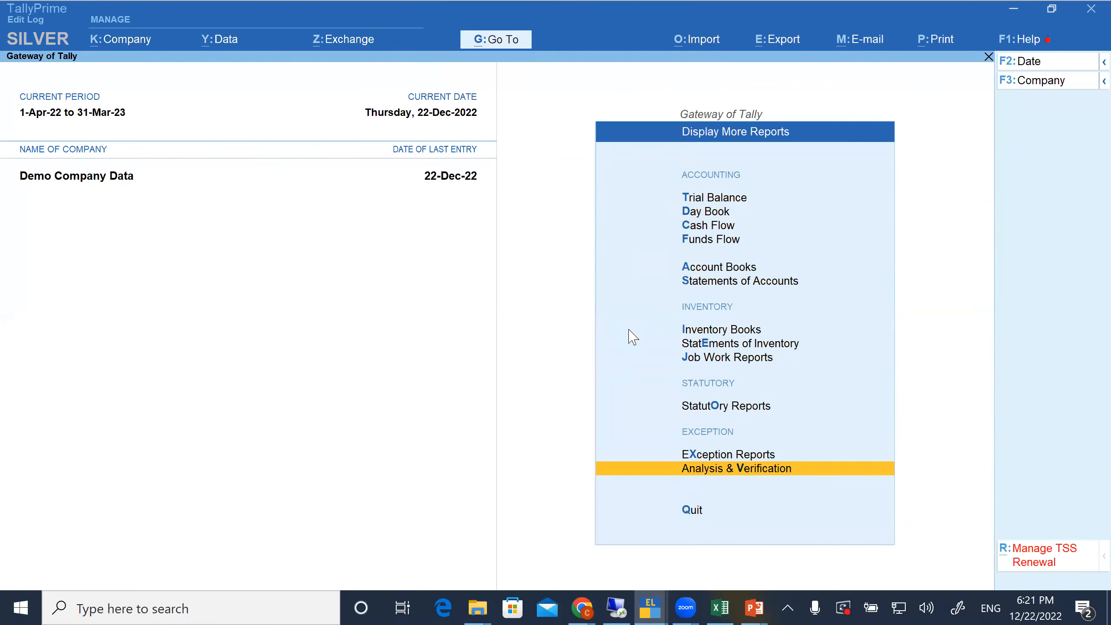
key(Return)
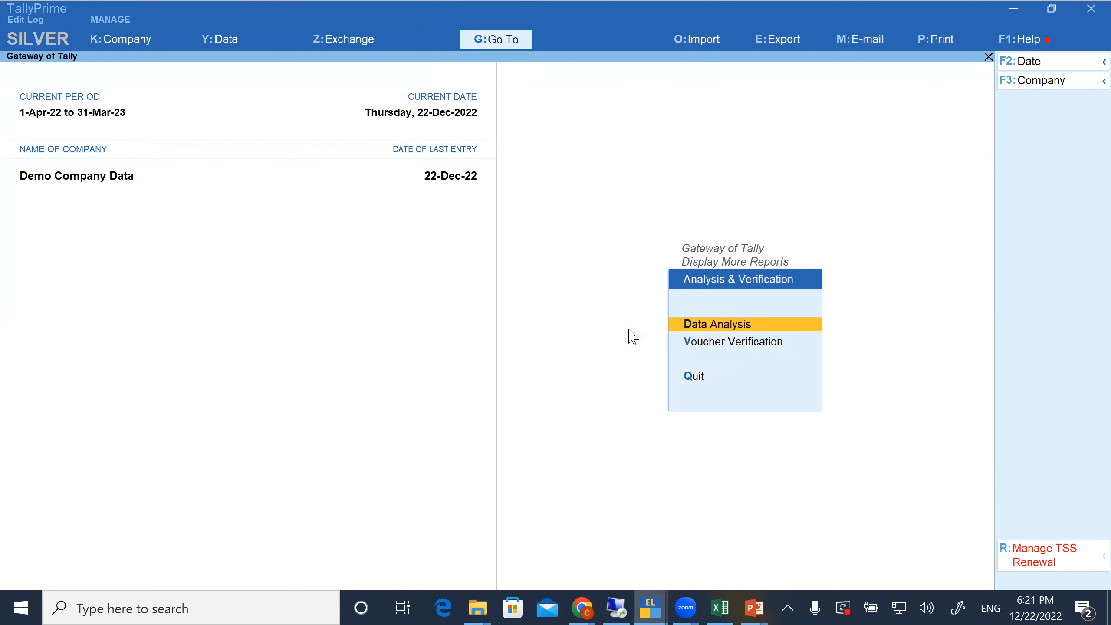
key(Escape)
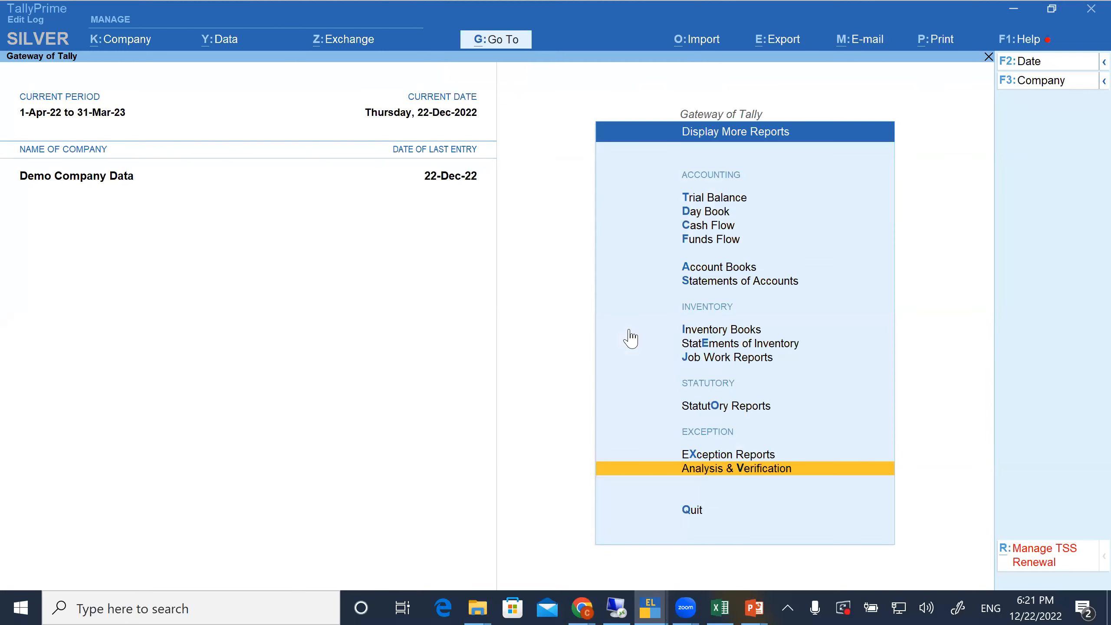
Open the Negative Ledgers report from the exception reports
key(x)
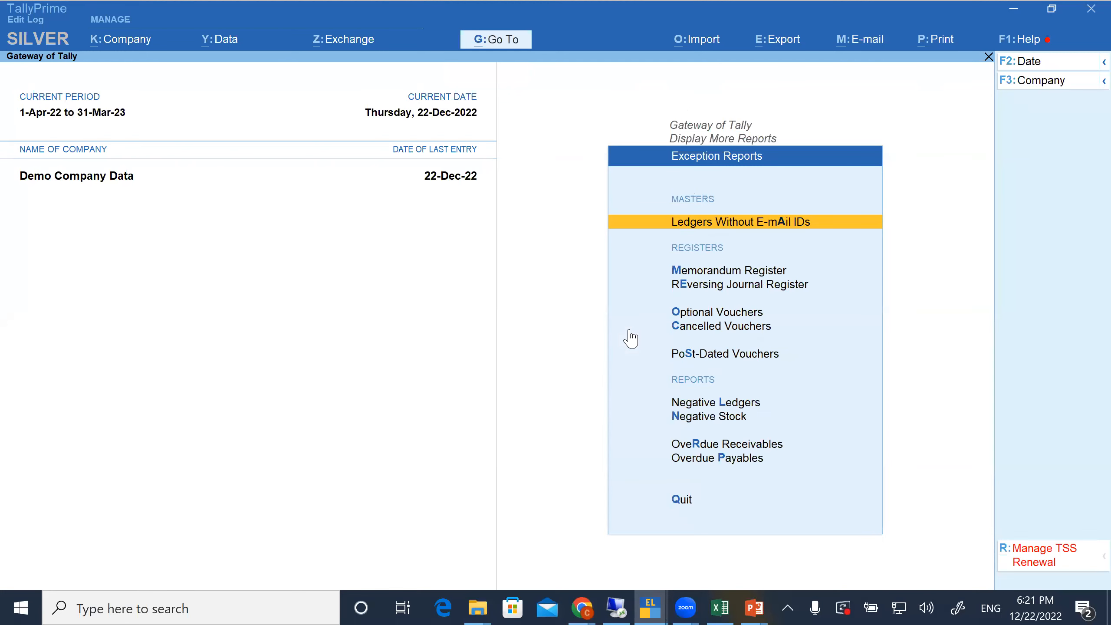
key(Down)
key(Down)
key(Down)
key(Down)
key(Down)
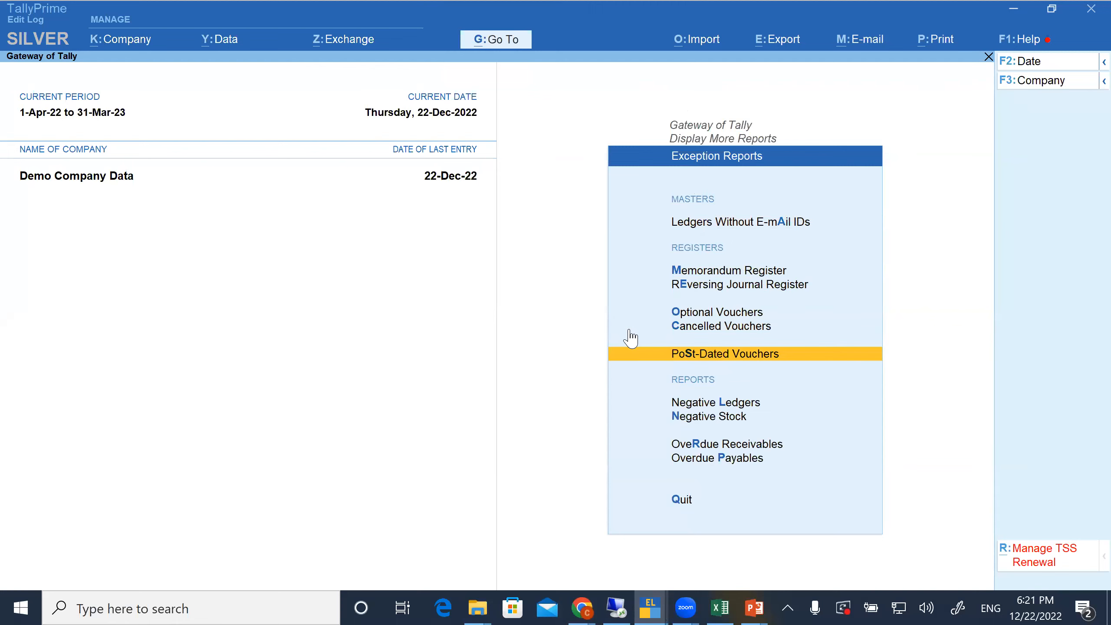
key(Down)
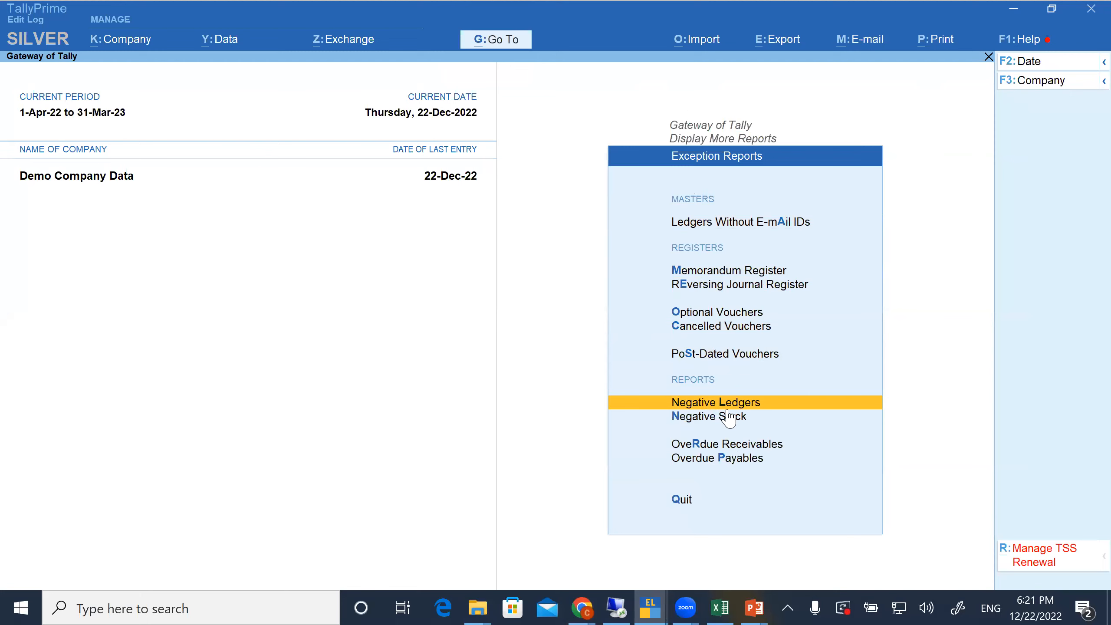
key(Return)
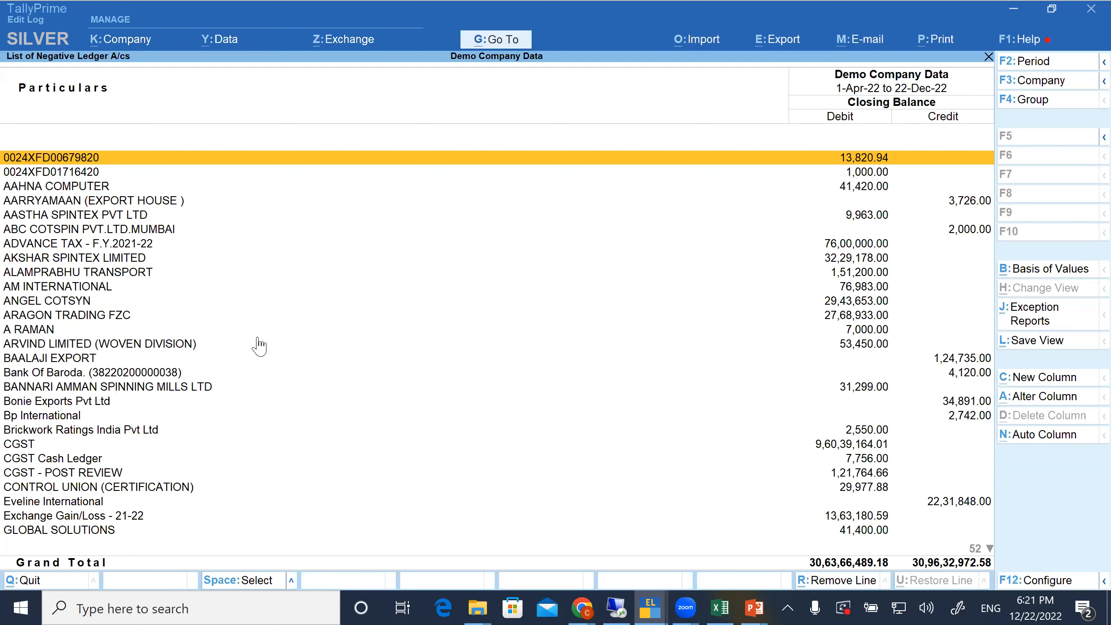
Examine the debit and credit closing balances throughout the list of negative ledgers, down to its last entry
key(Down)
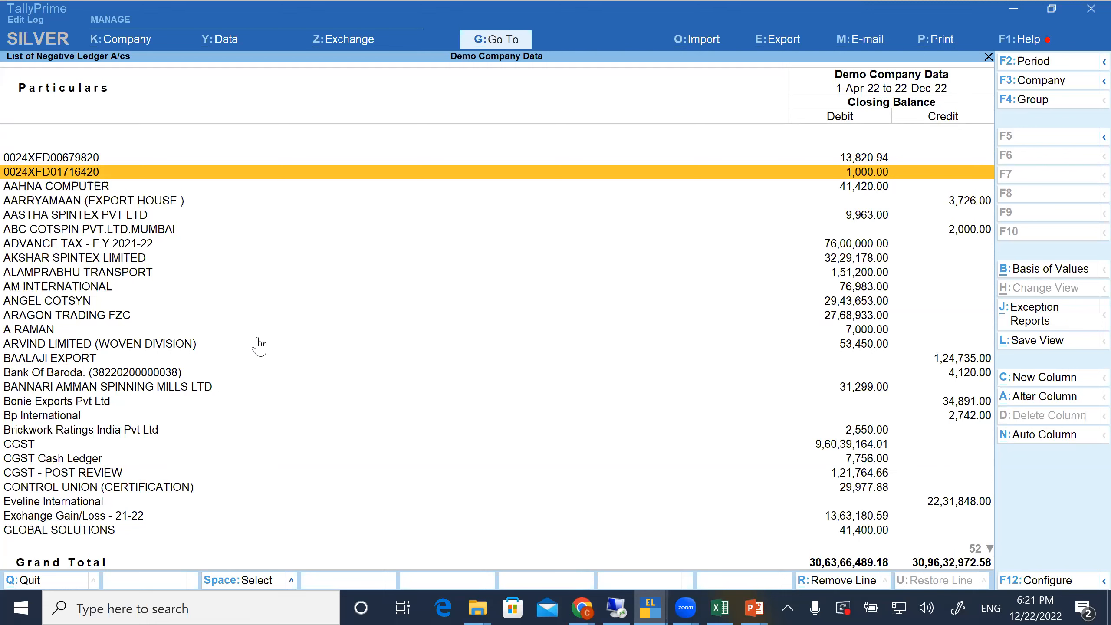
key(Down)
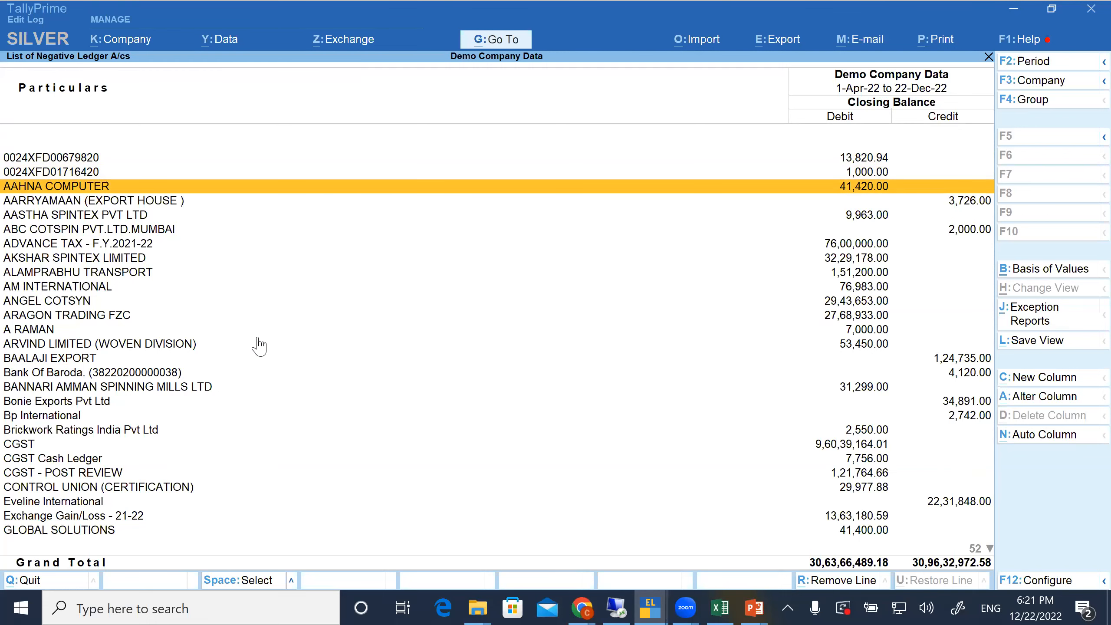
key(Down)
key(Down)
key(Down)
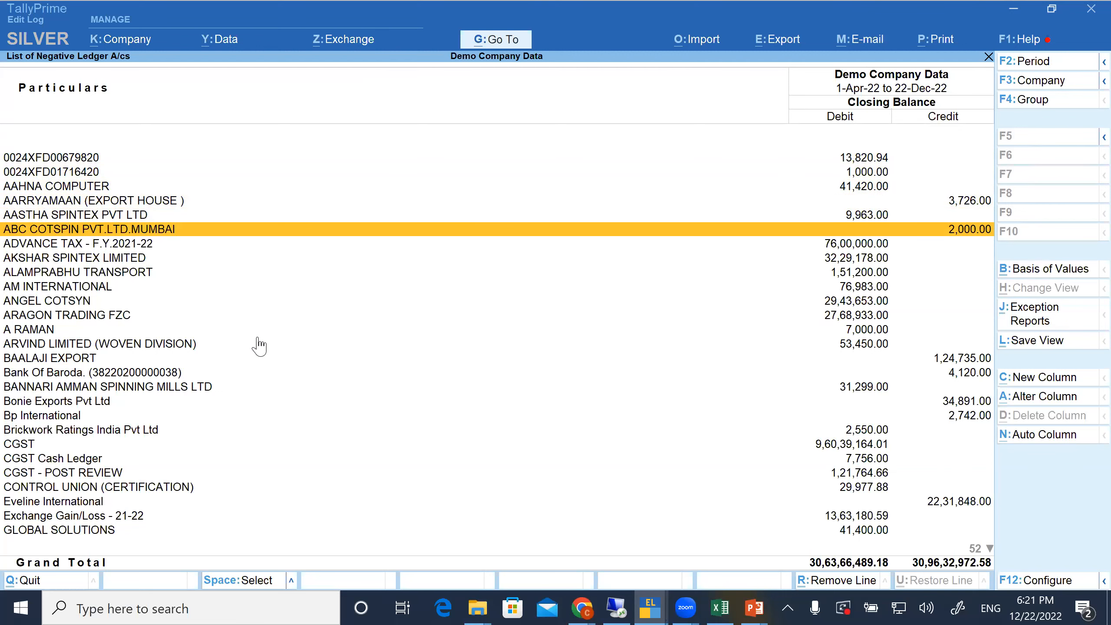
key(Down)
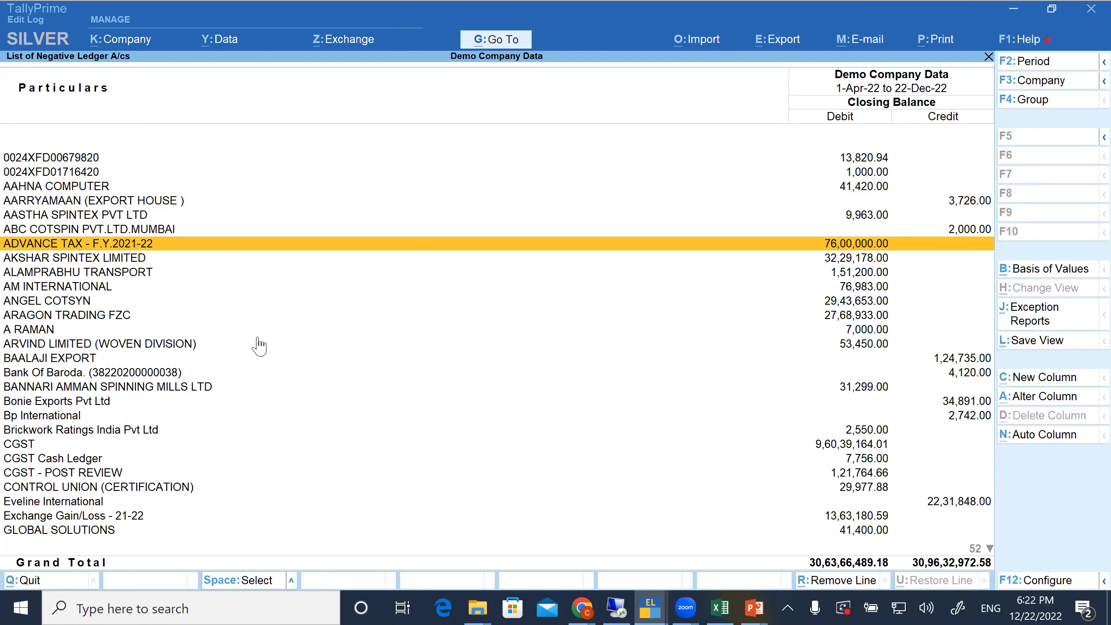
scroll(259, 346, down, 10)
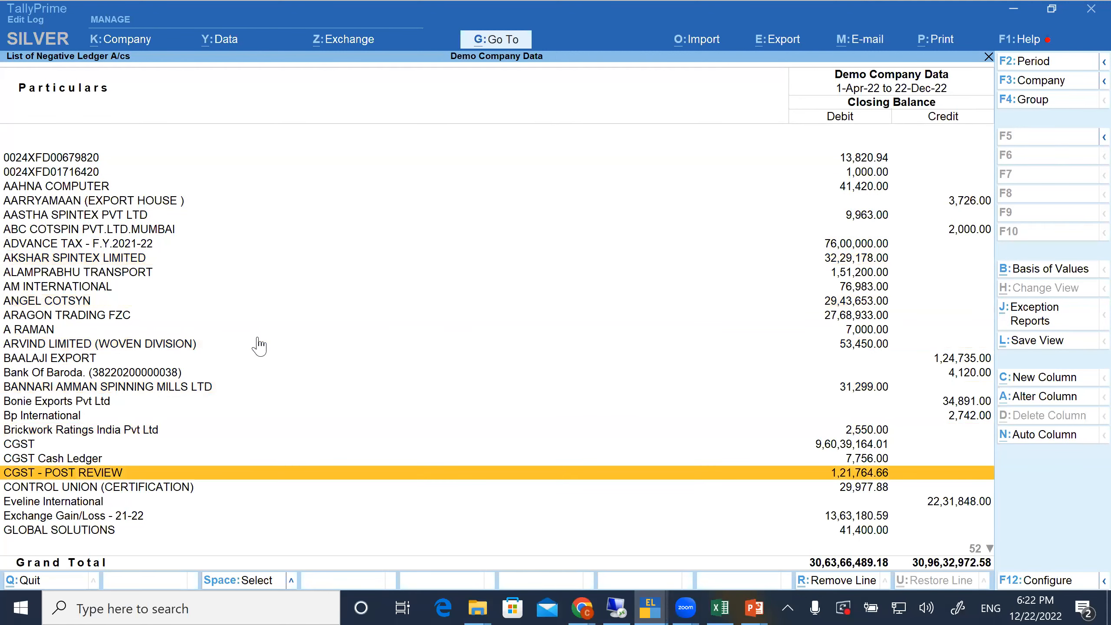
scroll(261, 346, down, 20)
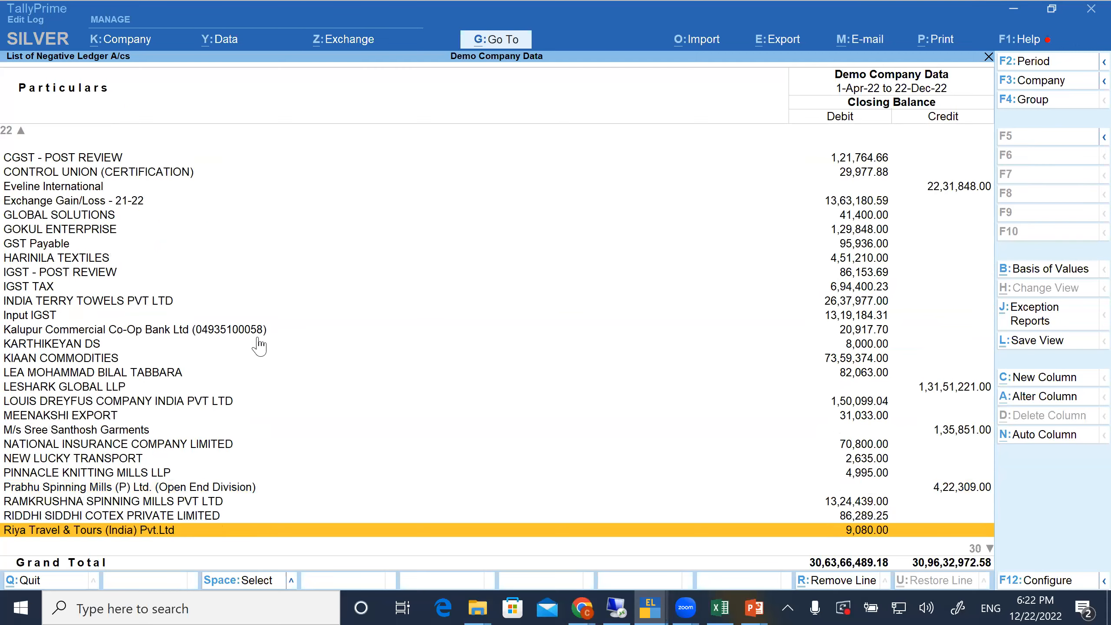
scroll(625, 211, down, 7)
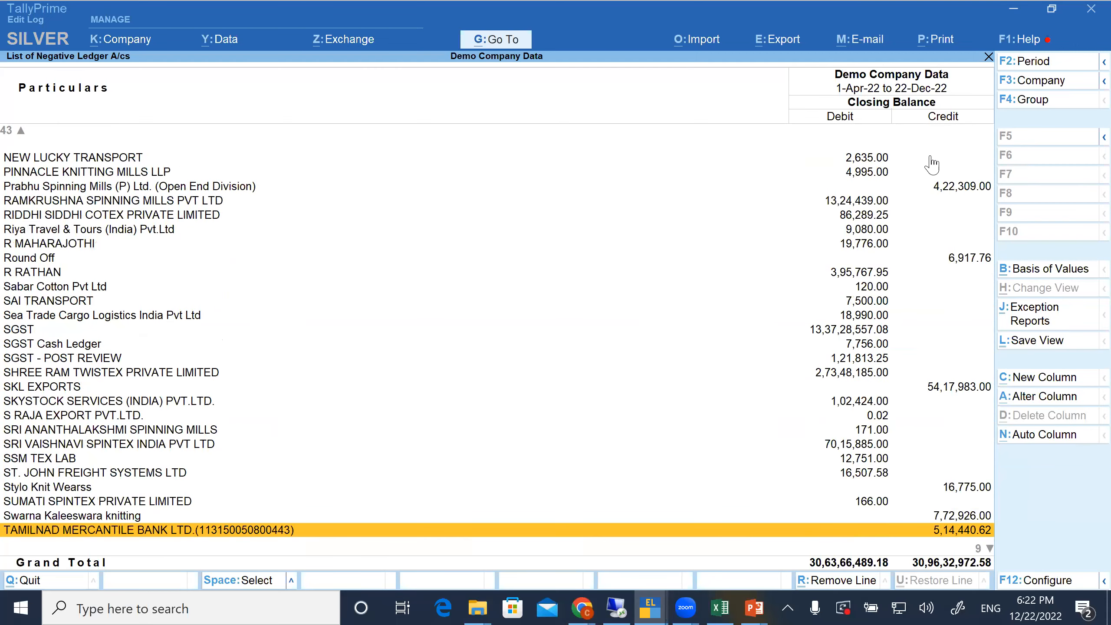
key(Down)
key(Down)
key(Down)
key(Down)
key(Down)
key(Down)
key(Down)
key(Down)
key(Down)
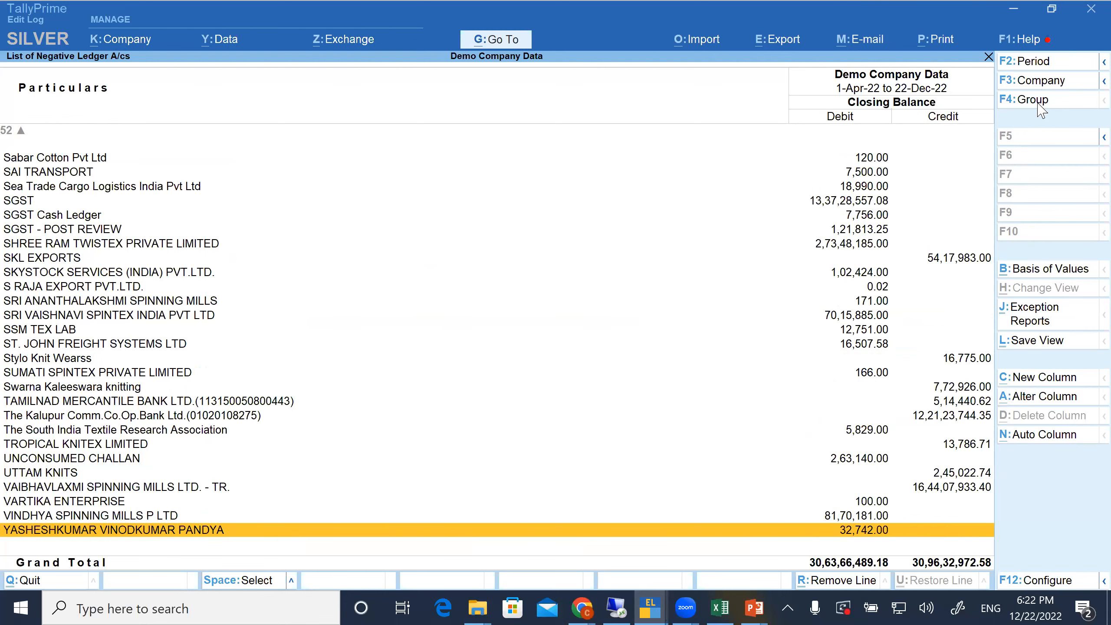
Restrict the negative ledger list to the Sundry Debtors group
key(F4)
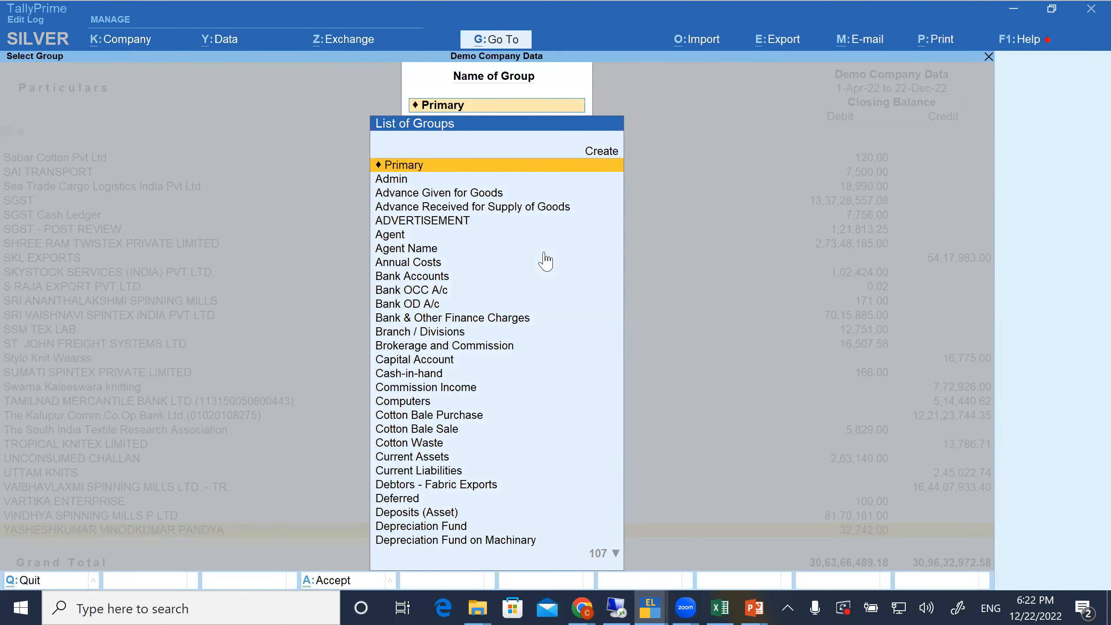
text(De)
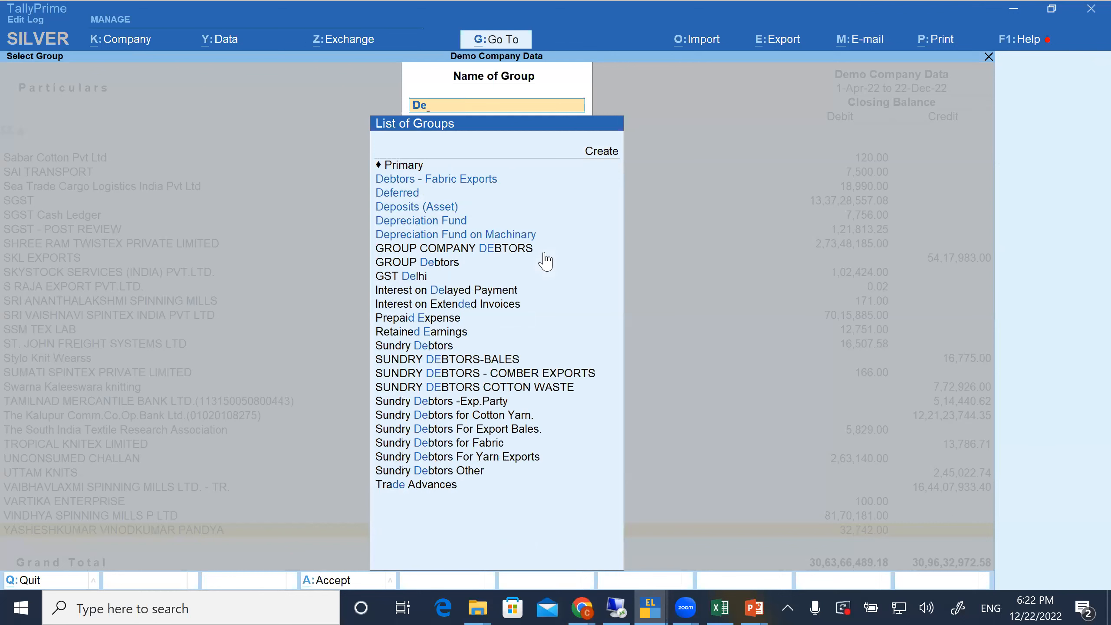
key(Down)
key(Down)
key(Down)
key(Down)
key(Down)
key(Down)
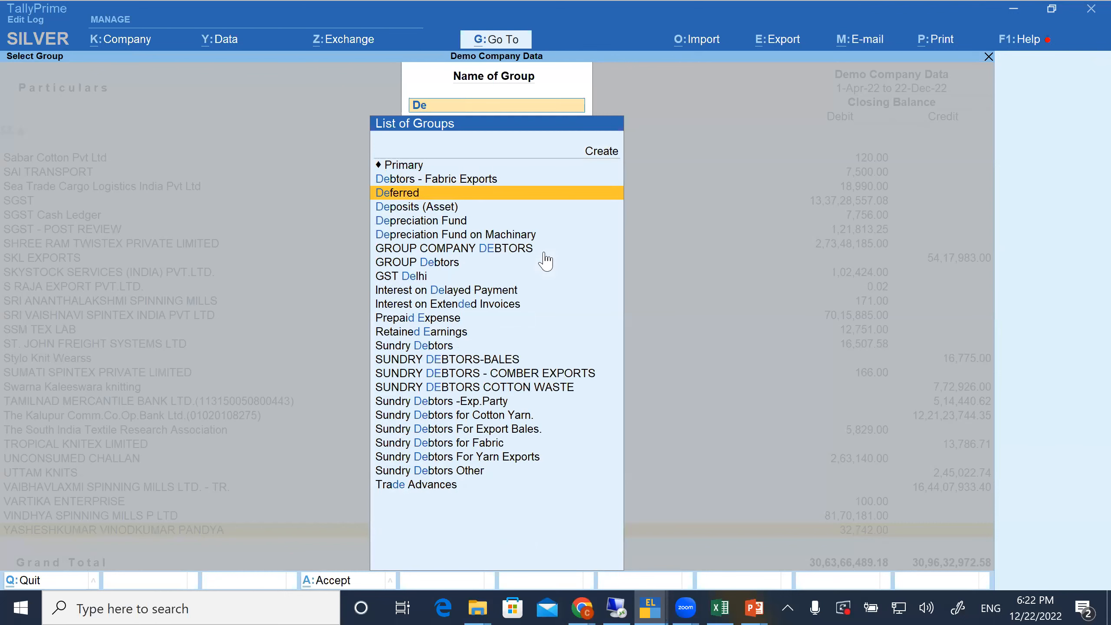
key(Down)
key(Down)
key(Down)
key(Down)
key(Down)
key(Down)
key(Down)
key(Return)
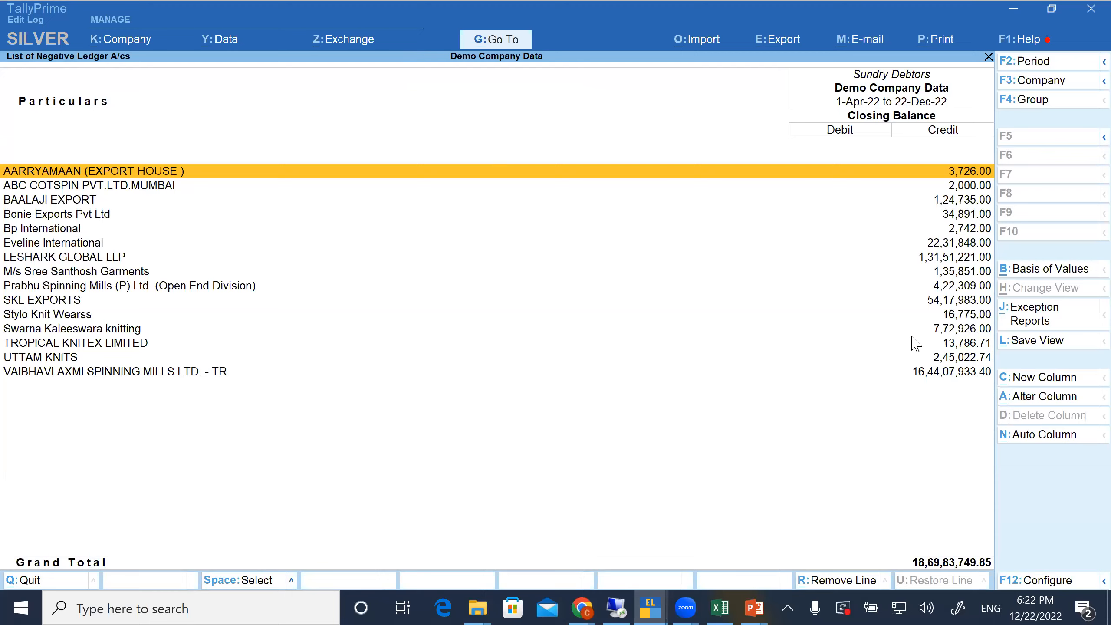
Leave the negative ledger list, review the Negative Stock exception report, and close it
key(Escape)
key(Down)
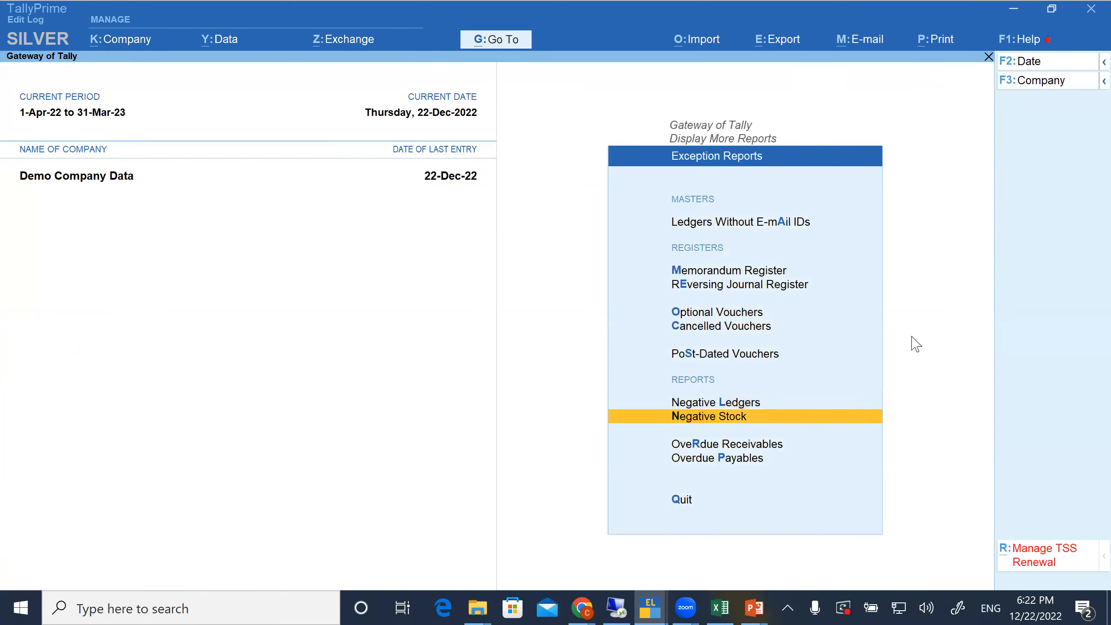
key(Return)
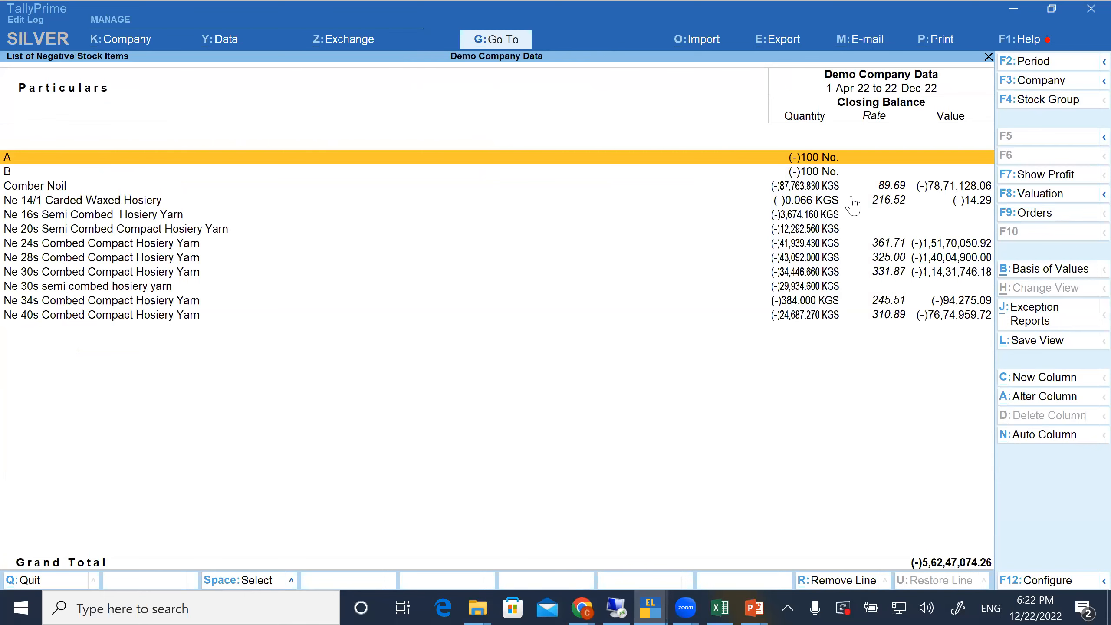
key(Escape)
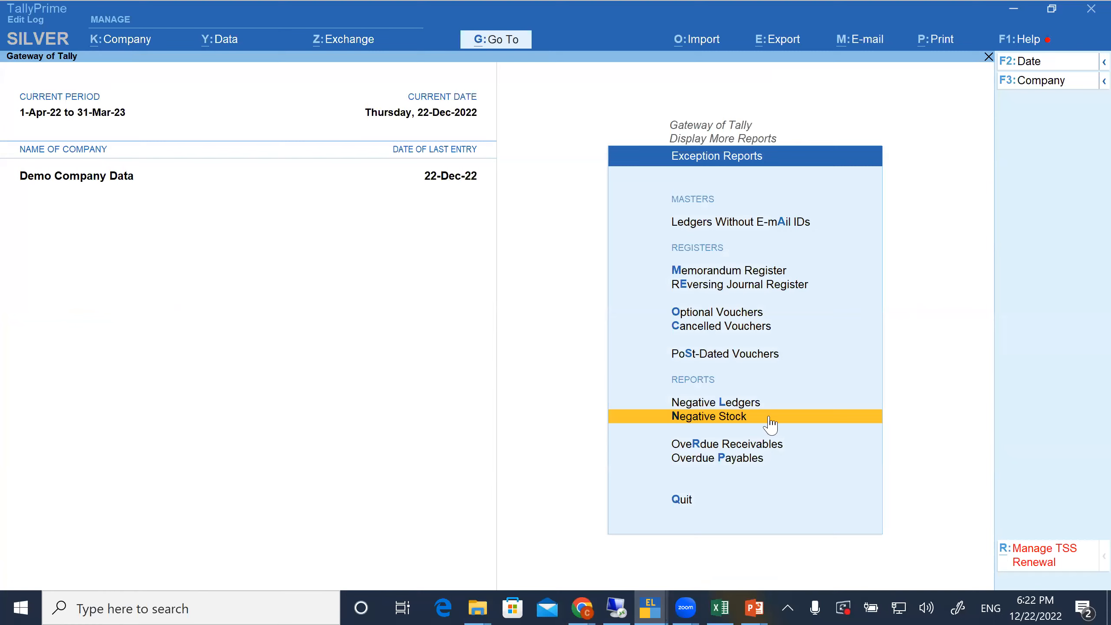
Open the Overdue Receivables report and examine the pending bills with their due dates and overdue days
key(Down)
key(Return)
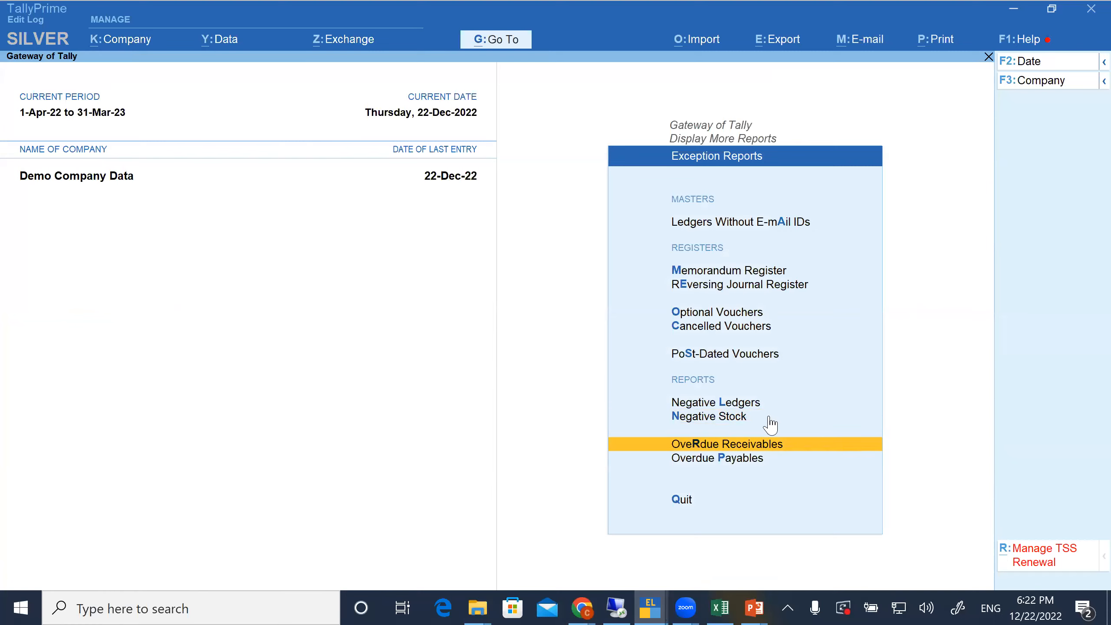
key(Page_Down)
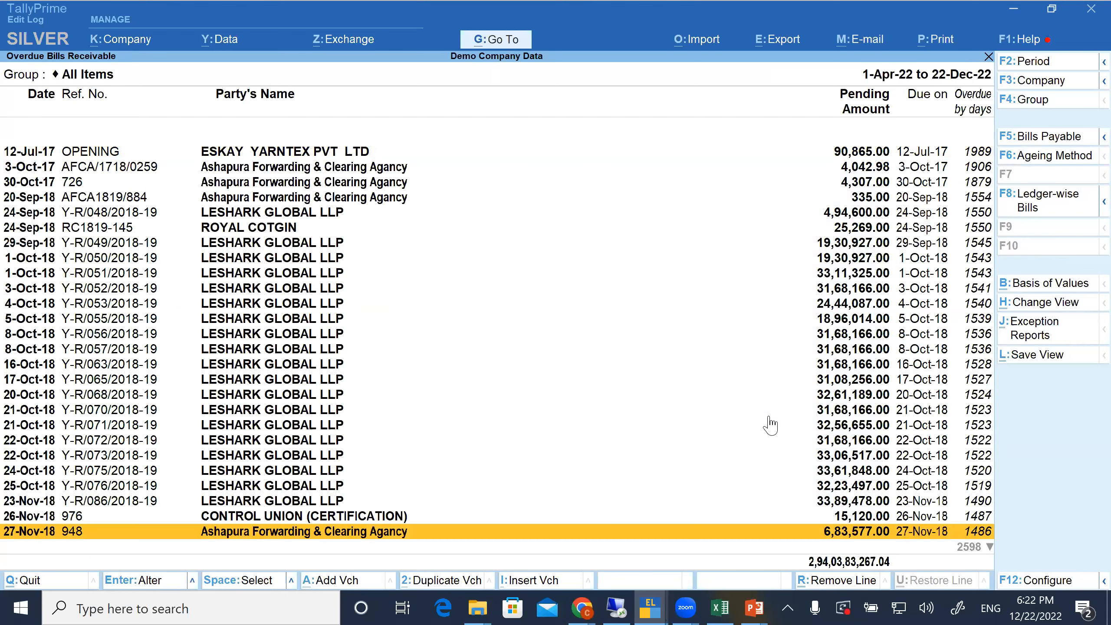
key(Page_Down)
key(Page_Down)
key(Page_Down)
key(Page_Down)
key(Page_Down)
key(Page_Down)
key(Page_Down)
key(Page_Down)
key(Page_Down)
key(Page_Down)
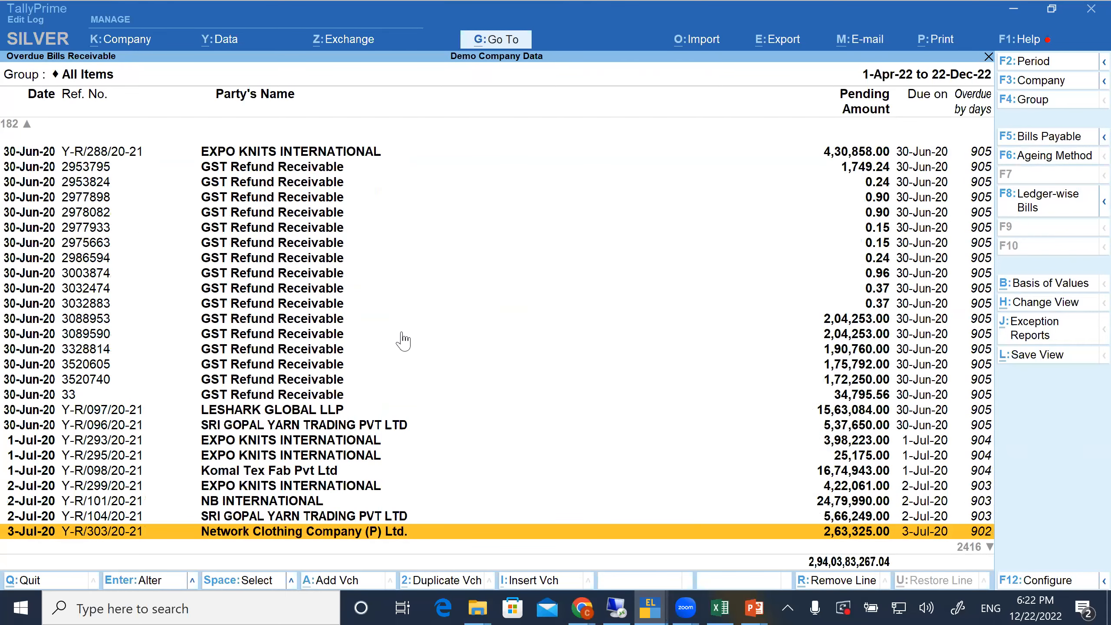
key(Page_Down)
key(Page_Down)
key(Page_Down)
key(Page_Down)
key(Page_Down)
key(Page_Down)
key(Page_Down)
key(Page_Down)
key(Page_Down)
key(Page_Down)
key(Page_Down)
key(Page_Down)
key(Page_Down)
key(Page_Down)
key(Page_Down)
key(Page_Down)
key(Page_Down)
key(Page_Down)
key(Page_Down)
key(Page_Down)
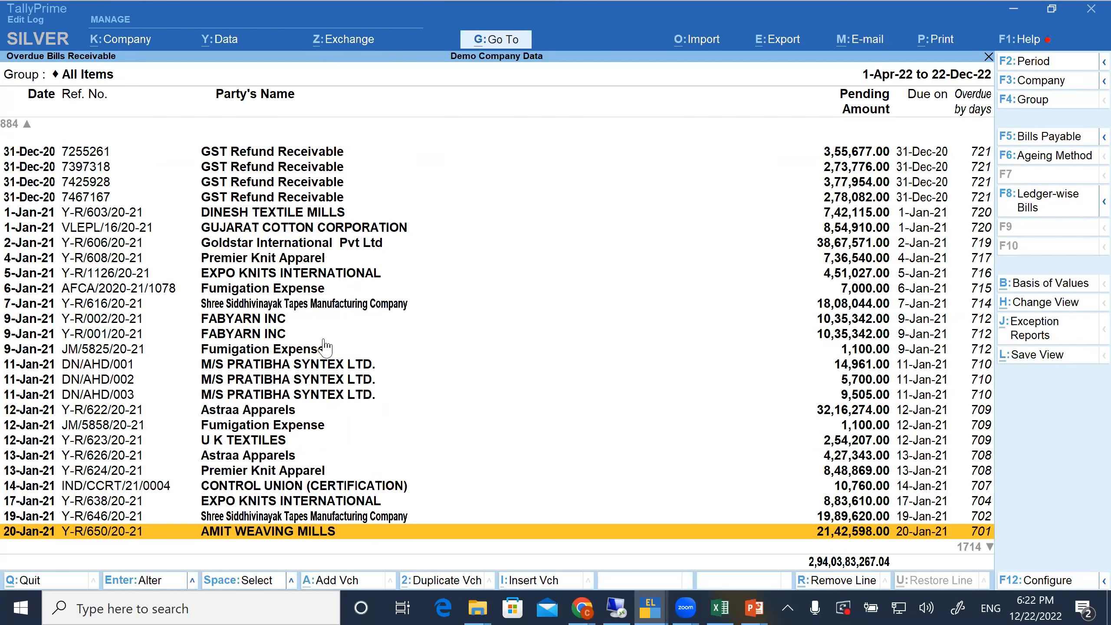
click(323, 340)
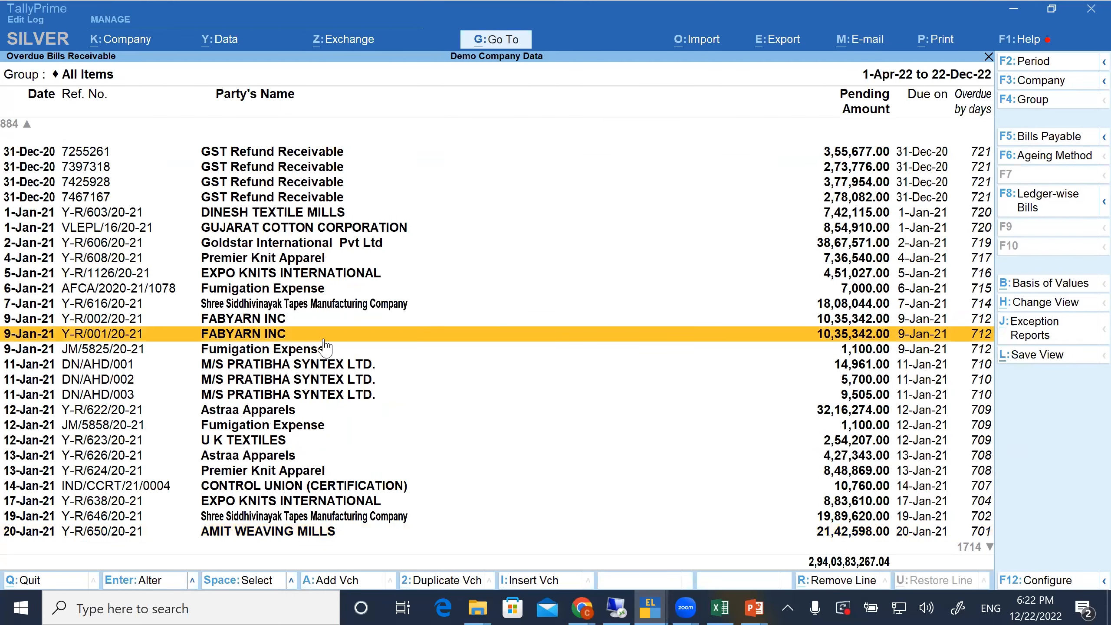
key(Down)
key(Down)
key(Down)
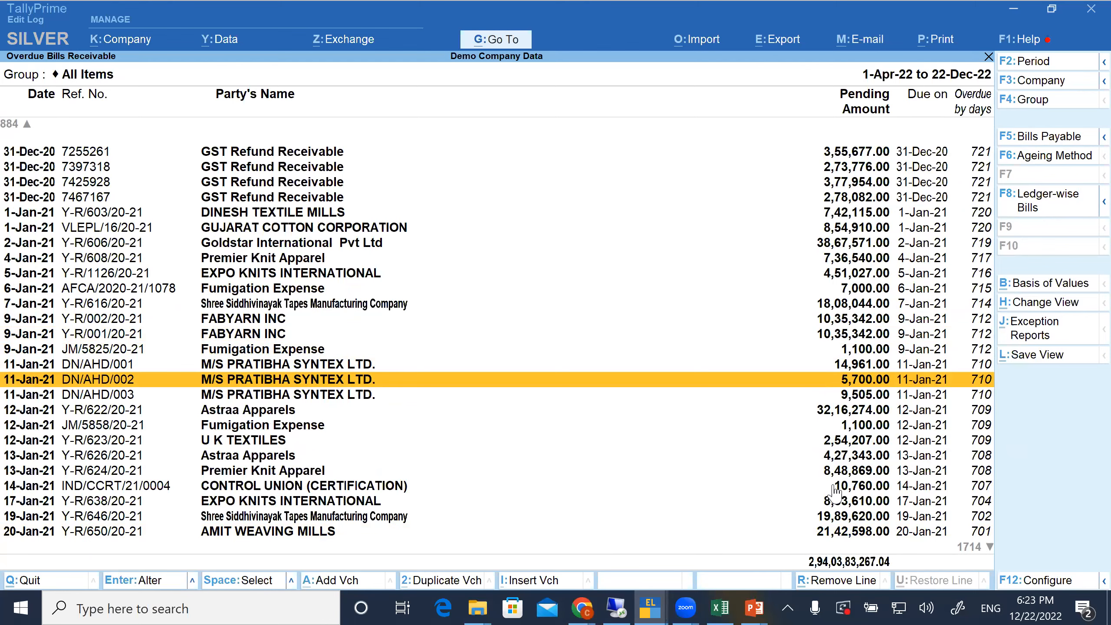
Close the overdue receivables listing and open the Overdue Payables report
key(Escape)
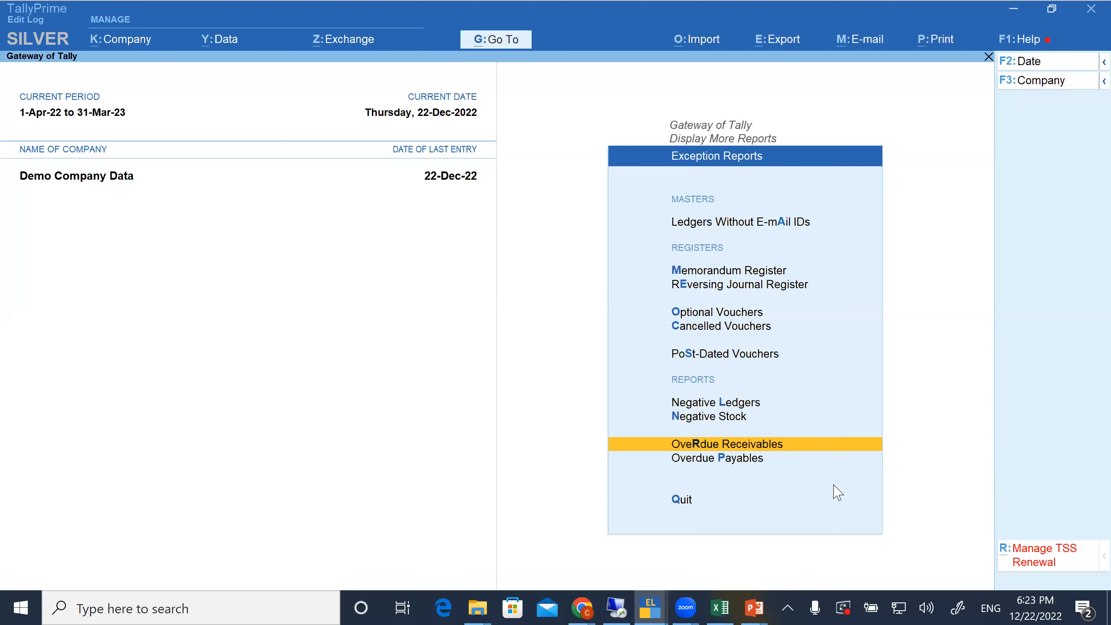
key(p)
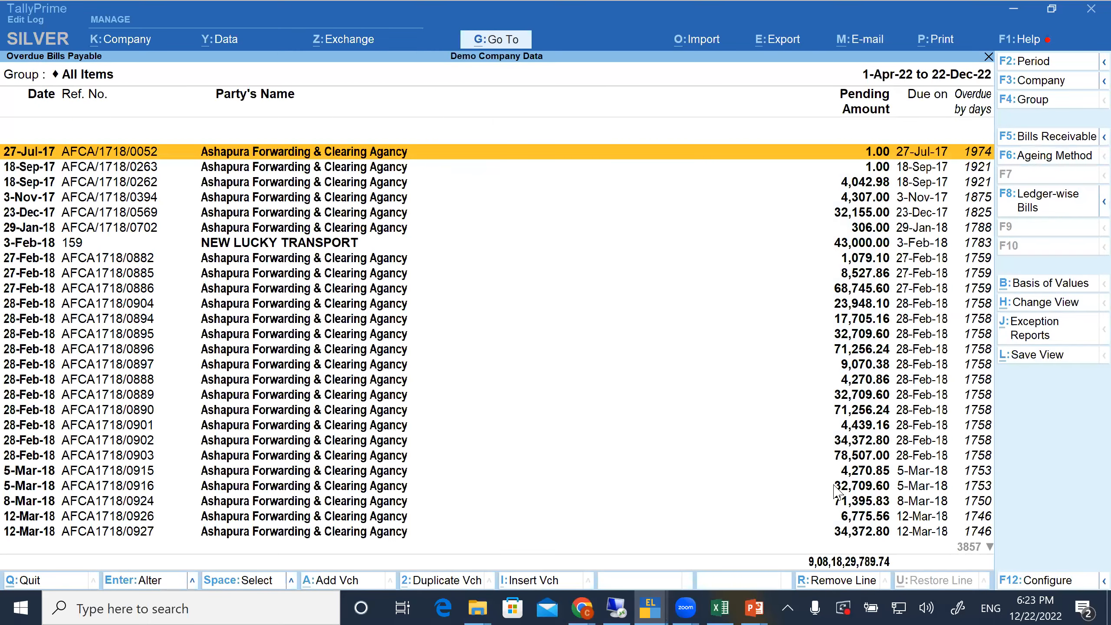
Examine the overdue payable bills, their pending amounts and overdue days through the November 2019 entries
key(Page_Down)
key(Page_Down)
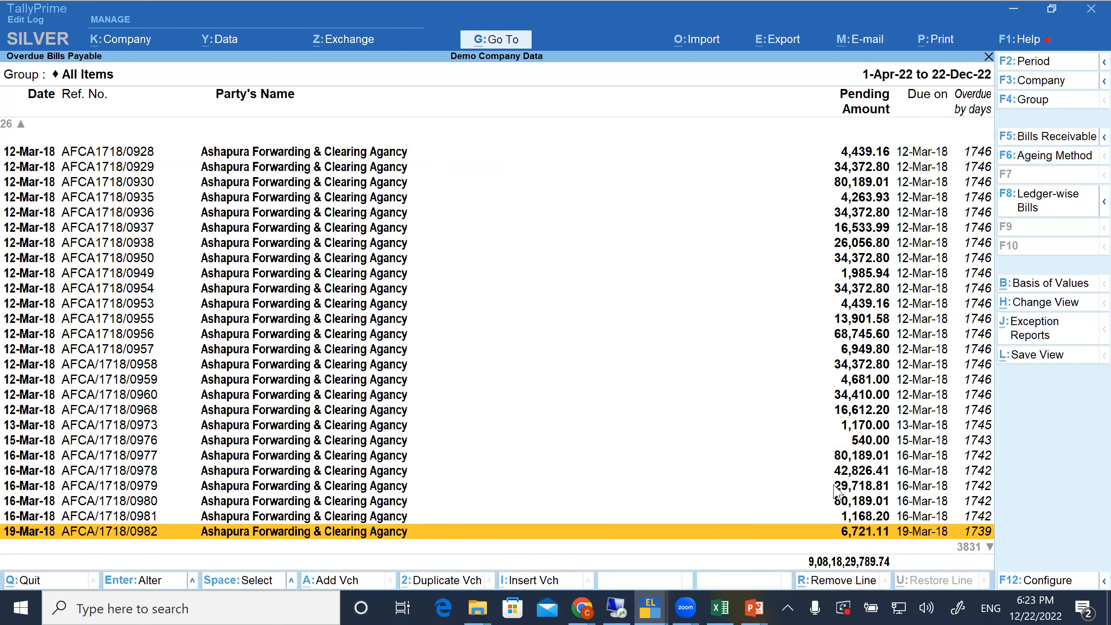
key(Page_Down)
key(Page_Down)
key(Page_Down)
key(Page_Down)
key(Page_Down)
key(Page_Down)
key(Page_Down)
key(Page_Down)
key(Page_Down)
key(Page_Down)
key(Page_Down)
key(Page_Down)
key(Page_Down)
key(Page_Down)
key(Page_Down)
key(Page_Down)
key(Page_Down)
key(Page_Down)
key(Page_Down)
key(Page_Down)
key(Page_Down)
key(Page_Down)
key(Page_Down)
key(Page_Down)
key(Page_Down)
key(Page_Down)
key(Page_Down)
key(Page_Down)
key(Page_Down)
key(Page_Down)
key(Page_Down)
key(Page_Down)
key(Page_Down)
key(Page_Down)
key(Page_Down)
key(Page_Down)
key(Page_Down)
key(Page_Down)
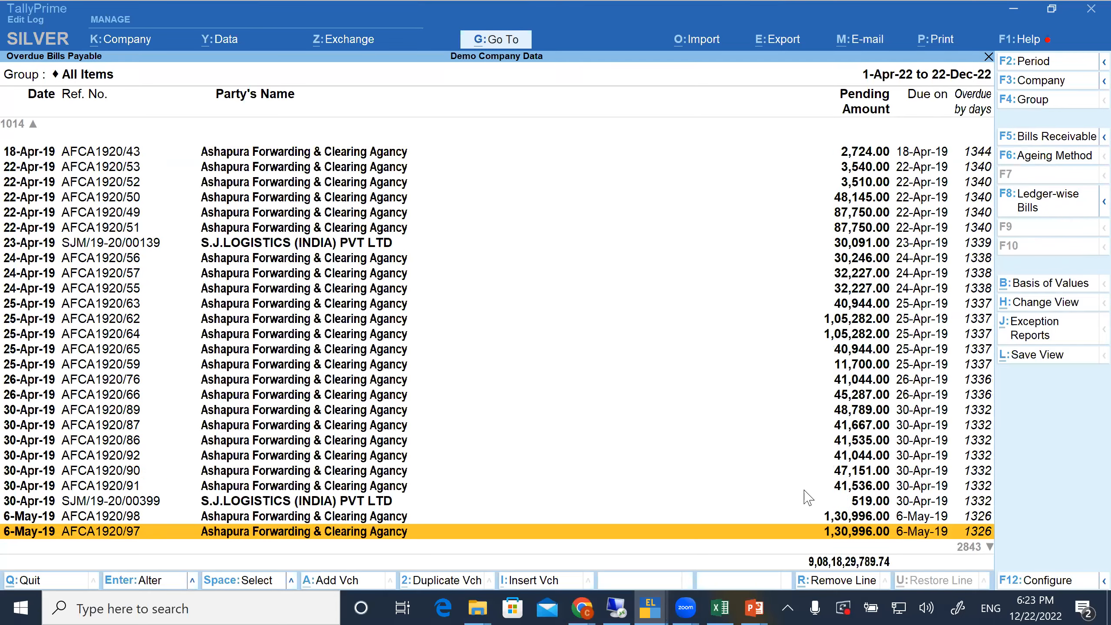
key(Page_Down)
key(Page_Down)
key(Page_Down)
key(Page_Down)
key(Page_Down)
key(Page_Down)
key(Page_Down)
key(Page_Down)
key(Page_Down)
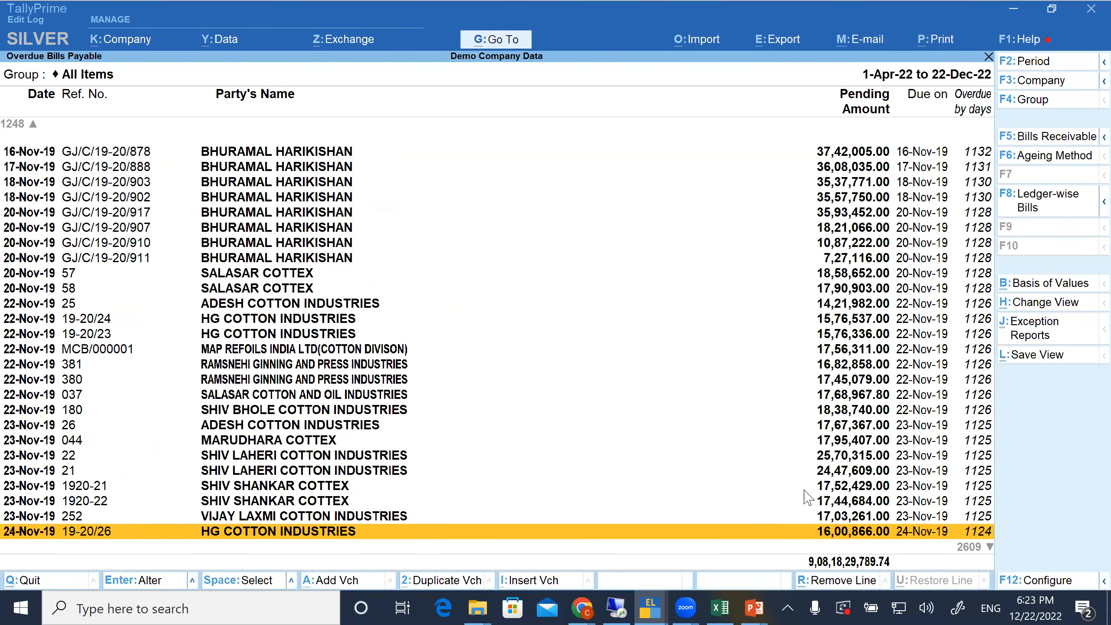
Close the Overdue Payables report and open Voucher Verification under Analysis & Verification
key(Escape)
key(Escape)
key(Down)
key(Return)
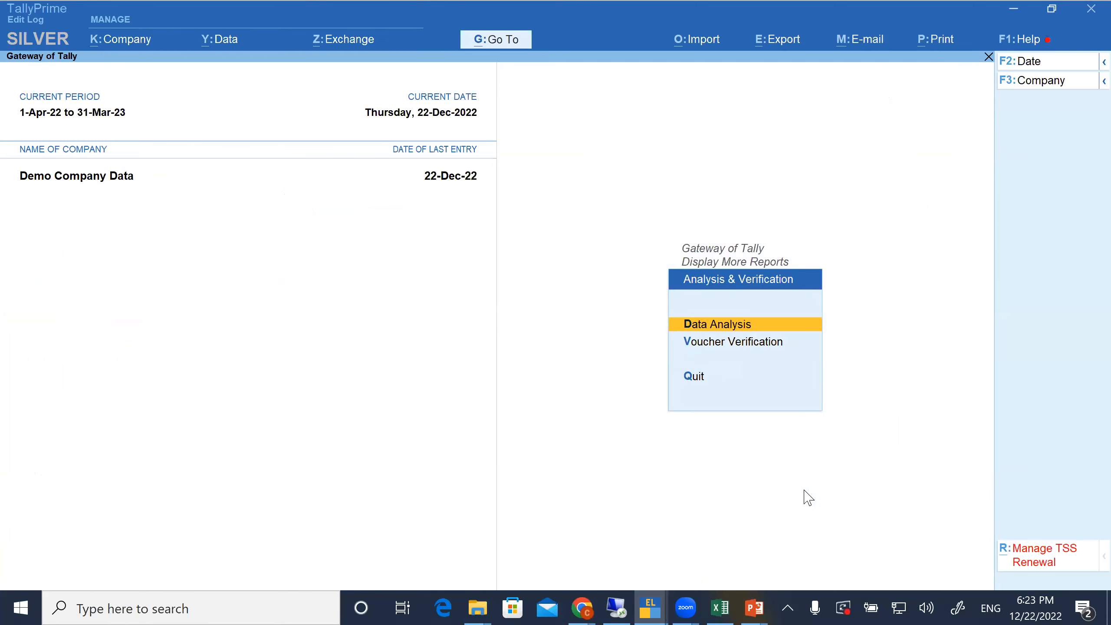
key(Down)
key(Return)
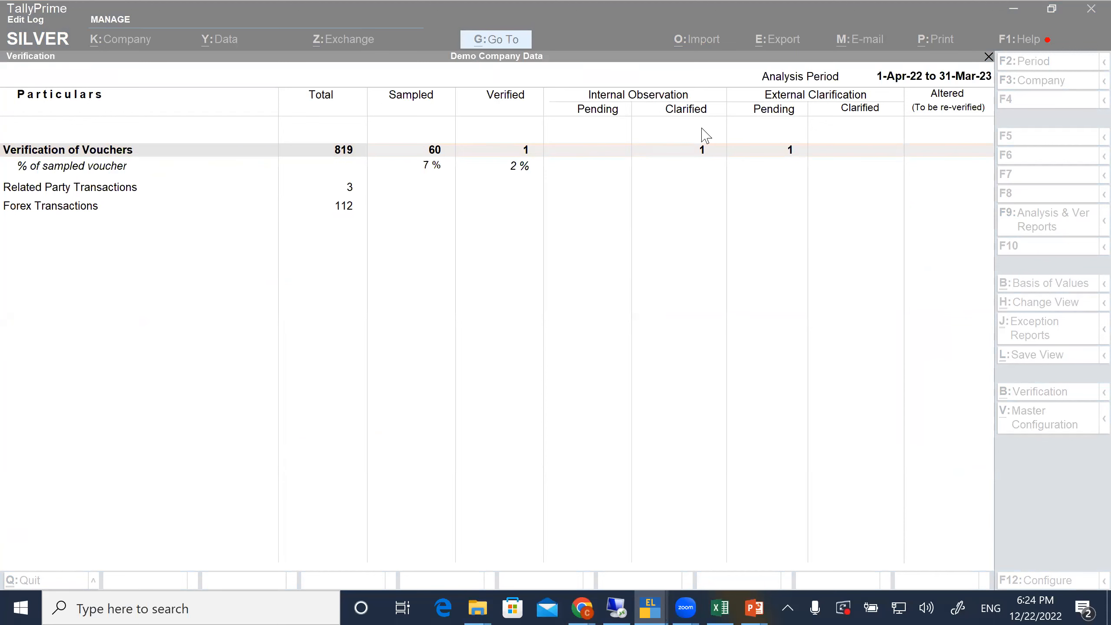
Examine the voucher verification summary, open its Related Party Transactions report, and return to the summary
click(291, 161)
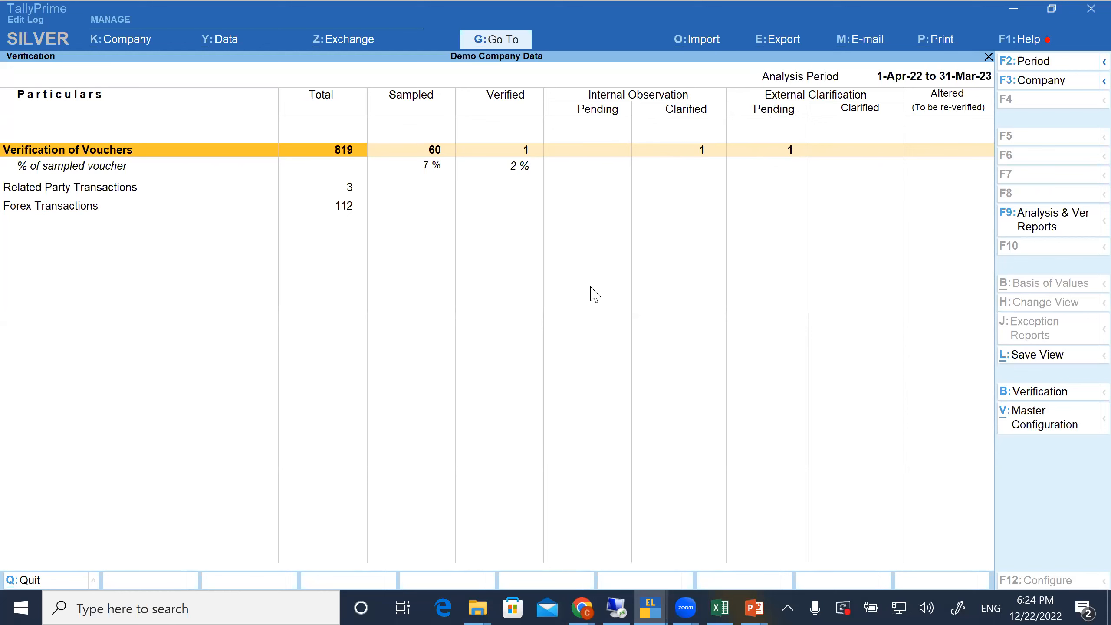
key(Return)
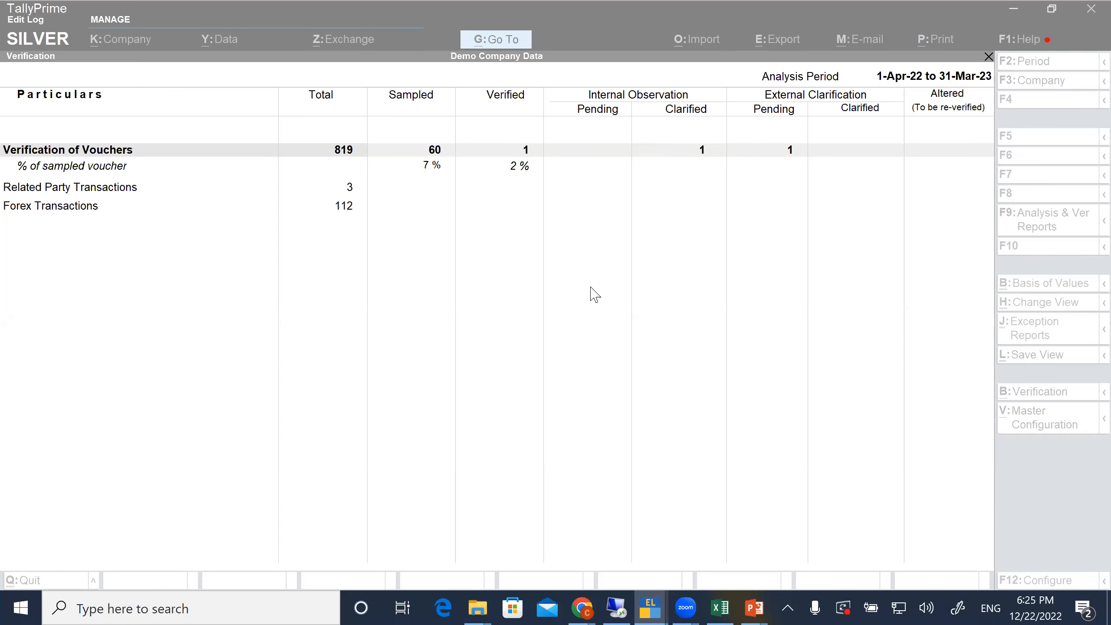
click(593, 181)
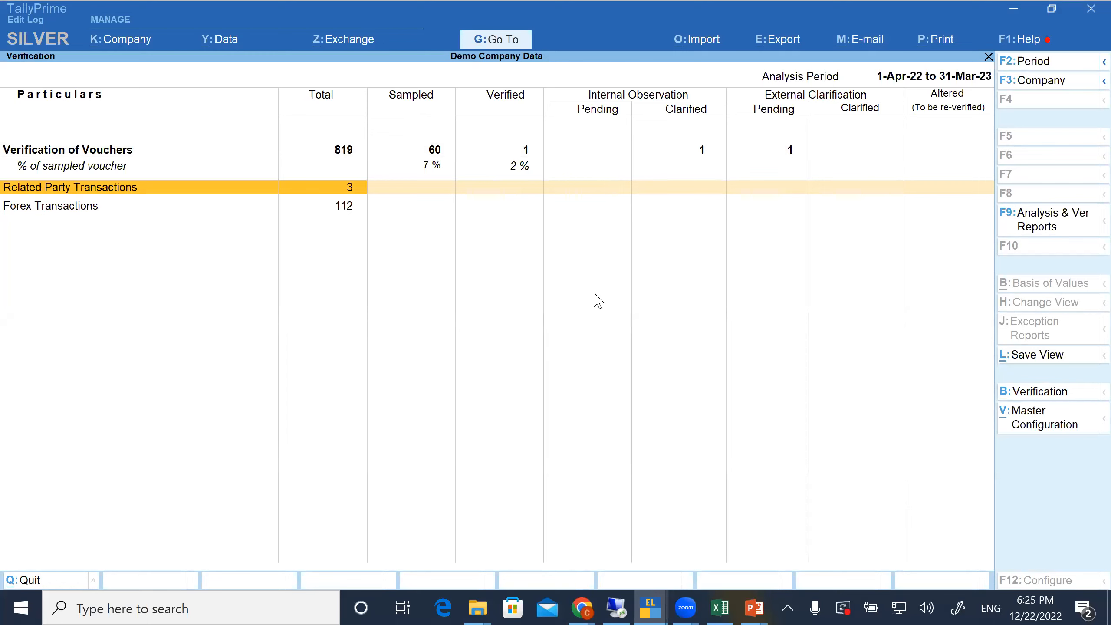
key(Return)
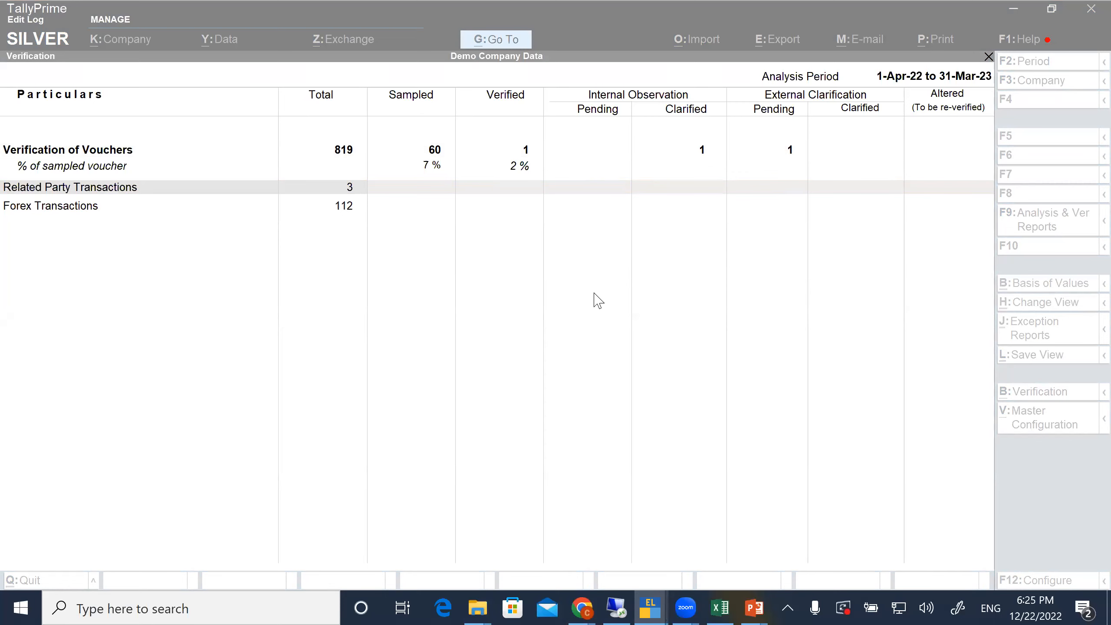
click(442, 162)
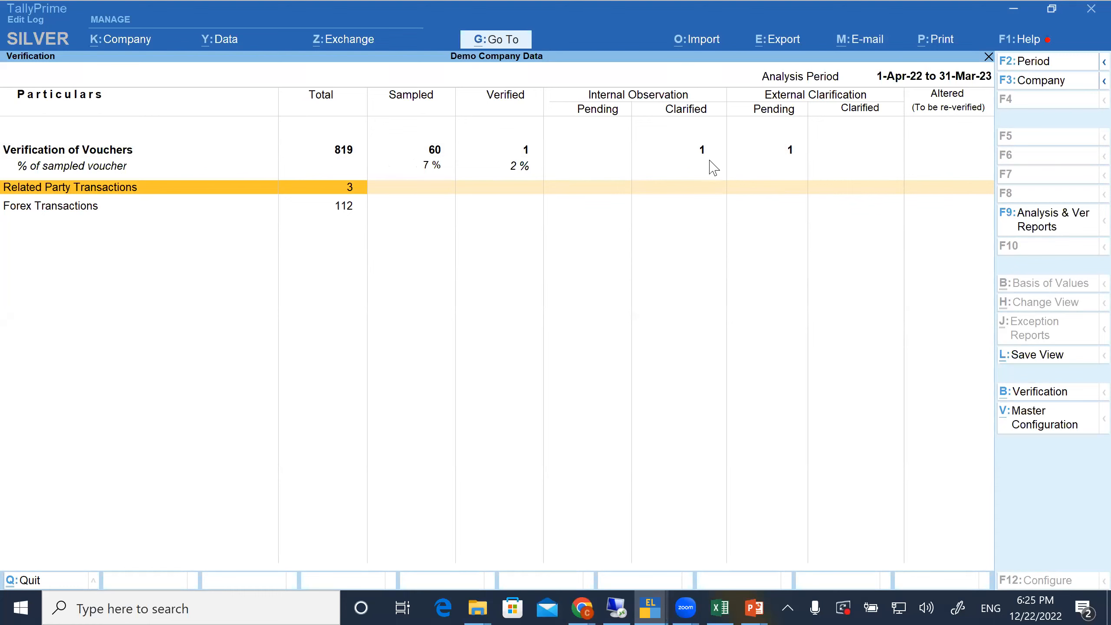
click(699, 151)
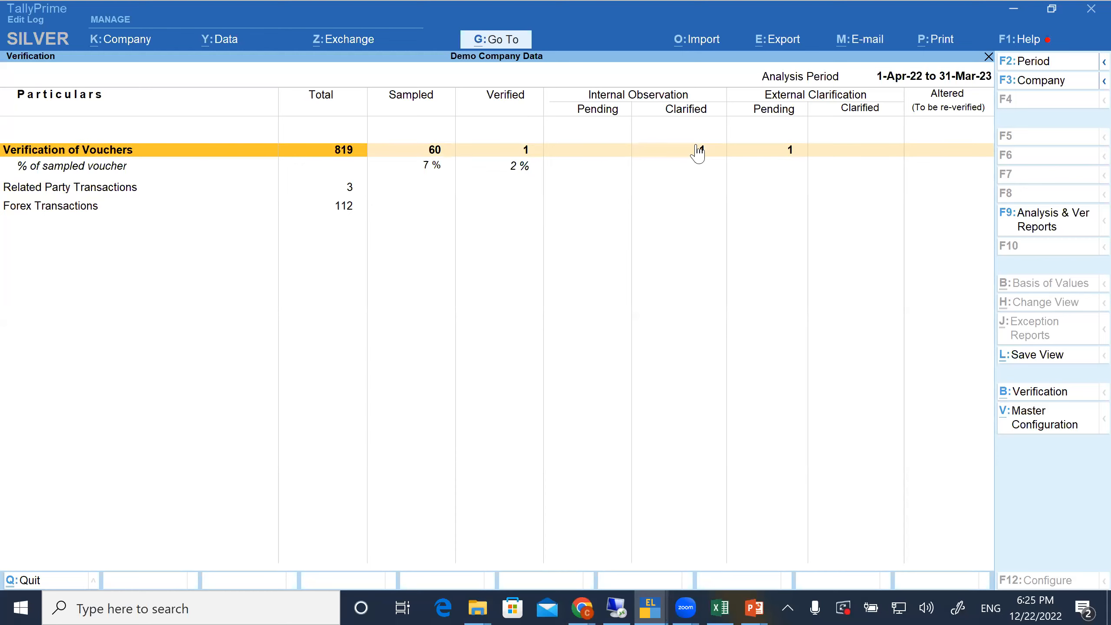
click(351, 189)
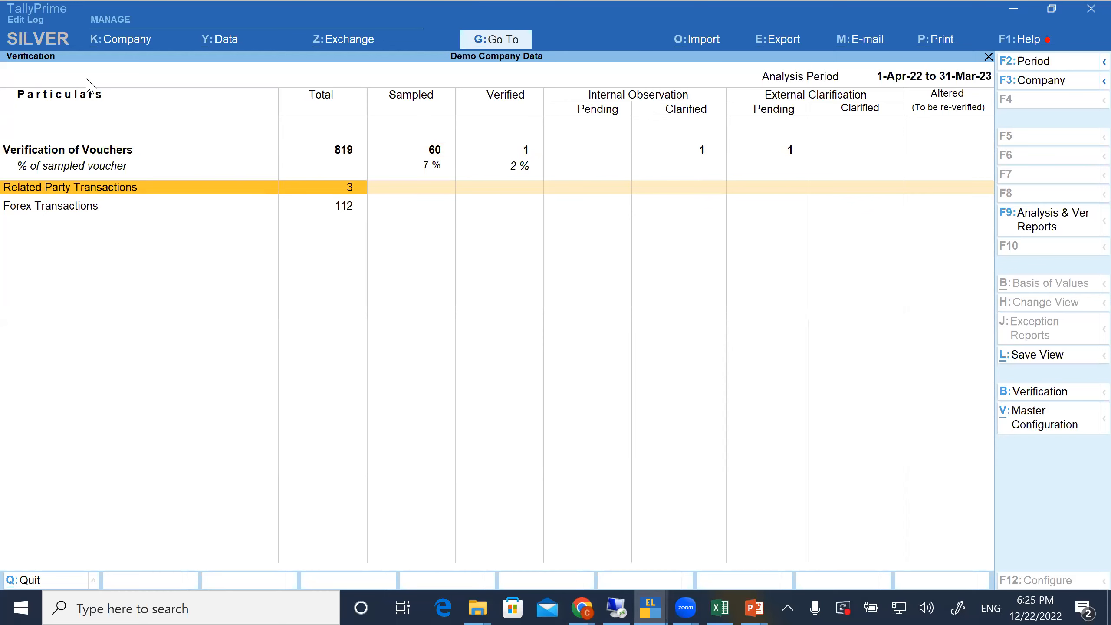
click(140, 197)
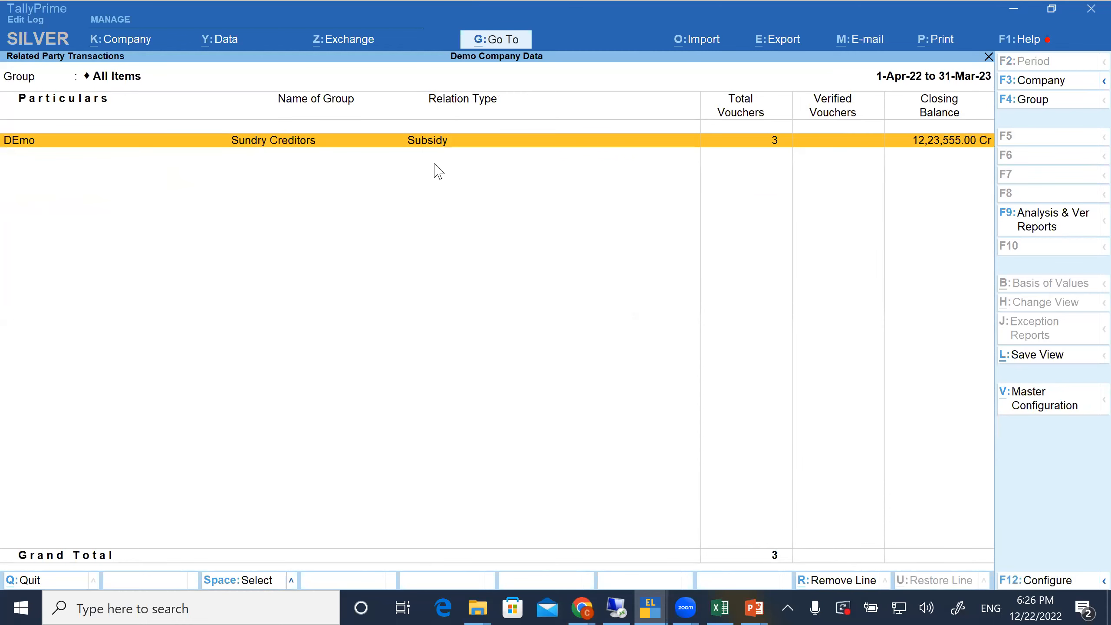
key(Escape)
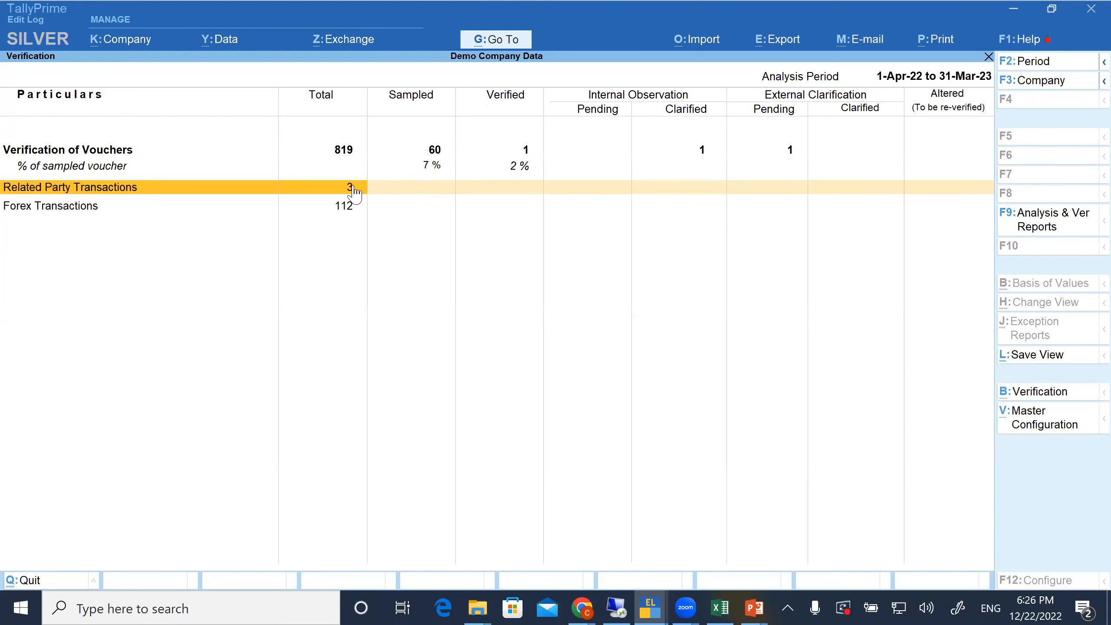
Open the Forex Transactions report and drill down into the Bank Payment - AHD vouchers
key(Down)
key(Return)
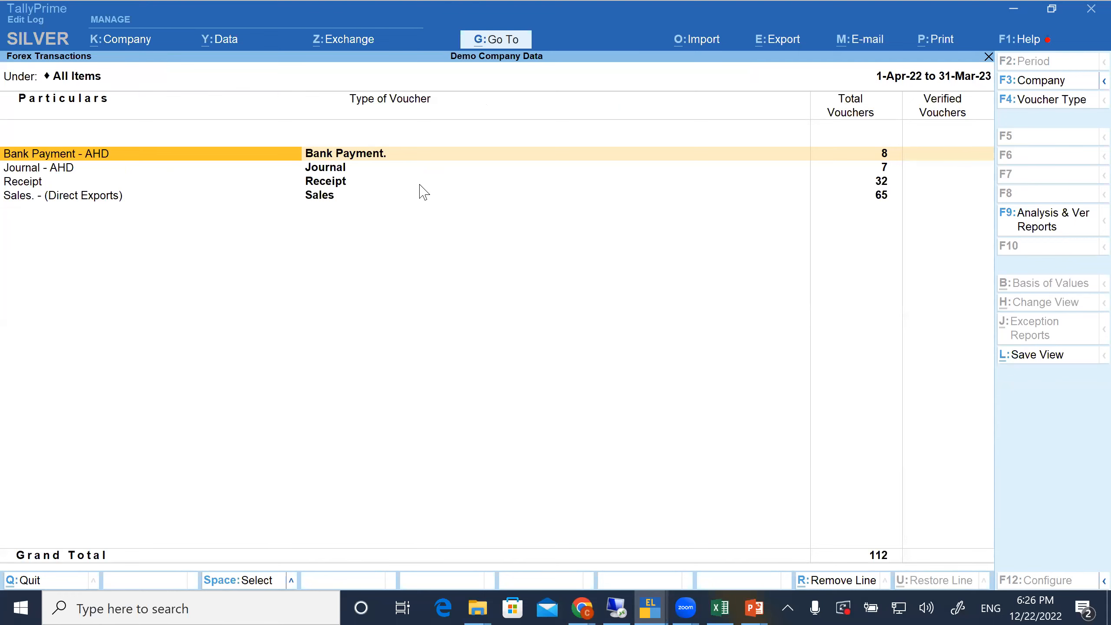
key(Right)
key(Left)
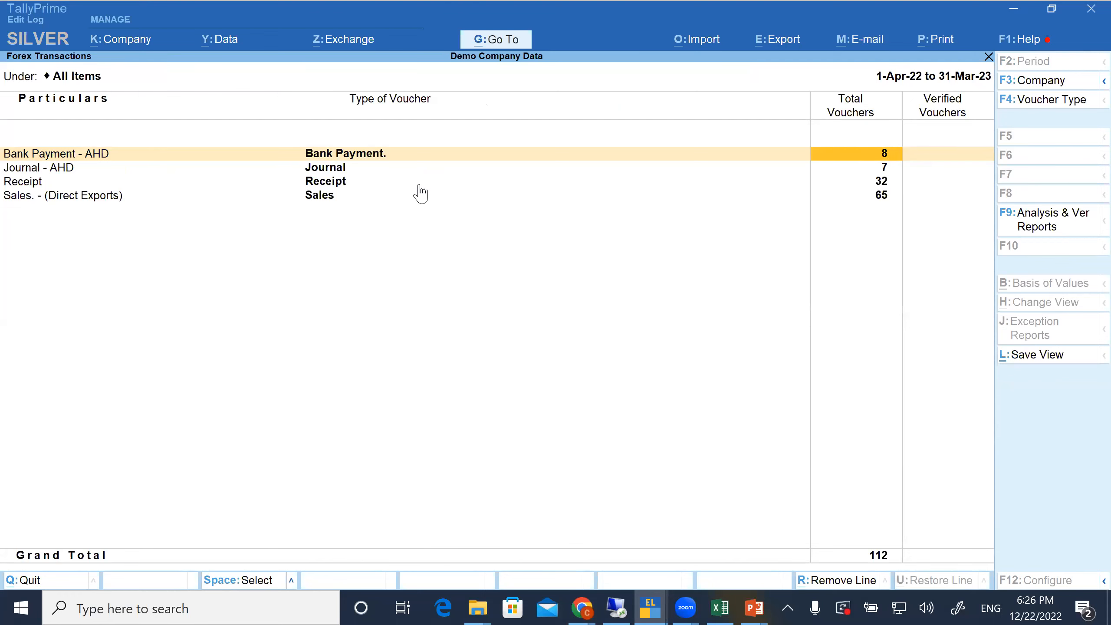
key(Return)
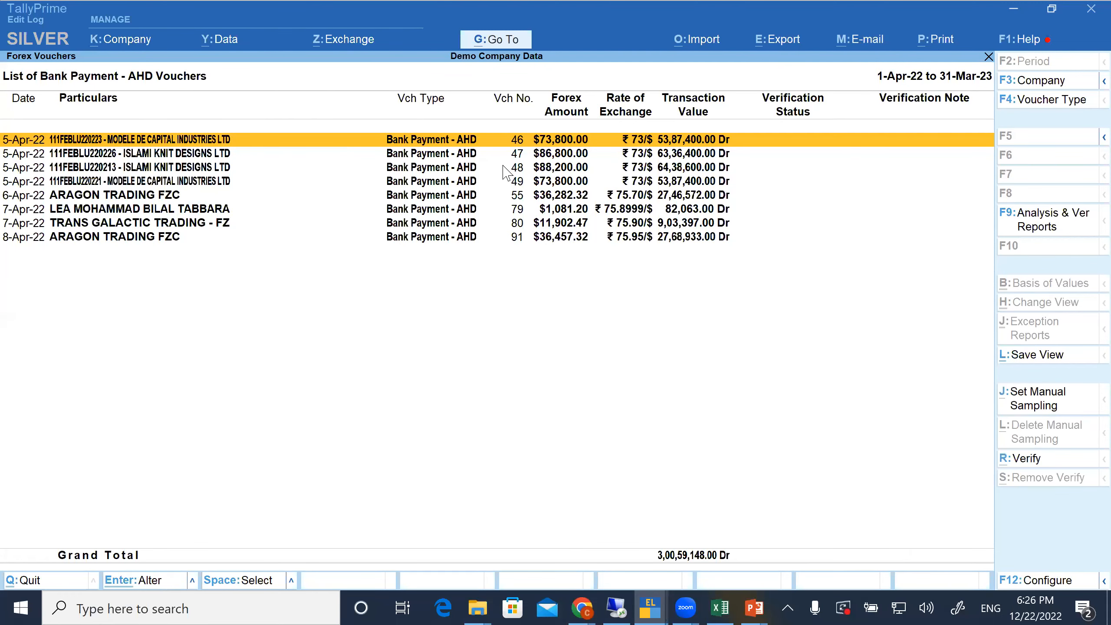
key(alt+r)
key(Escape)
key(y)
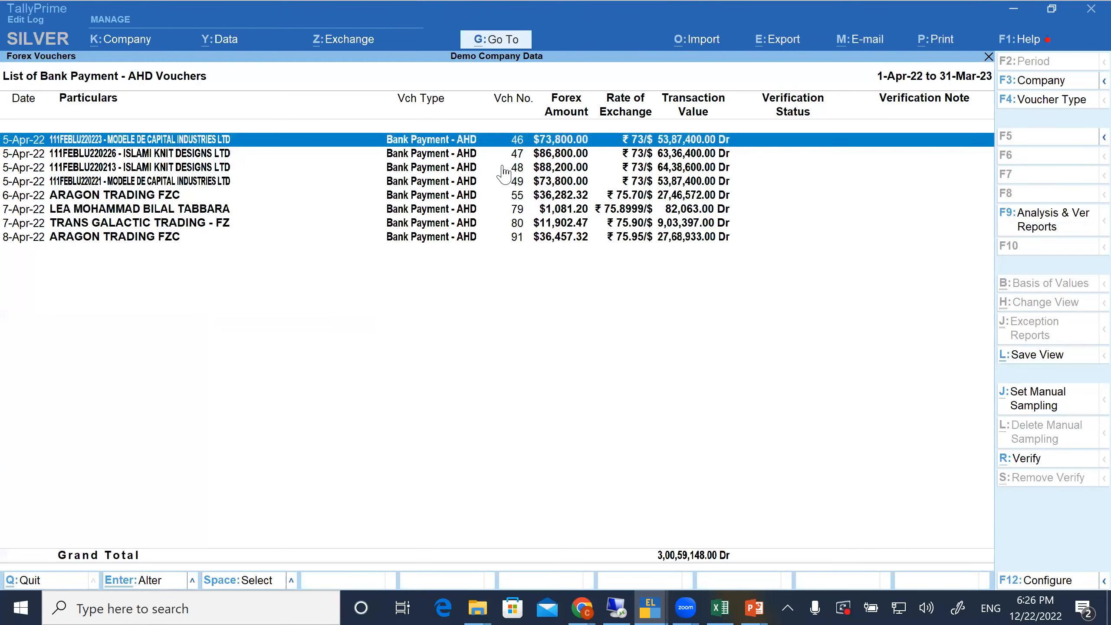
key(super)
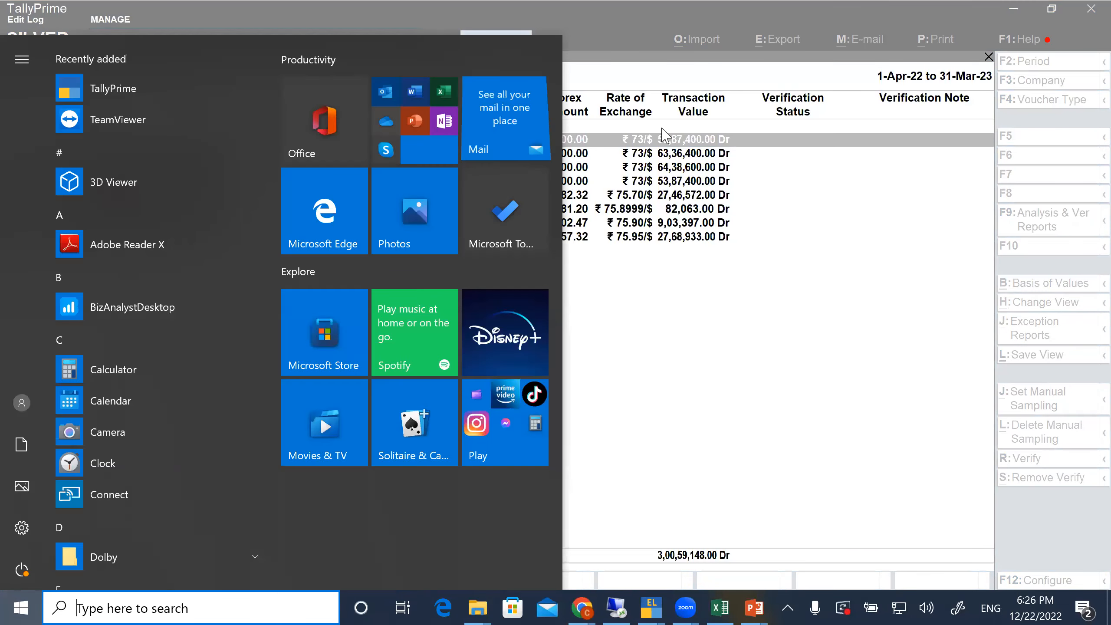
click(661, 171)
View Bank Payment - AHD voucher 48, quit it unchanged, and return to the Analysis & Verification options
click(662, 169)
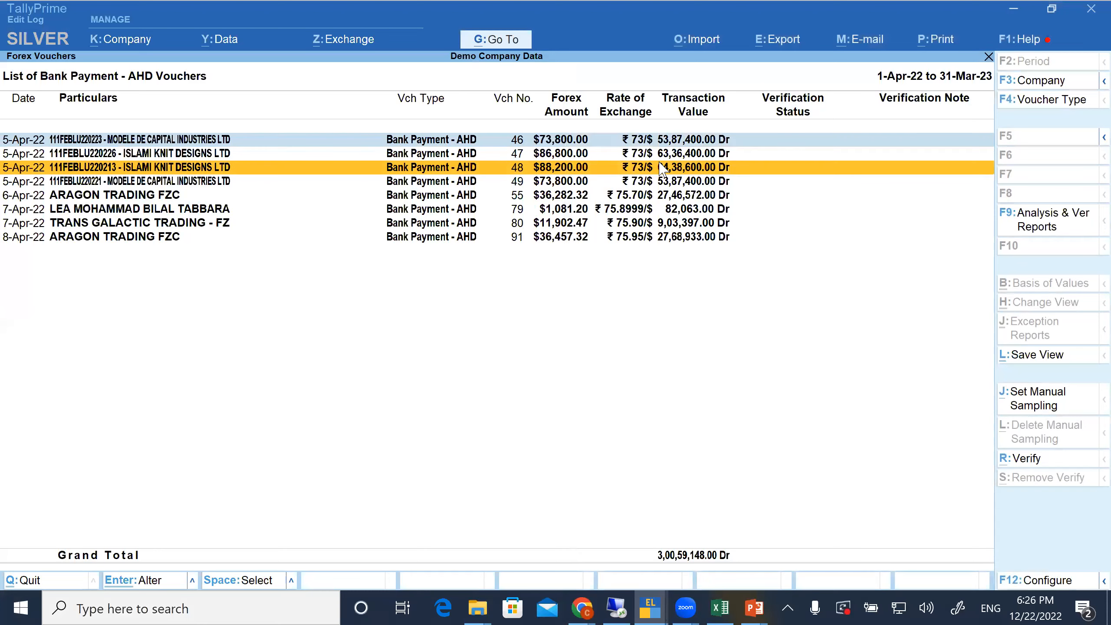
click(661, 169)
key(Escape)
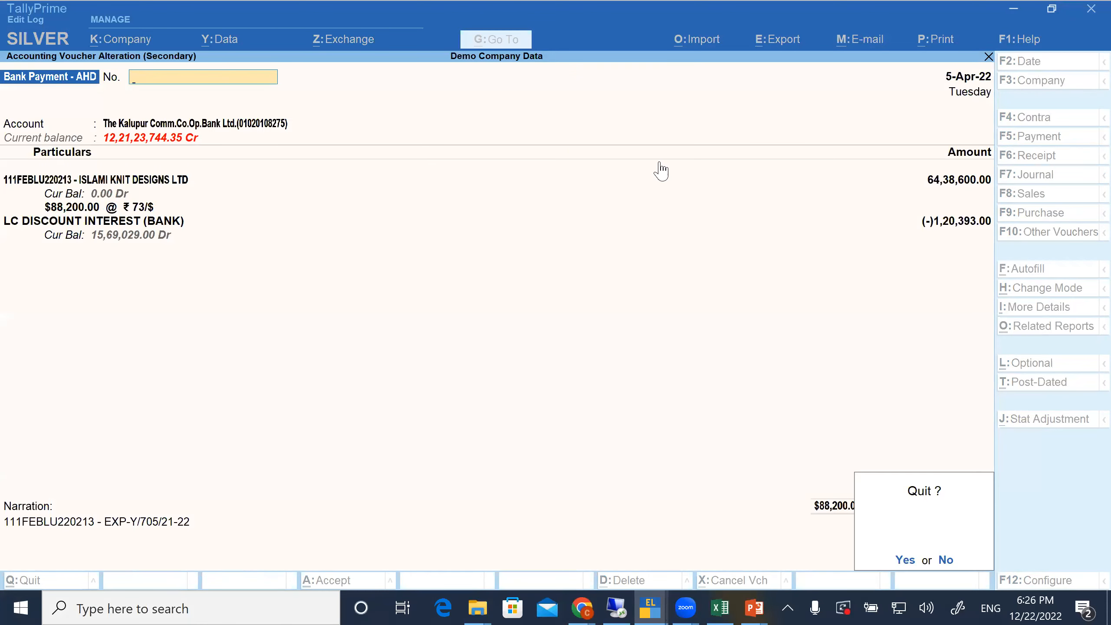
key(y)
key(Escape)
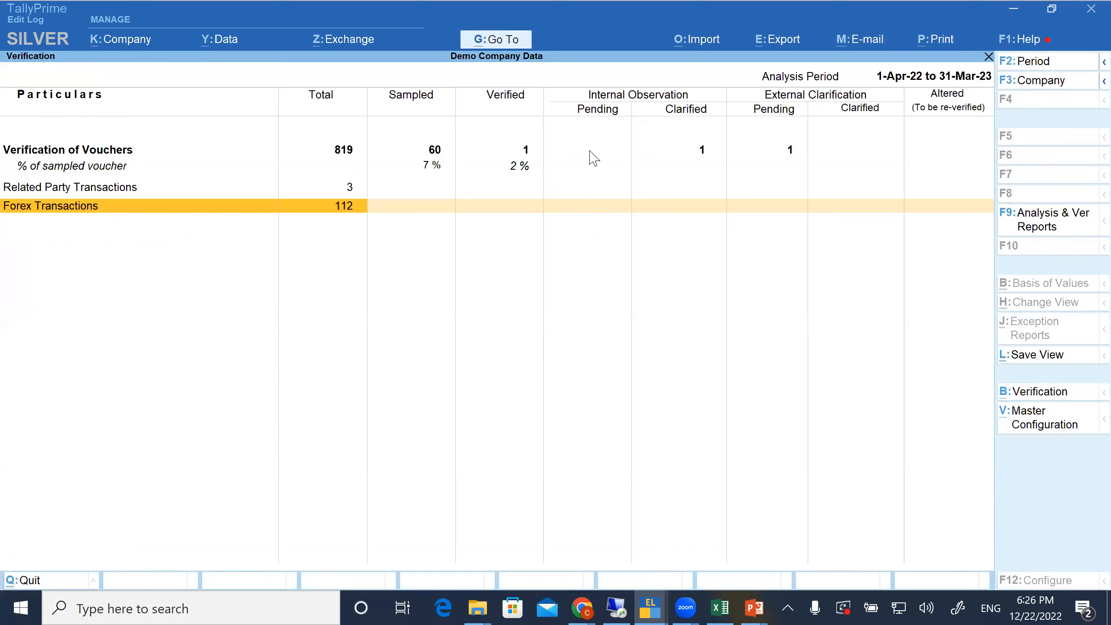
key(Escape)
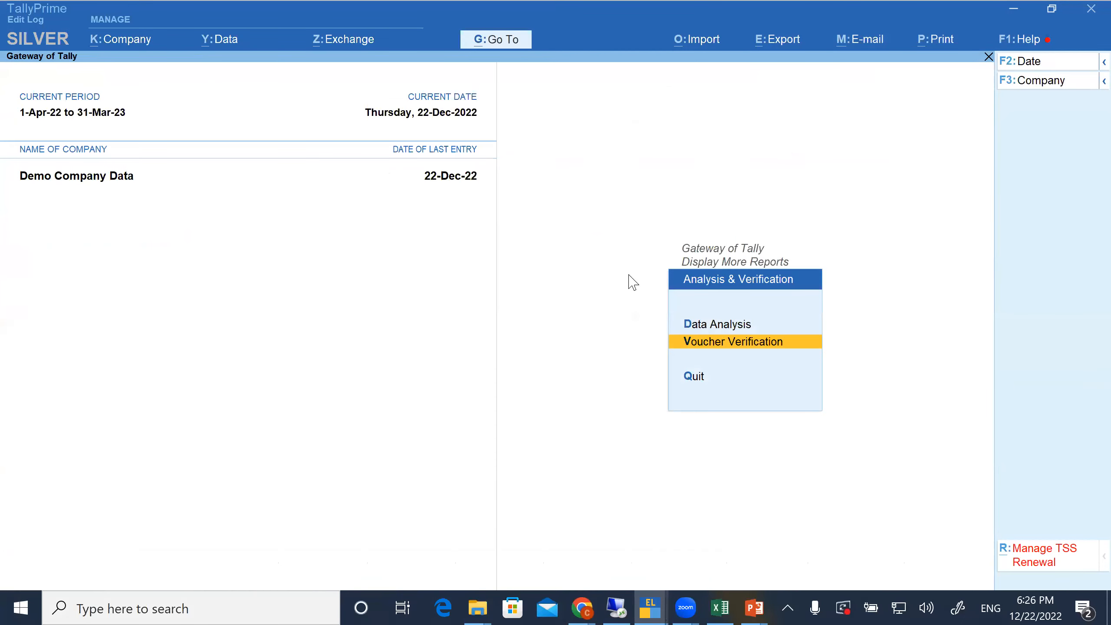
Open Data Analysis, look over its checks, and view the Analysis & Verification Reports list before closing it
key(Return)
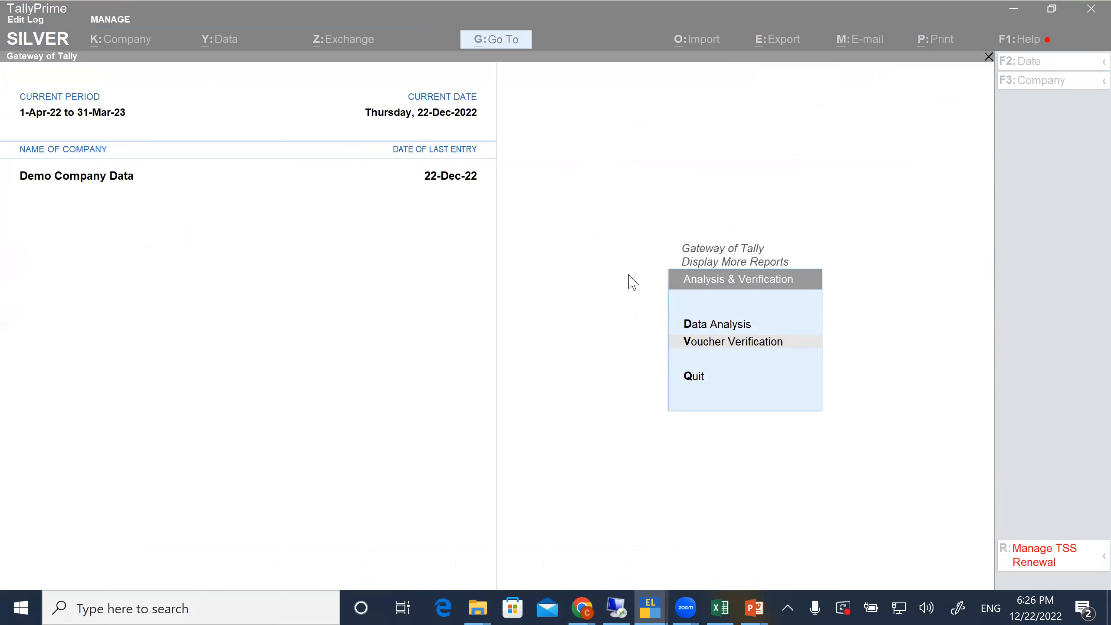
click(653, 308)
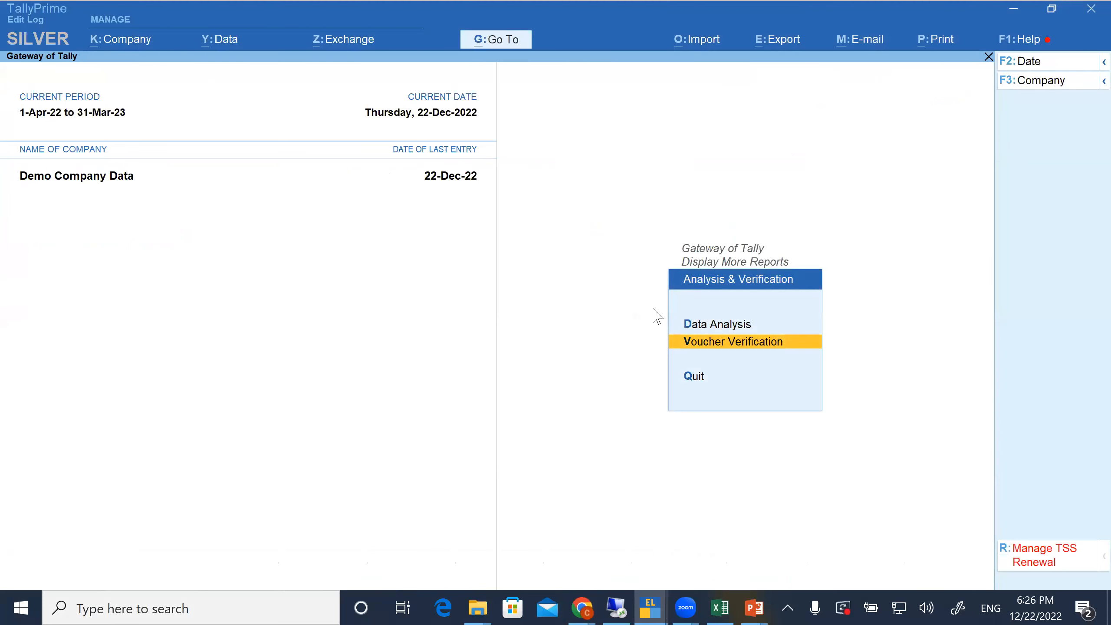
key(d)
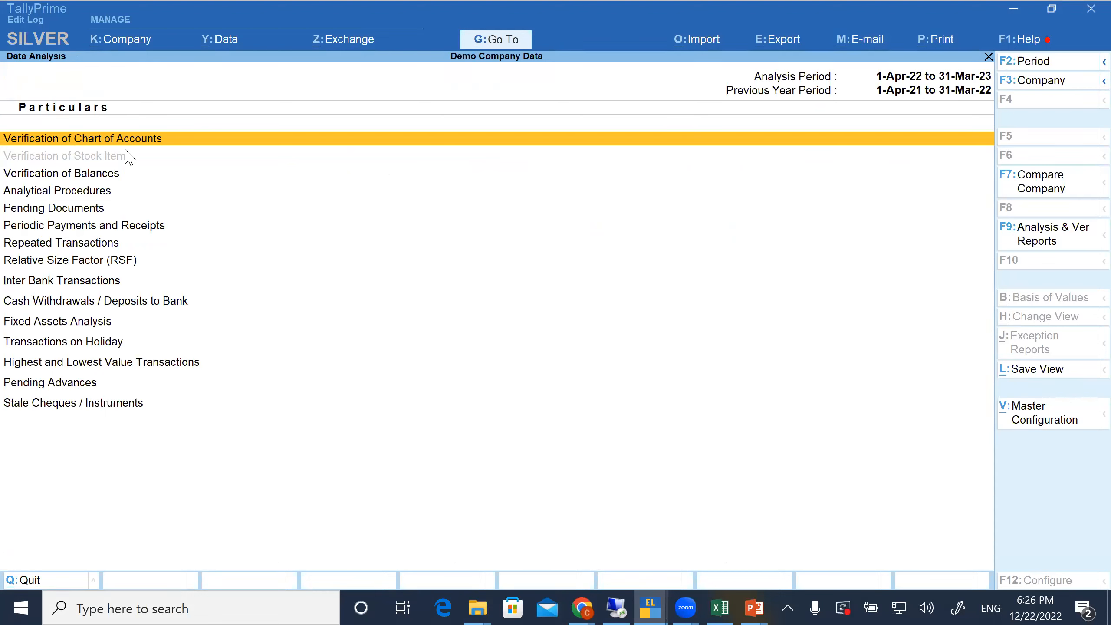
click(98, 209)
click(99, 231)
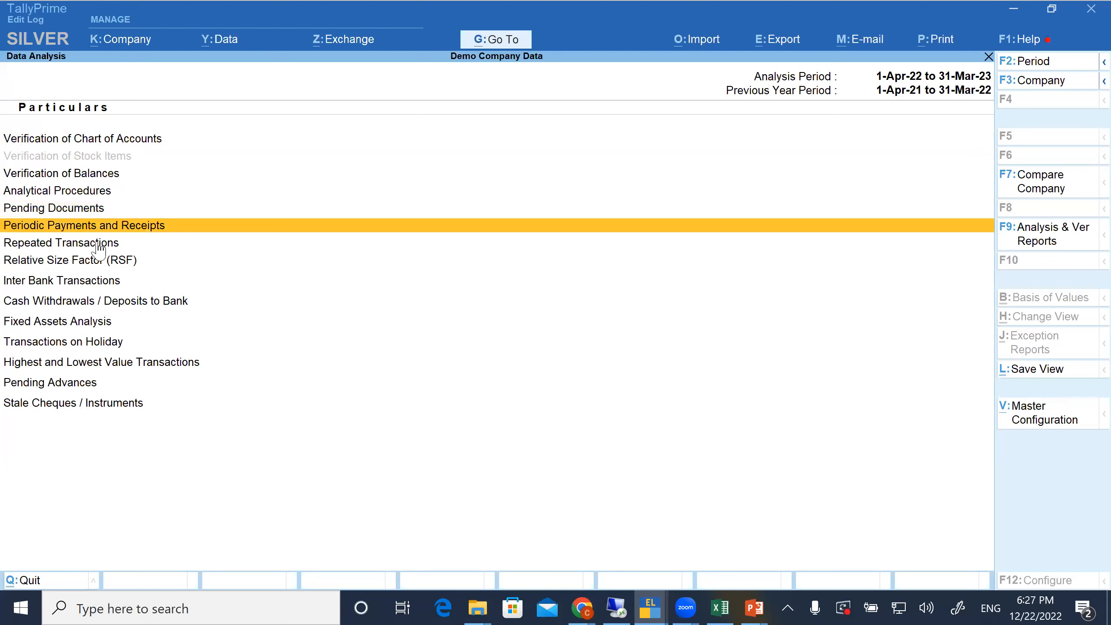
click(97, 250)
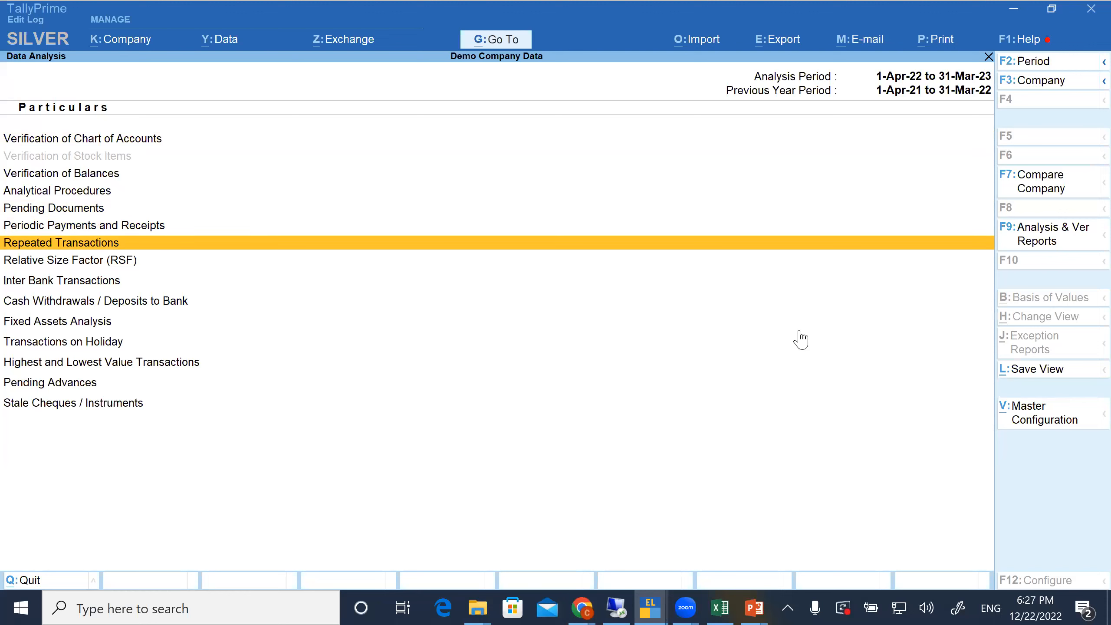
click(1037, 246)
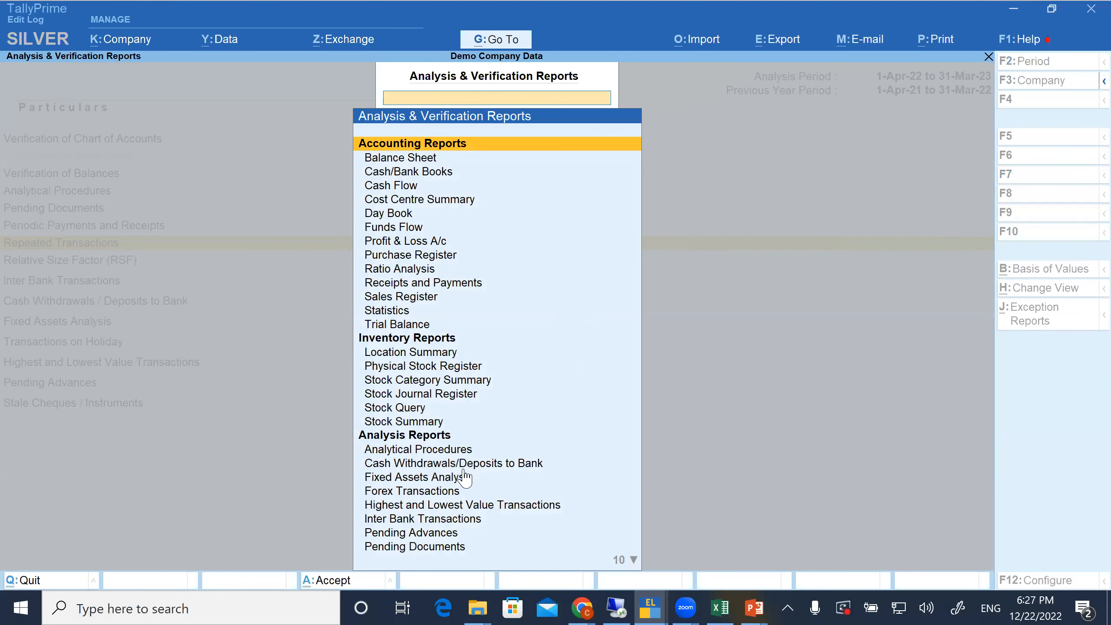
key(Escape)
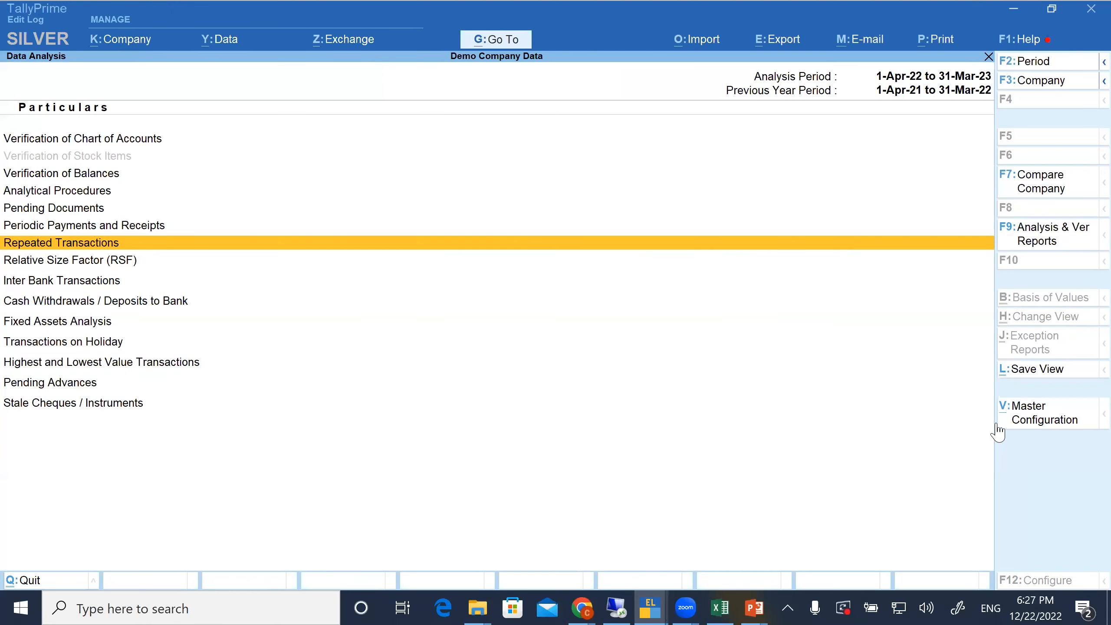
Open the master configuration for Periodic Payments and Receipts
click(1053, 421)
key(Escape)
click(1042, 420)
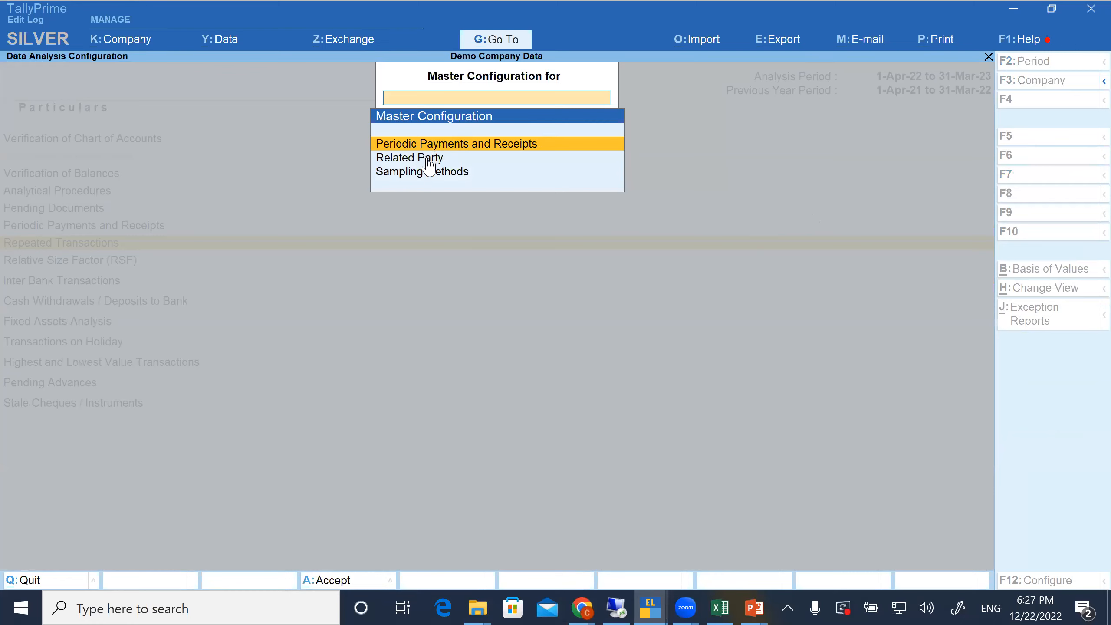
click(480, 147)
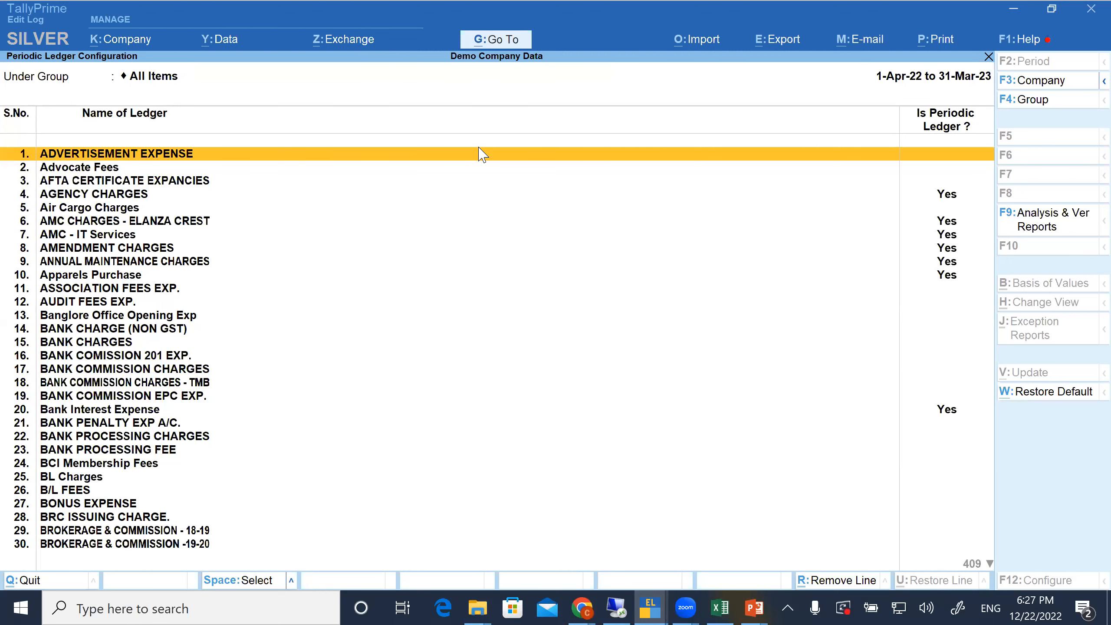
Examine which ledgers are marked as periodic ledgers, and return to the Data Analysis list
key(Down)
key(Down)
key(Down)
key(Down)
key(Down)
key(Down)
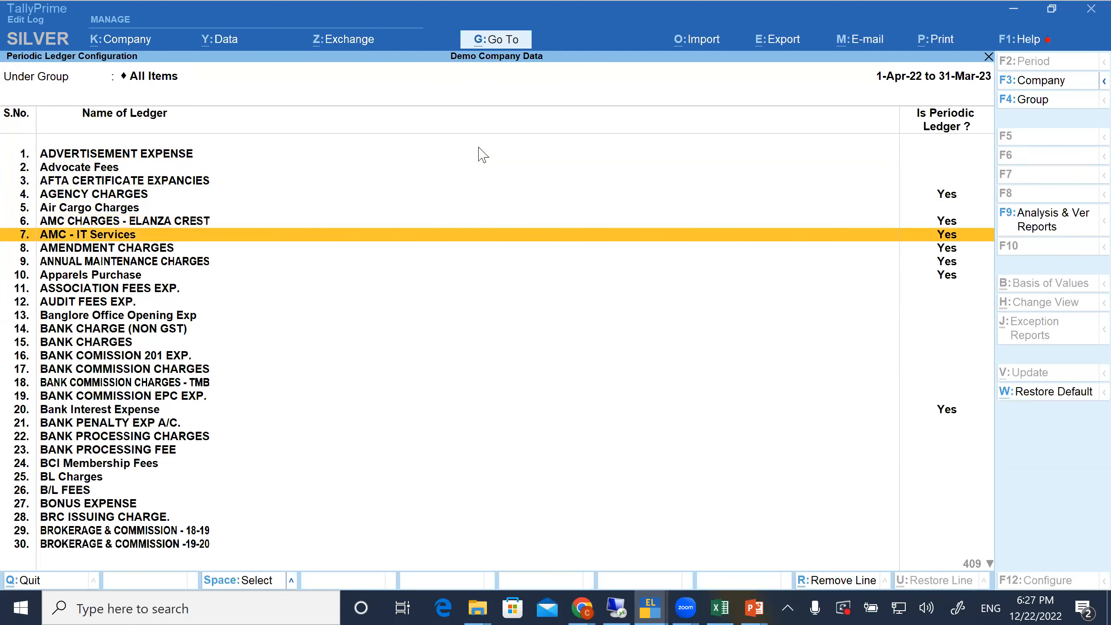
key(Down)
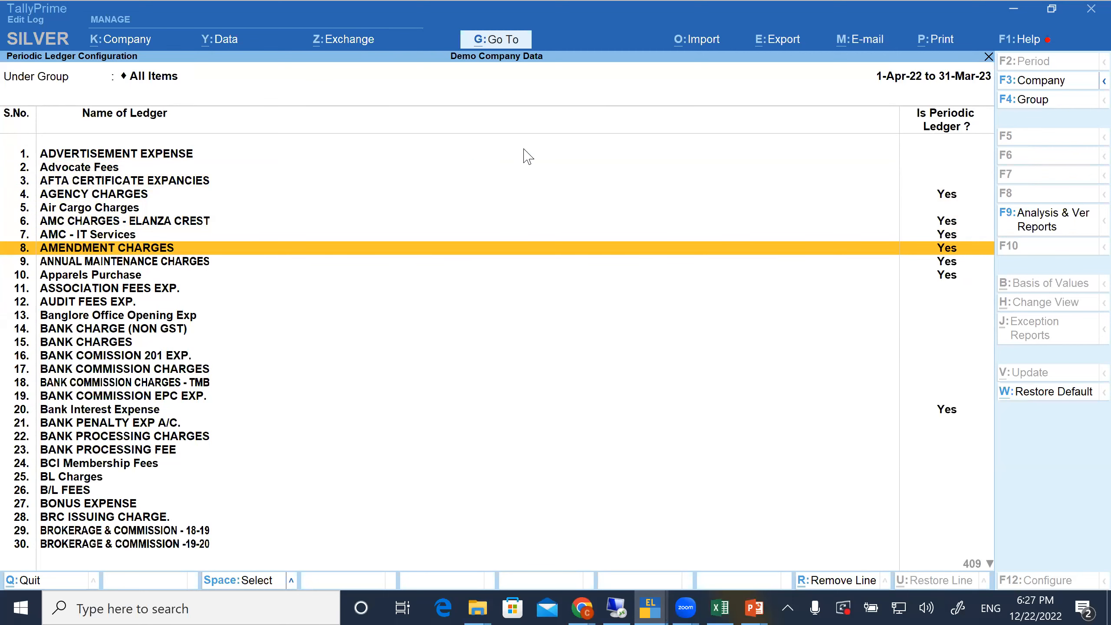
key(Escape)
key(Escape)
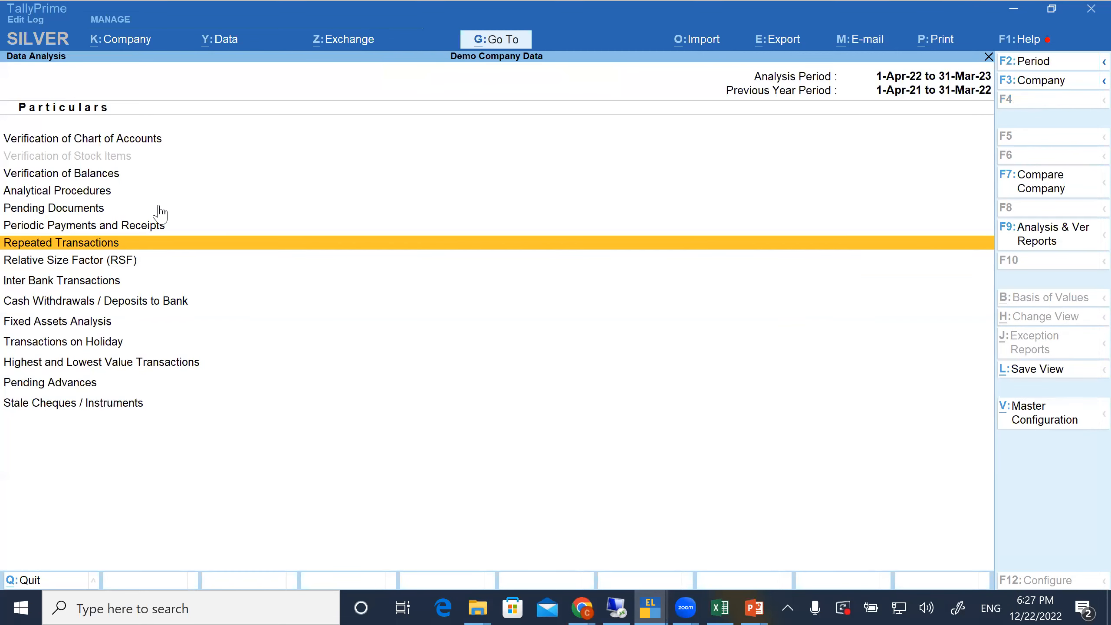
Review the Periodic Payments and Receipts report, including the monthly summary for AMC - IT Services, and close the report
click(119, 225)
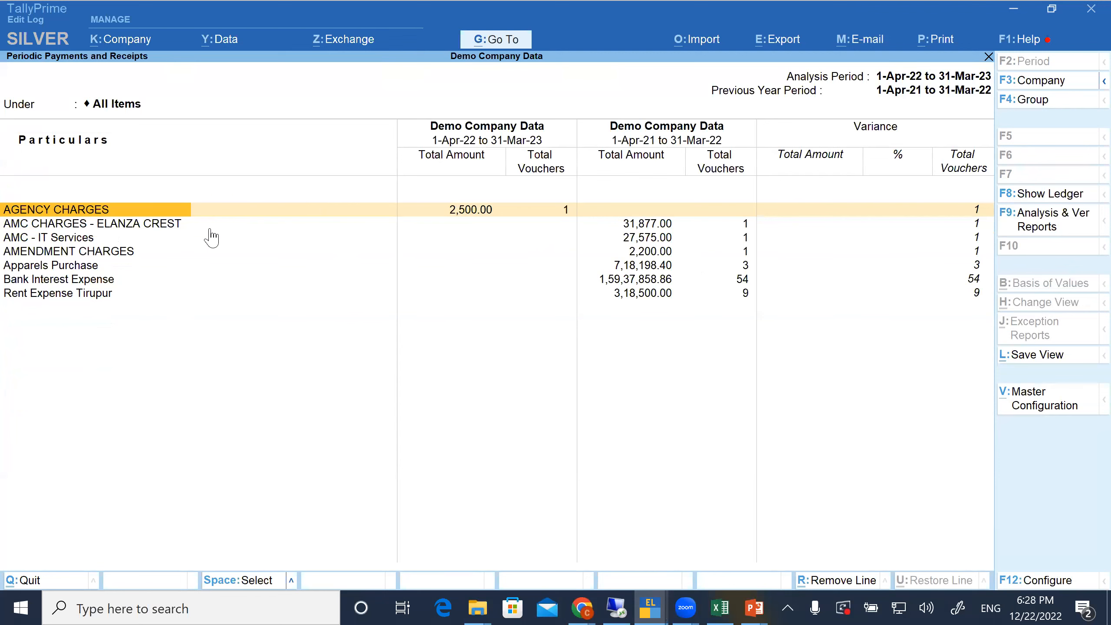
key(Down)
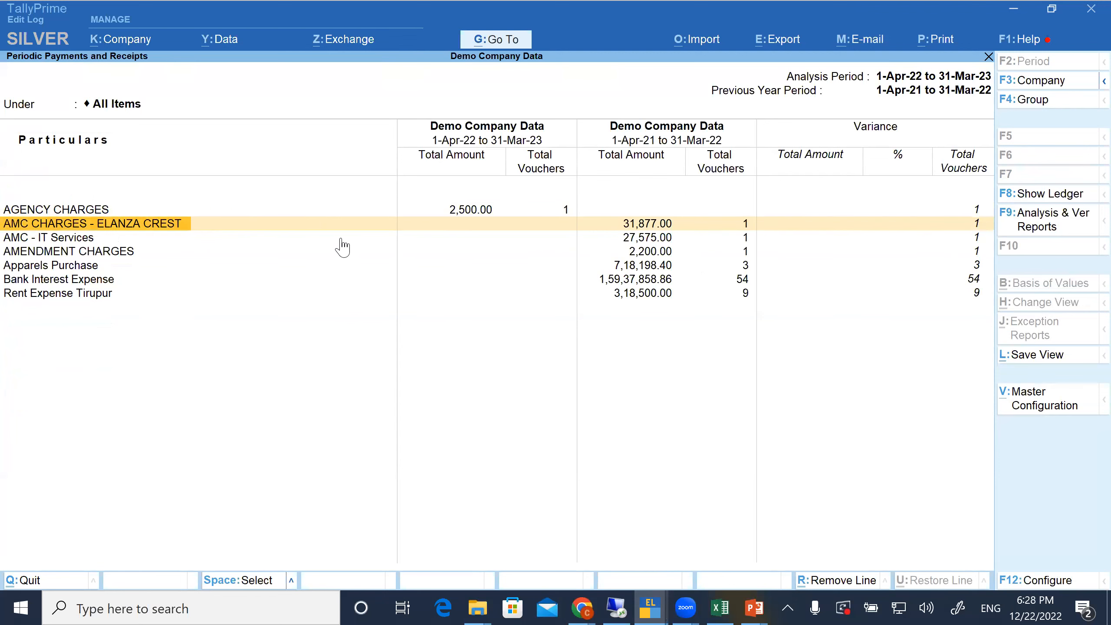
key(Down)
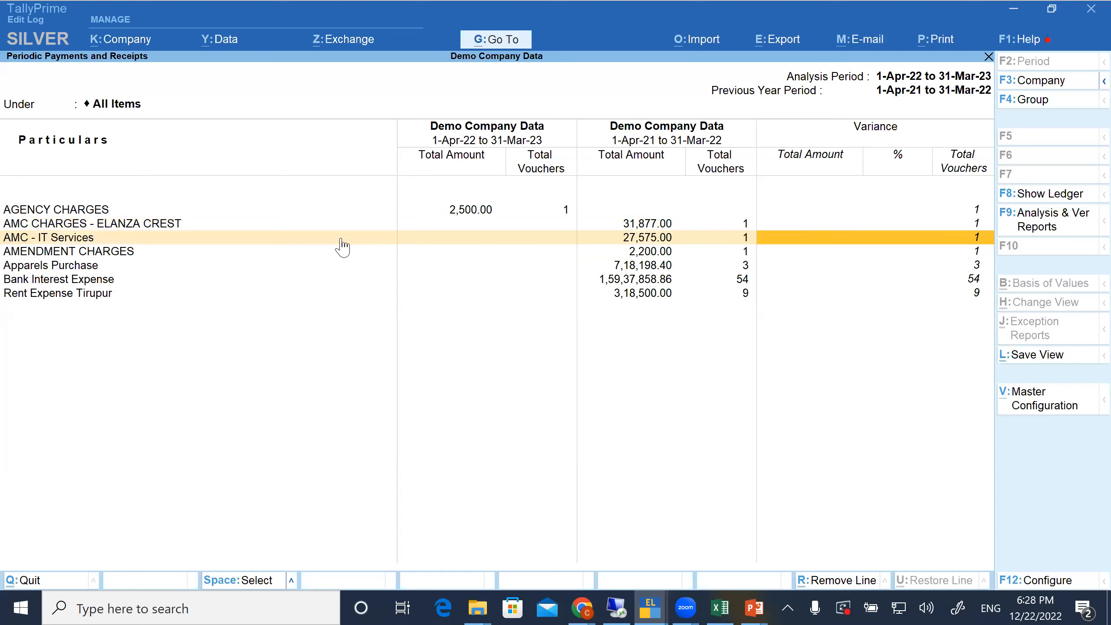
key(Return)
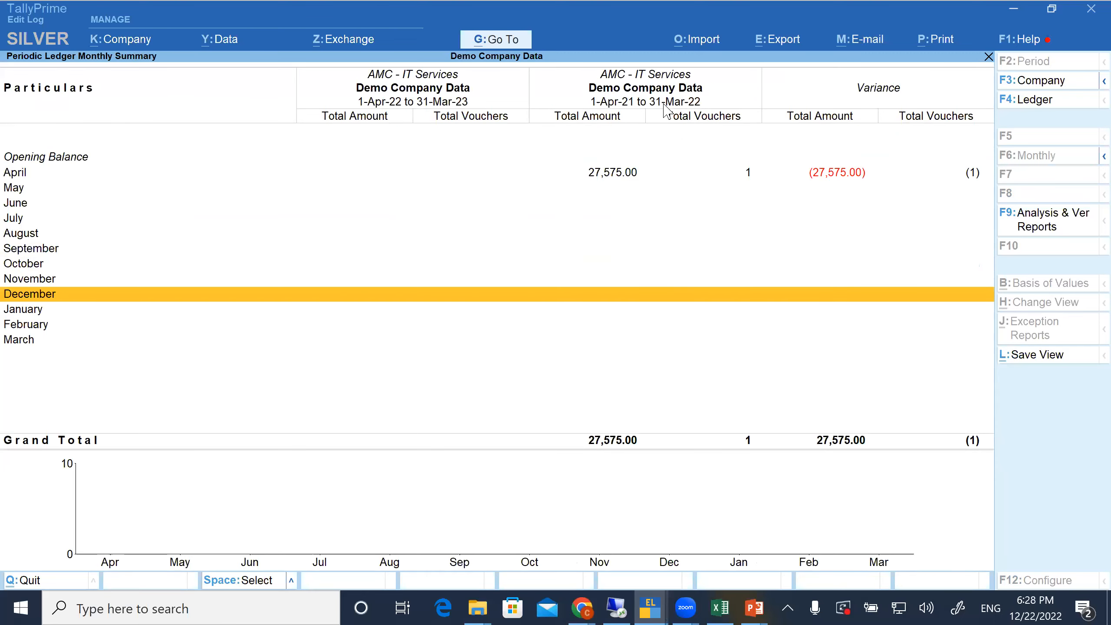
key(Home)
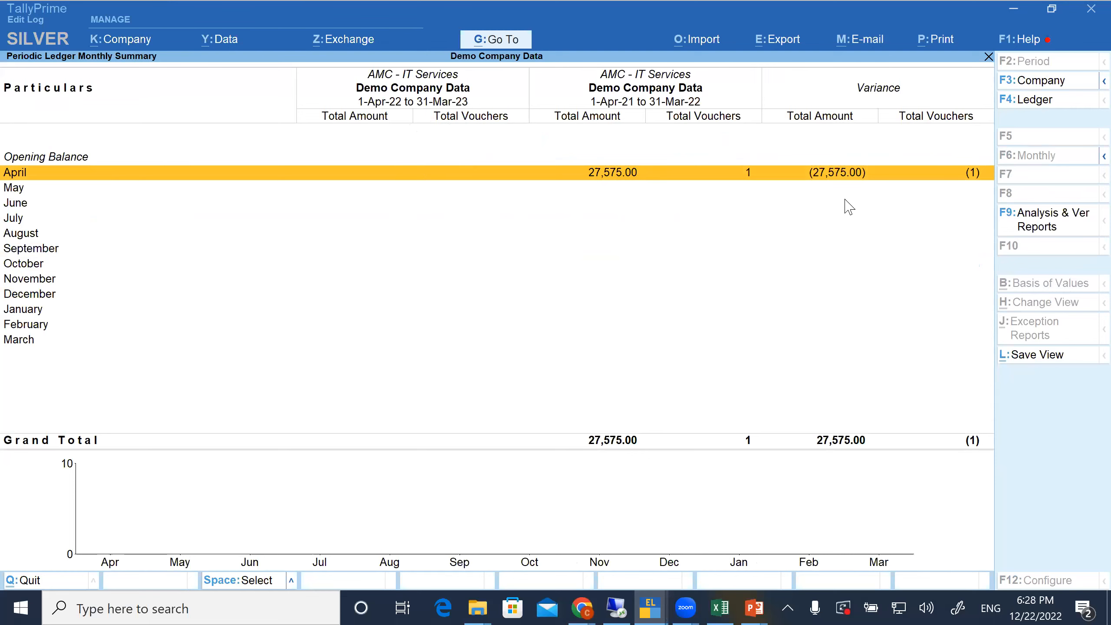
key(Escape)
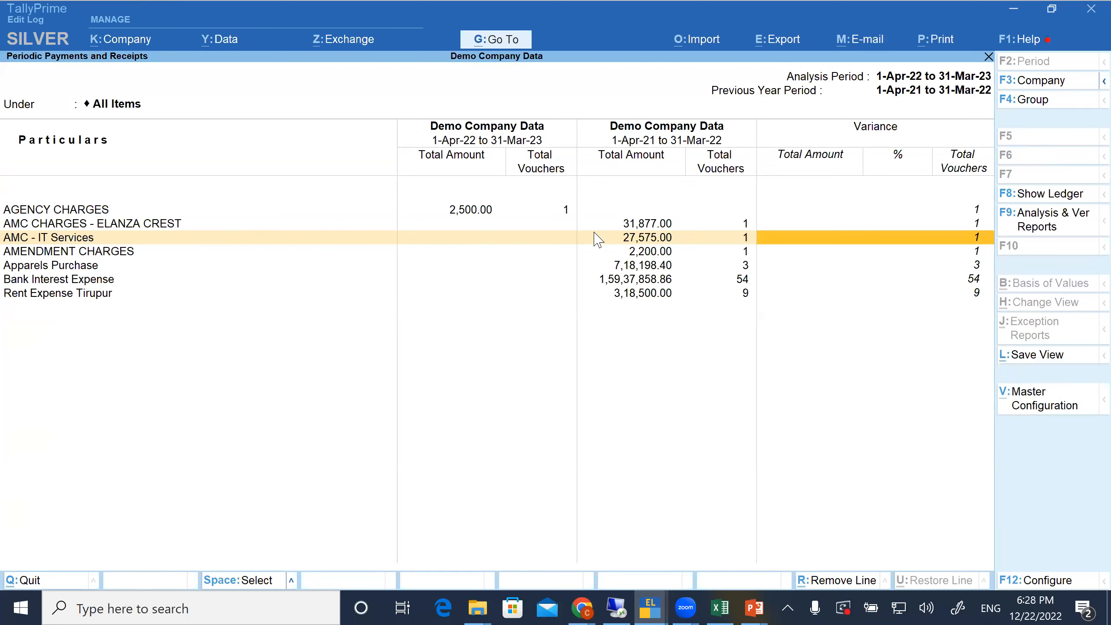
click(622, 280)
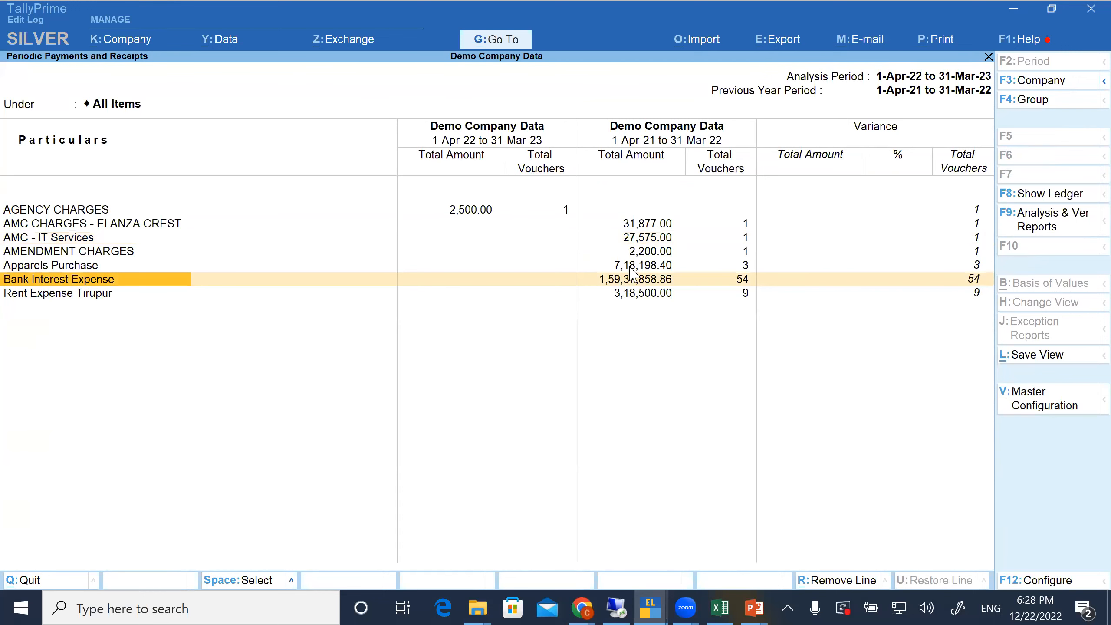
key(Escape)
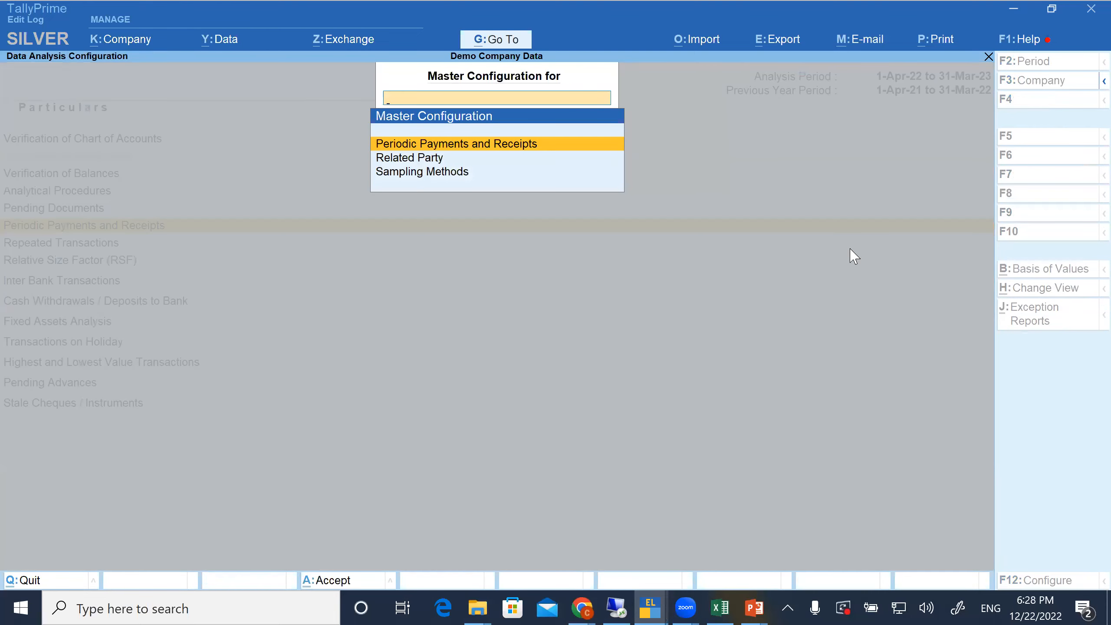
Open the master configuration for Related Party and look through its list of ledgers
key(Down)
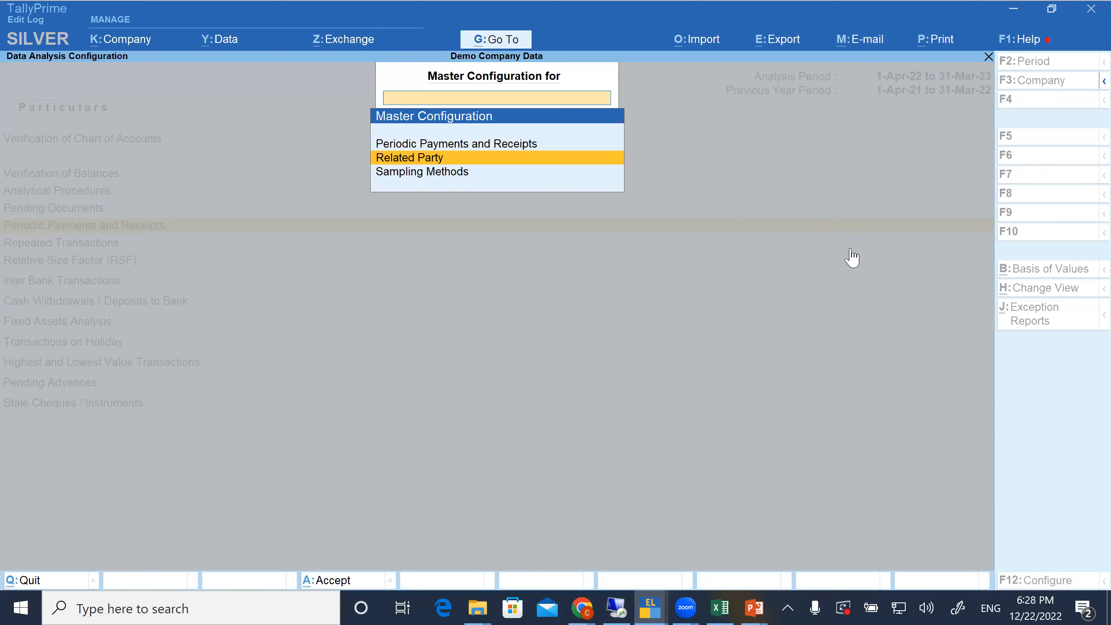
key(Return)
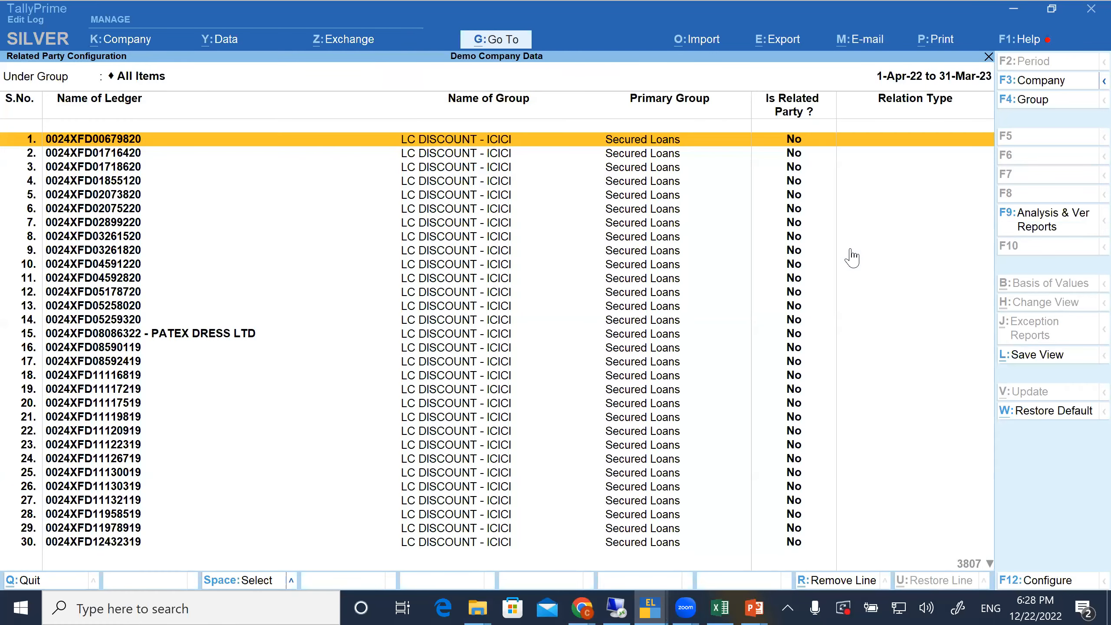
key(Page_Down)
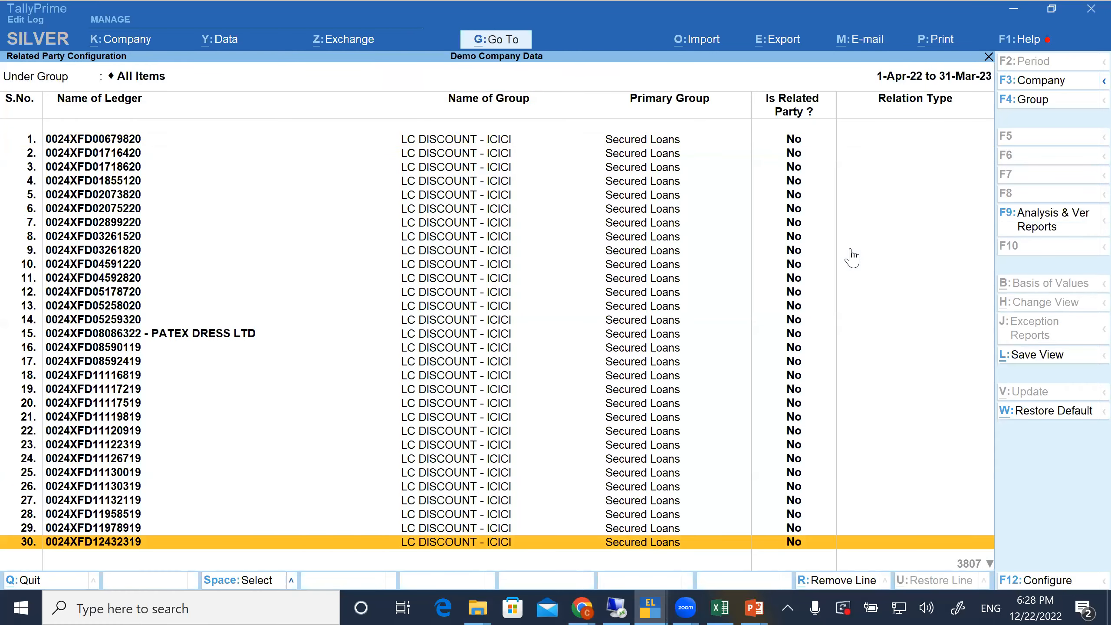
key(Page_Down)
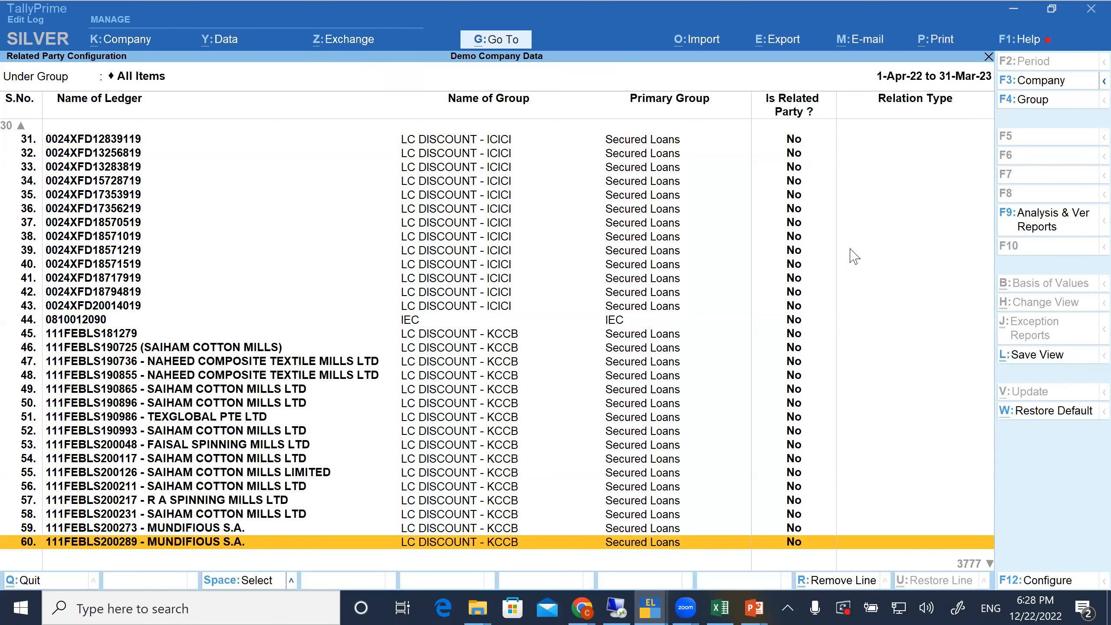
View the Related Party Details for the highlighted ledger, quit without changes, and return to the master configuration choices
key(ctrl+v)
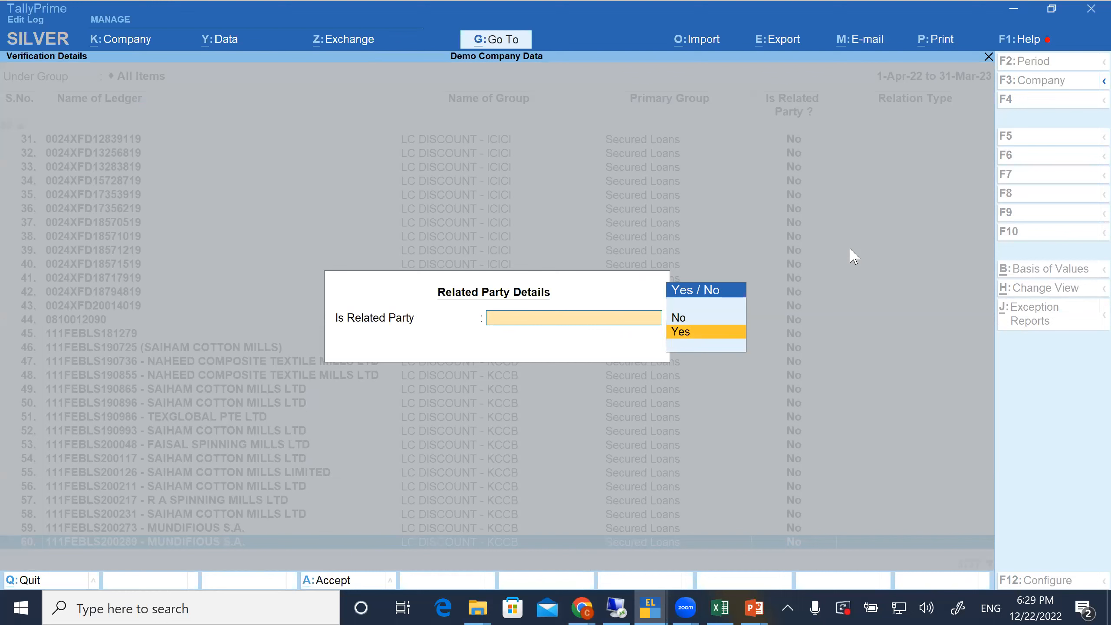
key(Escape)
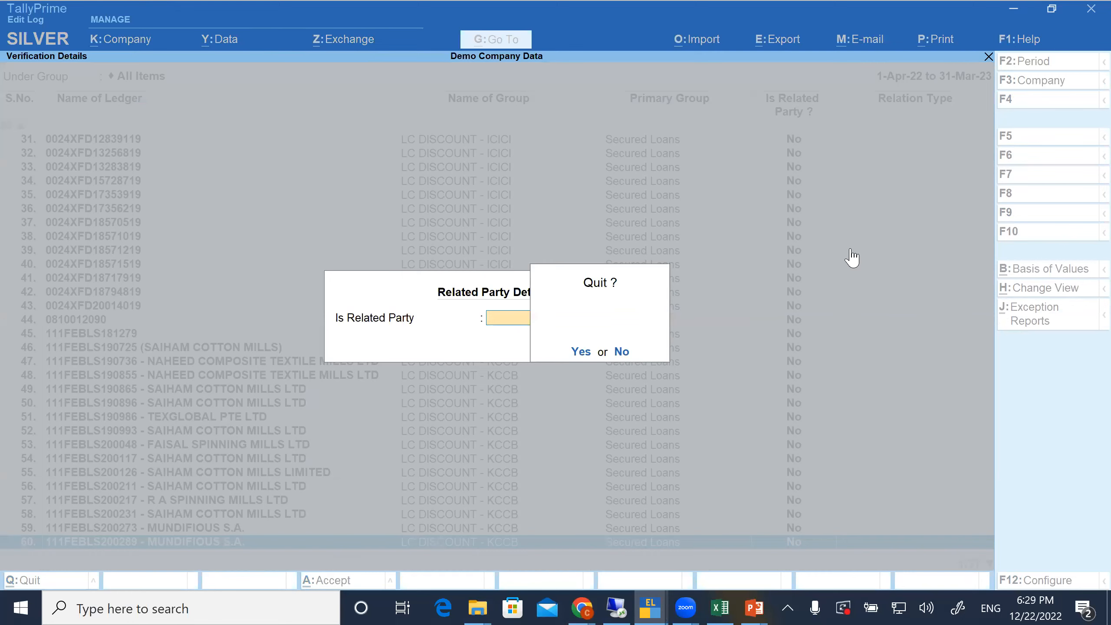
key(y)
key(Escape)
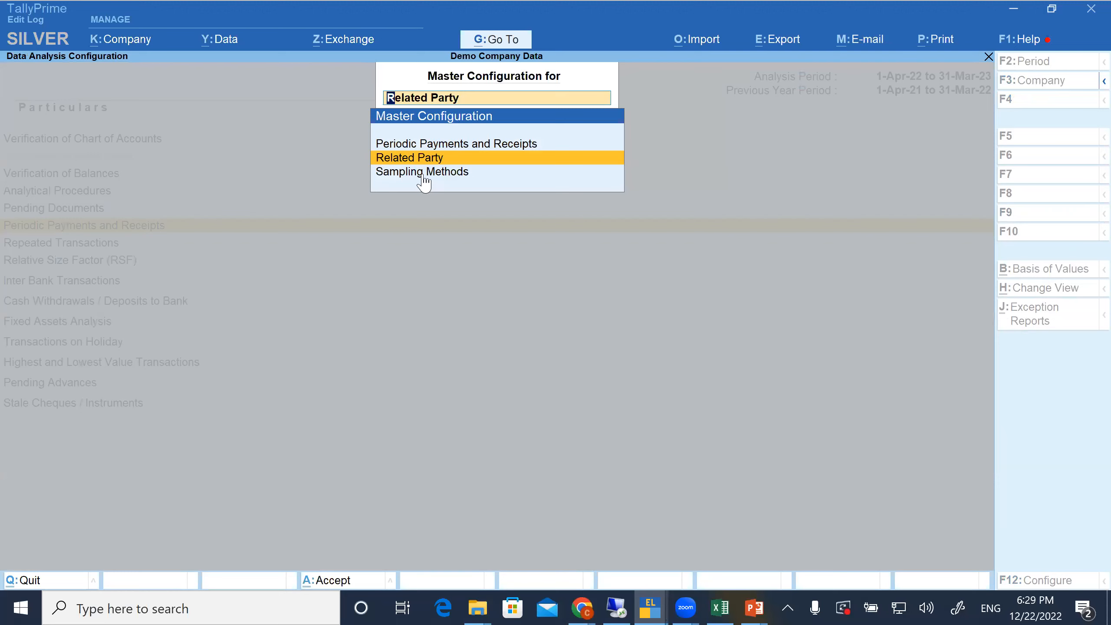
Open the master configuration for Sampling Methods and examine which sampling method is assigned to each voucher type
click(423, 176)
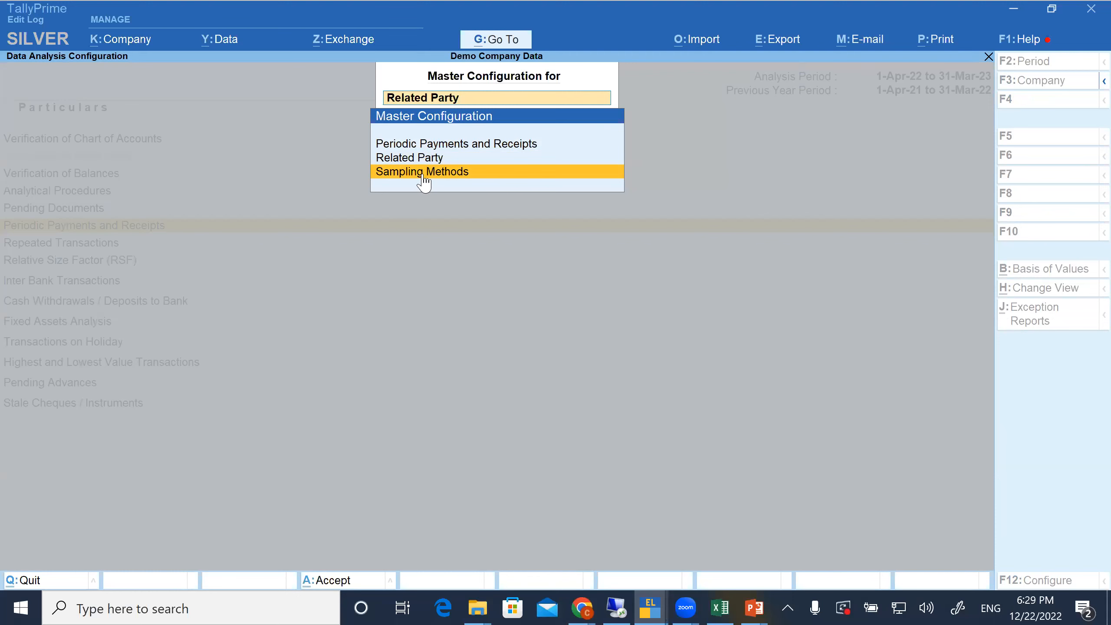
click(423, 177)
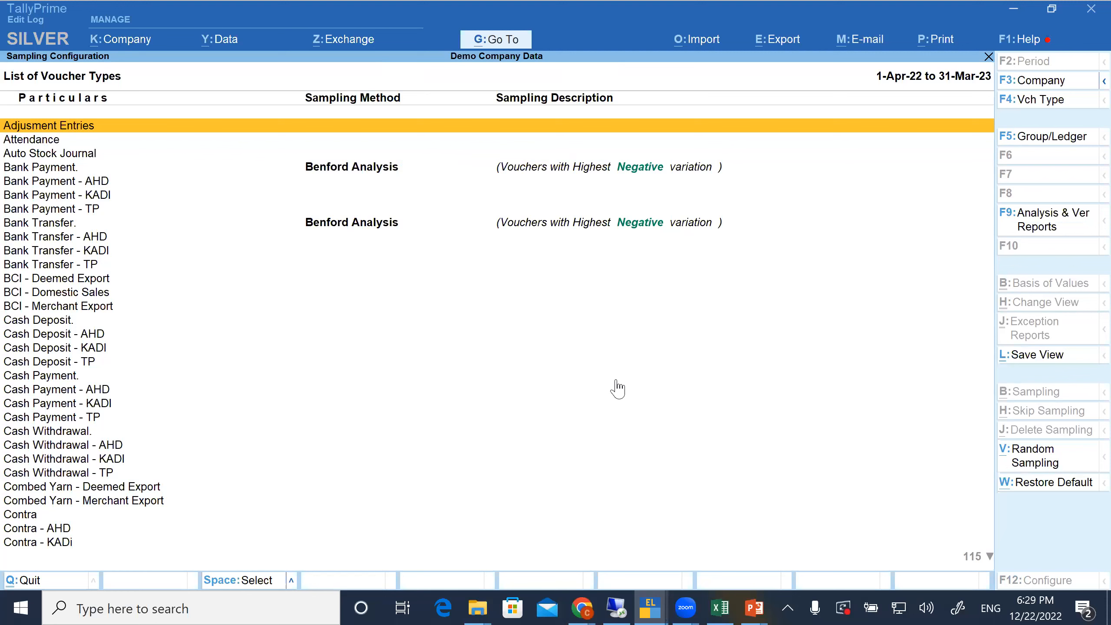
key(Down)
key(Down)
key(Down)
key(Down)
key(Down)
key(Down)
key(Down)
key(Down)
key(Down)
key(Down)
key(Down)
key(Down)
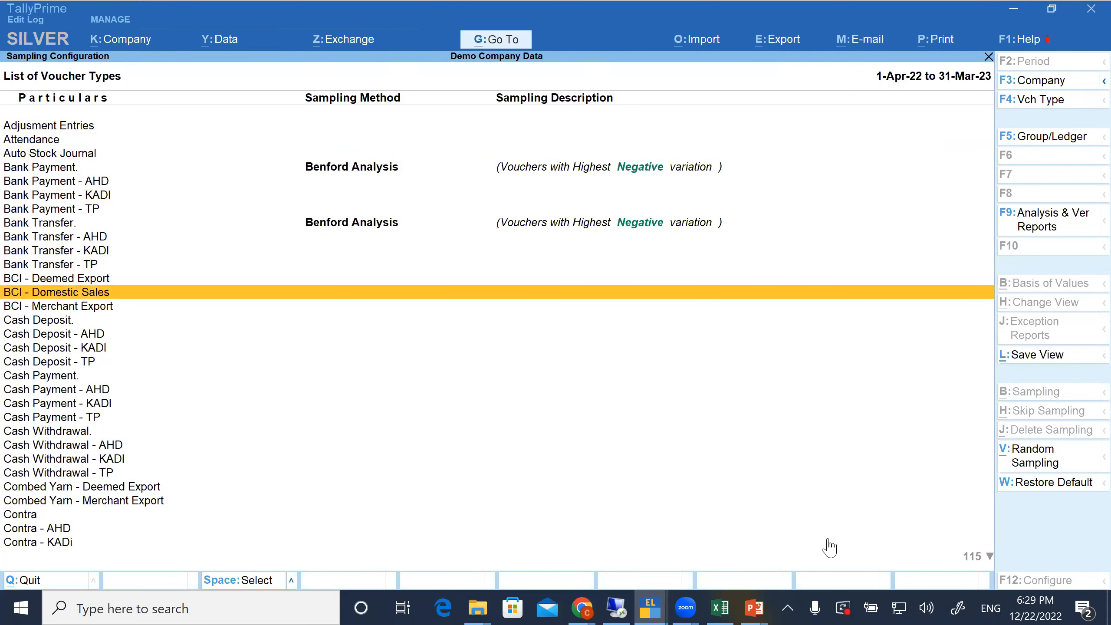
key(Down)
key(Down)
key(Down)
key(Down)
key(Down)
key(Down)
key(Down)
key(Down)
key(Down)
key(Down)
key(Down)
key(Down)
key(Down)
key(Down)
key(Down)
key(Down)
key(Down)
key(Down)
key(Down)
key(Down)
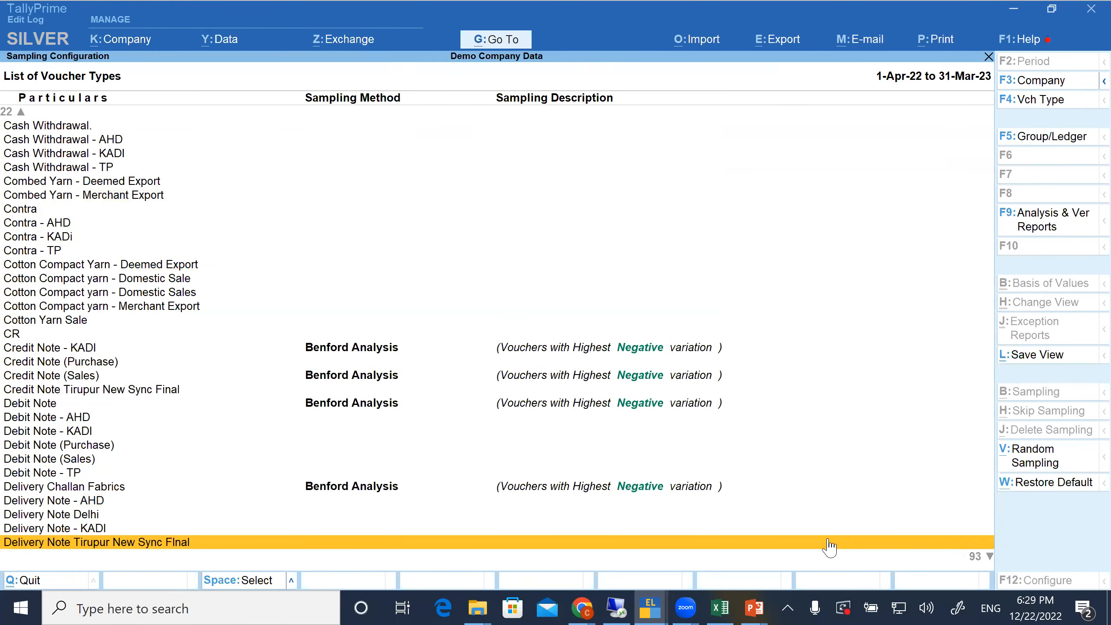
Select the Cash Withdrawal - AHD, Cash Withdrawal - TP and Combed Yarn - Deemed Export voucher types together
key(Home)
key(Down)
key(Down)
key(Down)
key(Down)
key(Down)
key(Down)
key(Down)
key(Down)
key(Down)
key(Down)
key(Down)
key(Down)
key(Down)
key(Down)
key(Down)
key(Down)
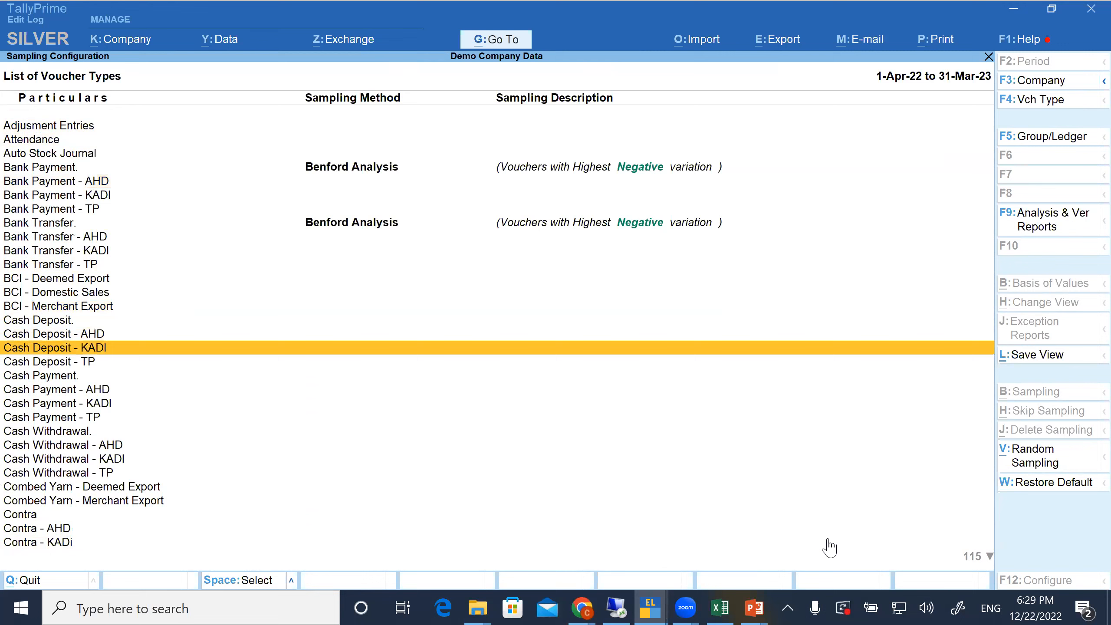
key(Down)
key(Down)
key(Down)
key(Down)
key(Down)
key(Down)
key(Down)
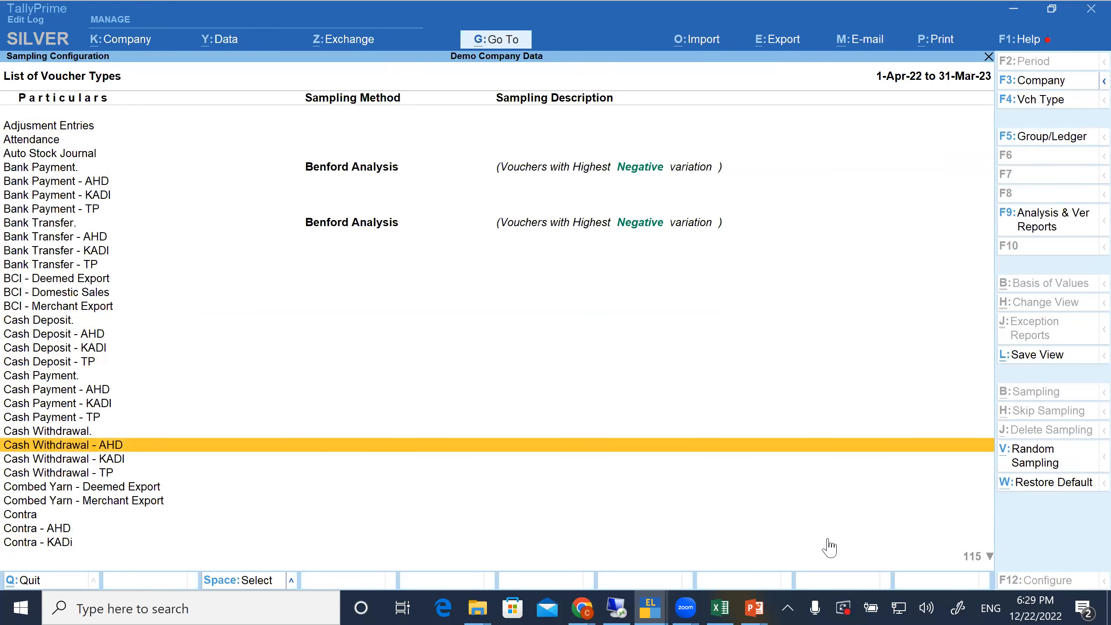
key(space)
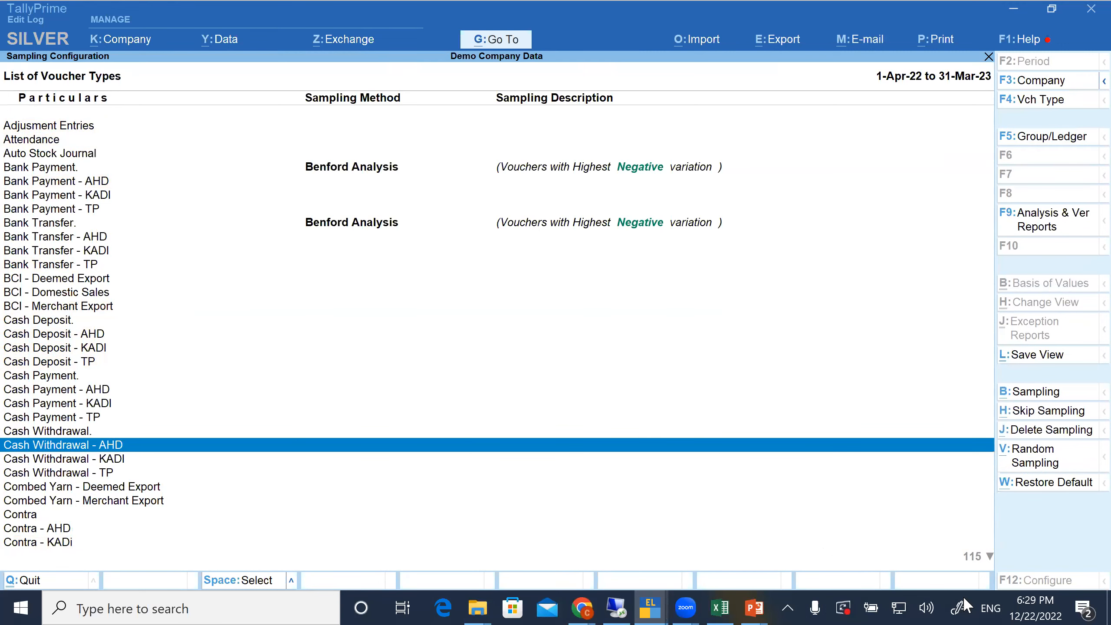
key(Down)
key(Down)
key(space)
key(Down)
key(space)
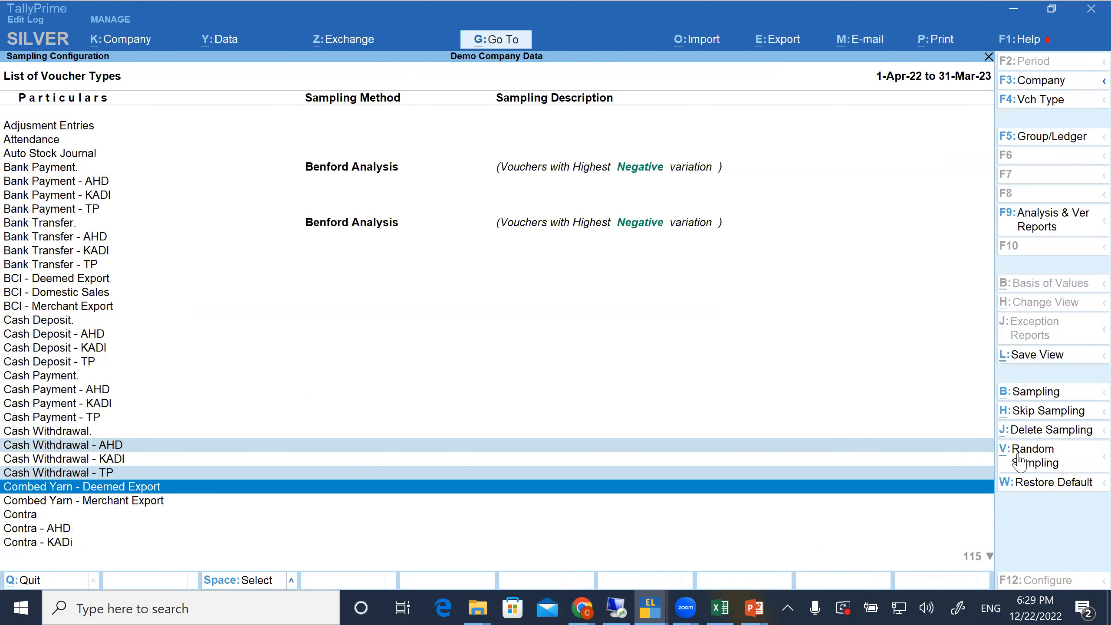
Open the sampling methods for the selected voucher types, and view the Amount Range settings without entering amounts
click(1026, 399)
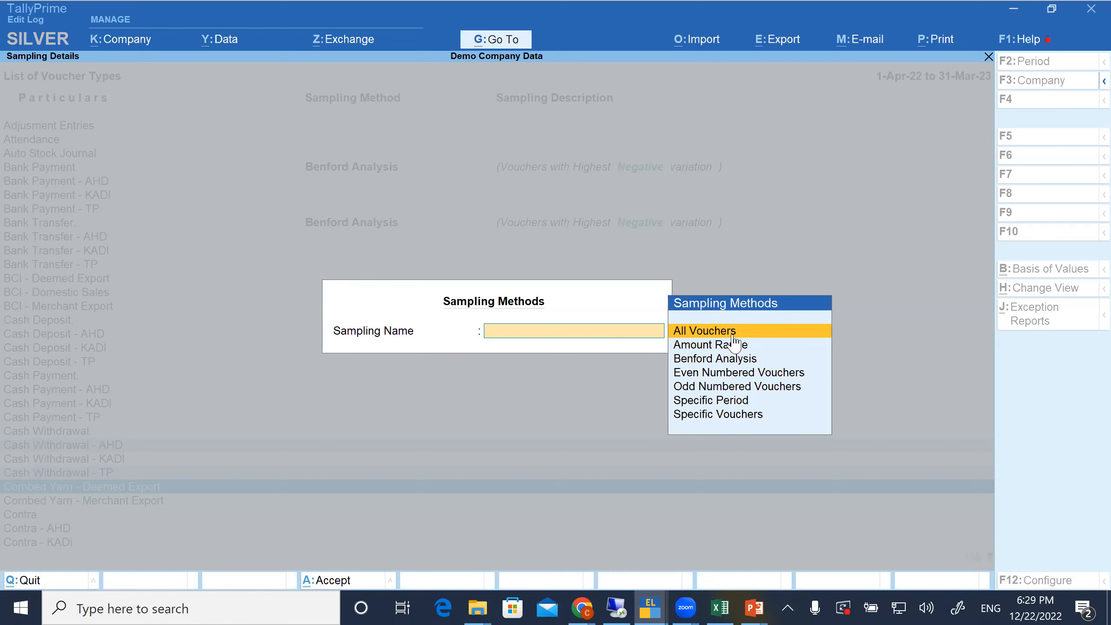
click(710, 349)
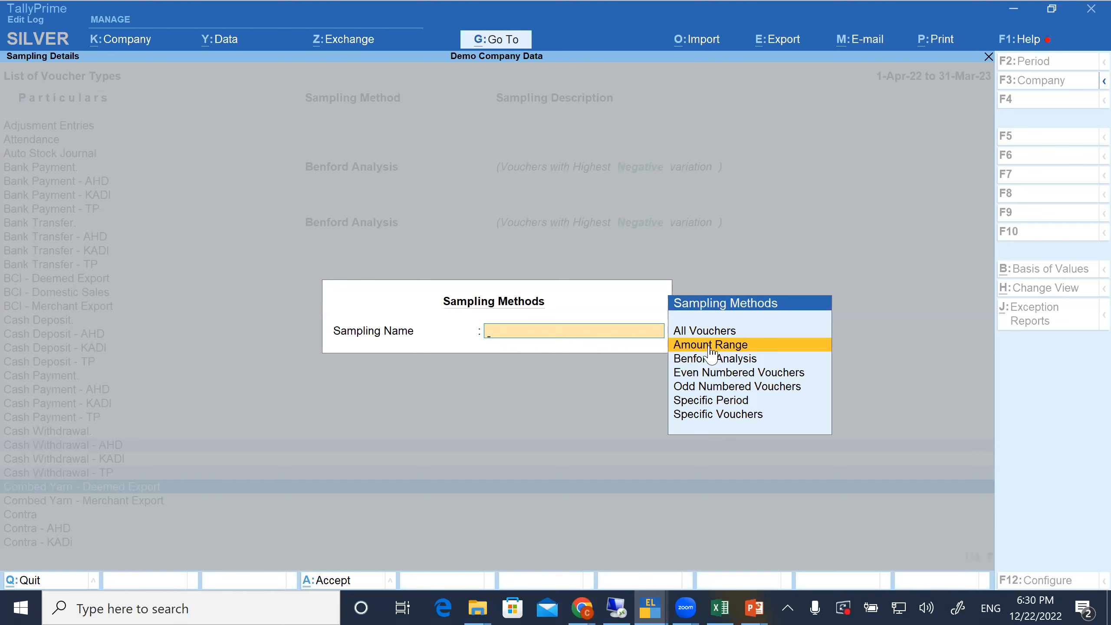
click(712, 347)
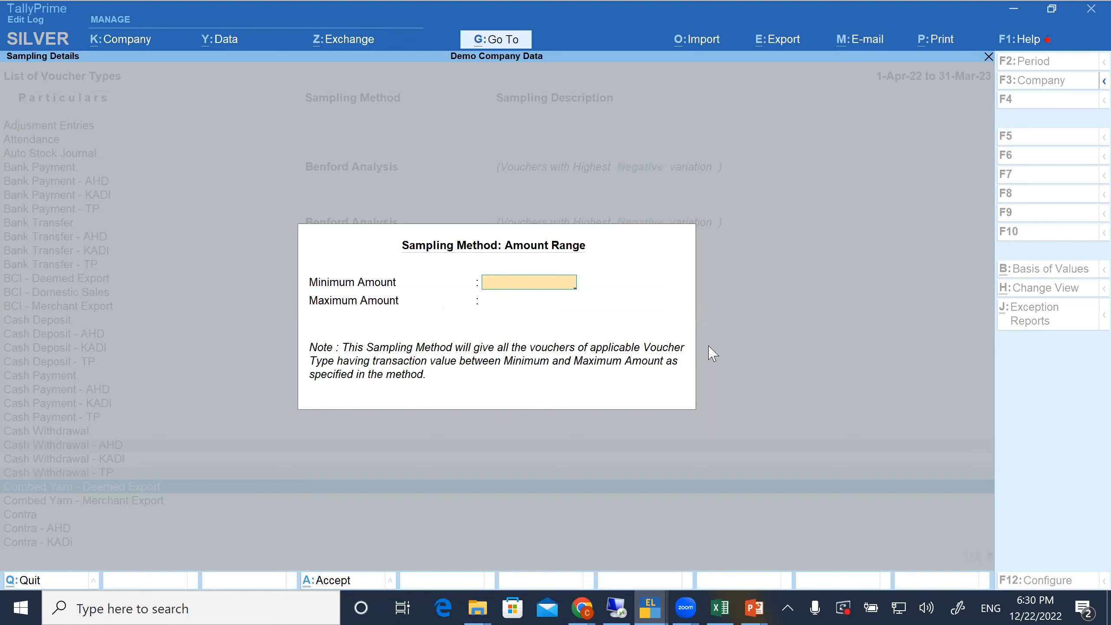
key(Escape)
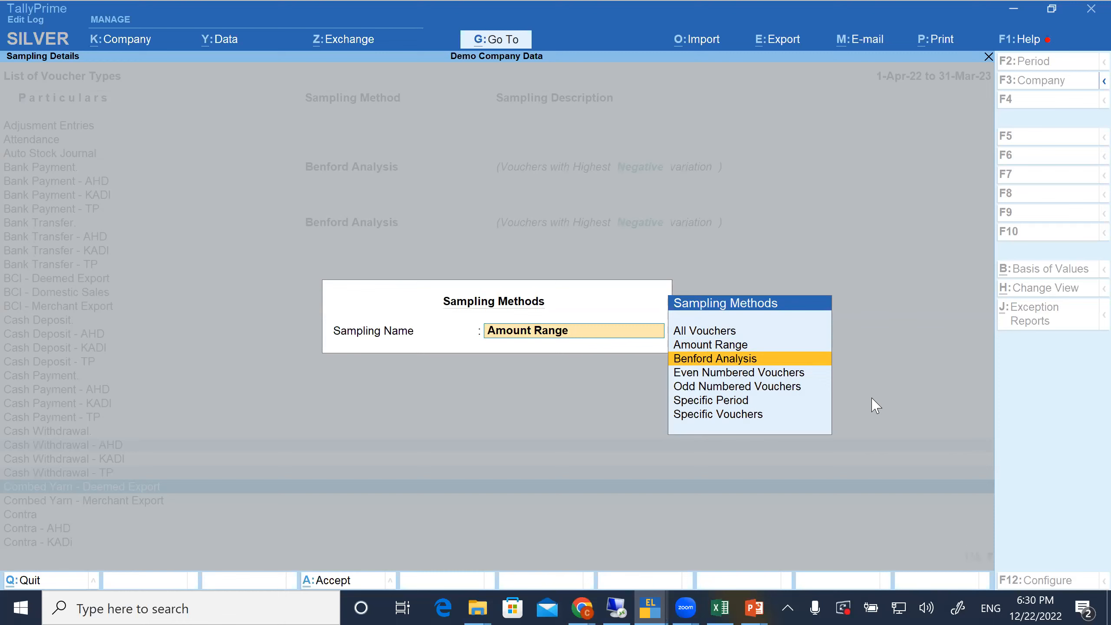
key(Down)
key(Down)
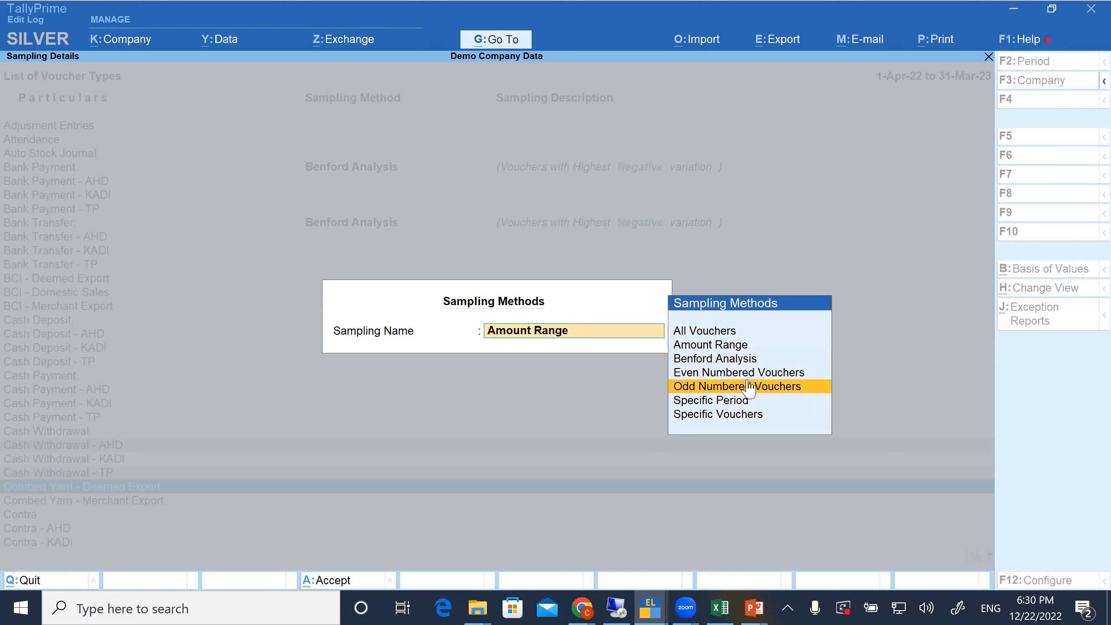
View and leave the Specific Period settings, and assign the All Vouchers sampling method to the selected voucher types
click(718, 402)
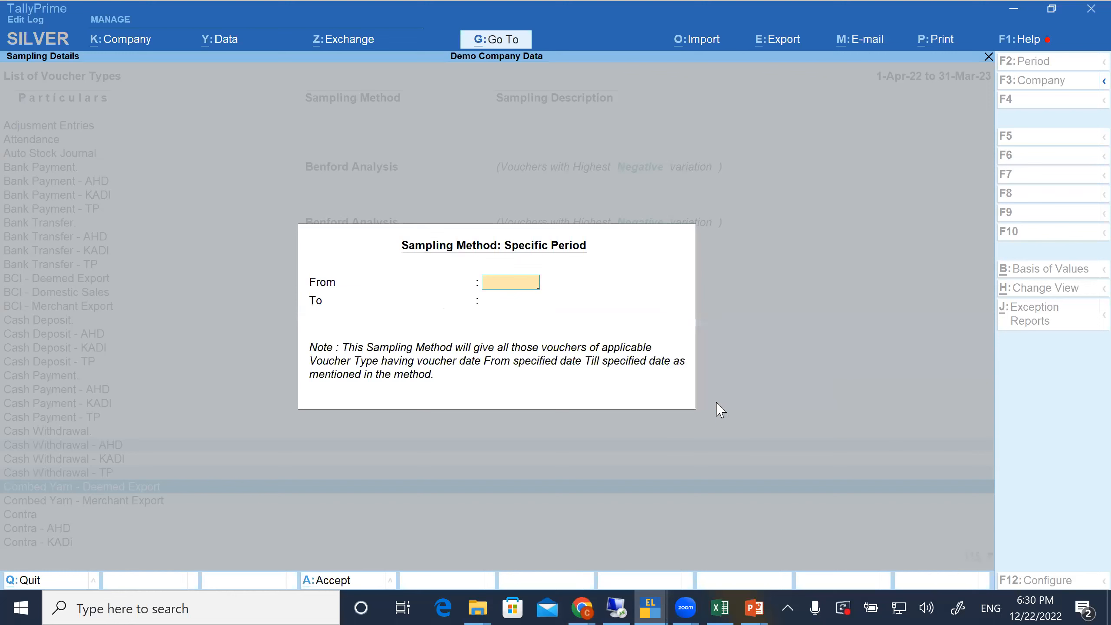
key(Escape)
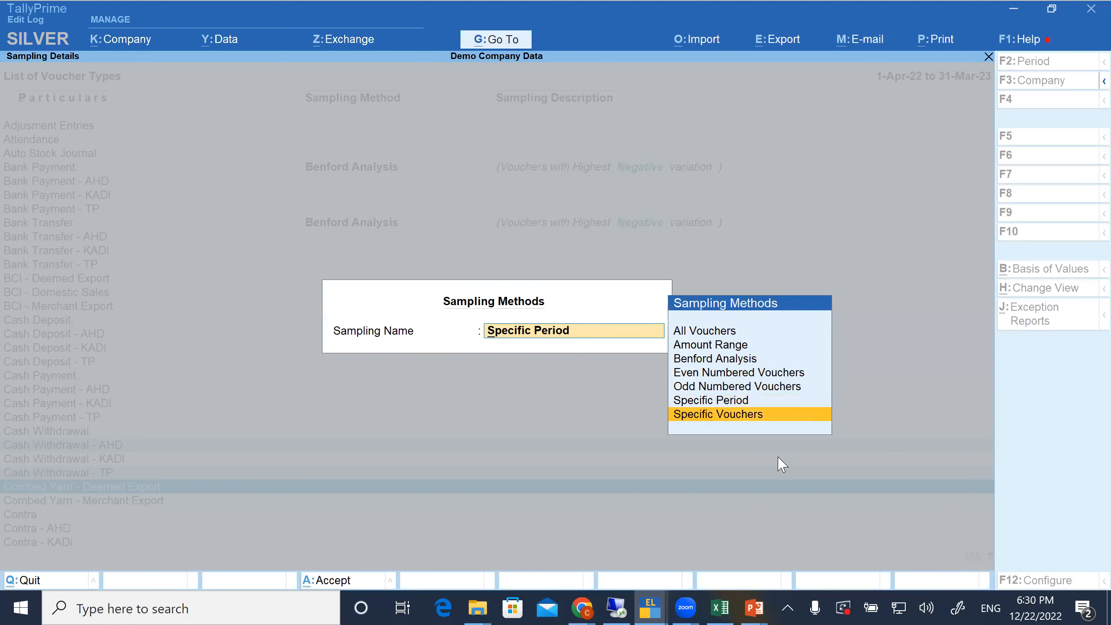
click(745, 335)
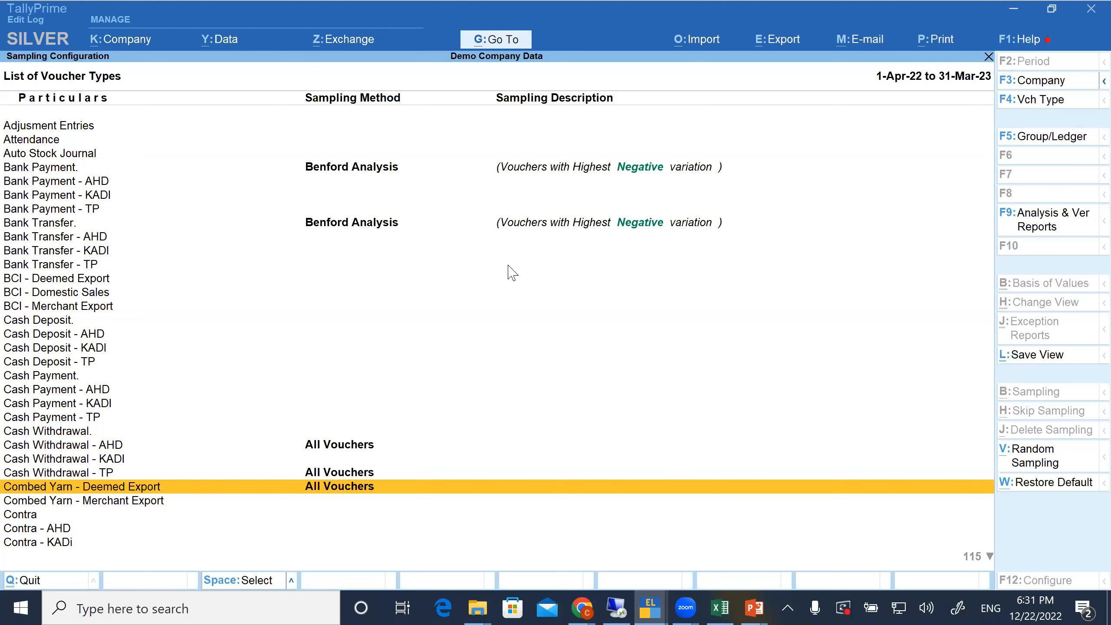
Examine the sampling methods and descriptions assigned to the remaining voucher types through the end of the list
key(Escape)
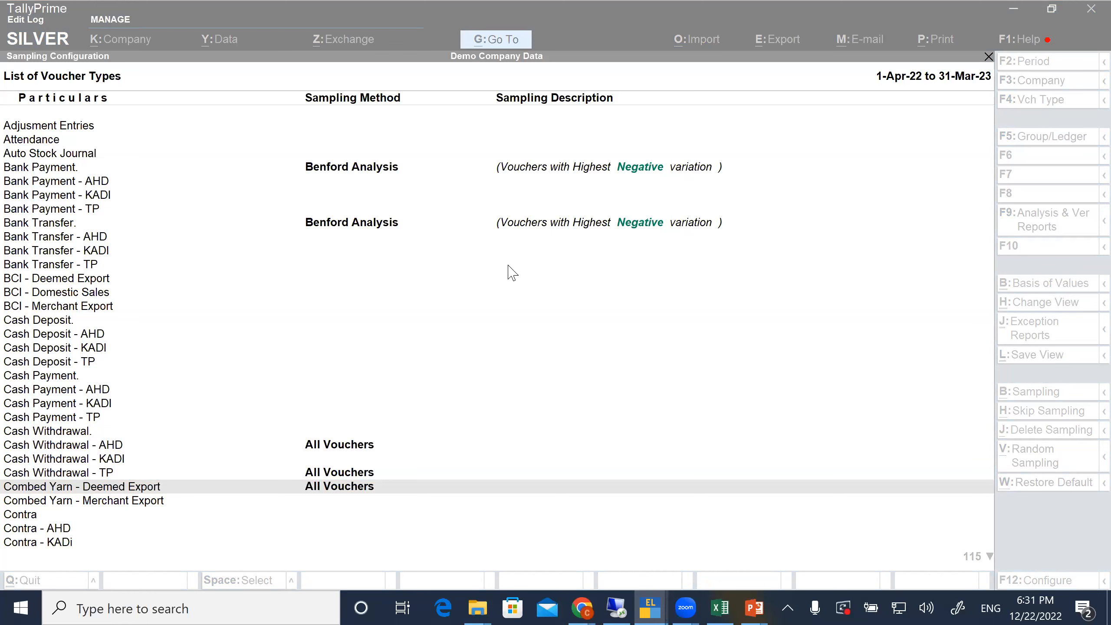
click(293, 388)
key(Down)
key(Down)
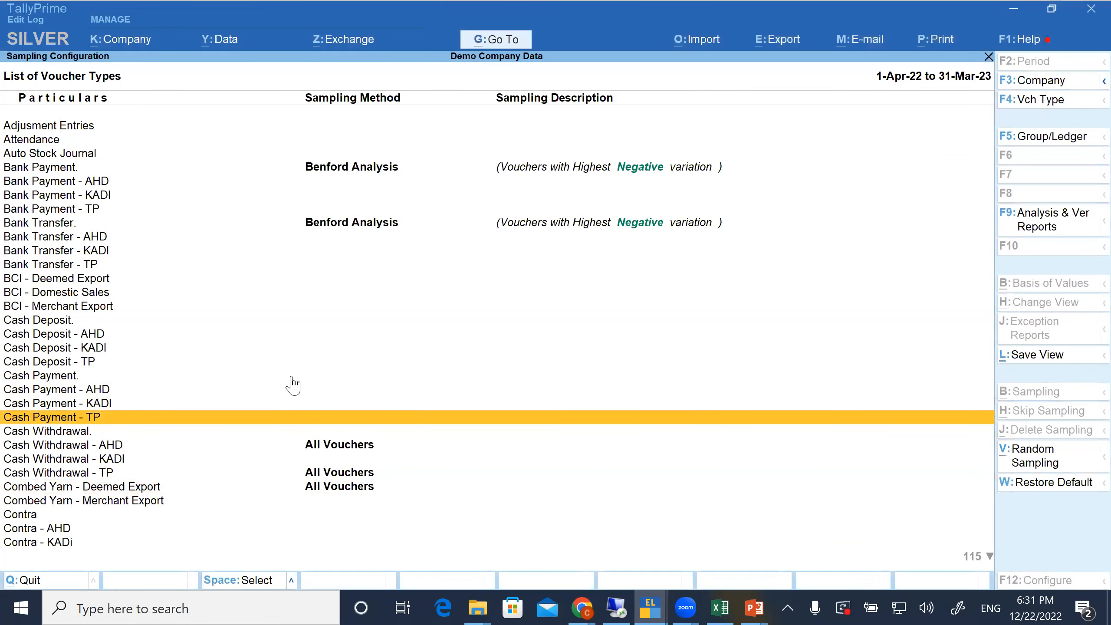
key(Down)
key(Down)
key(Down)
key(Down)
key(Down)
key(Down)
key(Down)
key(Down)
key(Down)
key(Down)
key(Down)
key(Down)
key(Down)
key(Down)
key(Down)
key(Down)
key(Down)
key(Down)
key(Down)
key(Down)
key(Down)
key(Down)
key(Down)
key(Down)
key(Down)
key(Down)
key(Down)
key(Down)
key(Down)
key(Down)
key(Down)
key(Down)
key(Down)
key(Down)
key(Down)
key(Down)
key(Down)
key(Down)
key(Down)
key(Down)
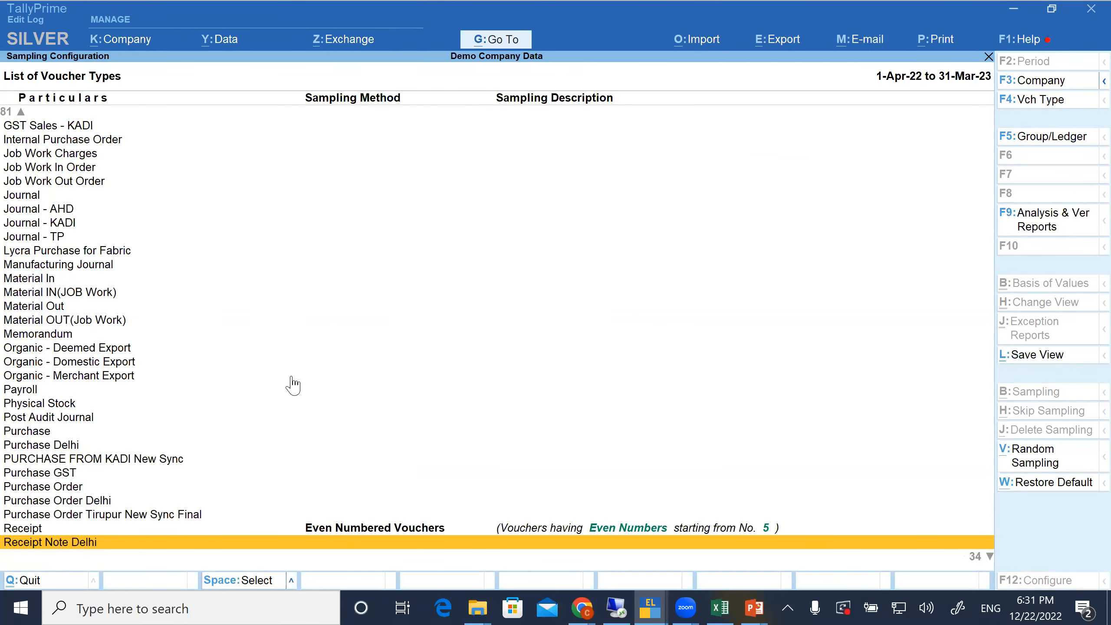
key(Down)
key(Down)
key(Down)
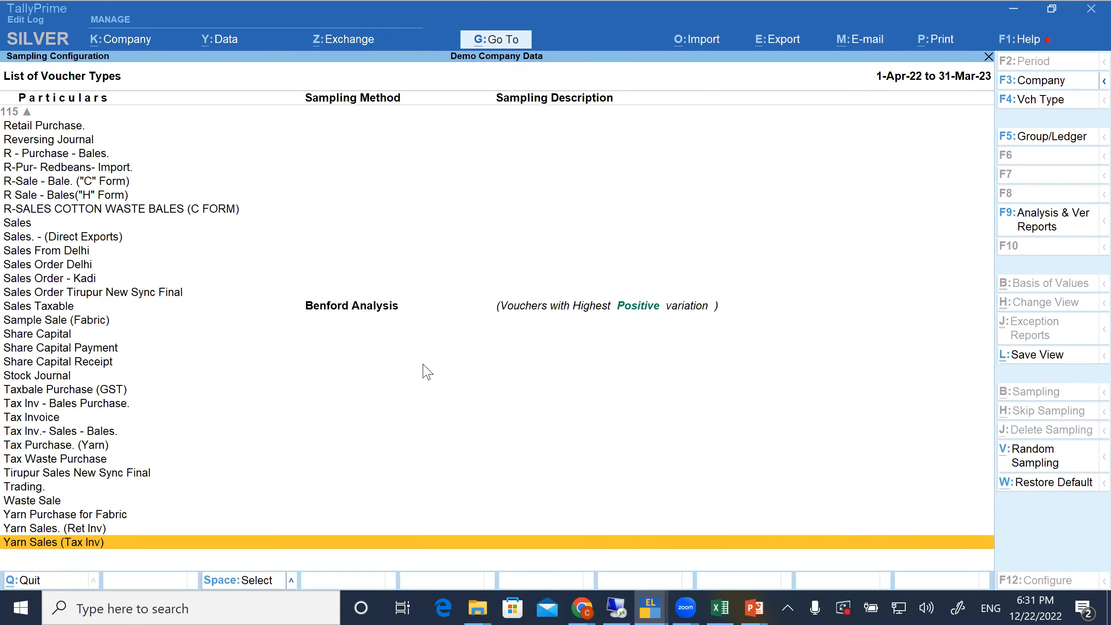
Leave the sampling configuration and open the Verification of Chart of Accounts report in Data Analysis
key(Escape)
key(Escape)
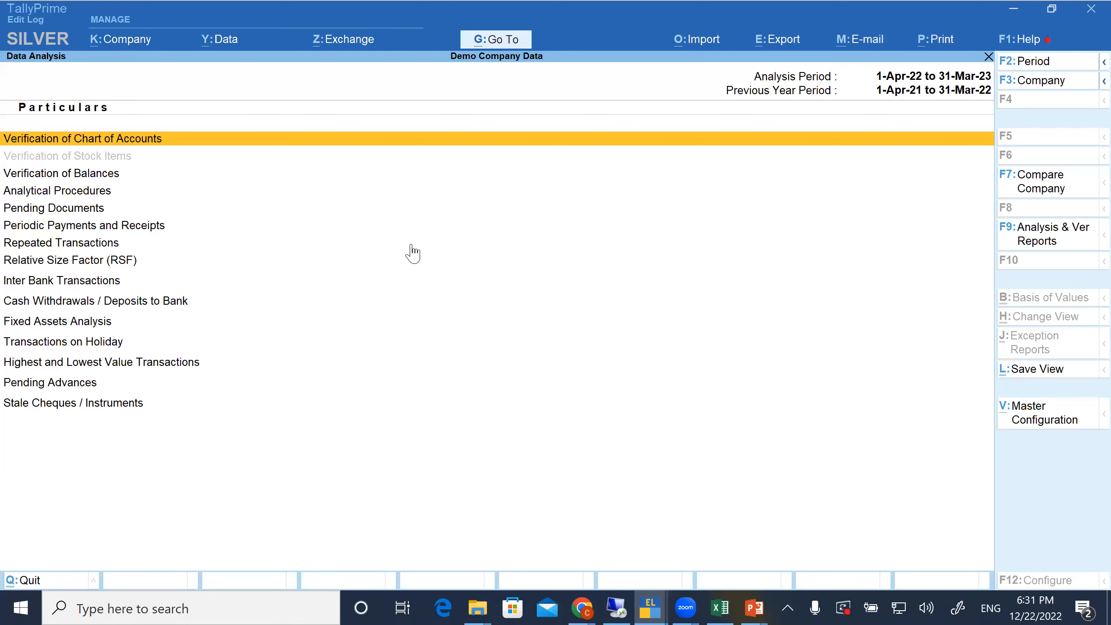
key(Return)
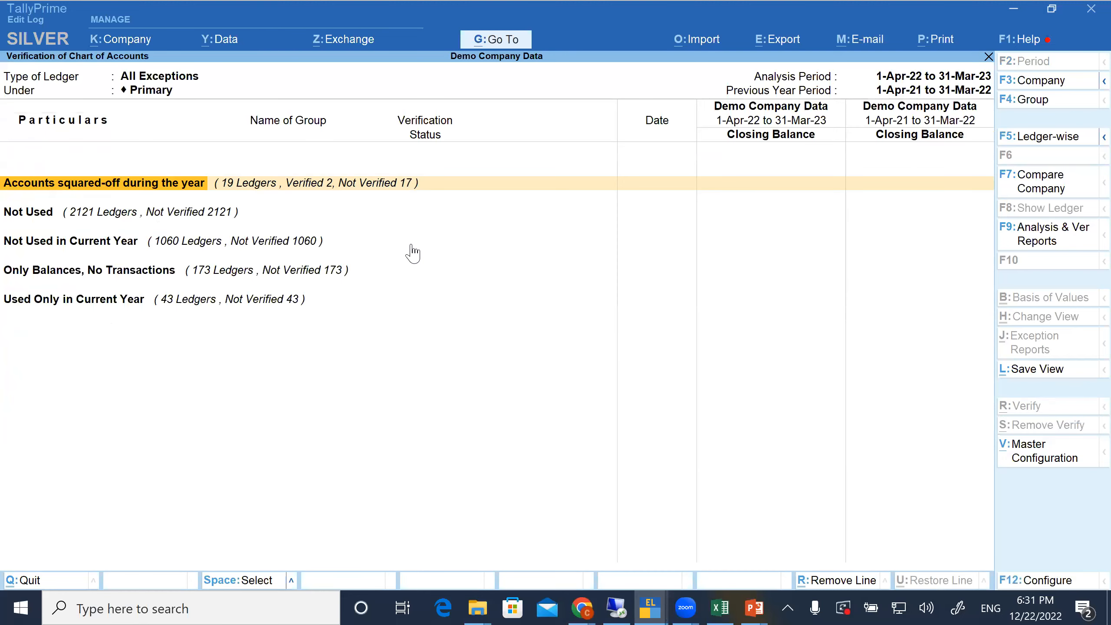
Set the Data Analysis period to 1-Apr-21 to 31-Mar-22 and reopen Verification of Chart of Accounts
key(Escape)
key(F2)
text(2021)
key(Return)
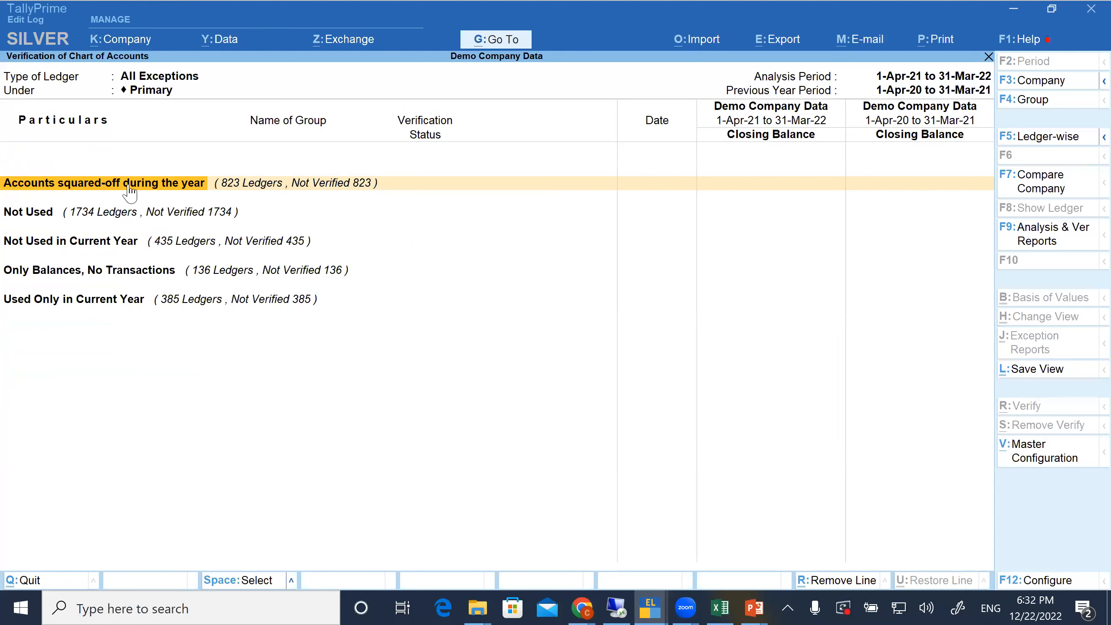
Examine the debit and credit transactions of the ledgers listed under Accounts squared-off during the year
click(164, 180)
key(Return)
key(Page_Down)
key(Page_Down)
key(Page_Down)
key(Page_Down)
key(Page_Down)
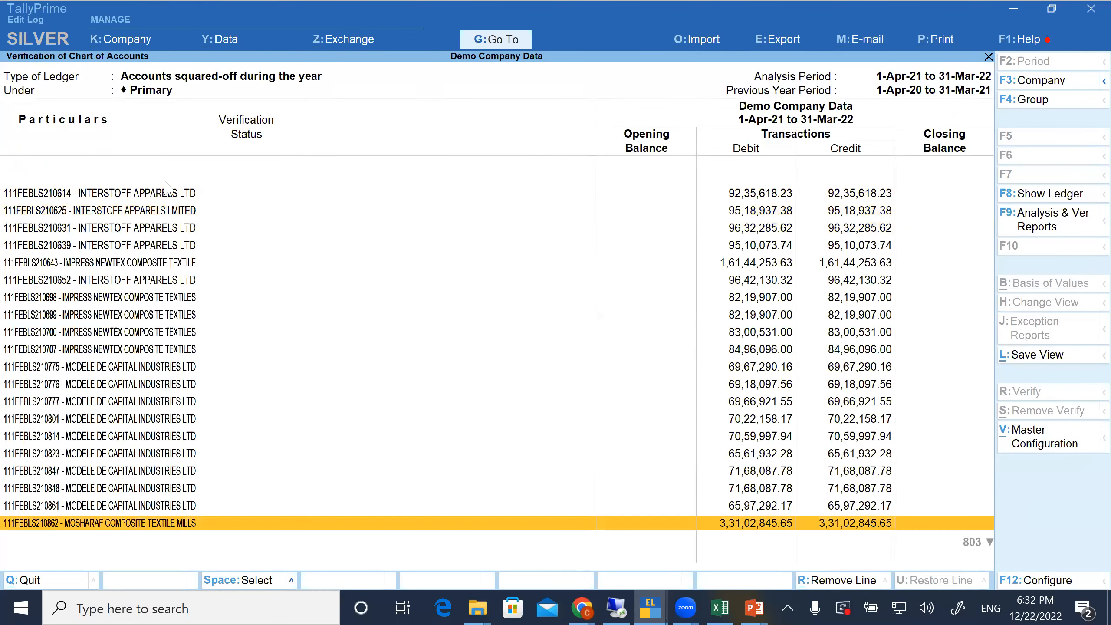
key(Page_Down)
key(Page_Down)
key(Page_Down)
key(Page_Down)
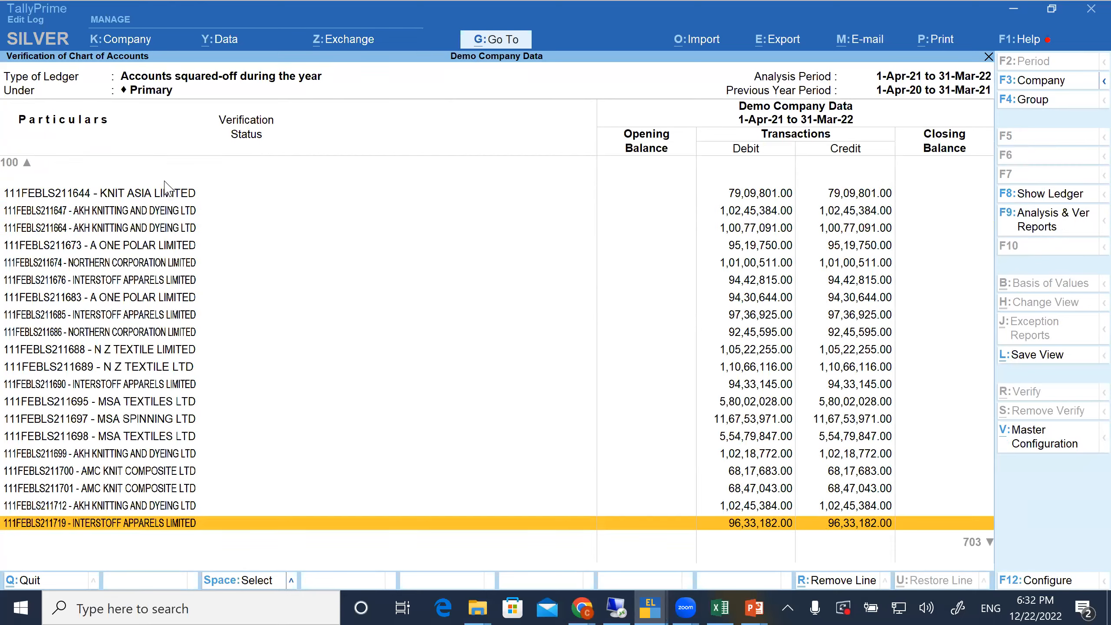
key(Page_Down)
key(Page_Down)
key(Page_Down)
key(Page_Down)
key(Page_Down)
key(Page_Down)
key(Page_Down)
key(Page_Down)
key(Page_Down)
key(Page_Down)
key(Page_Down)
key(Page_Down)
key(Page_Down)
key(Page_Down)
key(Page_Down)
key(Page_Down)
key(Page_Down)
key(Page_Down)
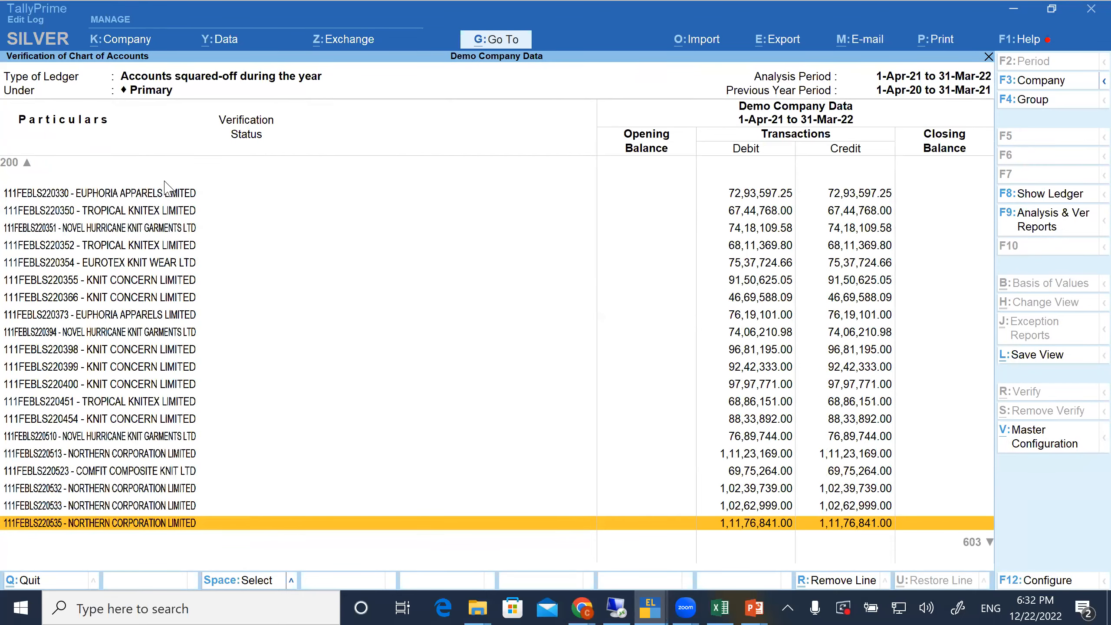
key(Page_Down)
key(Page_Down)
key(Page_Down)
key(Page_Down)
key(Page_Down)
key(Page_Down)
key(Page_Down)
key(Page_Down)
key(Page_Down)
key(Page_Down)
key(Page_Down)
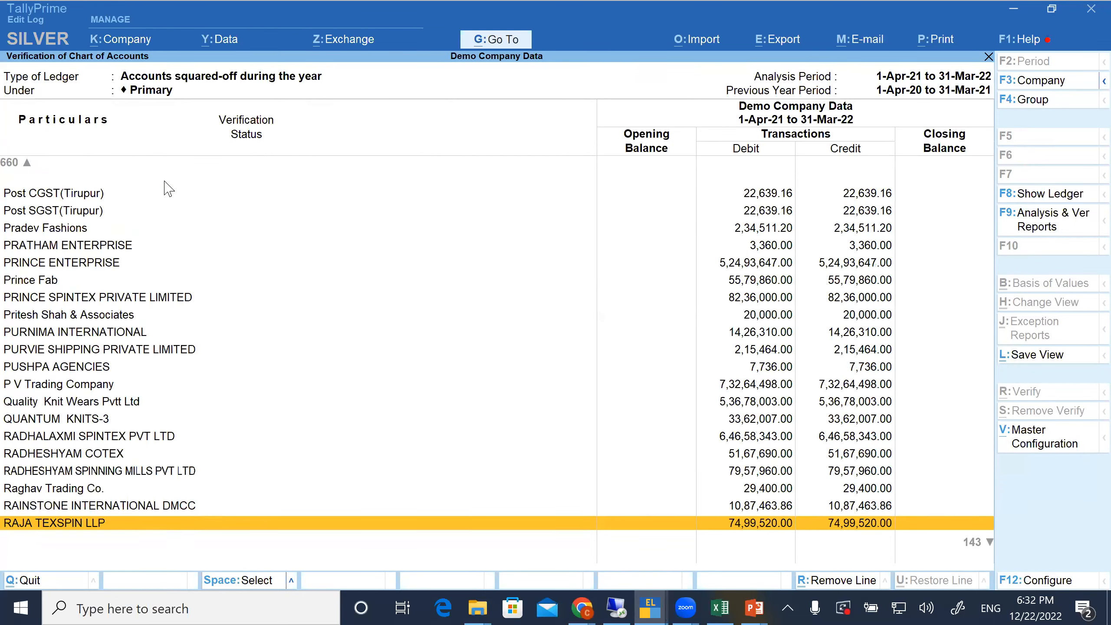
key(Page_Down)
key(Page_Down)
key(Page_Down)
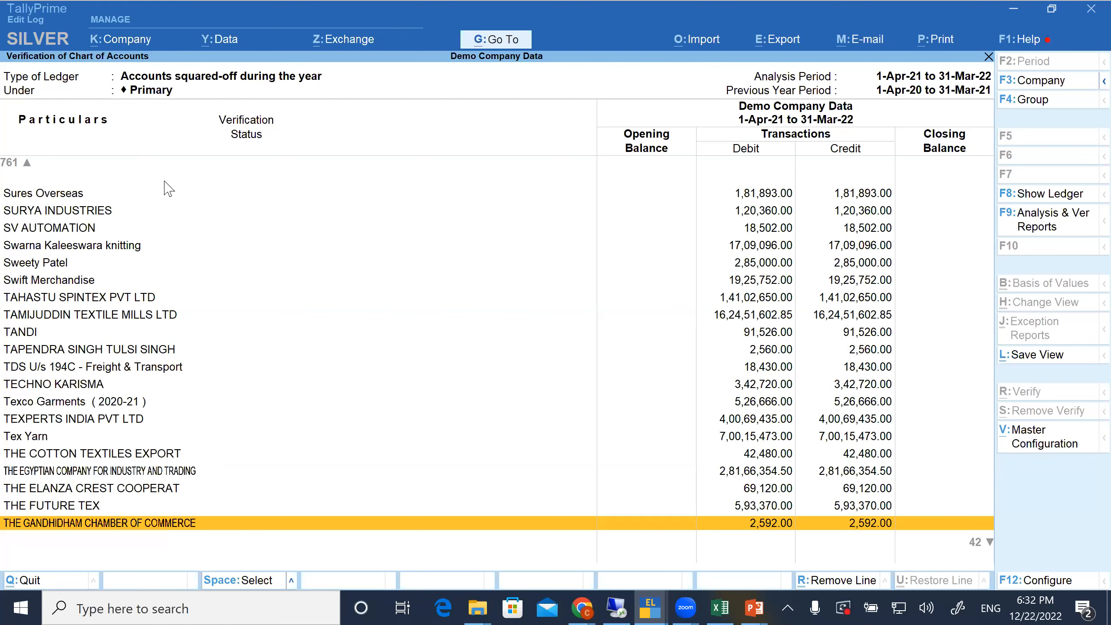
key(Escape)
Open the Not Used exception and look through its ledgers to the end of the list
key(Down)
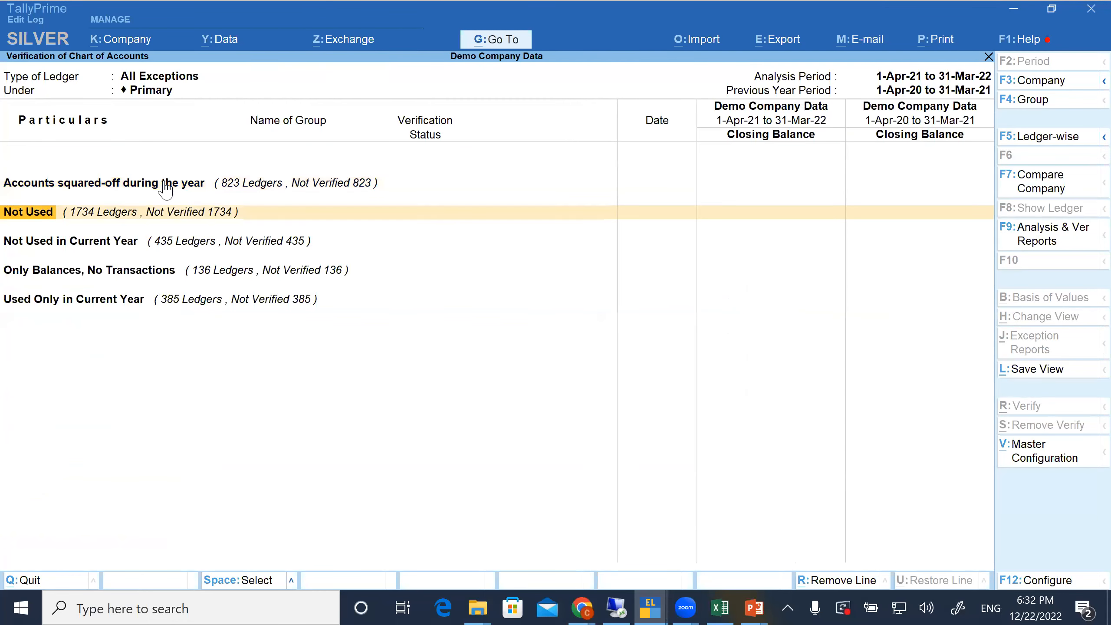
click(164, 180)
key(Return)
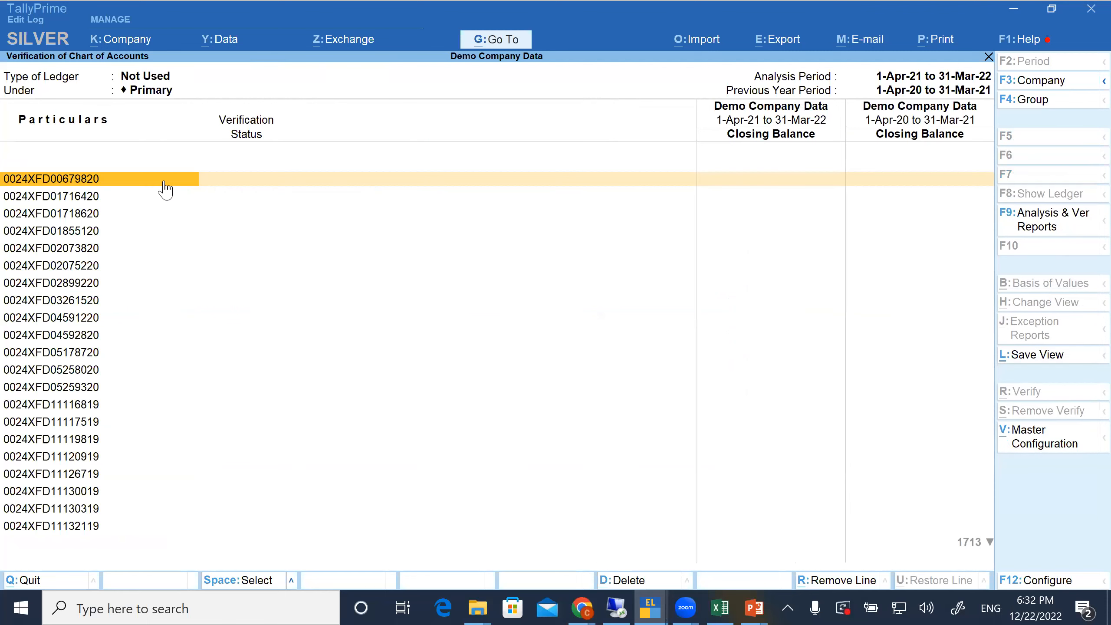
key(Down)
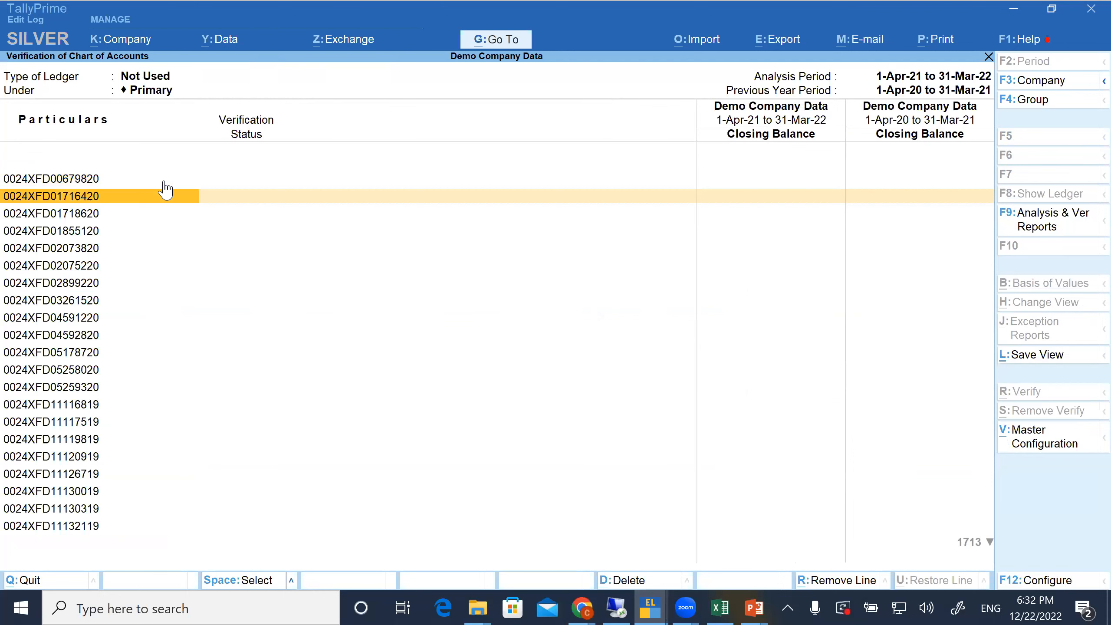
key(Down)
key(Down)
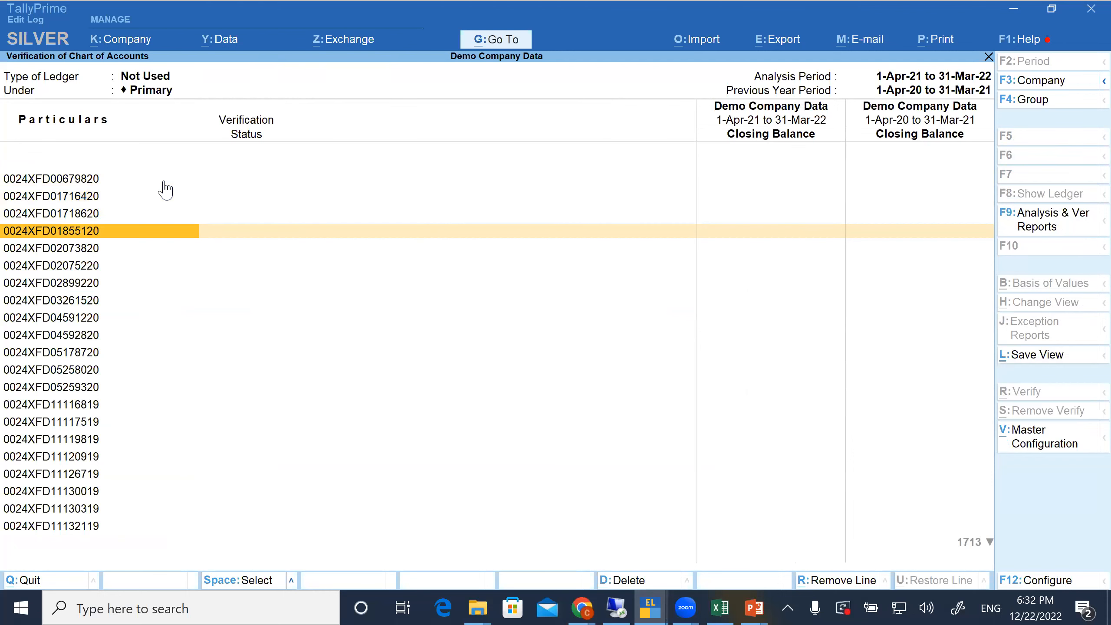
key(Down)
key(Down)
key(Down)
key(Down)
key(Down)
key(Down)
key(Down)
key(Down)
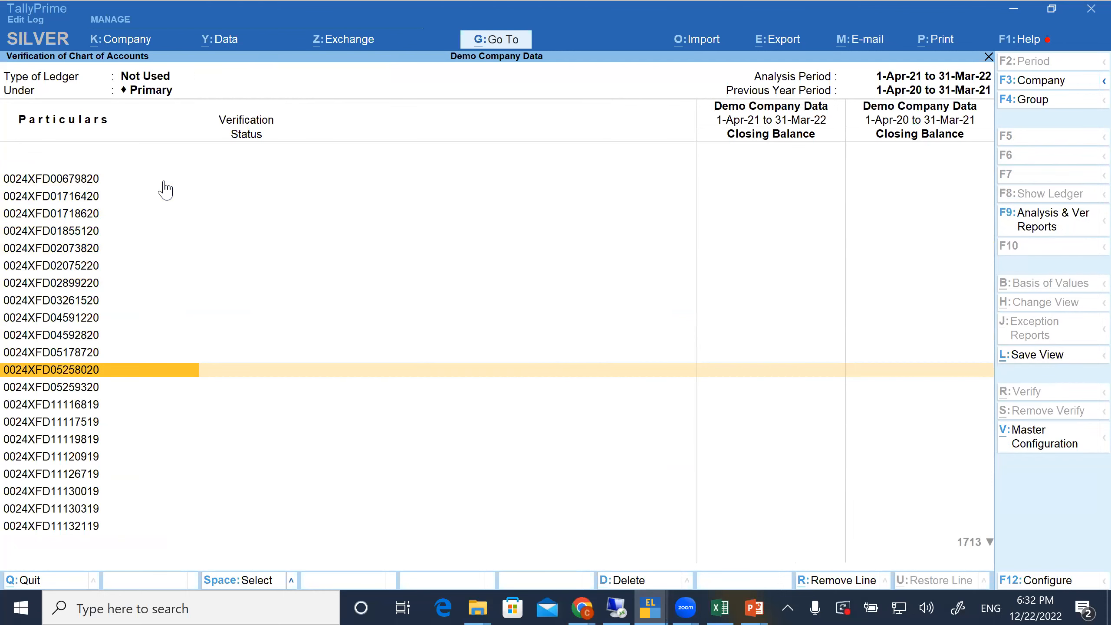
key(Down)
key(Down)
key(Down)
key(Down)
key(Down)
key(Down)
key(Down)
key(Down)
key(Down)
key(Down)
key(Down)
key(Down)
key(Down)
key(Down)
key(Down)
key(Down)
key(Down)
key(Down)
key(Down)
key(Down)
key(Down)
key(Down)
key(Down)
key(Down)
key(Down)
key(Down)
key(Down)
key(Down)
key(Down)
key(Down)
key(Down)
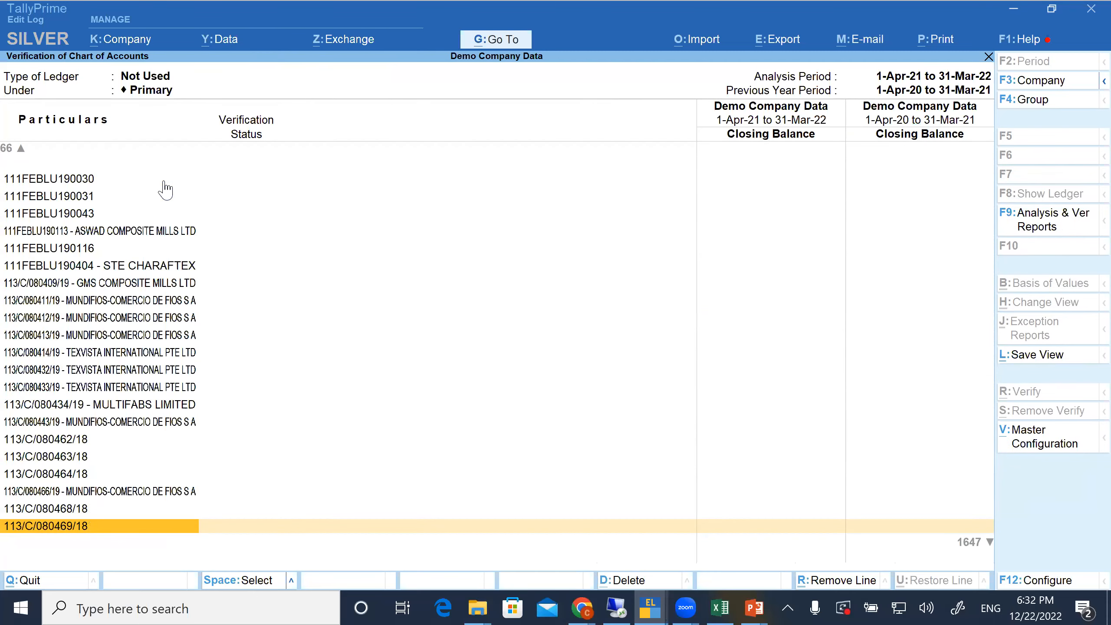
key(Down)
key(Down)
key(Down)
key(Down)
key(Down)
key(Down)
key(Down)
key(Down)
key(Down)
key(Down)
key(Down)
key(Down)
key(Down)
key(Down)
key(Down)
key(Down)
key(Down)
key(Down)
key(Down)
key(Down)
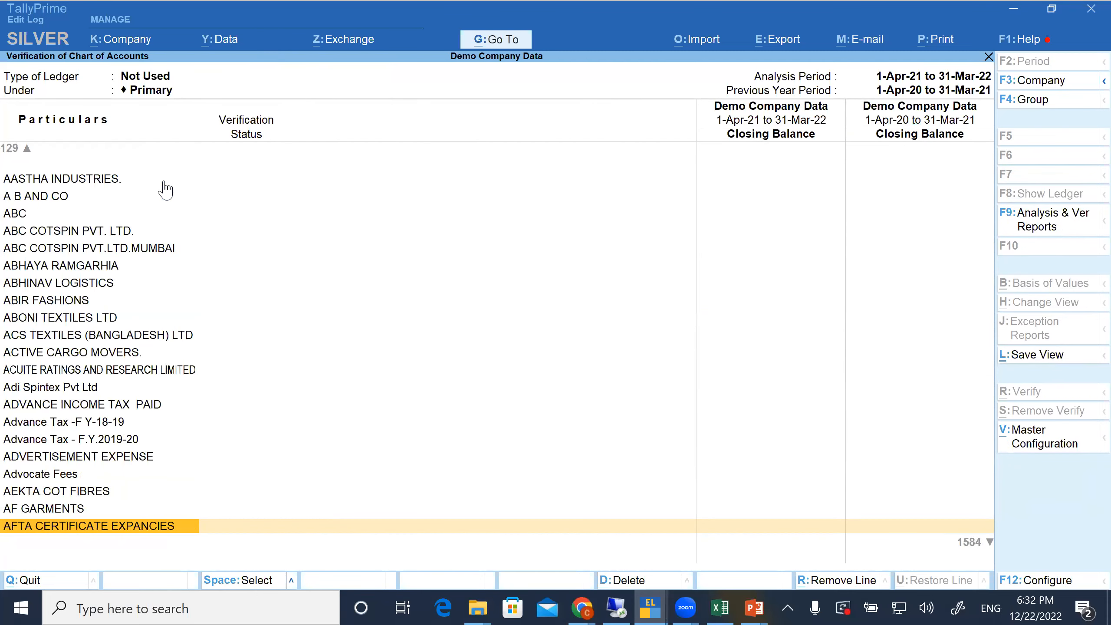
key(Page_Down)
key(Page_Down)
key(Page_Down)
key(Page_Down)
key(Page_Down)
key(Page_Down)
key(Page_Down)
key(Page_Down)
key(Page_Down)
key(Page_Down)
key(Page_Down)
key(Page_Down)
key(Page_Down)
key(Page_Down)
key(Page_Down)
key(Page_Down)
key(Page_Down)
key(Page_Down)
key(Page_Down)
key(Page_Down)
key(Page_Down)
key(Page_Down)
key(Page_Down)
key(Page_Down)
key(Page_Down)
key(Page_Down)
key(Page_Down)
key(Page_Down)
key(Page_Down)
key(Page_Down)
key(Page_Down)
key(Page_Down)
key(Page_Down)
key(Page_Down)
key(Page_Down)
key(Page_Down)
key(Page_Down)
key(Page_Down)
key(Page_Down)
key(Page_Down)
key(Page_Down)
key(Page_Down)
key(Page_Down)
key(Page_Down)
key(Page_Down)
key(Page_Down)
key(Page_Down)
key(Page_Down)
key(Page_Down)
key(Page_Down)
key(Page_Down)
key(Page_Down)
key(Page_Down)
key(Page_Down)
key(Page_Down)
key(Page_Down)
key(Page_Down)
key(Page_Down)
key(Page_Down)
key(Page_Down)
key(Page_Down)
key(Page_Down)
key(Page_Down)
key(Page_Down)
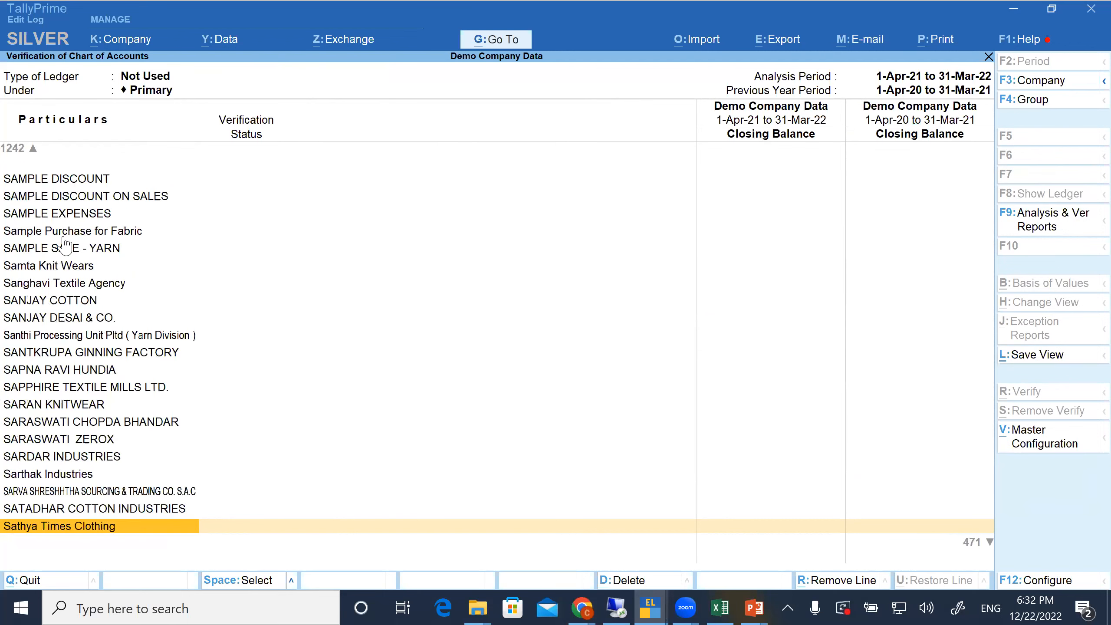
key(Page_Down)
key(Page_Down)
key(Page_Down)
key(Page_Down)
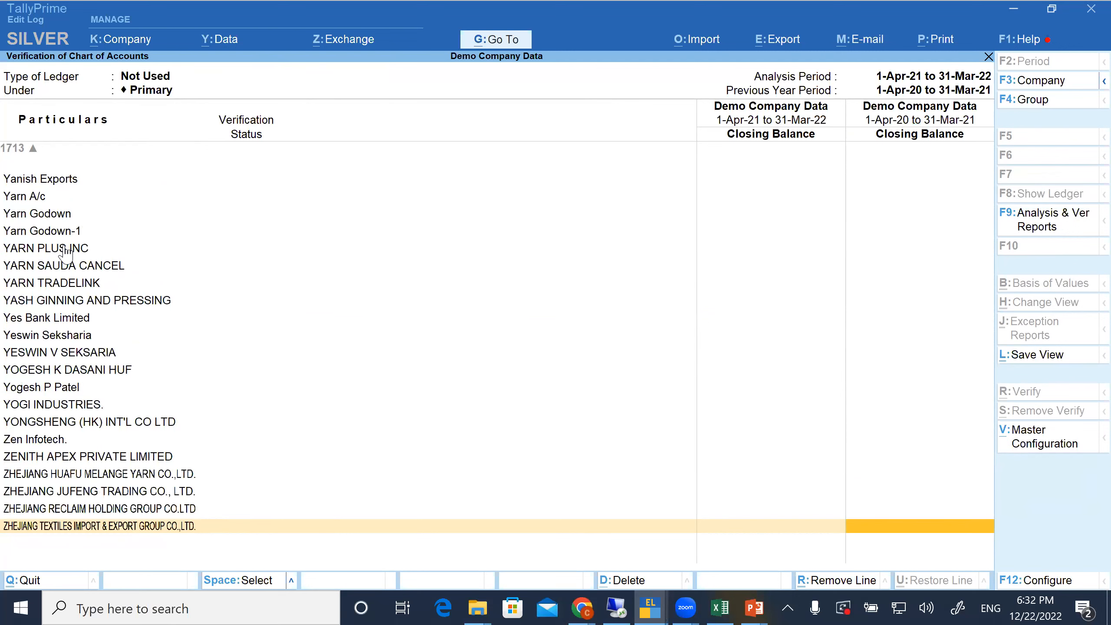
key(Escape)
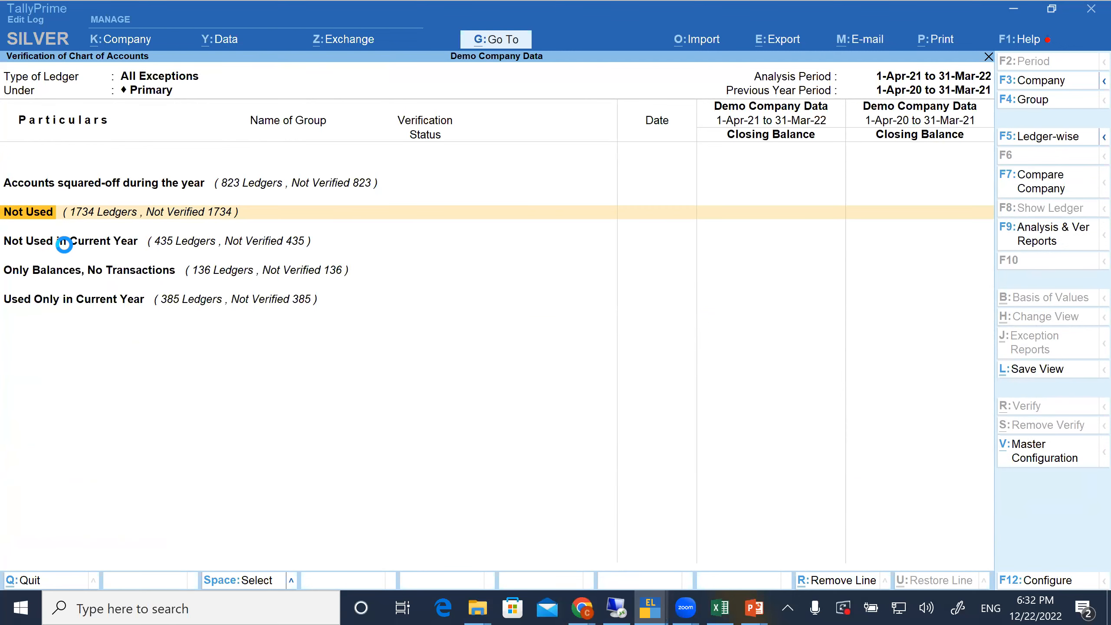
Examine the ledgers under Not Used in Current Year with their previous-year opening and closing balances
click(64, 244)
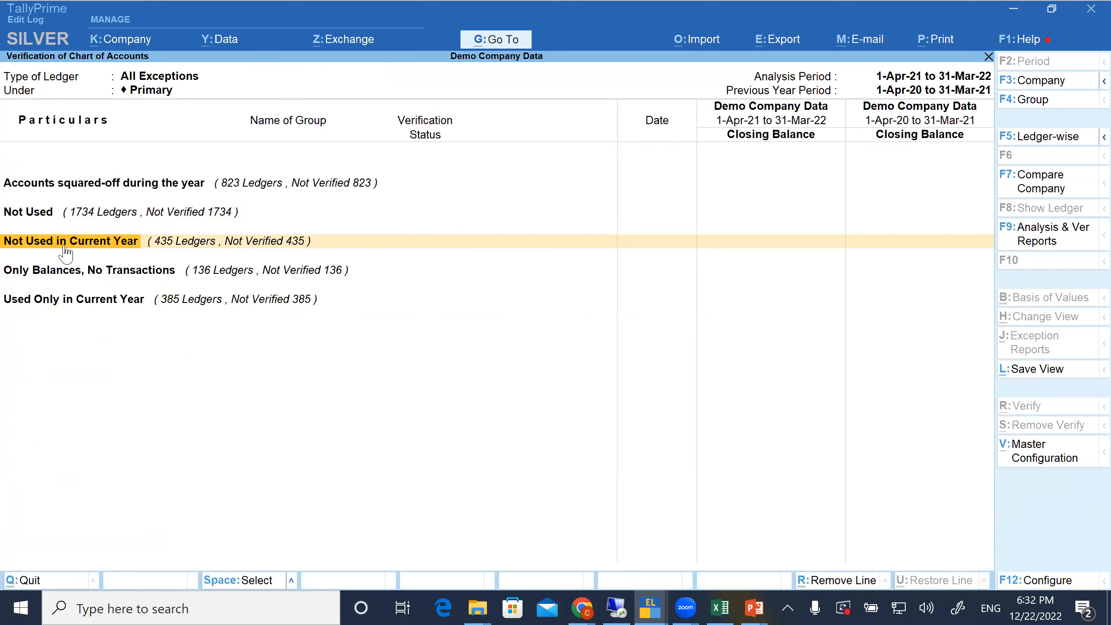
key(Return)
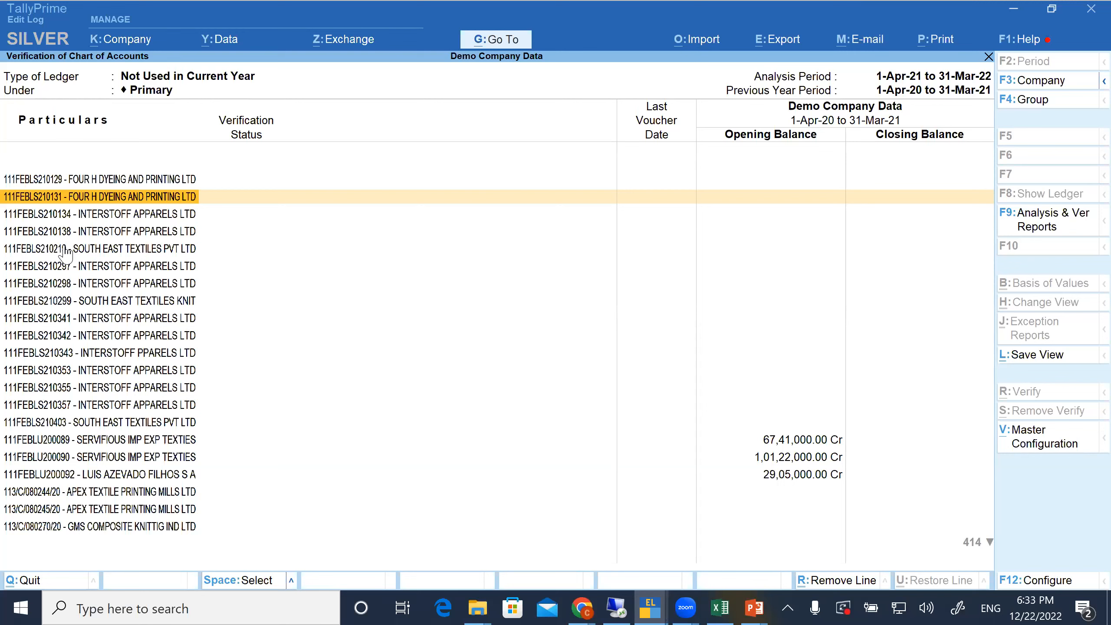
key(Down)
key(Page_Down)
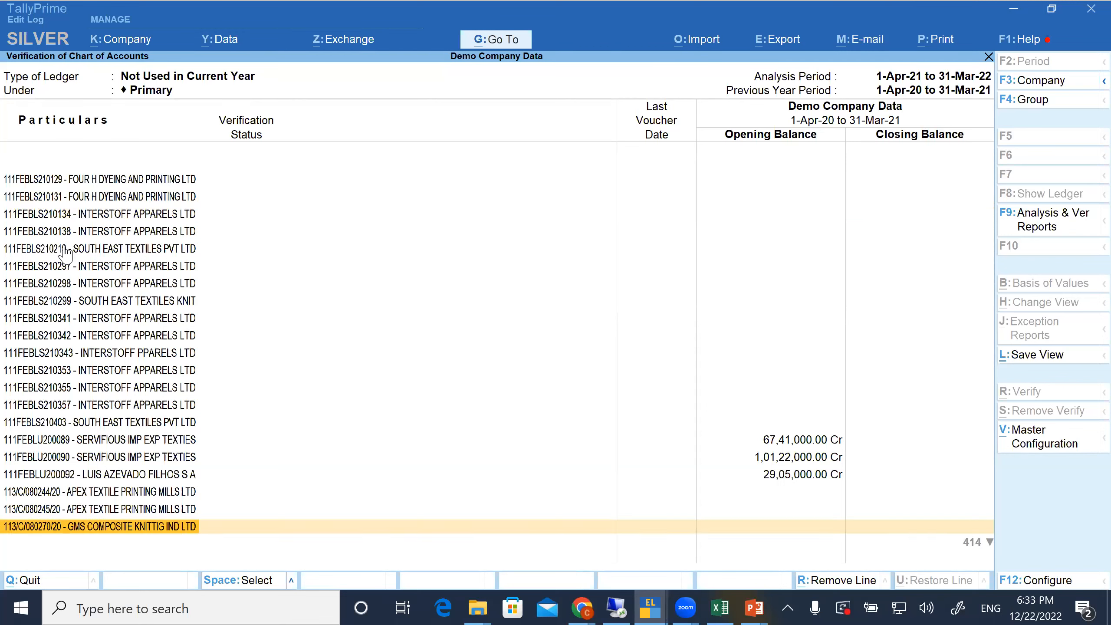
key(Page_Down)
key(Page_Down)
key(Page_Down)
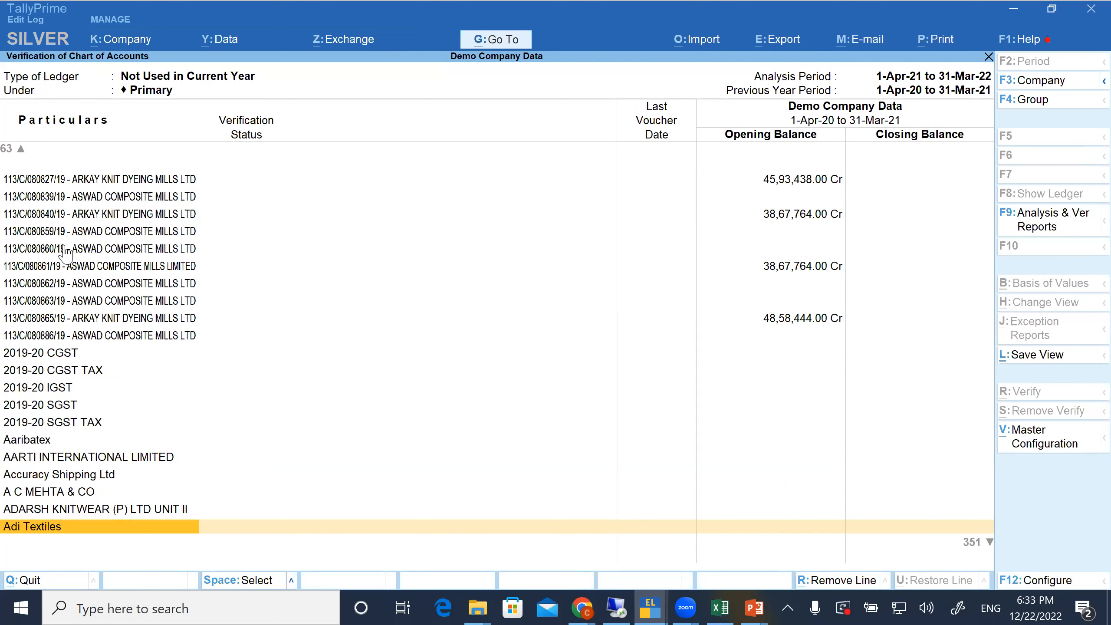
key(Down)
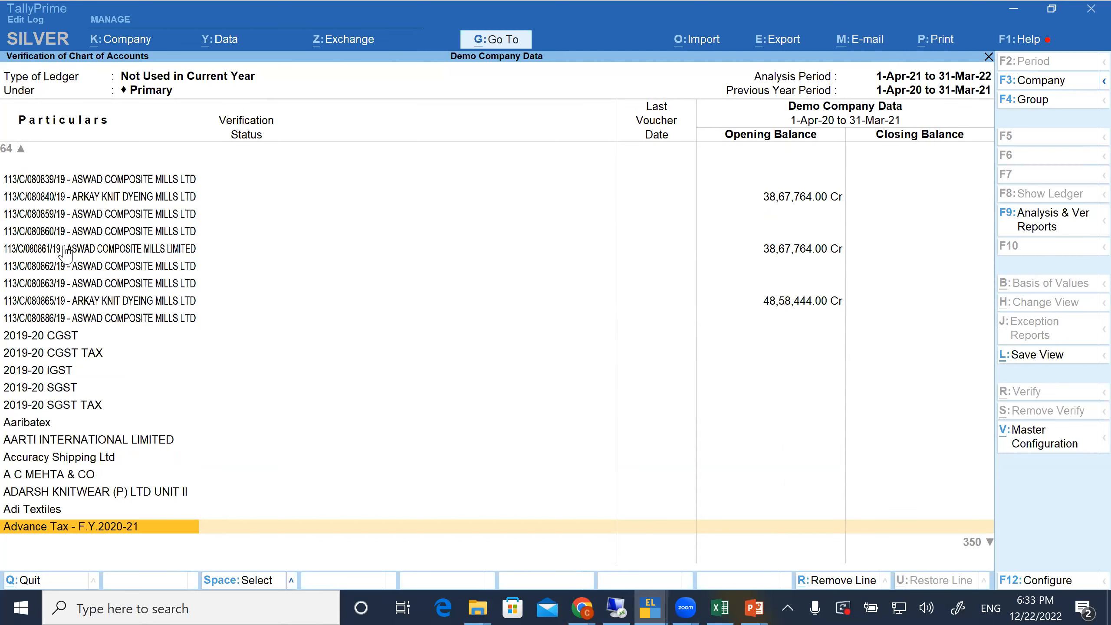
key(Page_Down)
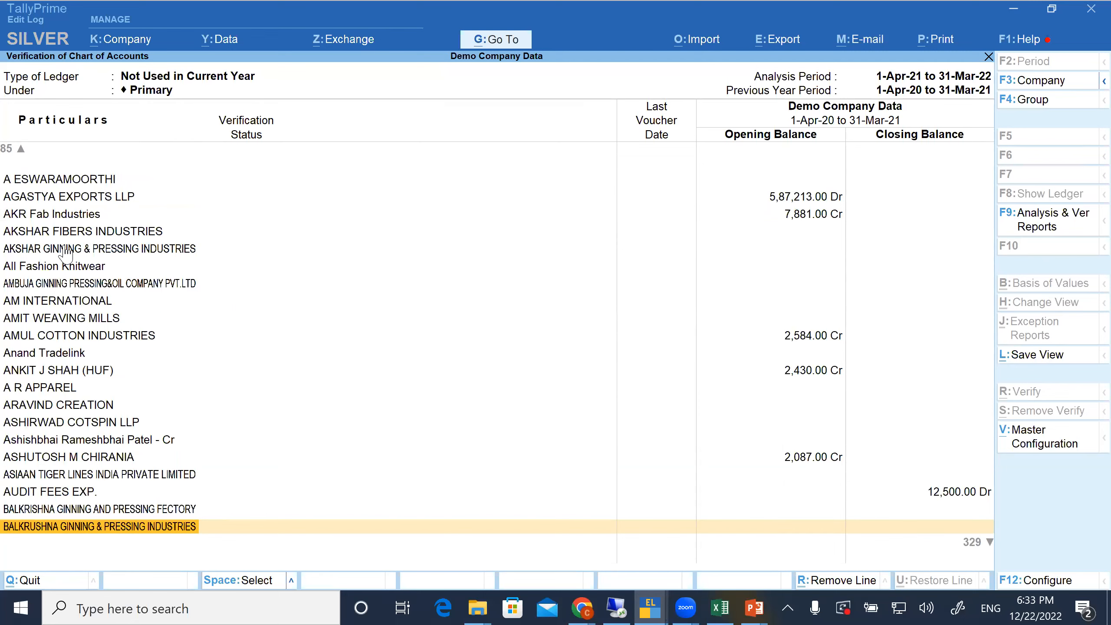
key(Escape)
Open the Only Balances, No Transactions exception and look through its ledgers up to those carrying non-zero balances
key(Down)
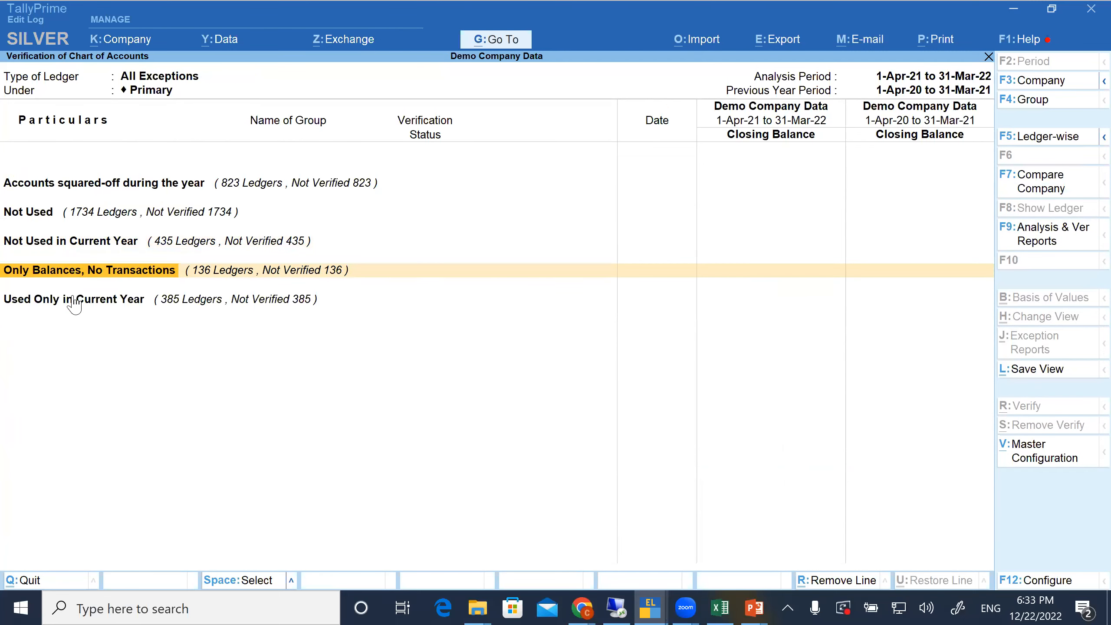
click(162, 273)
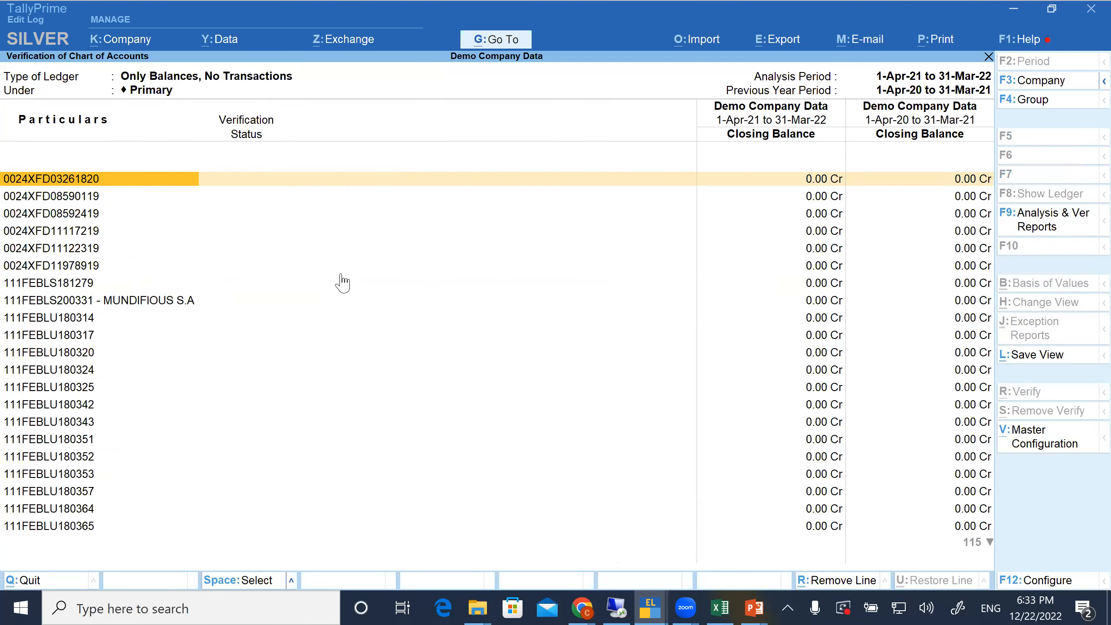
click(444, 305)
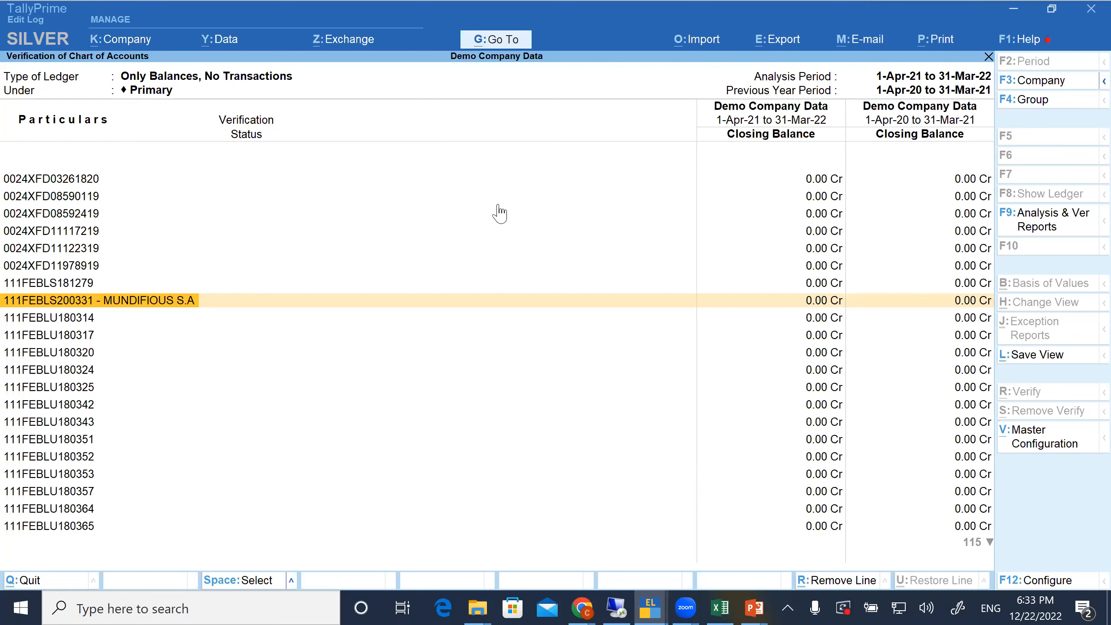
key(Page_Down)
key(Page_Down)
key(Page_Down)
key(Page_Down)
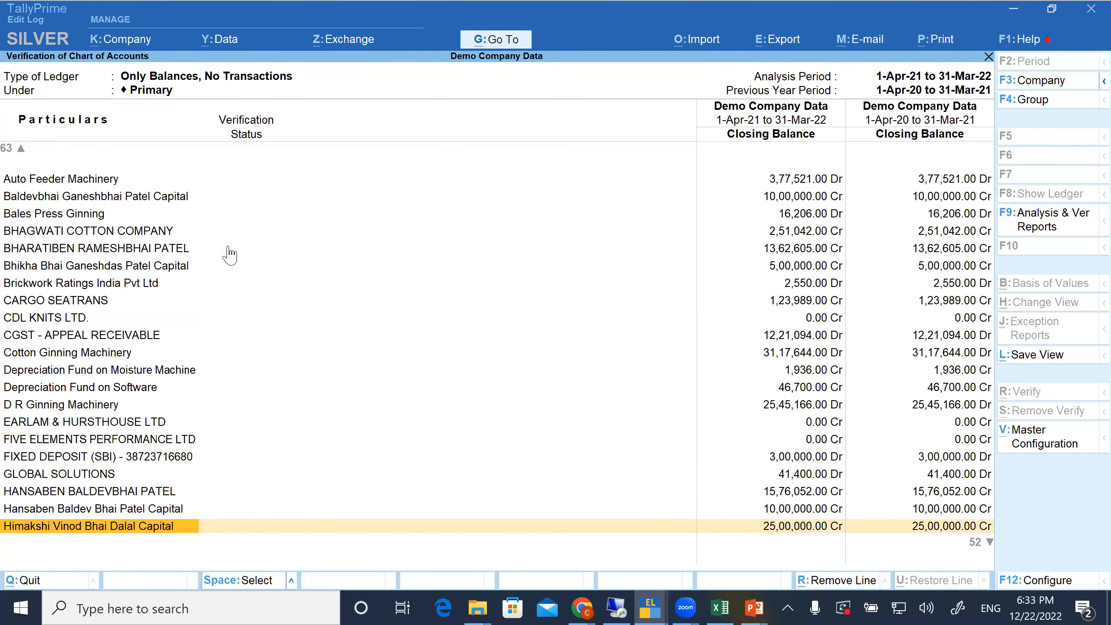
Compare the two years' closing balances of individual ledgers, including CGST - APPEAL RECEIVABLE, Auto Feeder Machinery and Brickwork Ratings India Pvt Ltd
click(229, 250)
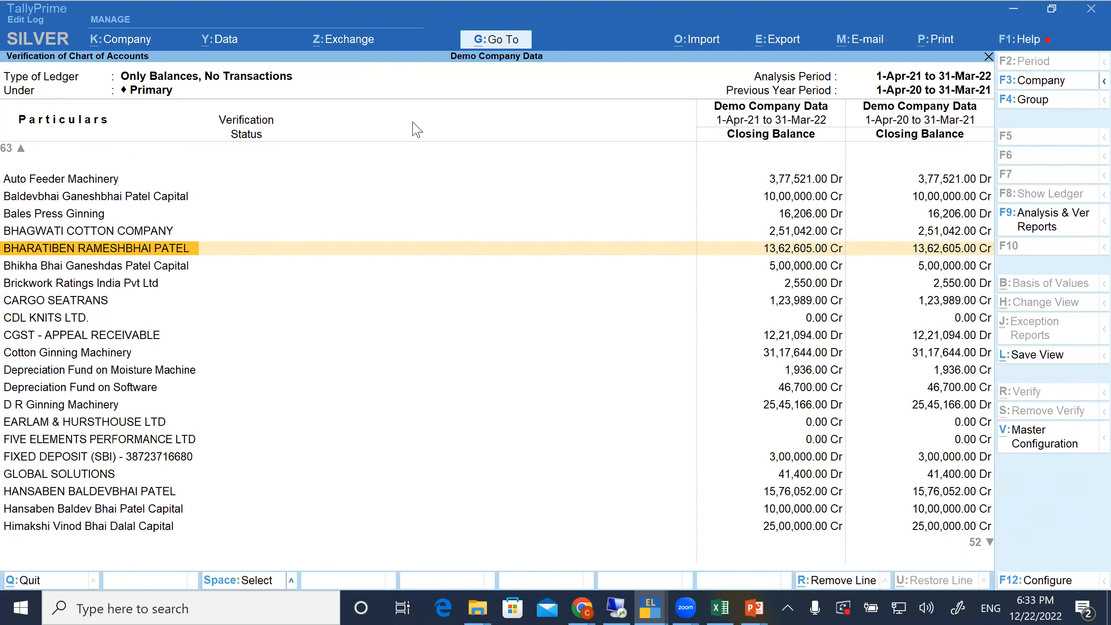
click(454, 97)
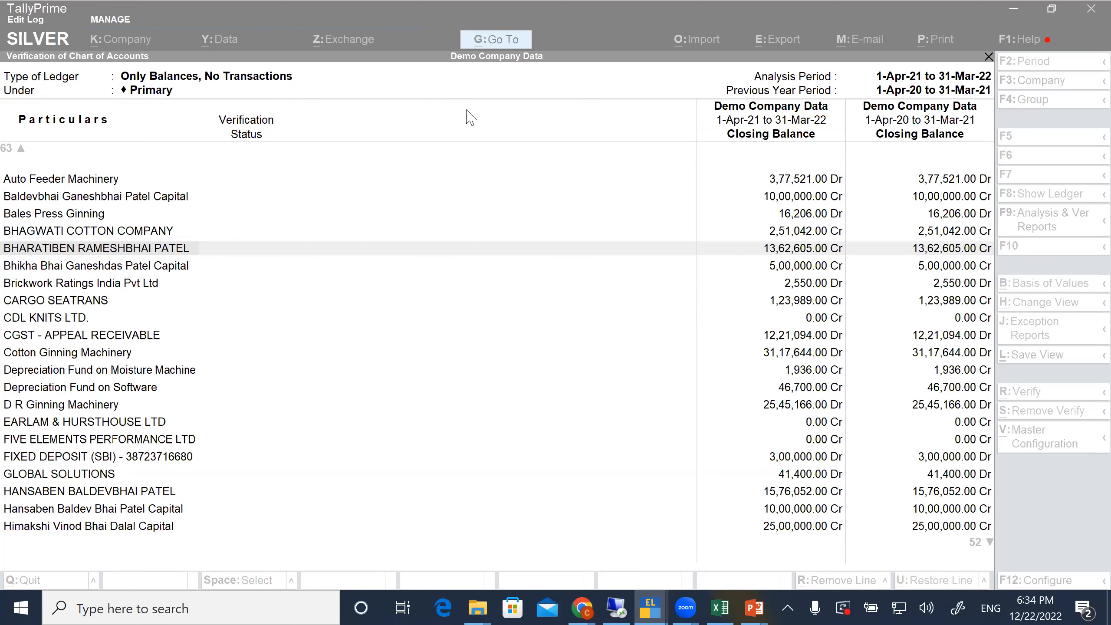
click(331, 346)
click(331, 338)
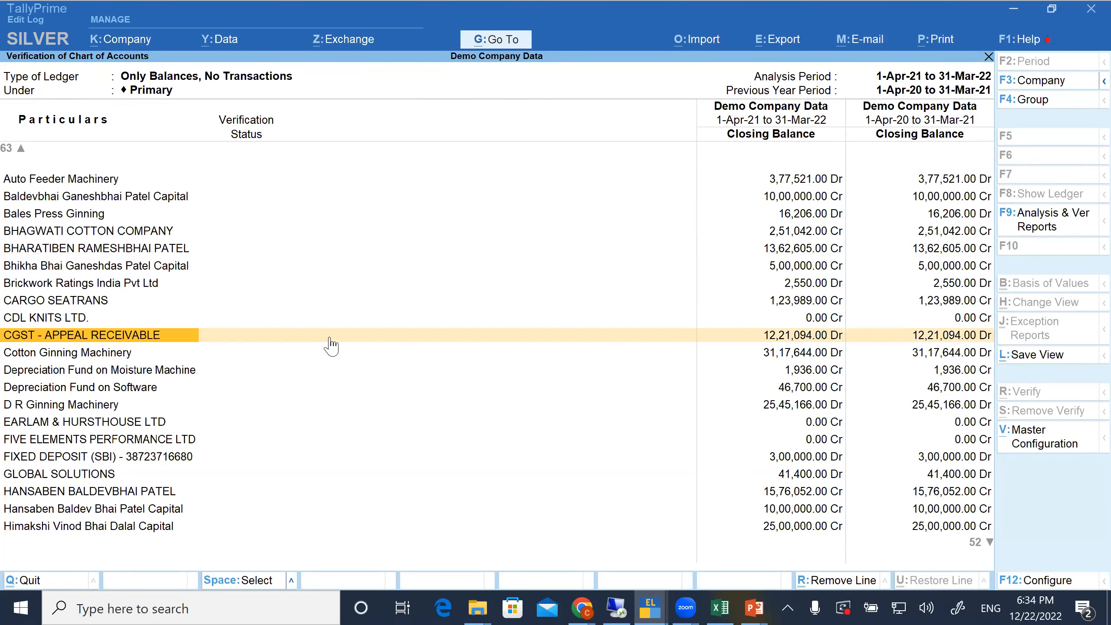
click(608, 134)
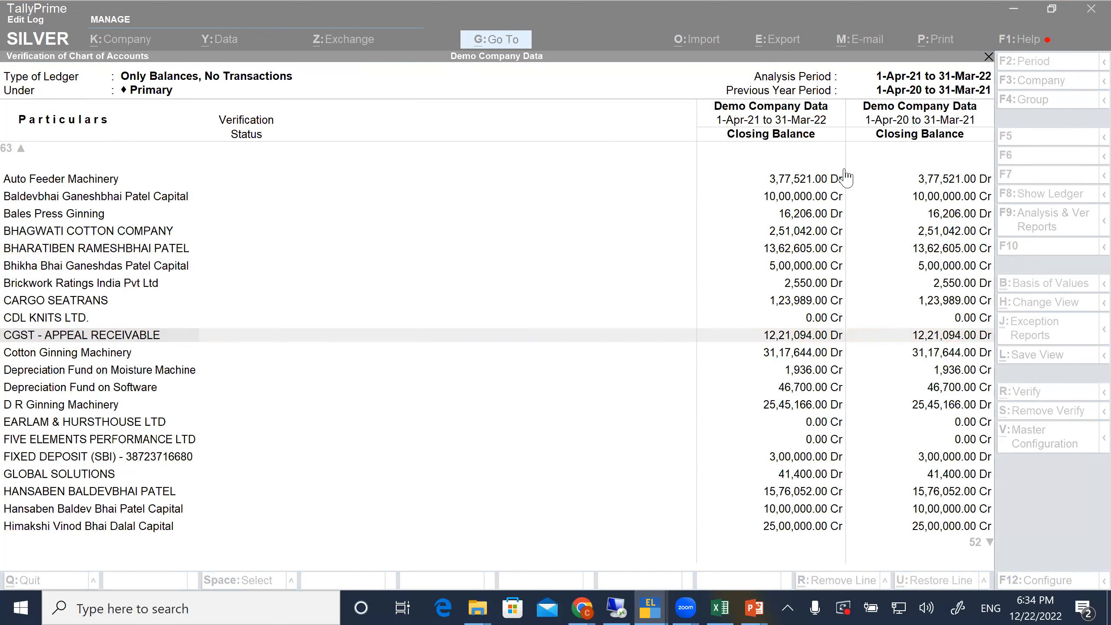
click(806, 186)
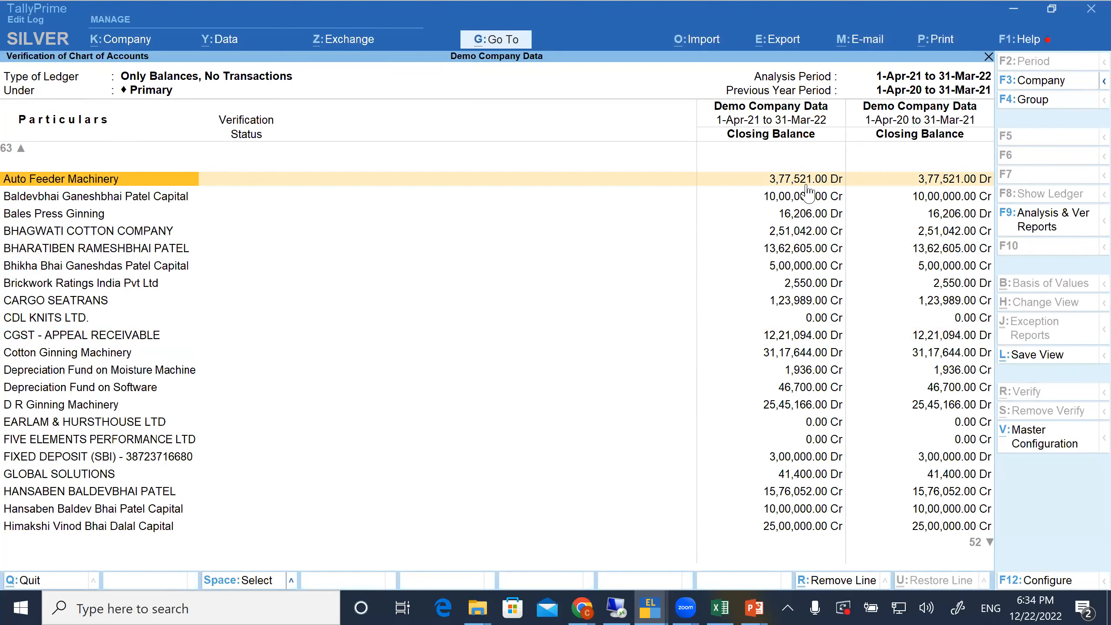
click(804, 280)
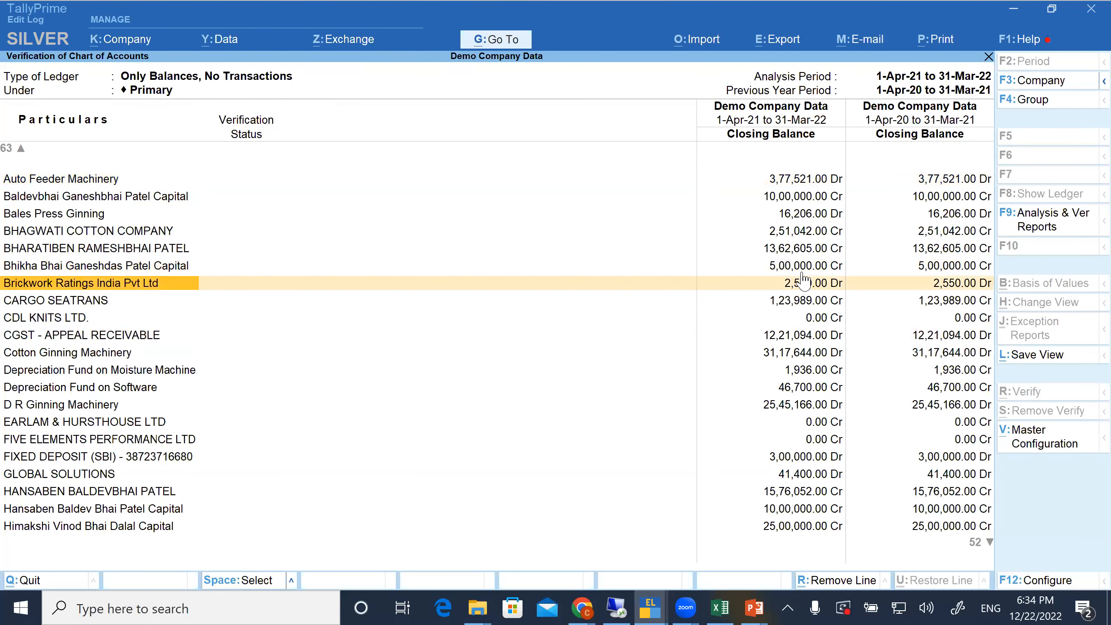
scroll(804, 282, up, 2)
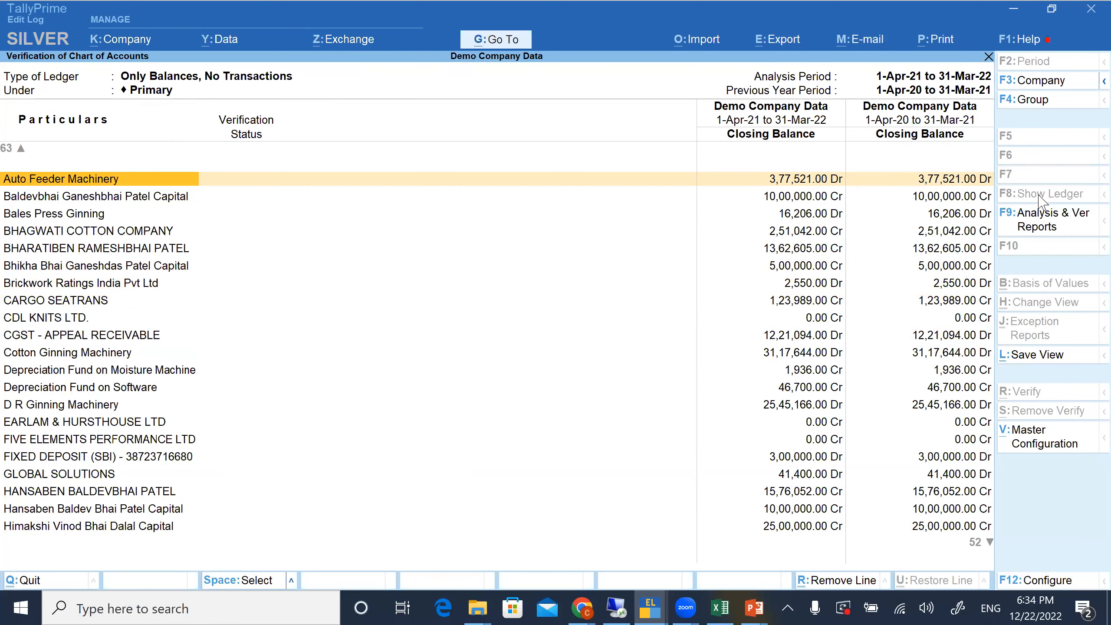
Compare the two years' closing balances of the ledgers from CARGO SEATRANS down to Depreciation Fund on Software
click(788, 302)
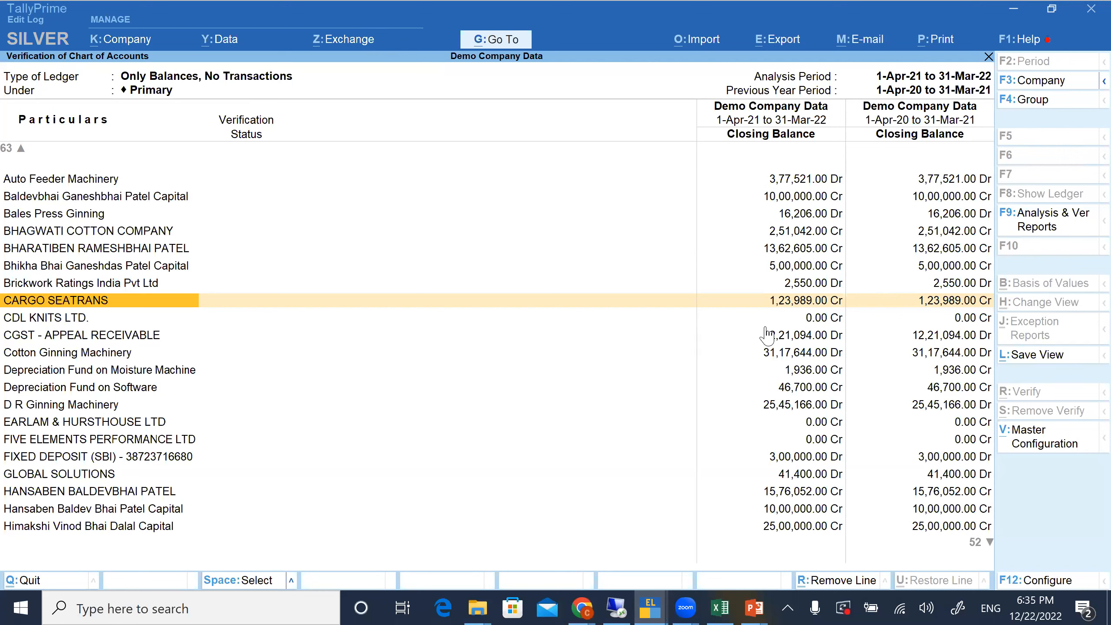
key(Down)
key(Down)
key(Down)
key(Down)
key(Down)
key(Down)
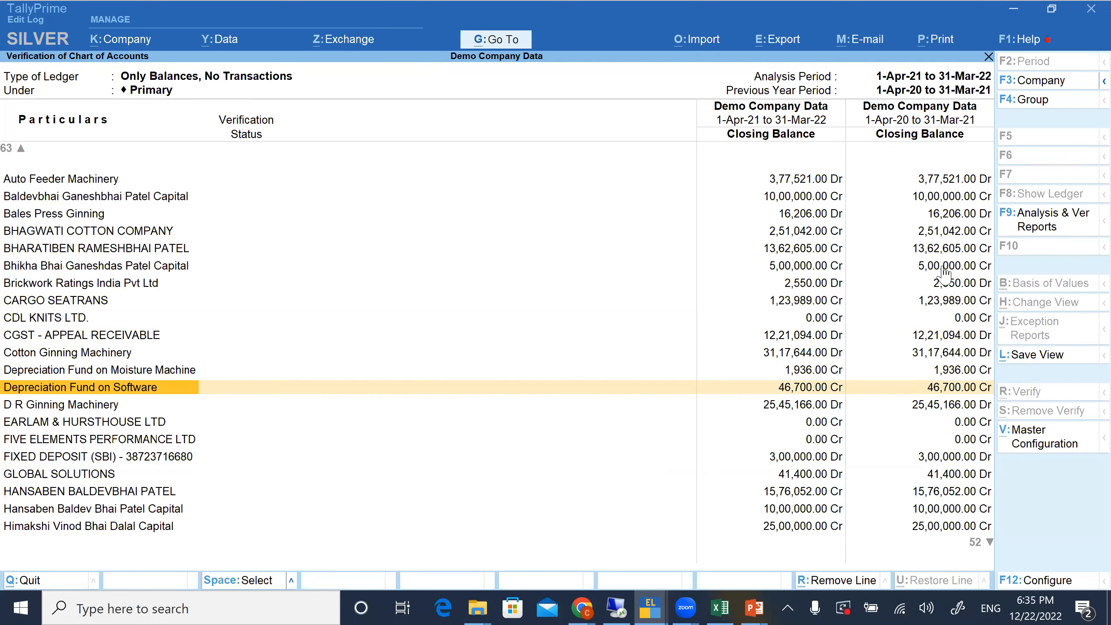
Restrict the Only Balances, No Transactions list to the Sundry Debtors group
click(1058, 104)
text(Debto)
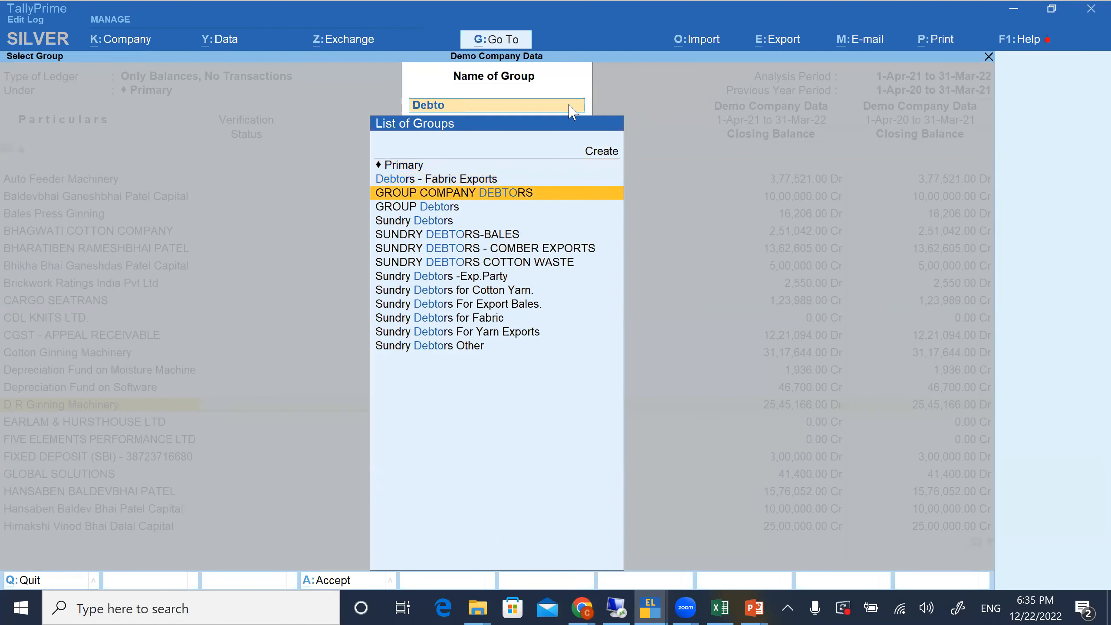
click(450, 216)
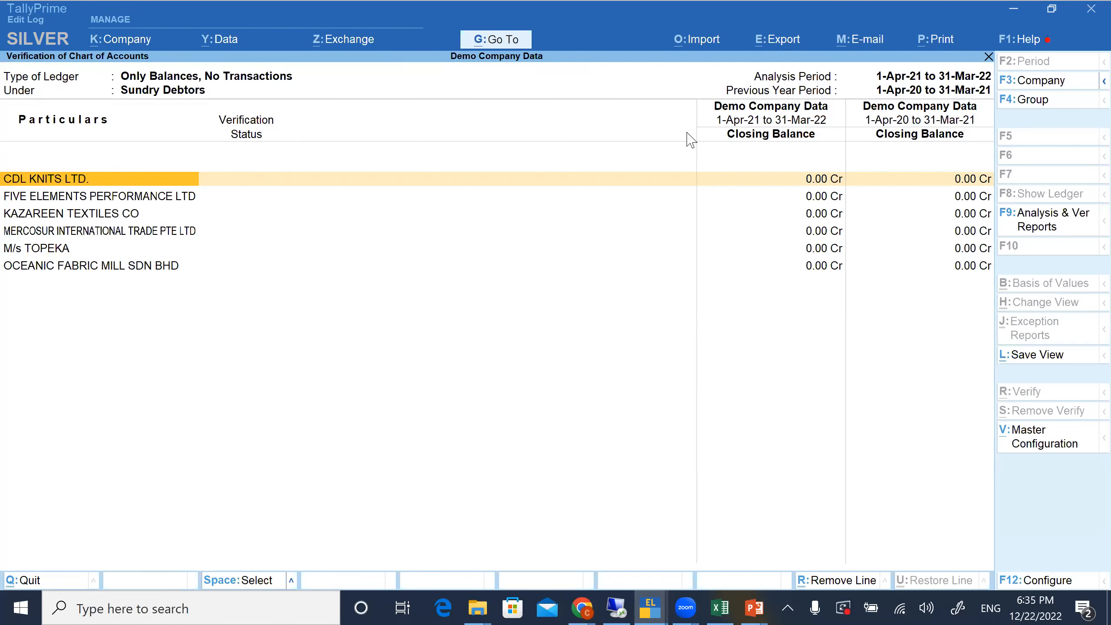
Change the group of the Only Balances, No Transactions list to Sundry Creditors
click(1027, 101)
text(Redi)
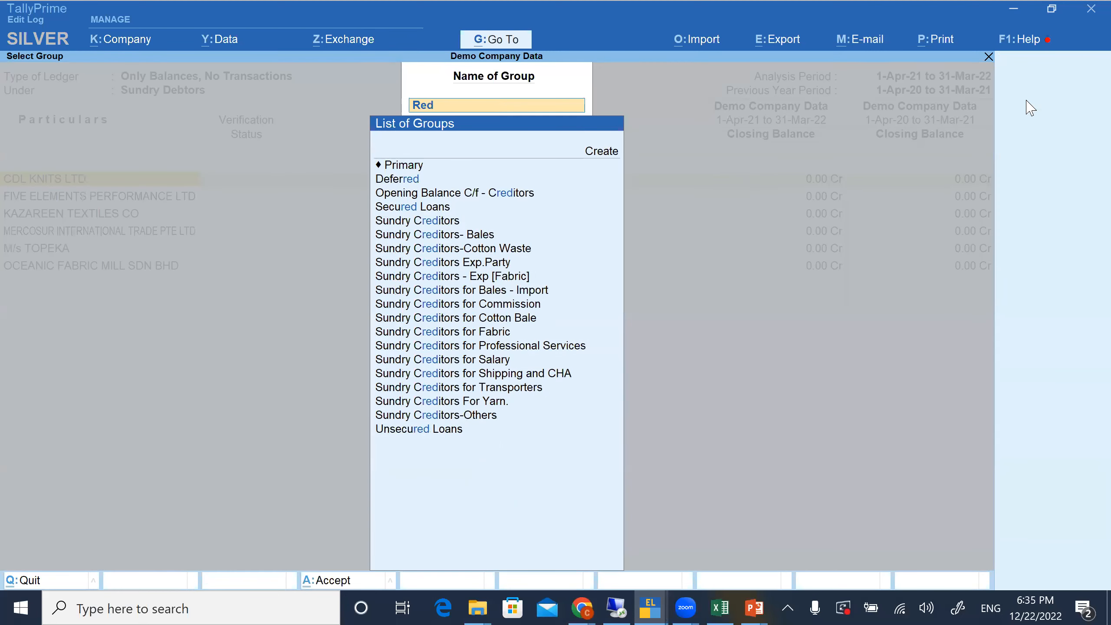
key(Return)
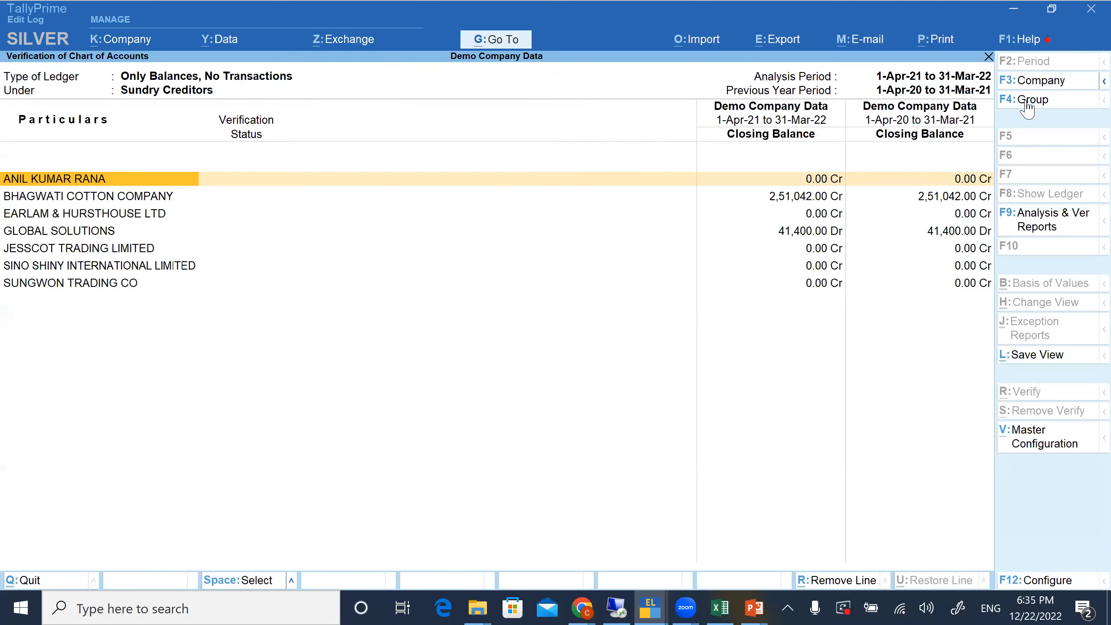
Compare the two years' closing balances of the creditors BHAGWATI COTTON COMPANY and GLOBAL SOLUTIONS, temporarily marking their rows
key(Down)
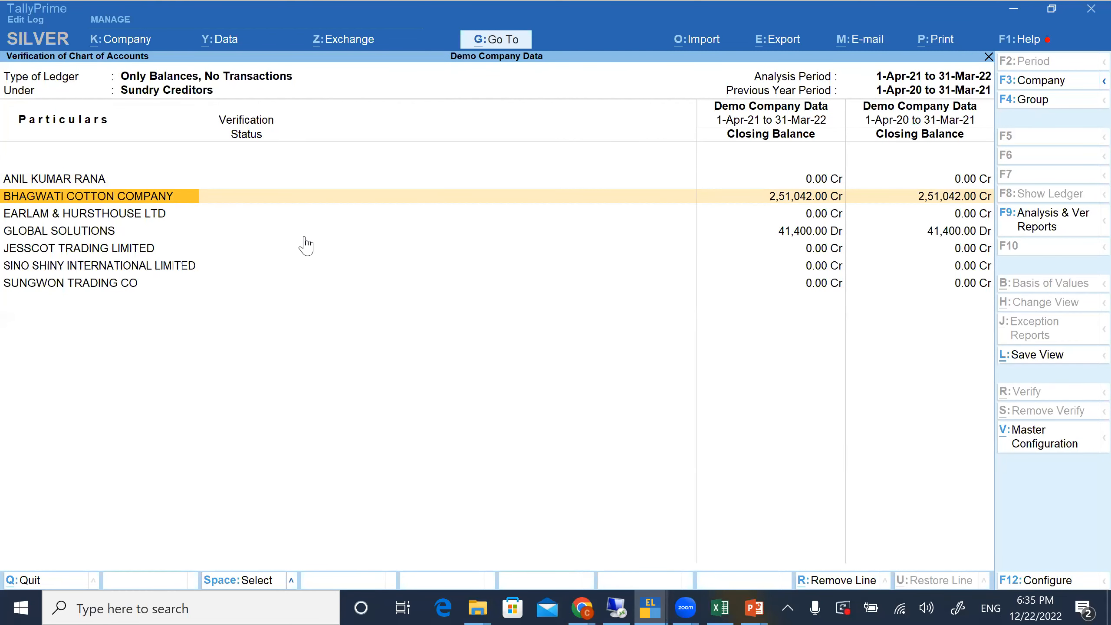
key(space)
key(Down)
key(Down)
key(Down)
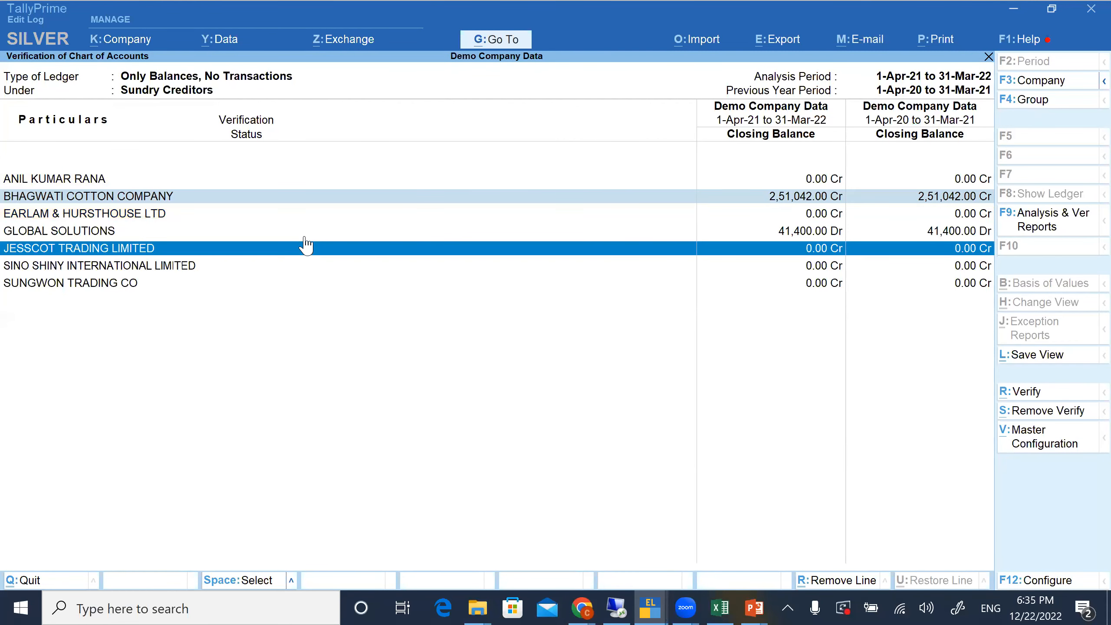
key(space)
key(Up)
key(space)
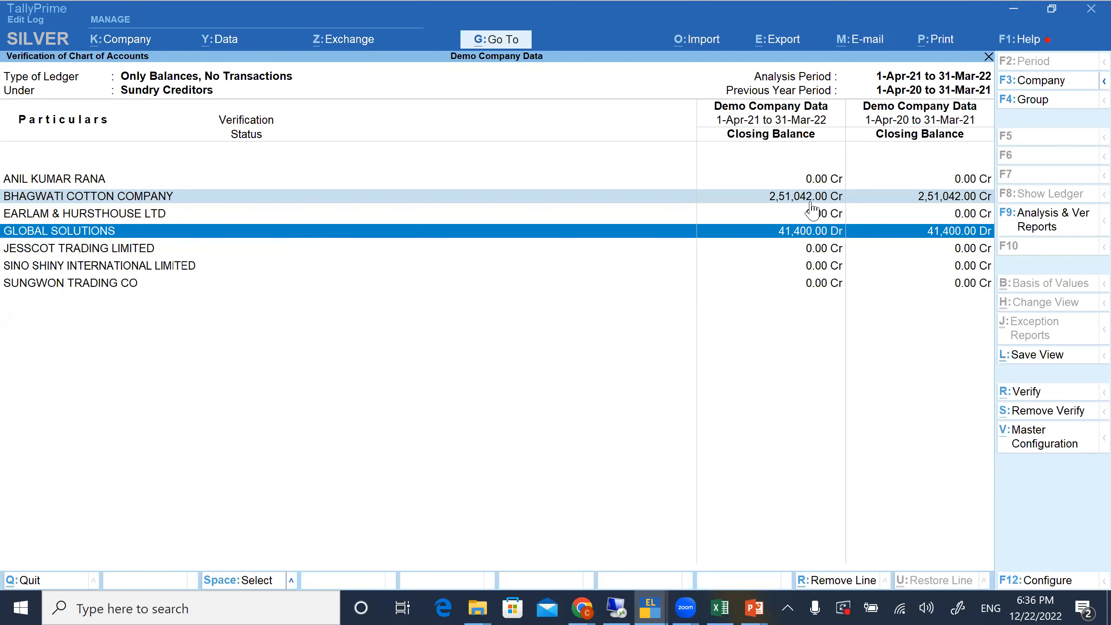
key(space)
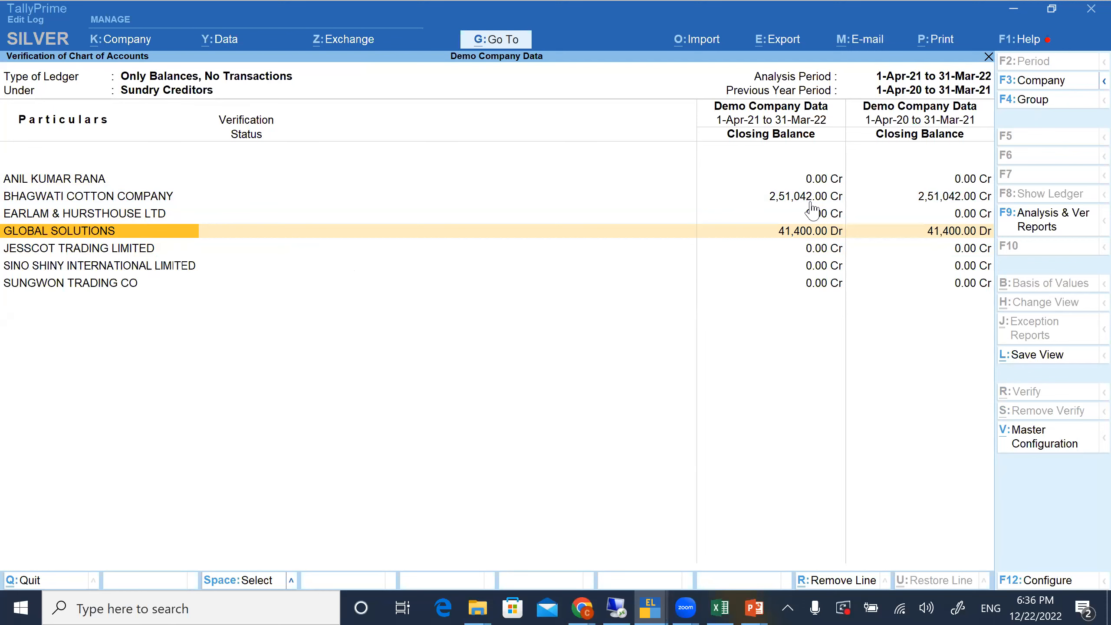
key(Up)
click(814, 236)
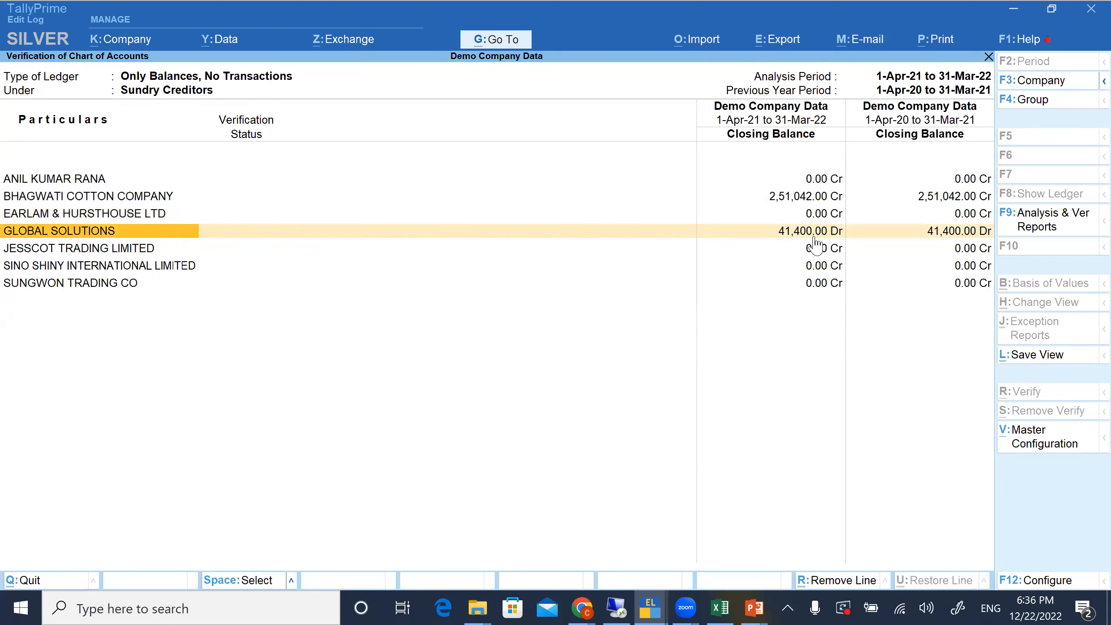
click(805, 197)
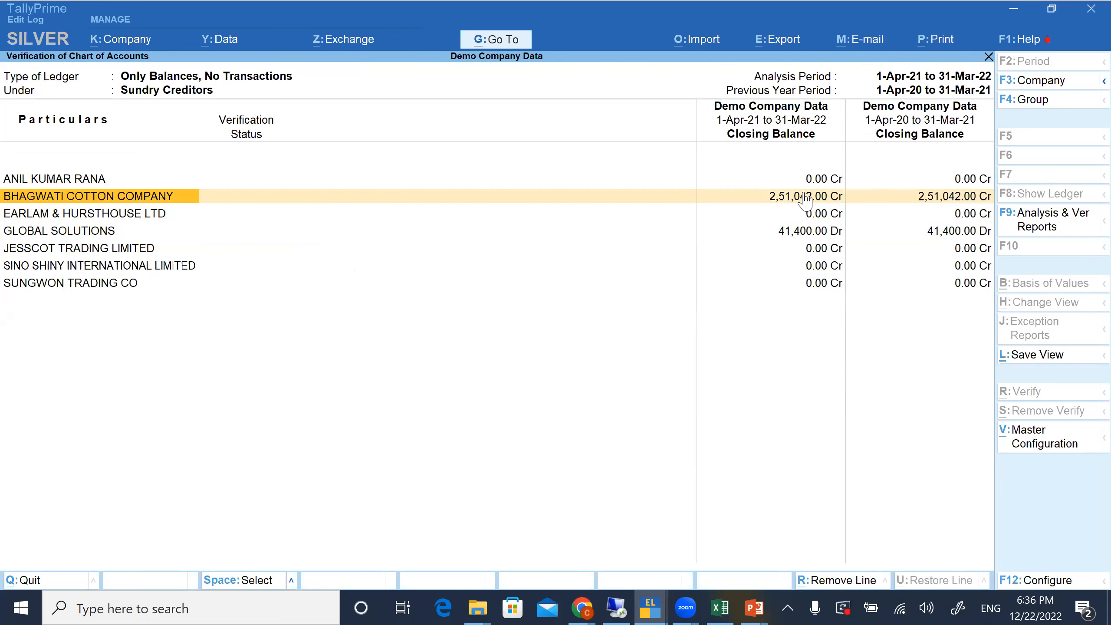
Leave the chart of accounts verification and open the Verification of Balances report from Data Analysis
key(Escape)
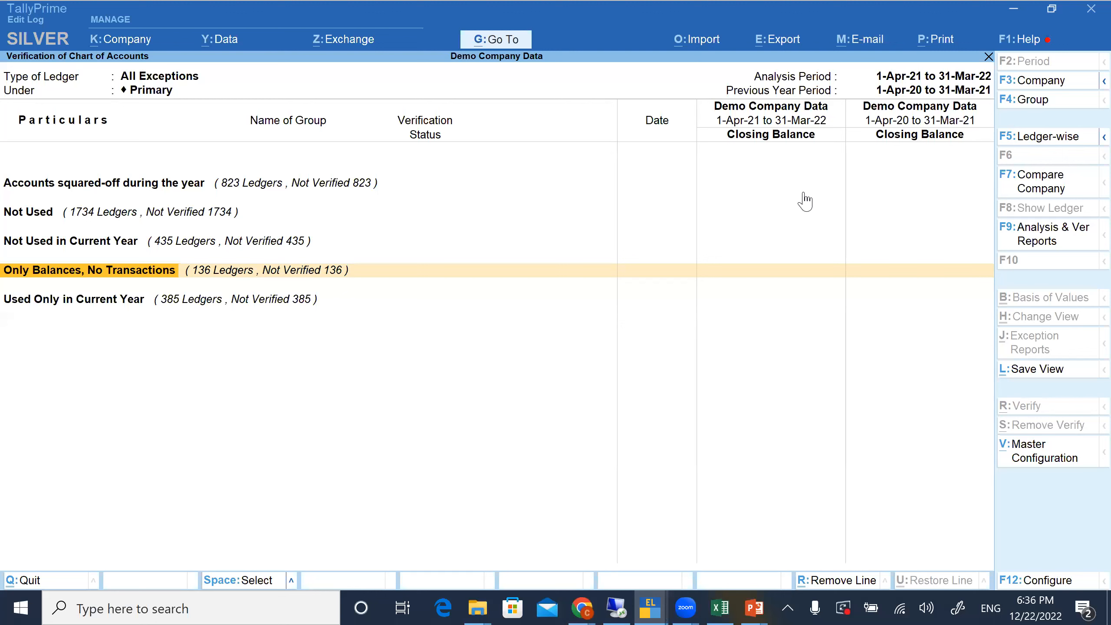
key(Down)
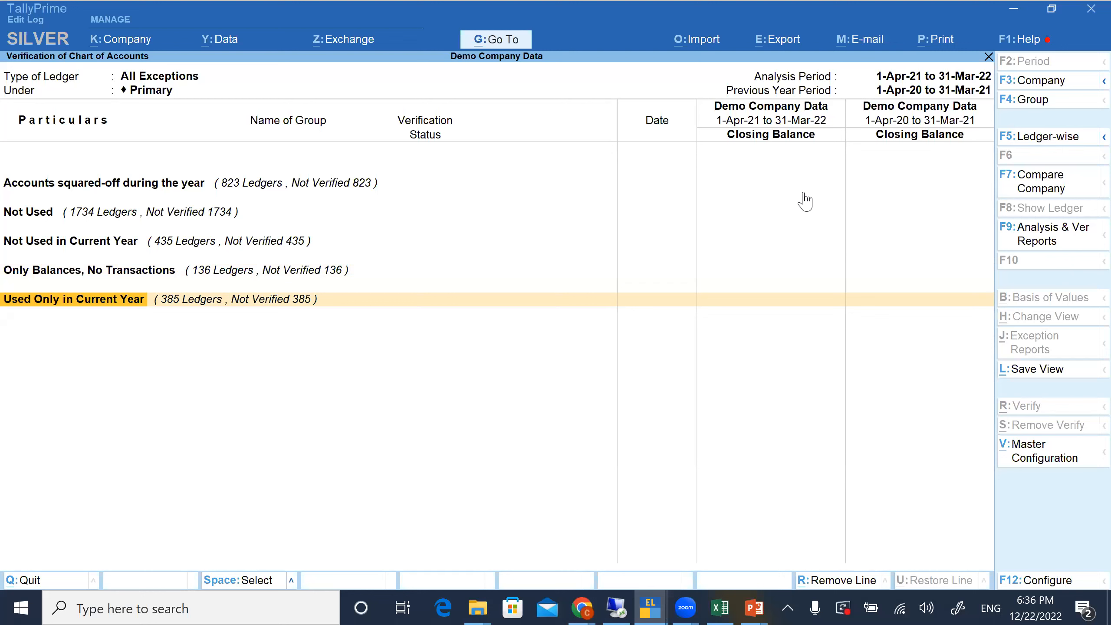
key(Escape)
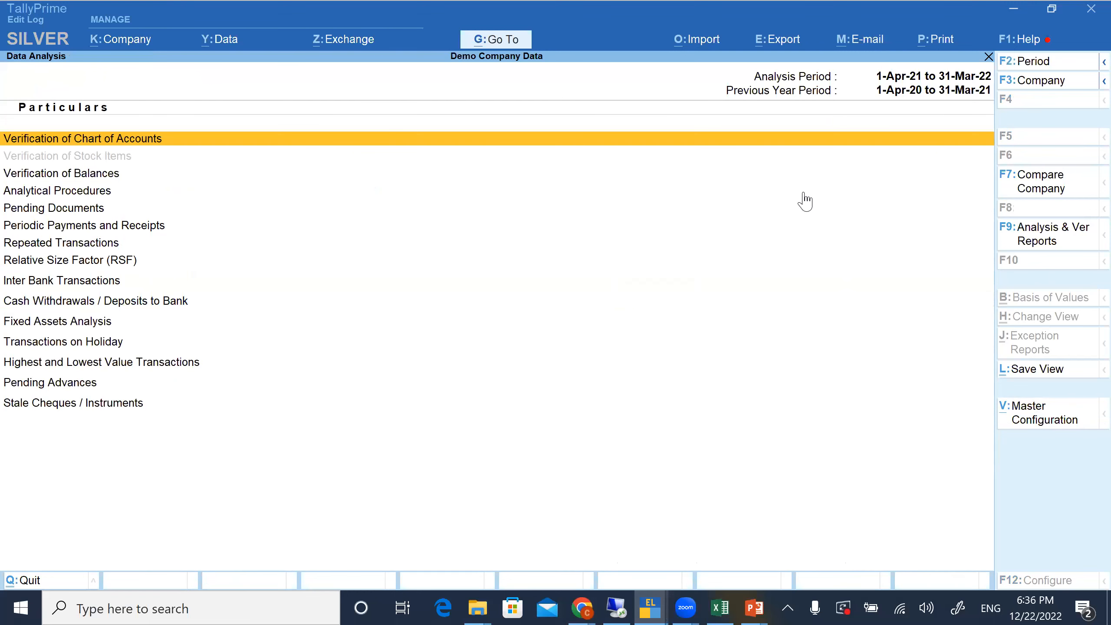
key(Down)
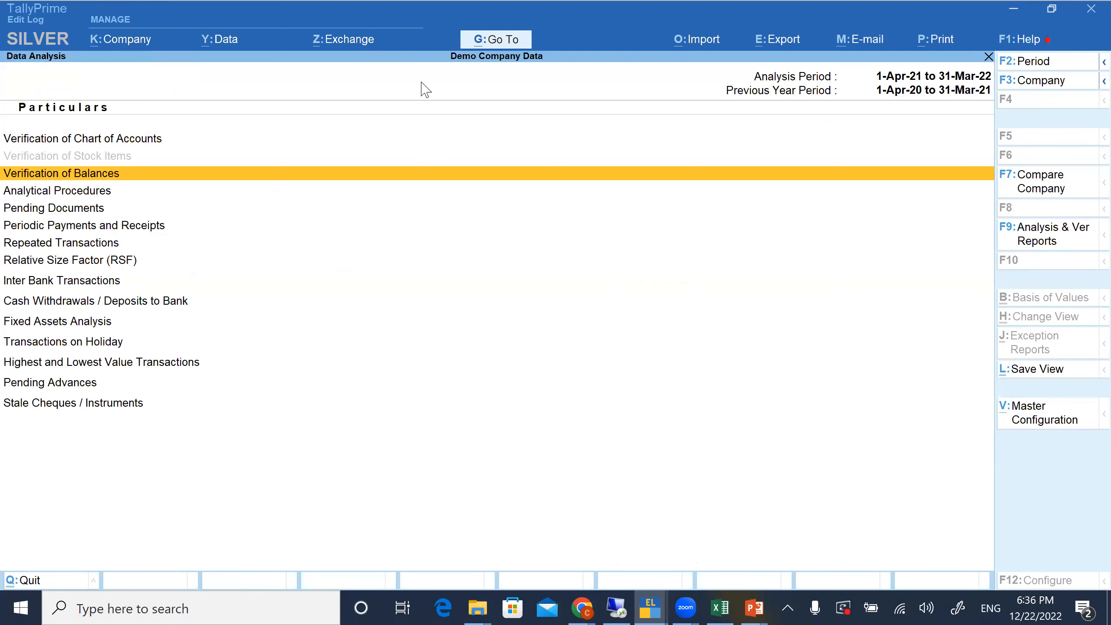
key(Down)
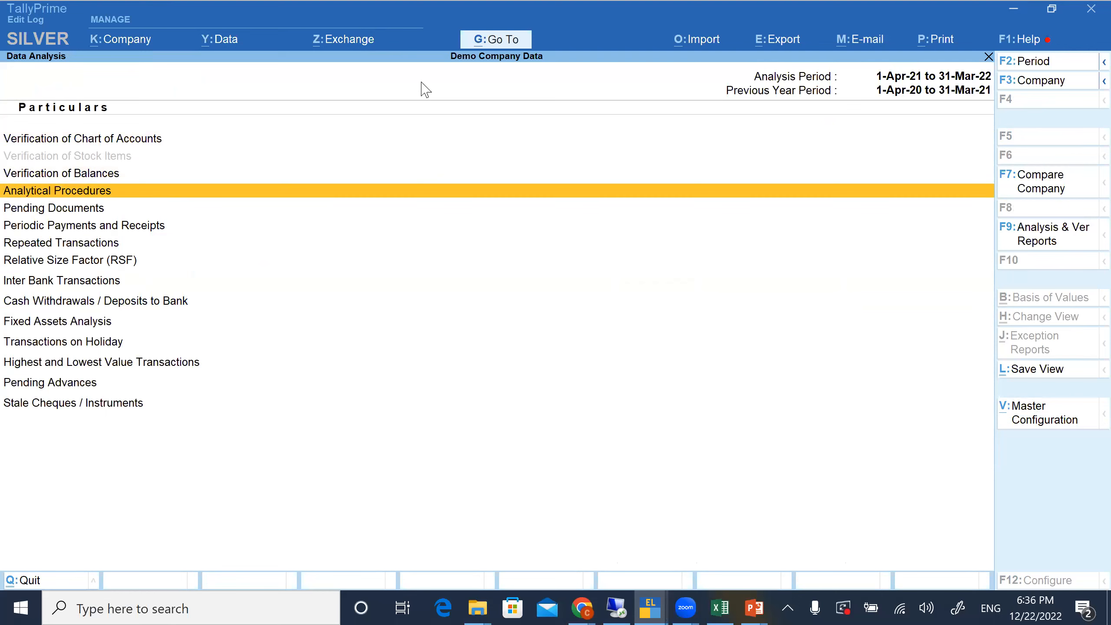
click(89, 172)
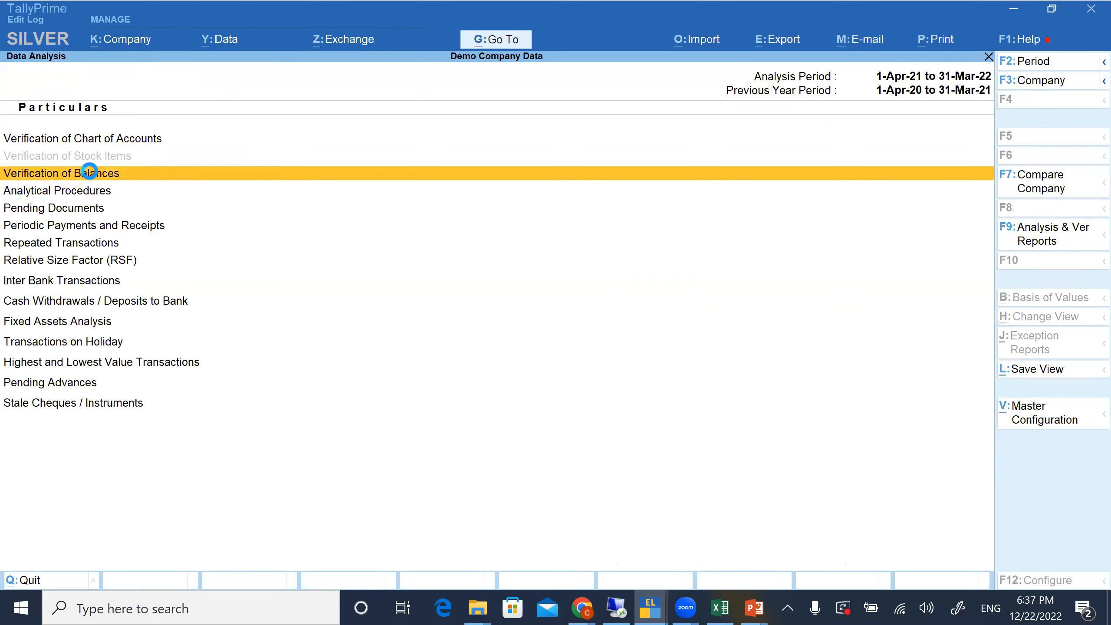
key(Escape)
key(Return)
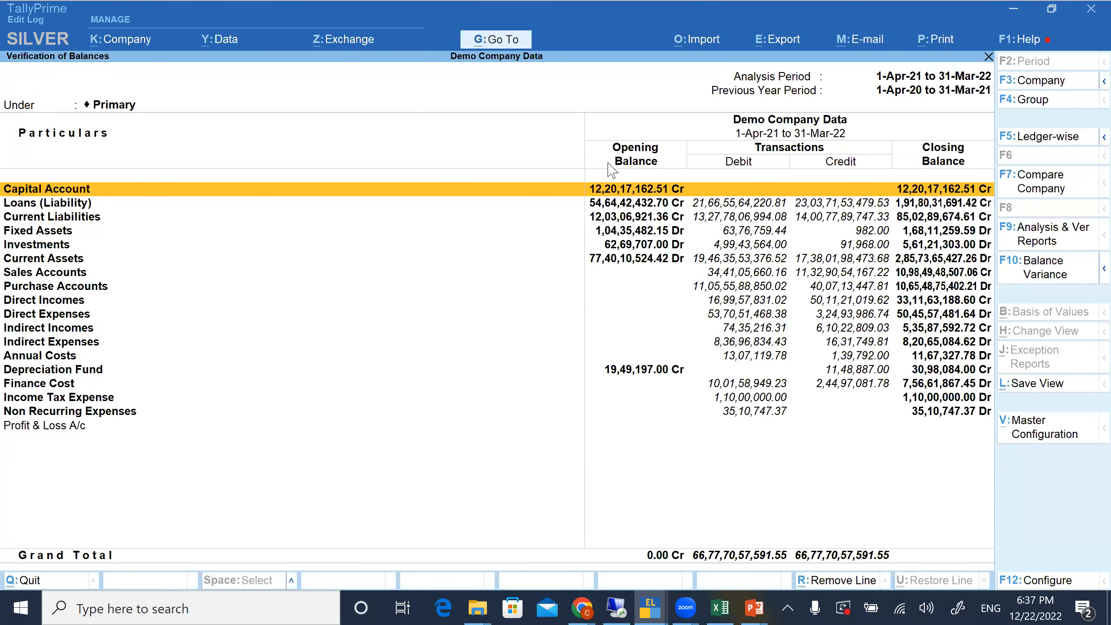
Try to choose a second company to compare with in the Verification of Balances report
click(1025, 197)
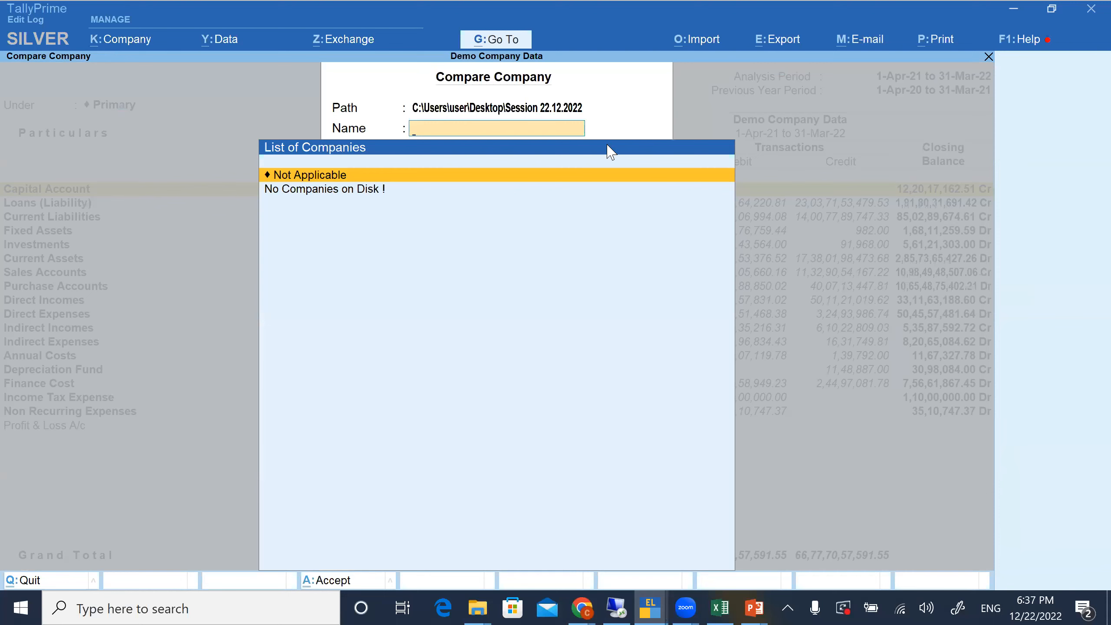
key(Escape)
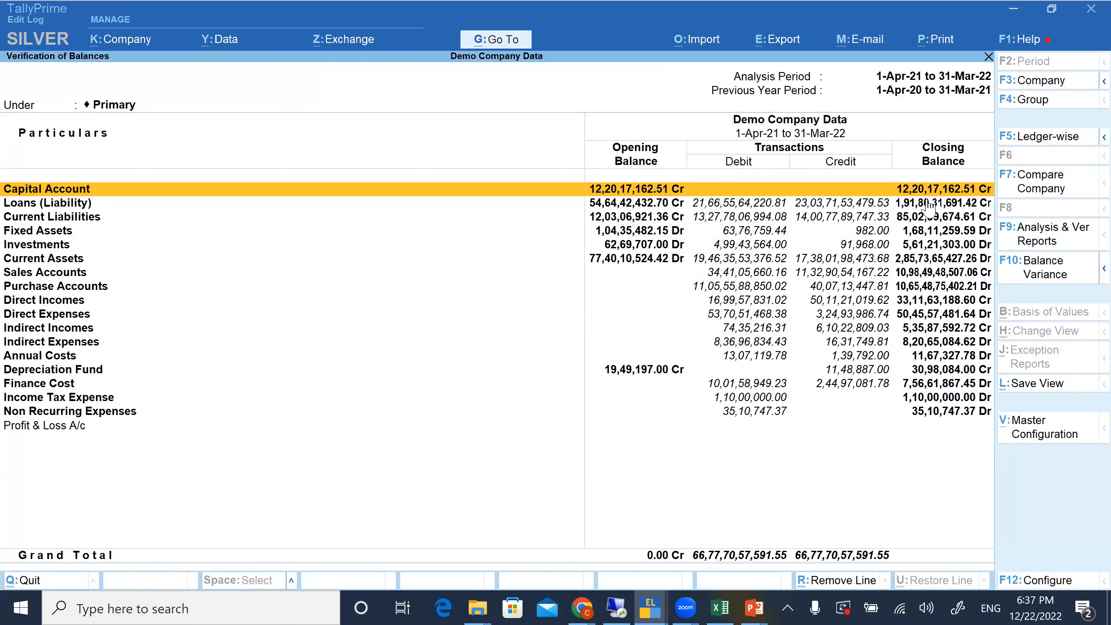
key(Escape)
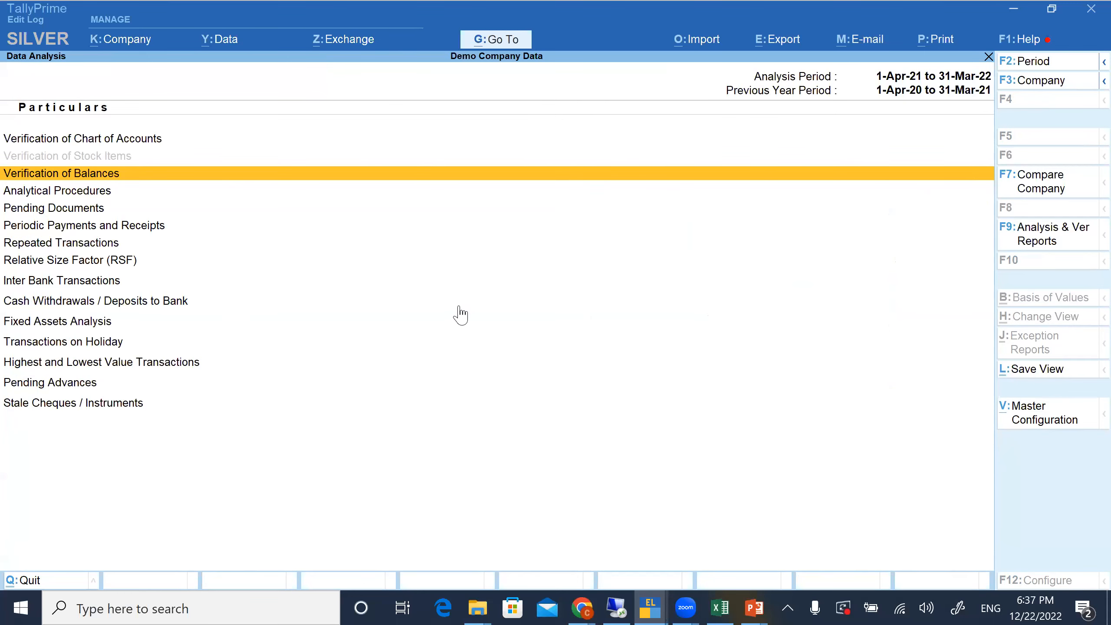
key(Return)
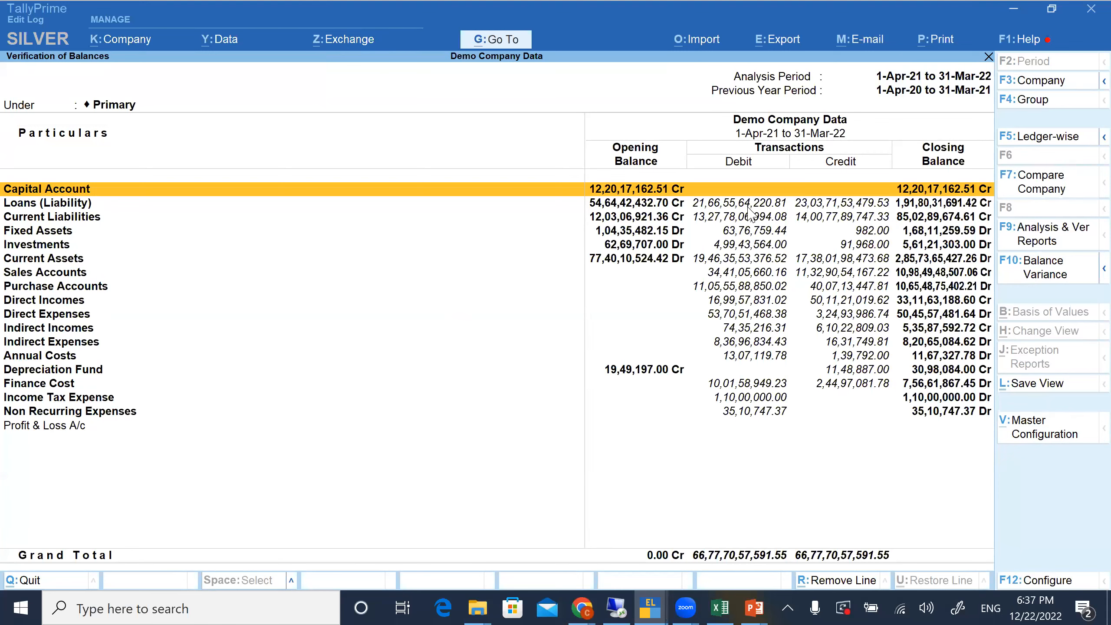
click(1035, 197)
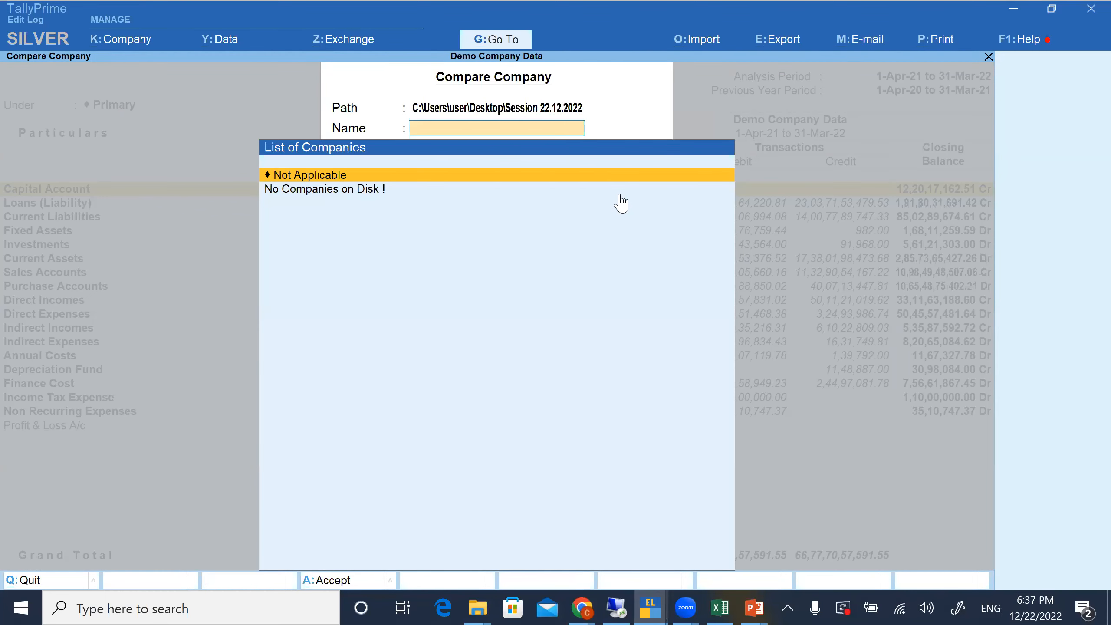
key(Escape)
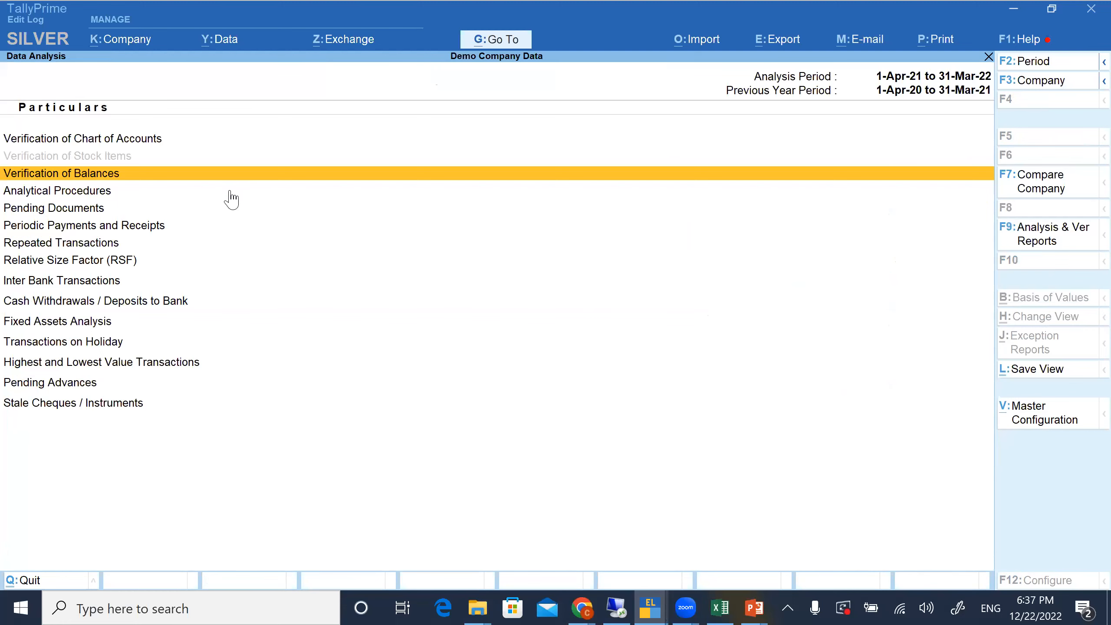
key(Return)
key(Down)
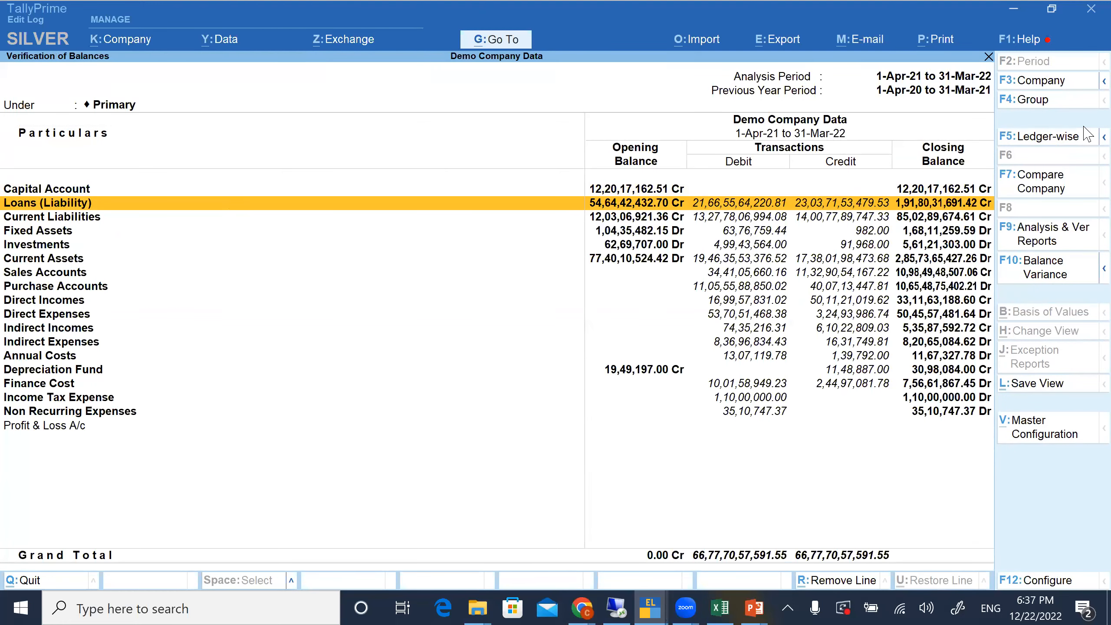
click(1046, 81)
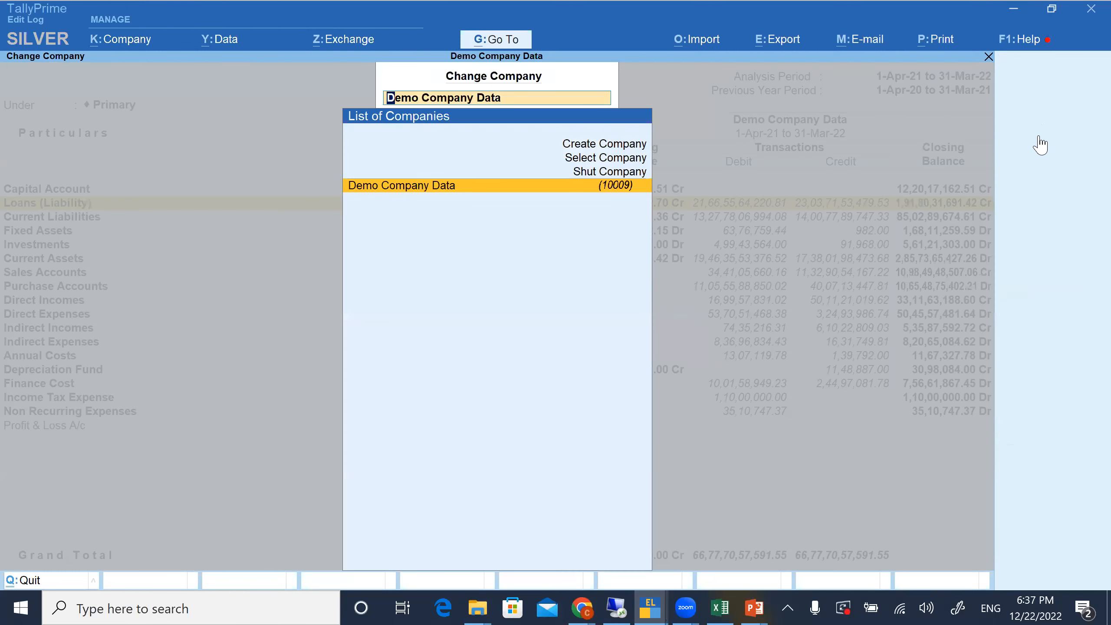
key(Escape)
key(Escape)
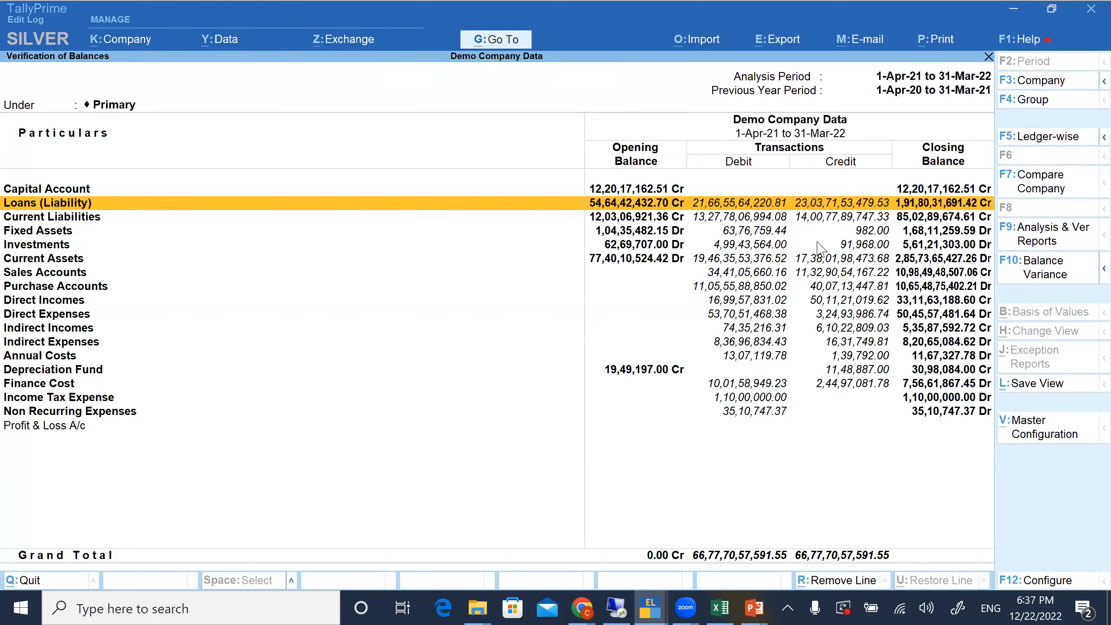
Look down the group balances to Investments and open Compare Company for the Verification of Balances report
key(Down)
key(Down)
key(Down)
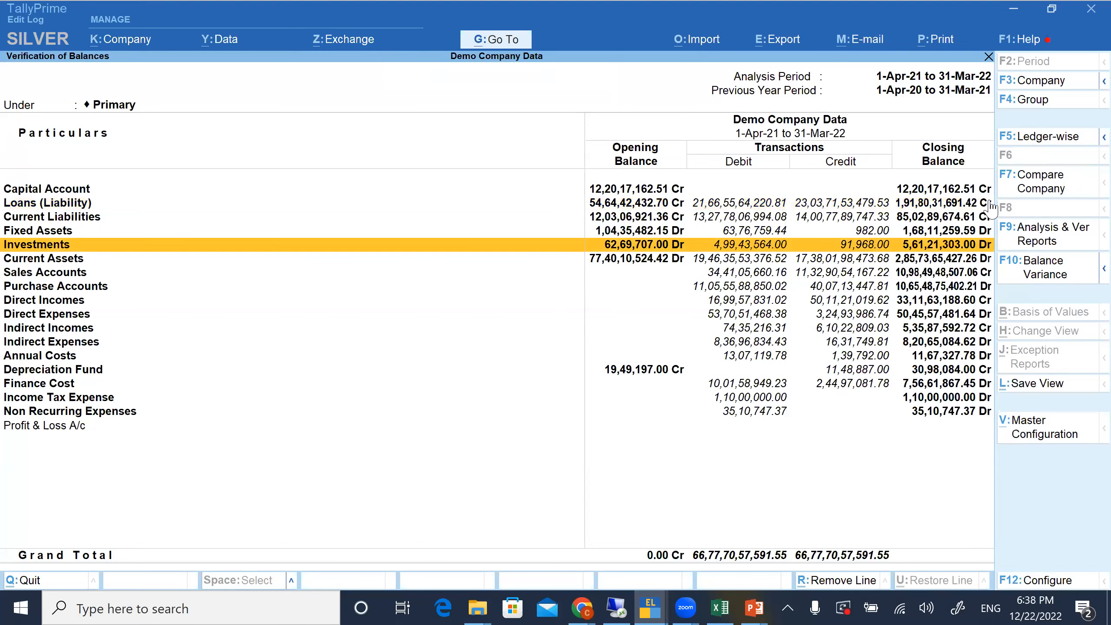
click(1014, 188)
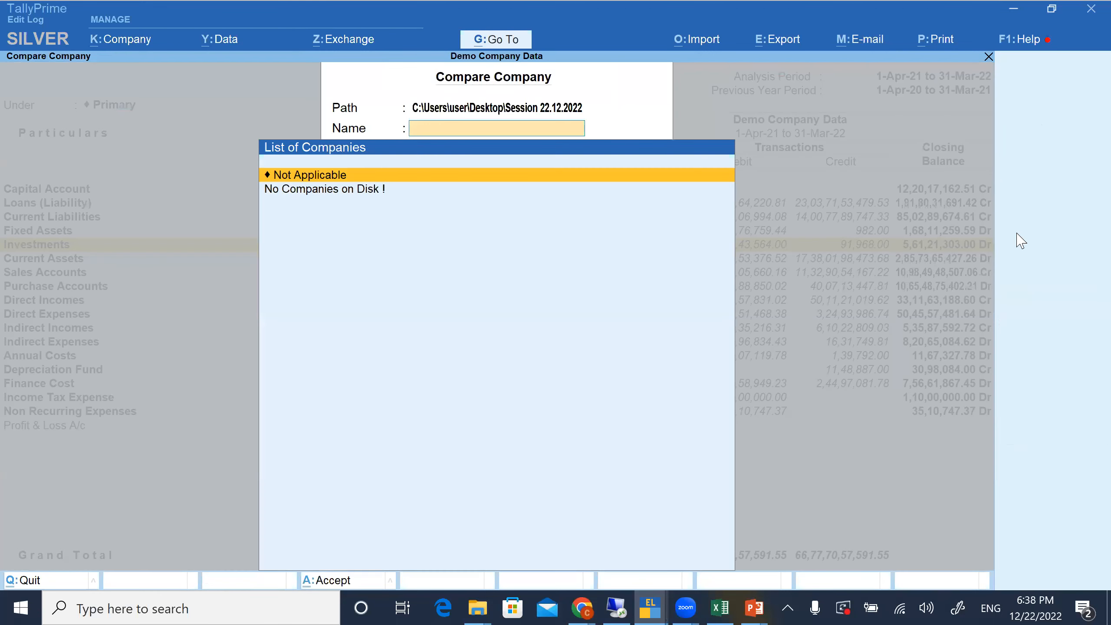
Switch to File Explorer, open the Backup stat folder inside Session 22.12.2022 and select its full path
key(super+d)
click(1037, 52)
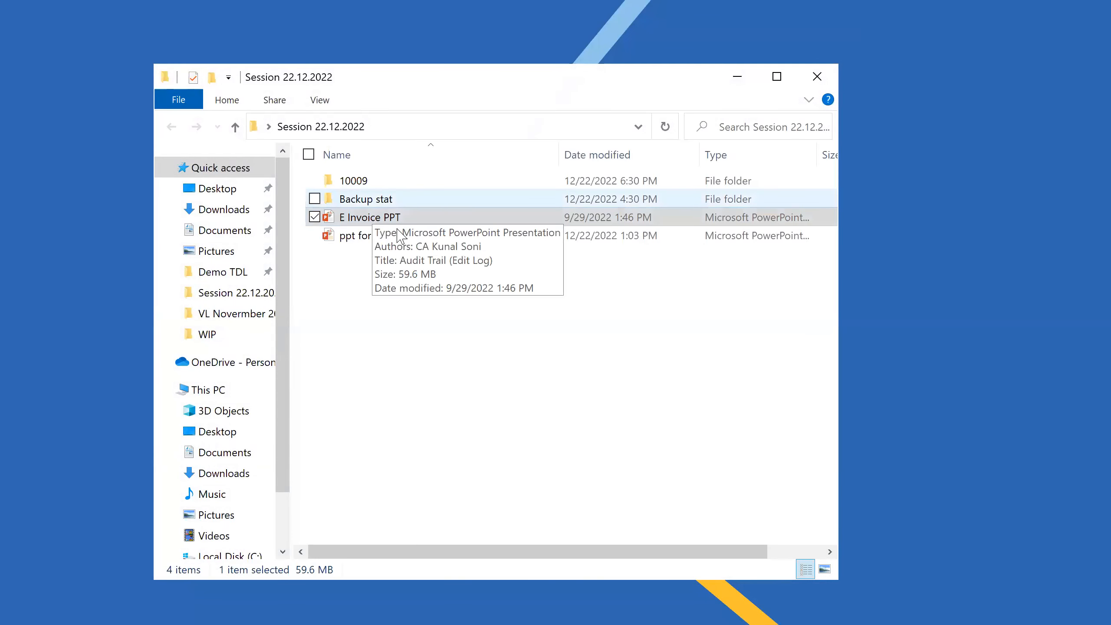
double_click(372, 199)
key(alt+d)
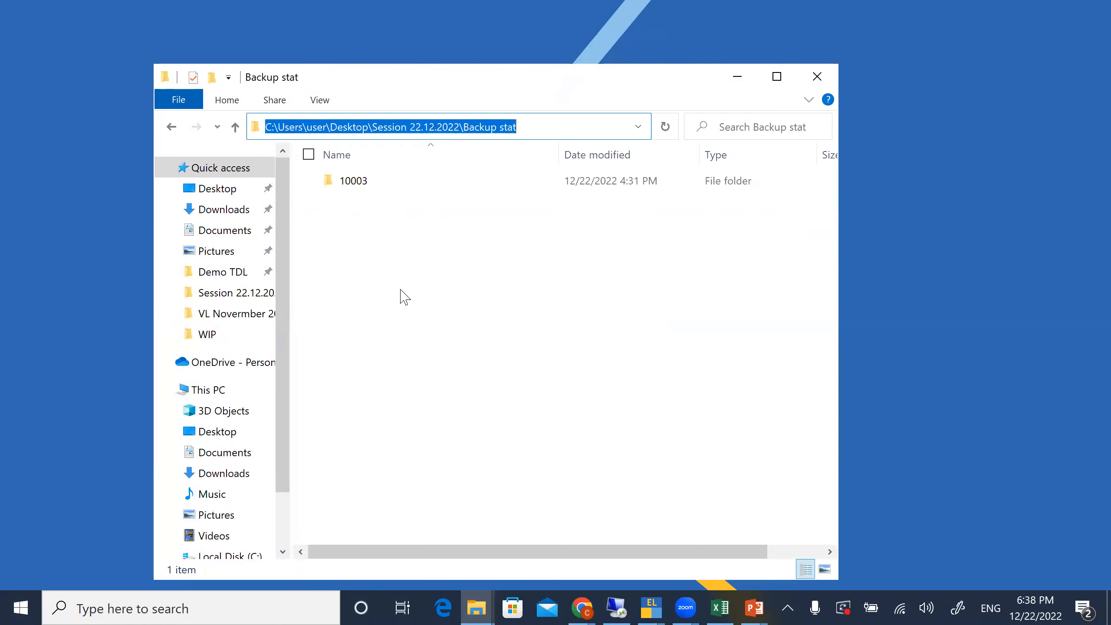
key(alt)
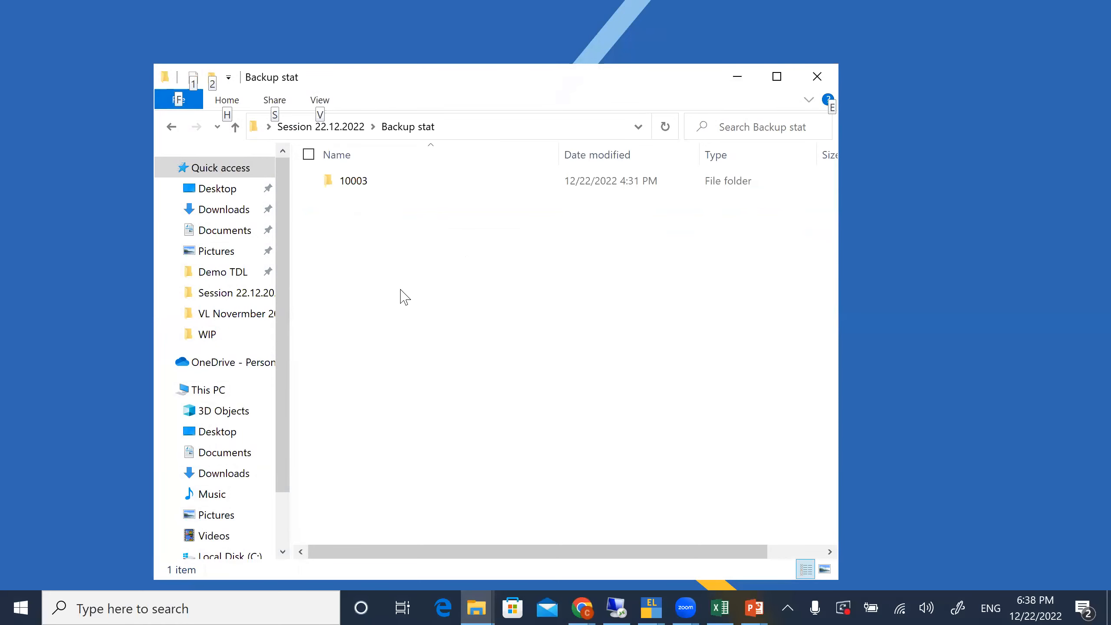
click(368, 240)
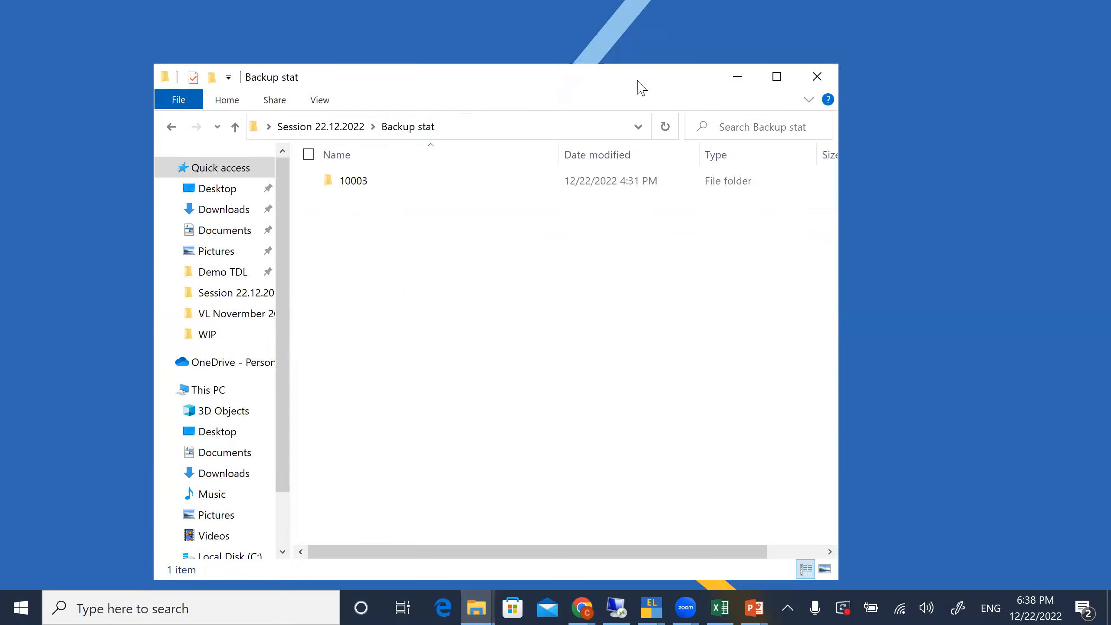
key(alt+d)
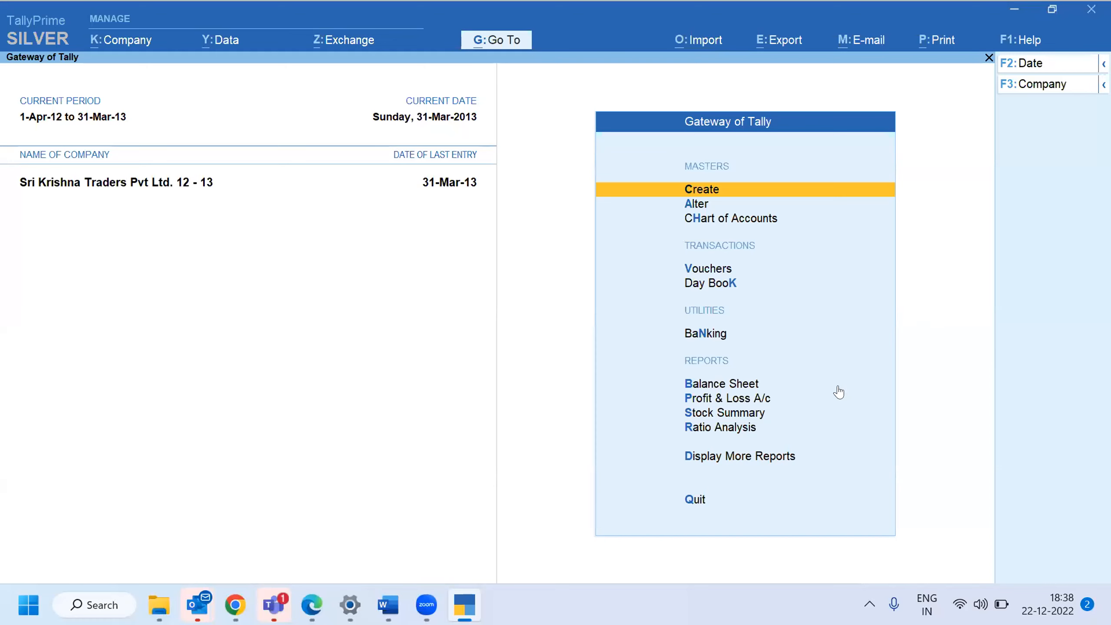
key(Down)
key(Down)
key(Down)
key(Down)
key(Down)
key(Down)
key(Down)
key(Down)
key(Down)
key(Down)
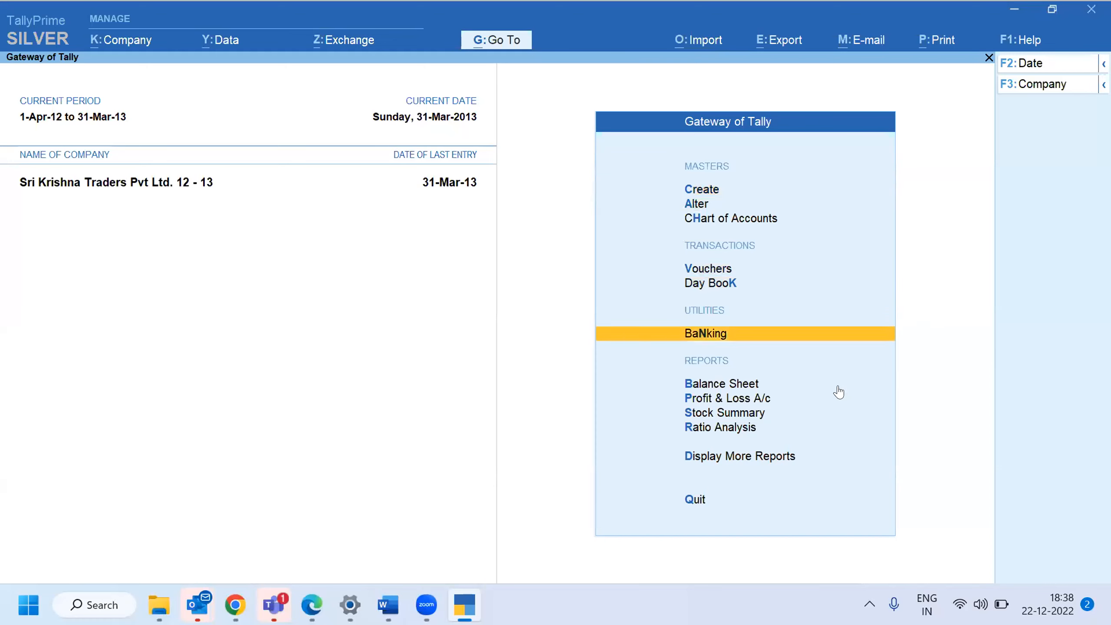
Open the Verification of Balances report through Display More Reports, Analysis & Verification and Data Analysis
key(Return)
key(Down)
key(Down)
key(Down)
key(Down)
key(Down)
key(Down)
key(Down)
key(v)
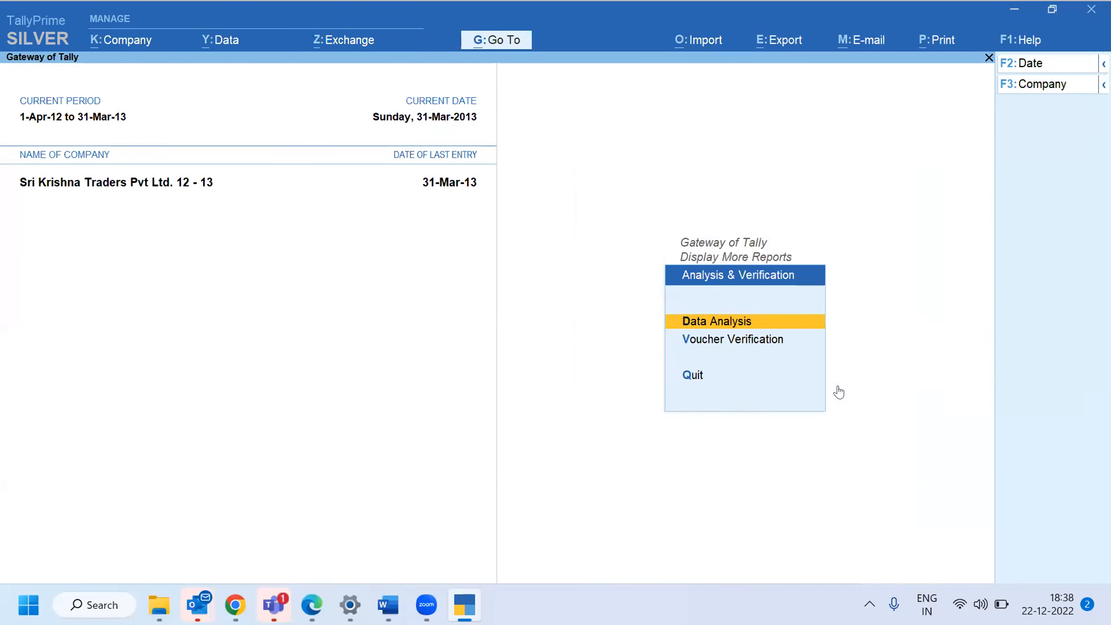
key(Return)
key(Down)
key(Down)
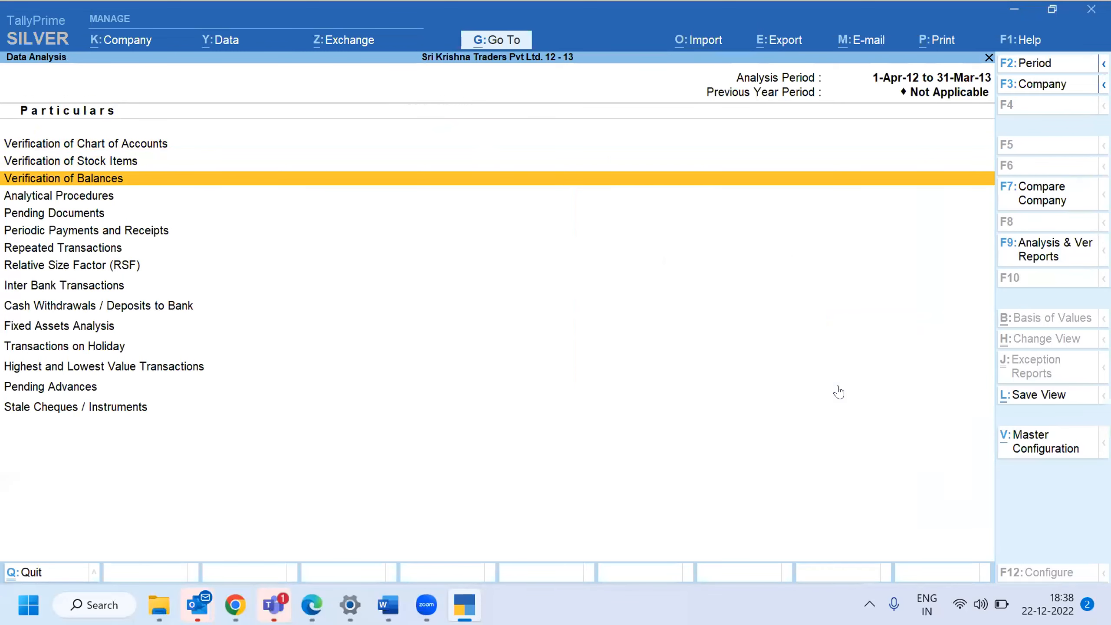
key(Return)
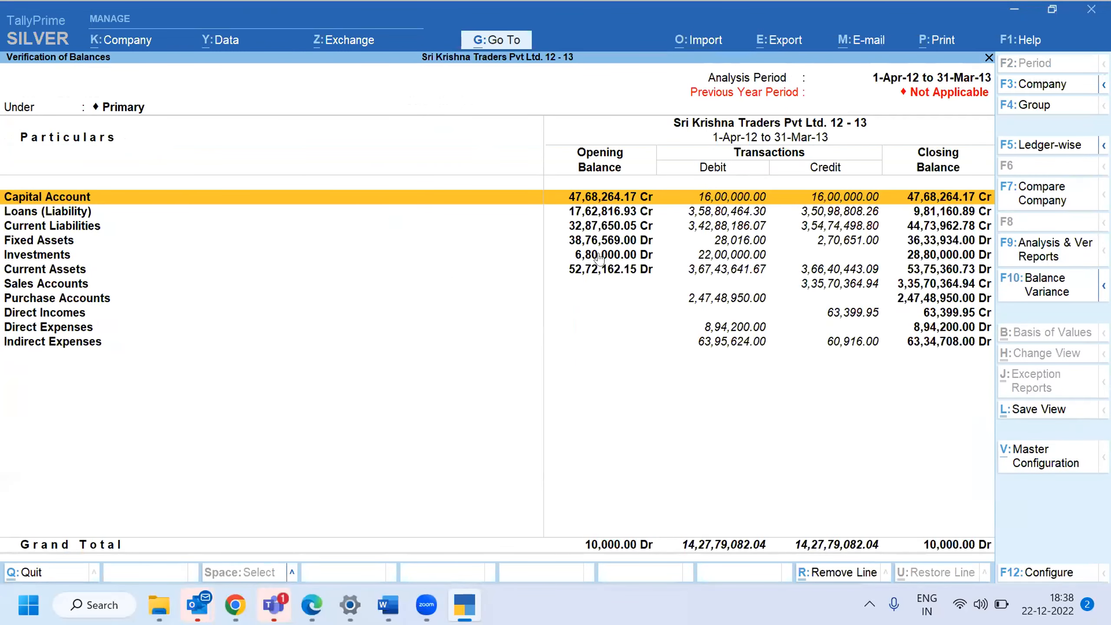
Show the group balances in detail and compare them with the company Sri Krishna Traders Pvt Ltd. 11- 12
key(ctrl)
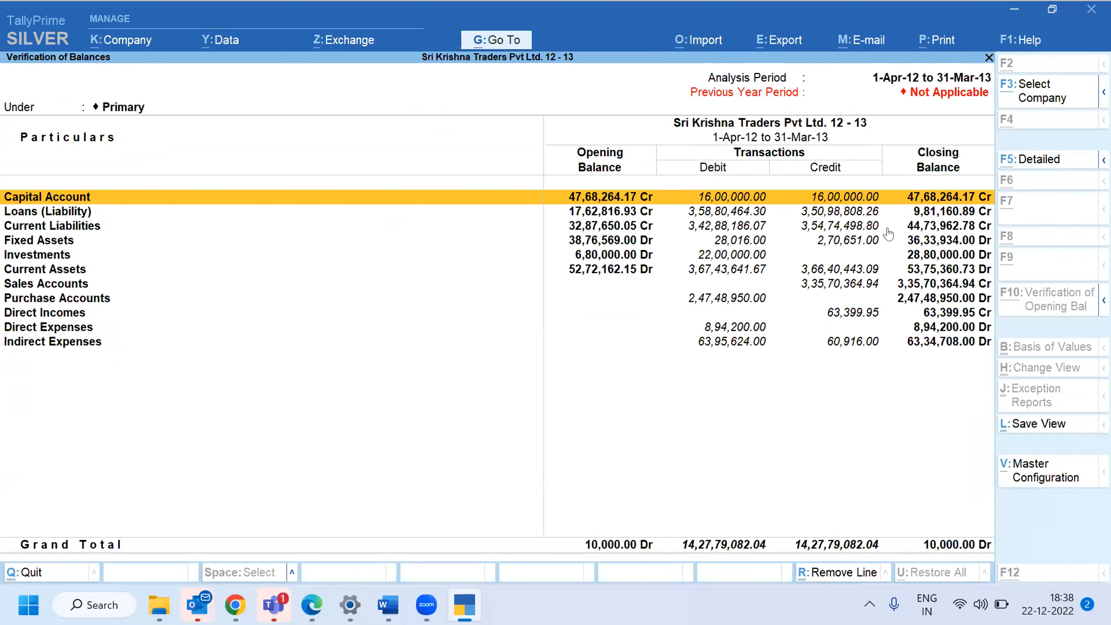
key(alt+F5)
click(1037, 193)
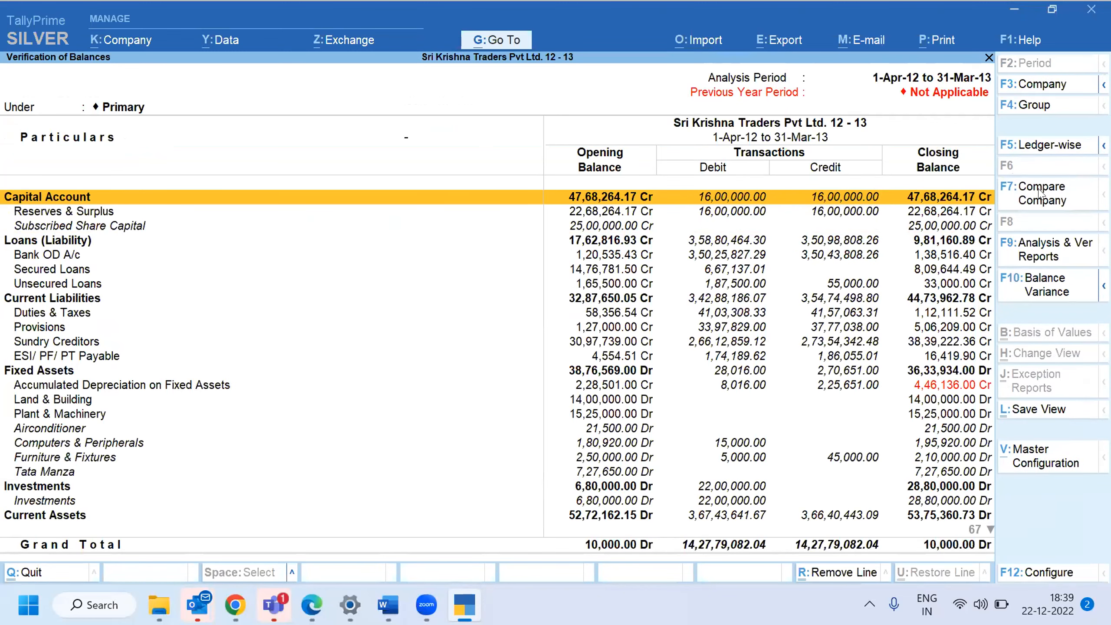
key(Down)
key(Down)
key(Down)
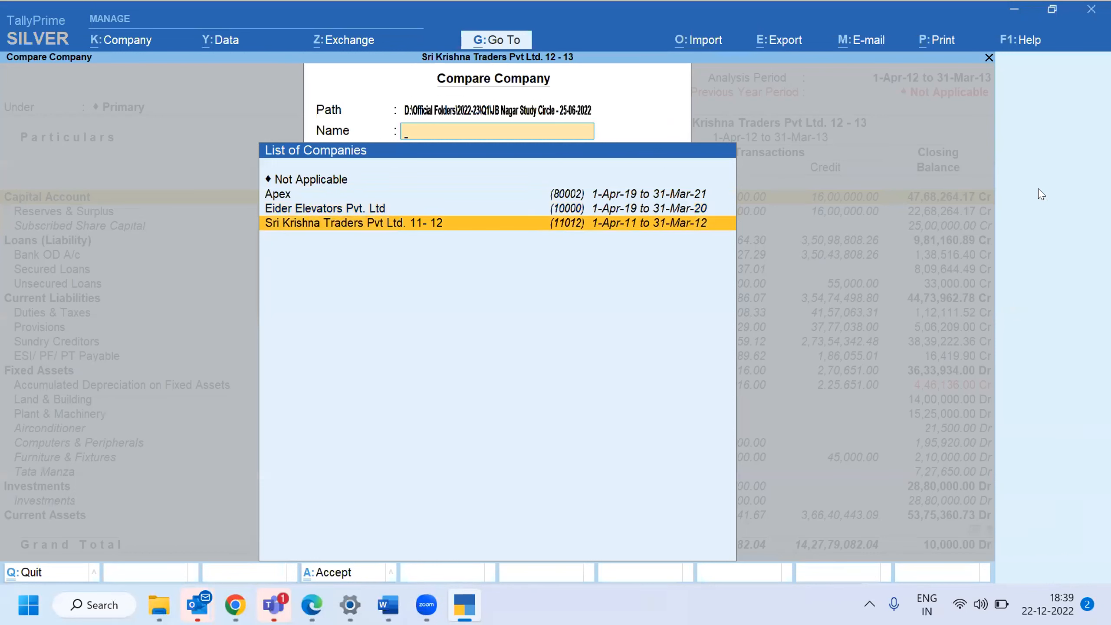
key(Return)
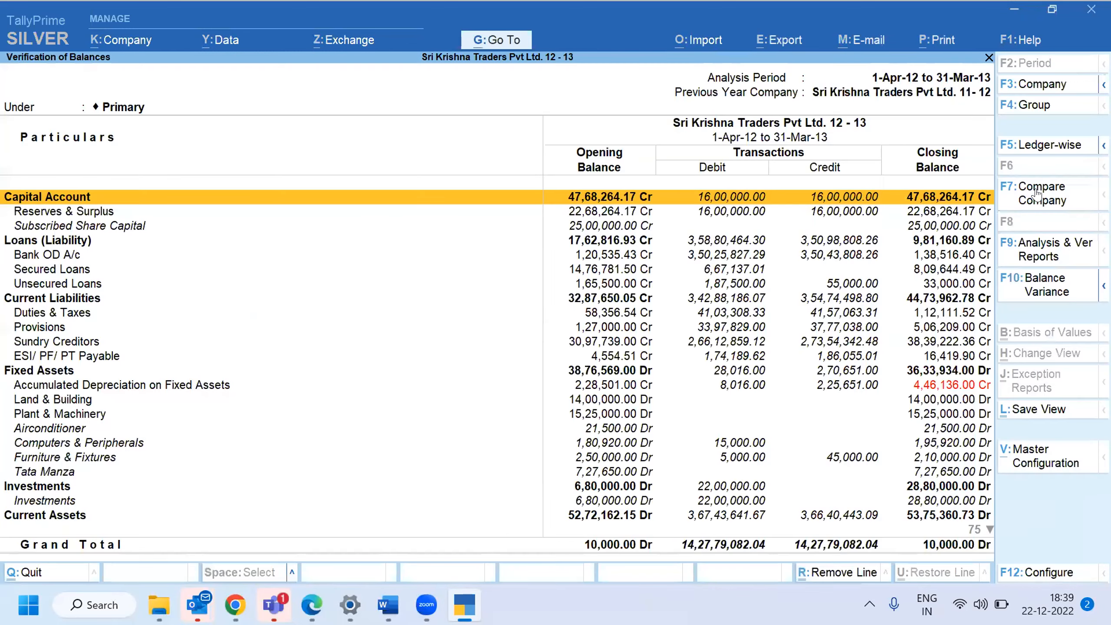
Switch to the Verification of Opening Balances view and expand the Current Liabilities group to its subgroups
key(Down)
key(Down)
key(Down)
key(Down)
key(Down)
key(Down)
key(Down)
key(Down)
key(Down)
key(Down)
key(Down)
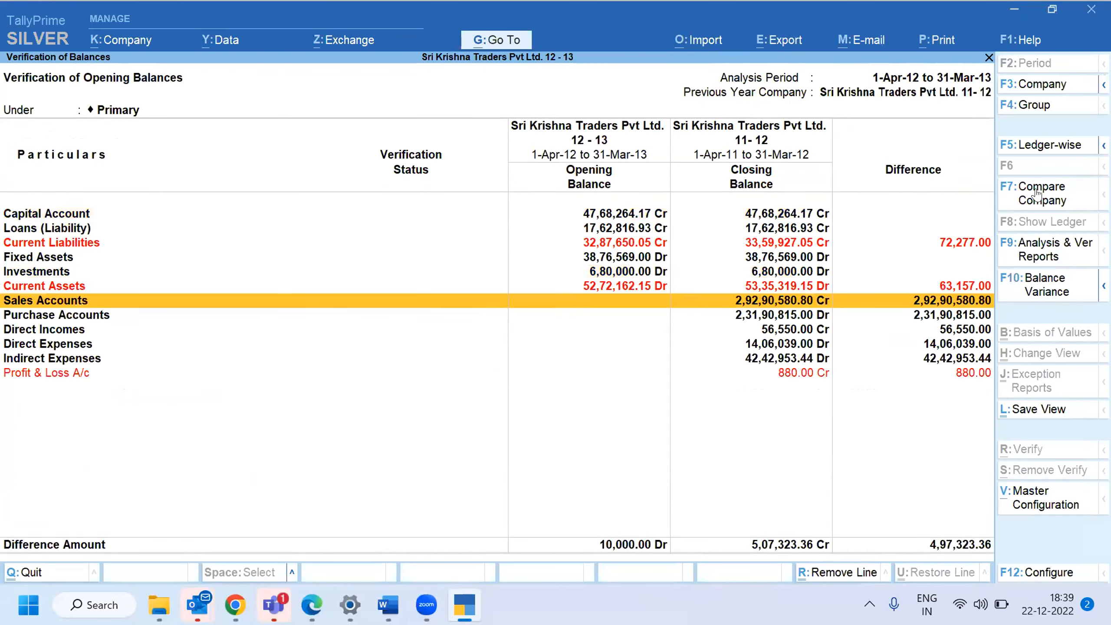
key(Up)
key(Up)
key(Up)
key(Up)
key(Up)
key(Up)
key(Up)
key(Up)
key(Up)
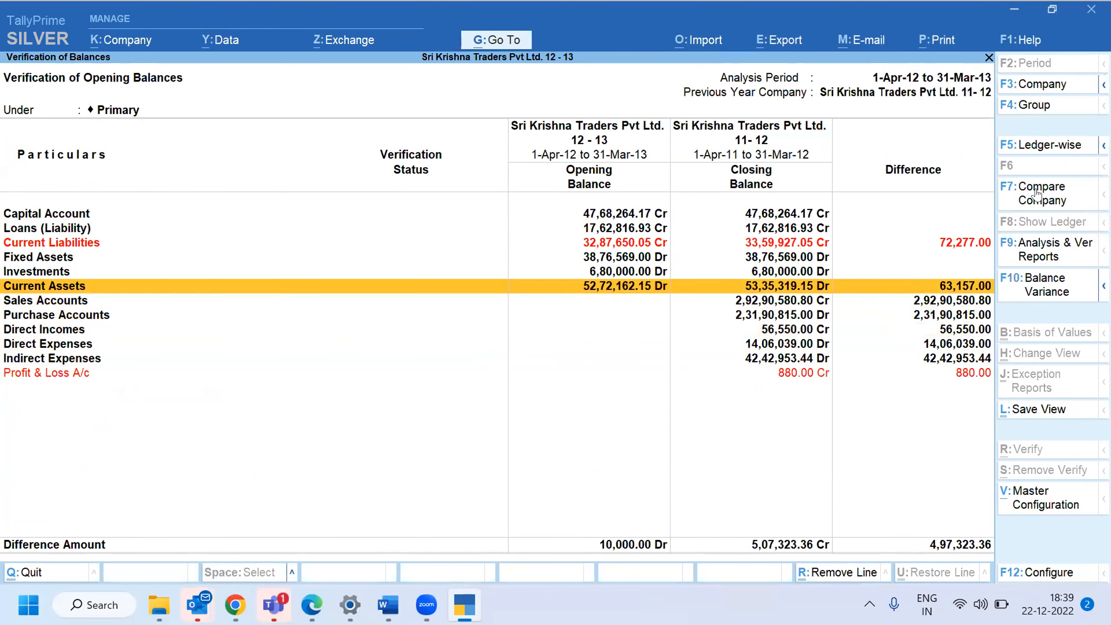
key(shift+Return)
Expand the Current Assets group to its subgroups in the opening balance comparison
key(Down)
key(Down)
key(Down)
key(Down)
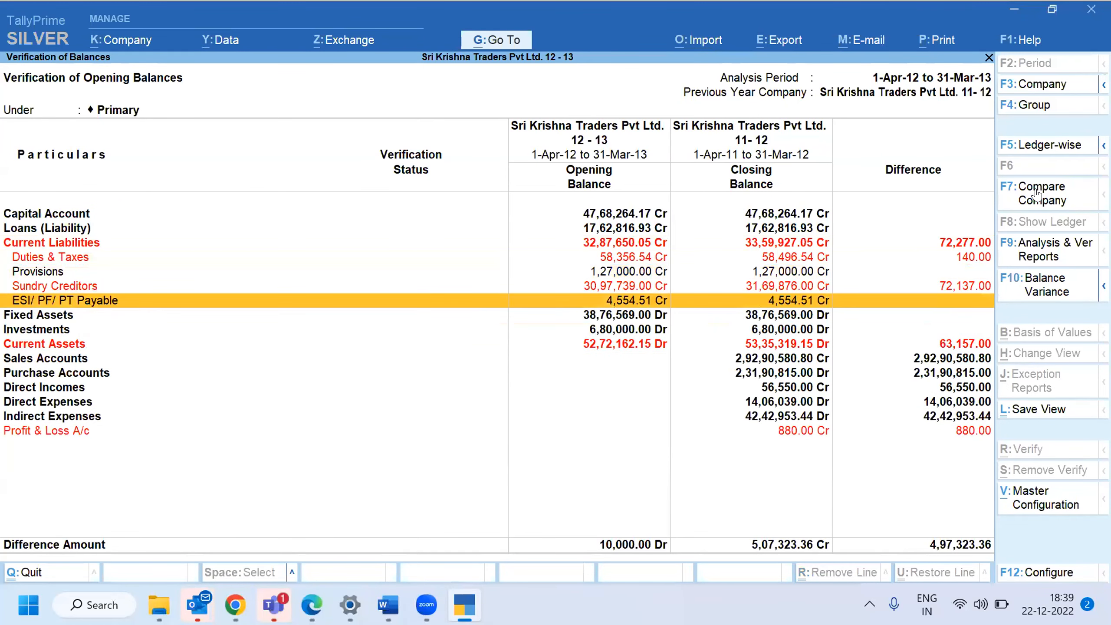
key(Down)
key(Down)
key(Down)
key(shift+Return)
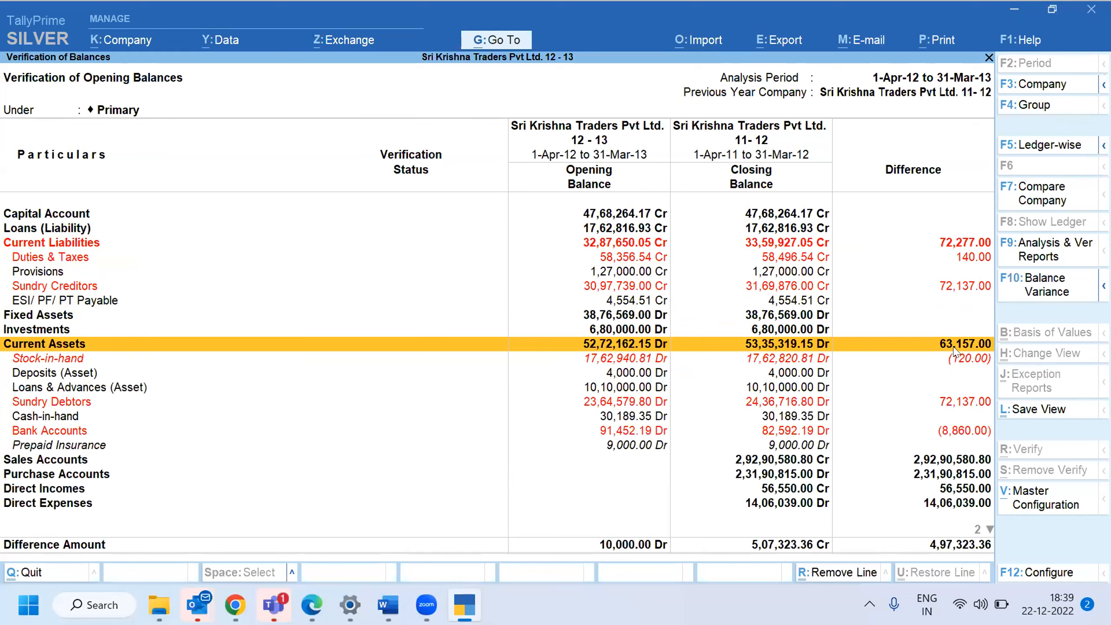
Examine the differences between opening and previous-year closing balances from Capital Account down to Profit & Loss A/c
key(Up)
key(Up)
key(Up)
key(Up)
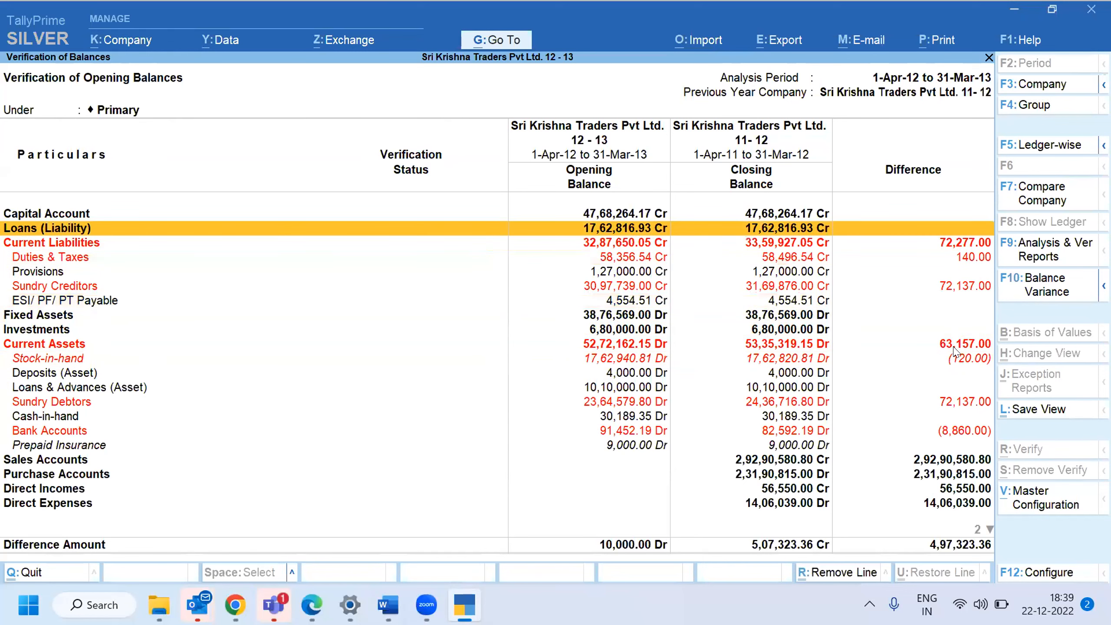
key(Down)
key(Down)
key(Down)
key(Down)
key(Down)
key(Down)
key(Down)
key(Down)
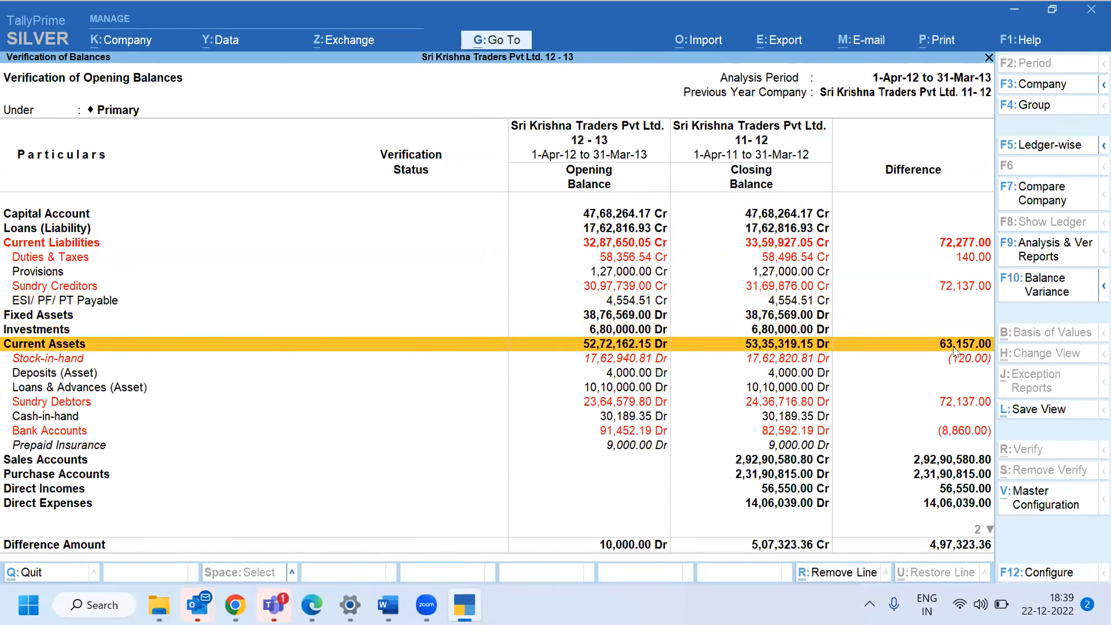
key(Down)
key(Down)
key(Down)
key(Down)
key(Down)
key(Down)
key(Down)
key(Down)
key(Down)
key(Down)
key(Down)
key(Down)
key(Down)
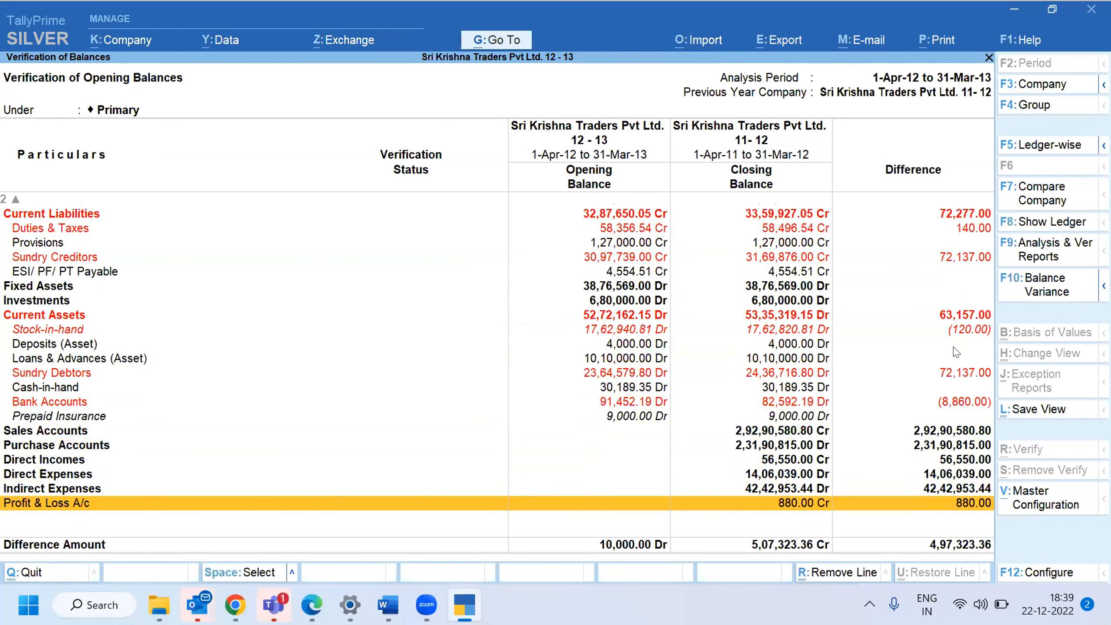
key(Up)
key(Up)
key(Up)
key(Up)
key(Up)
key(Up)
key(Up)
key(Up)
key(Up)
key(Up)
key(Up)
key(Up)
key(Up)
key(Up)
key(Up)
key(Up)
key(Up)
key(Up)
key(Up)
key(Up)
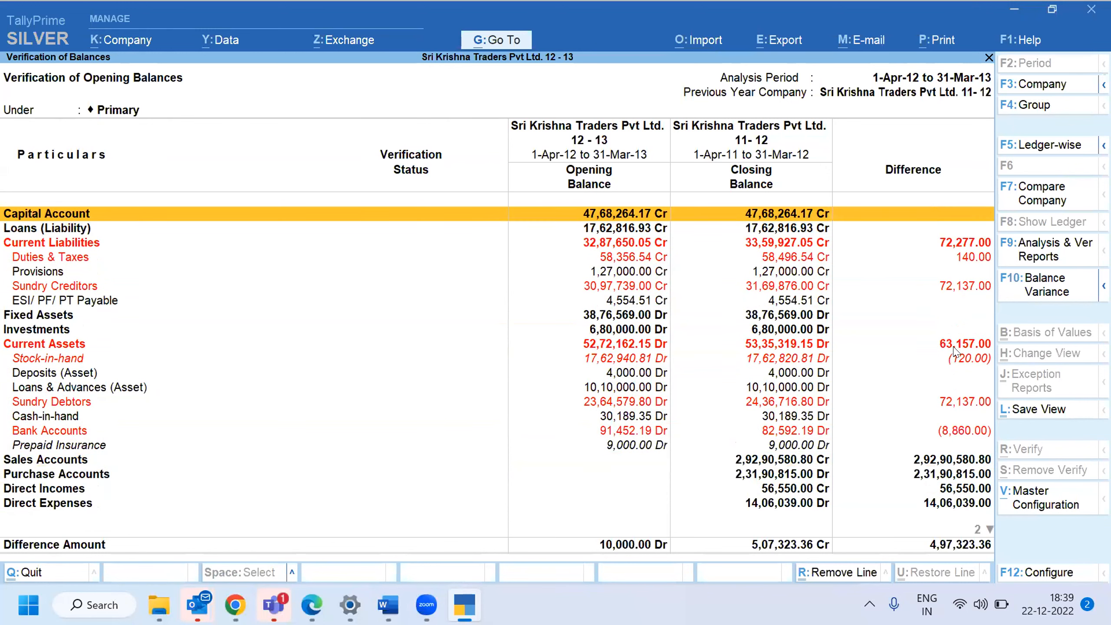
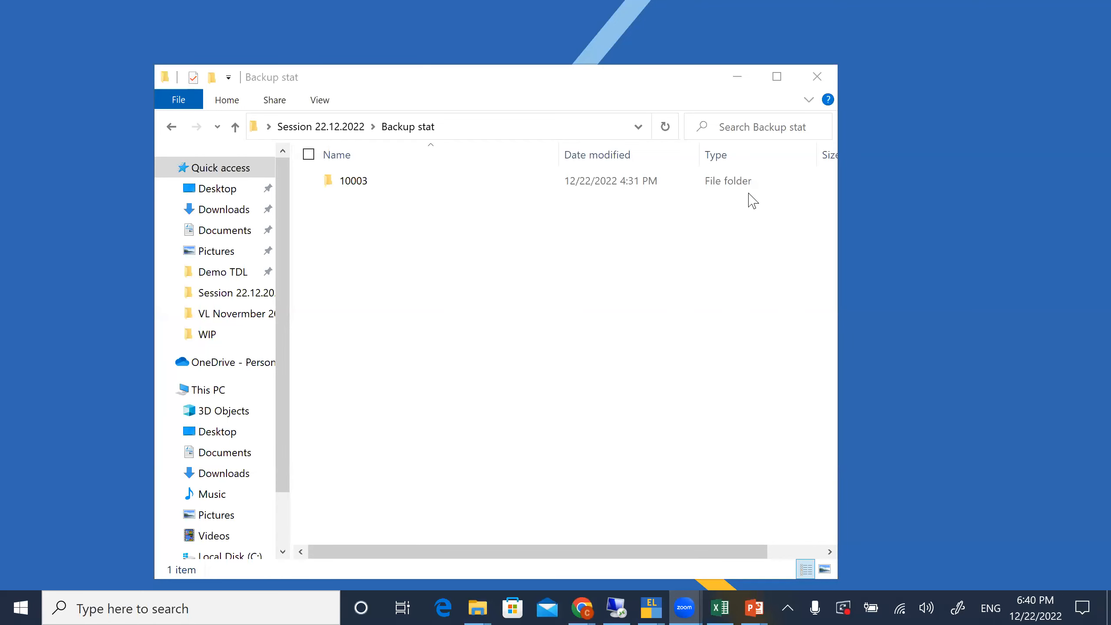
Switch to TallyPrime Edit Log, cancel the company comparison and return to the Data Analysis list
key(alt+Tab)
key(alt+Tab)
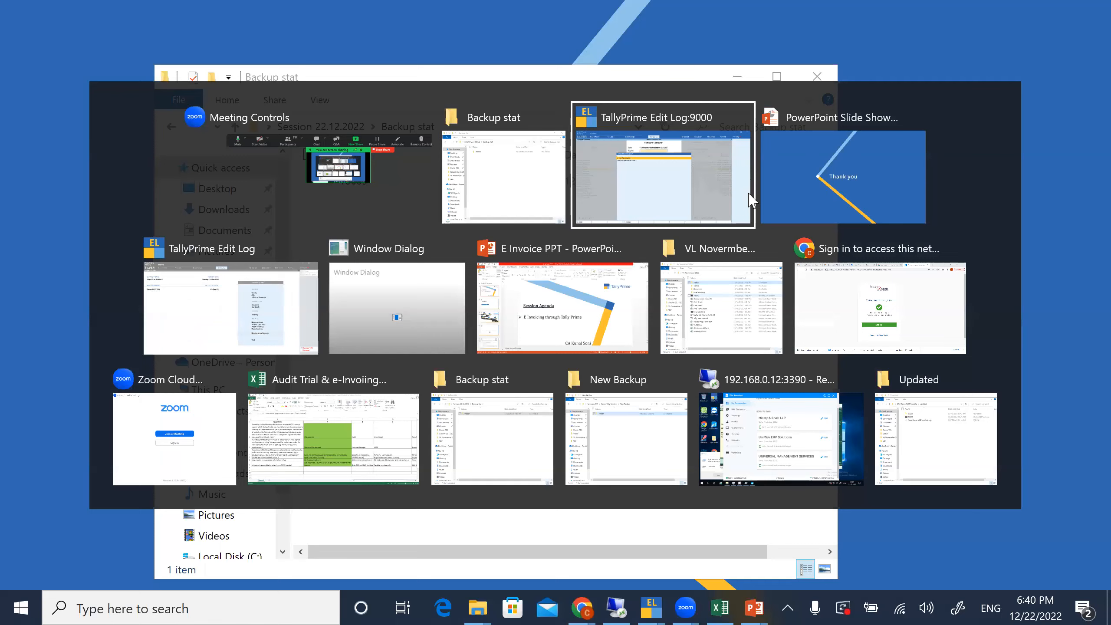
click(715, 176)
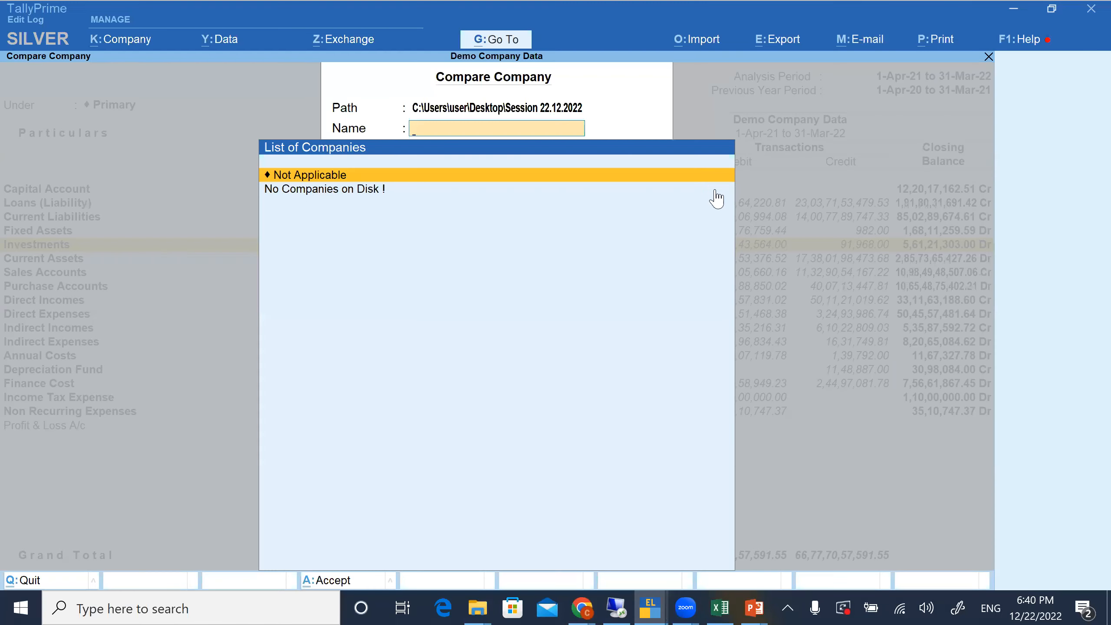
key(Escape)
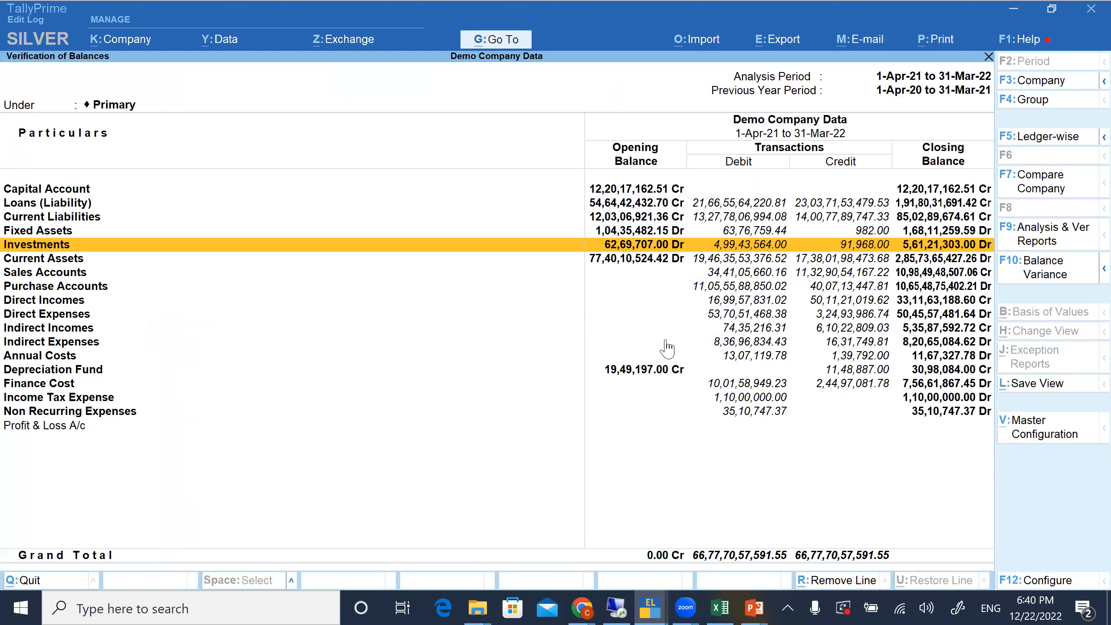
key(Escape)
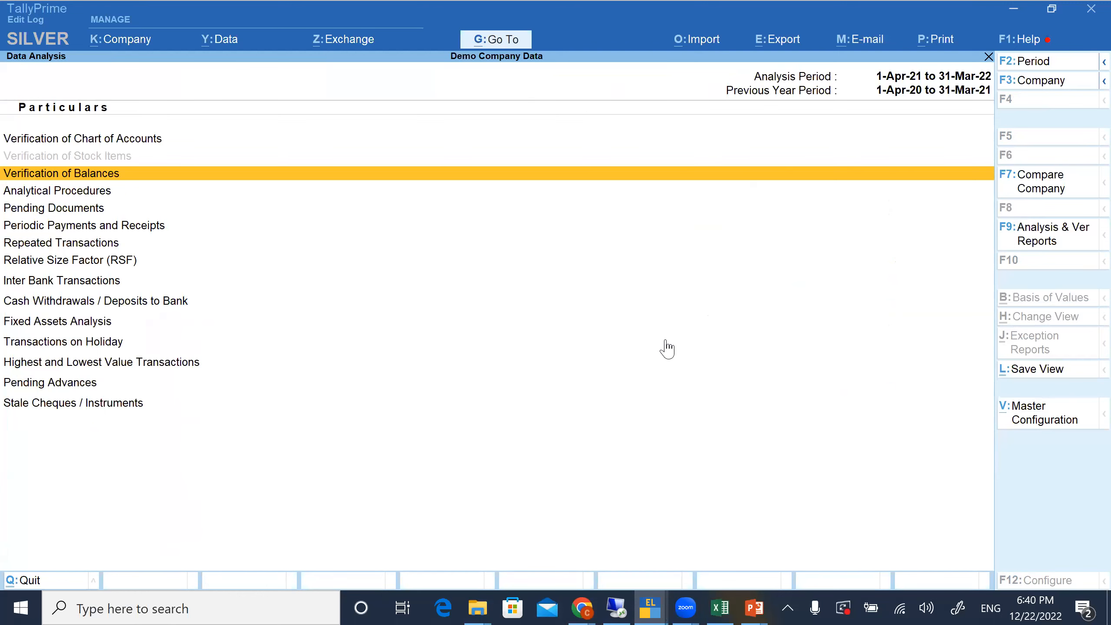
Open Verification of Balances for Demo Company Data and show the groups in detail around Sales Accounts
key(Return)
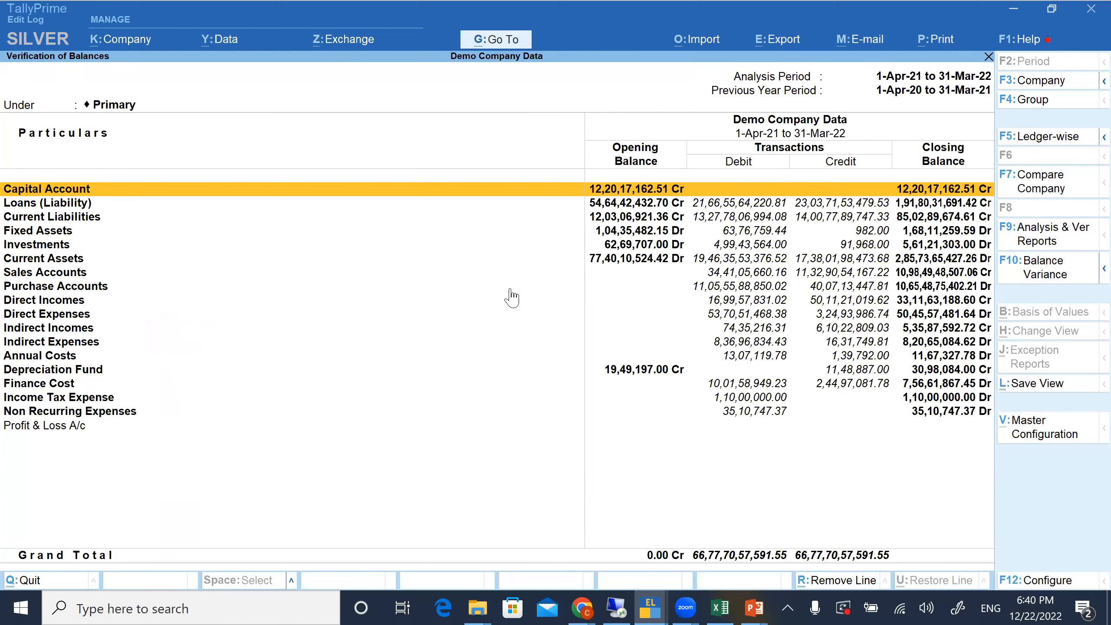
click(495, 274)
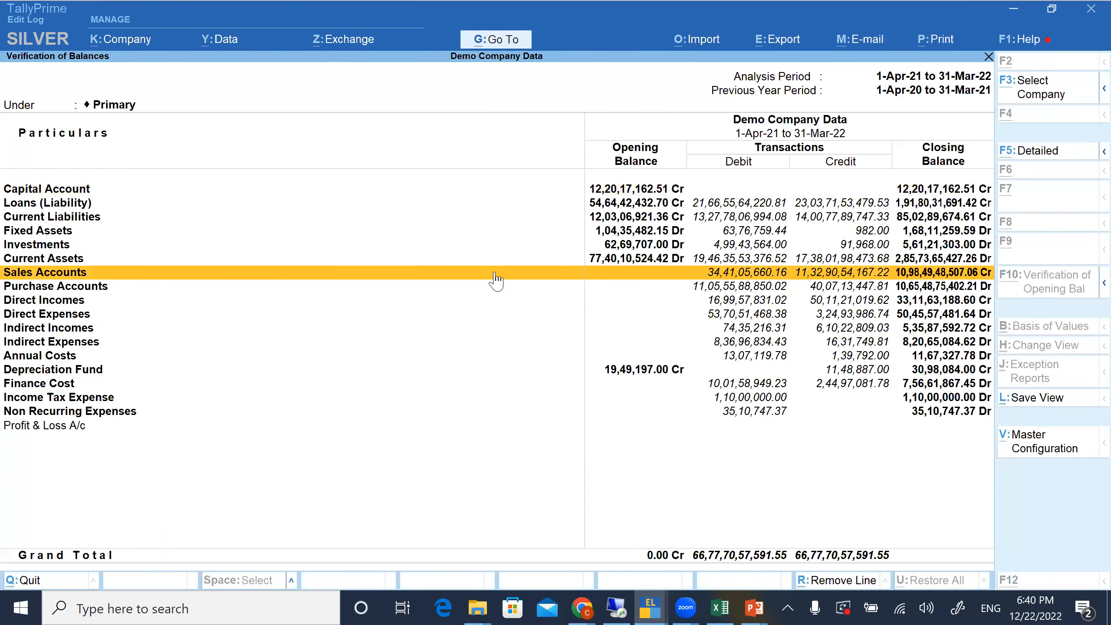
key(F5)
key(Down)
key(Down)
key(Down)
key(Down)
key(Down)
key(Down)
key(Down)
key(Down)
key(Down)
key(Down)
key(Down)
key(Down)
key(Down)
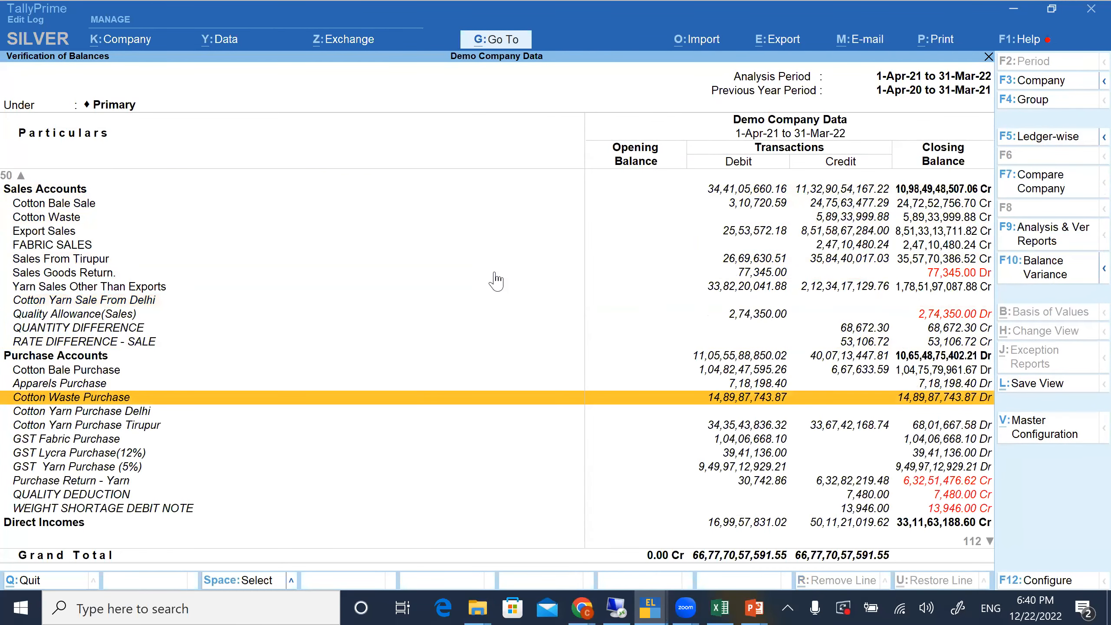
Select the Purchase Return - Yarn, QUALITY DEDUCTION and WEIGHT SHORTAGE DEBIT NOTE ledgers, and highlight Quality Allowance(Sales)
key(Down)
key(Down)
key(Down)
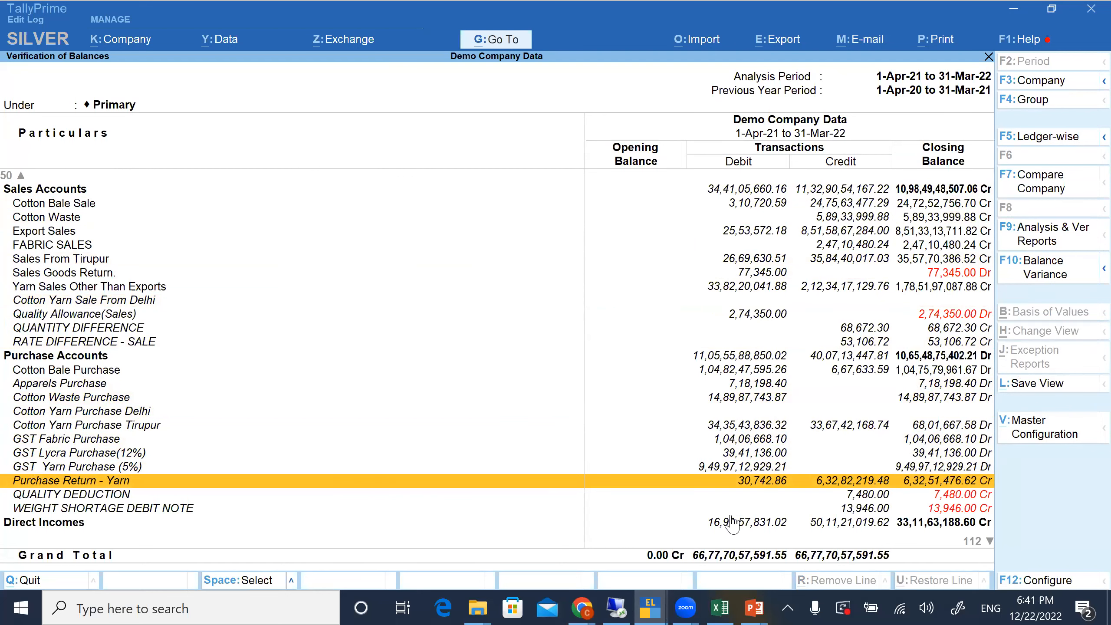
key(space)
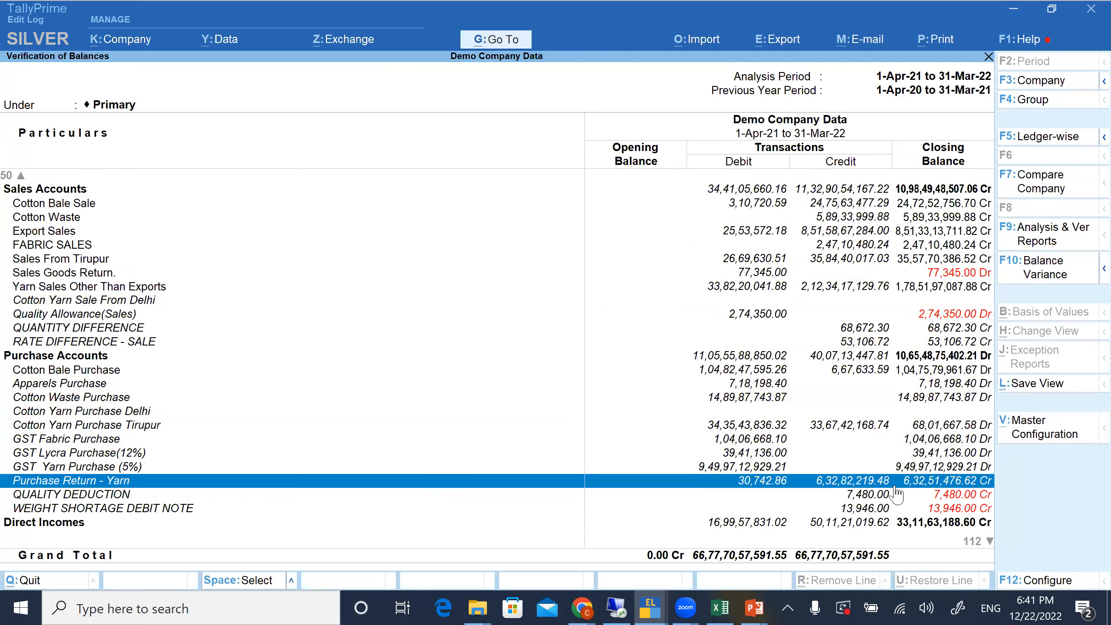
key(shift+Down)
key(shift+Down)
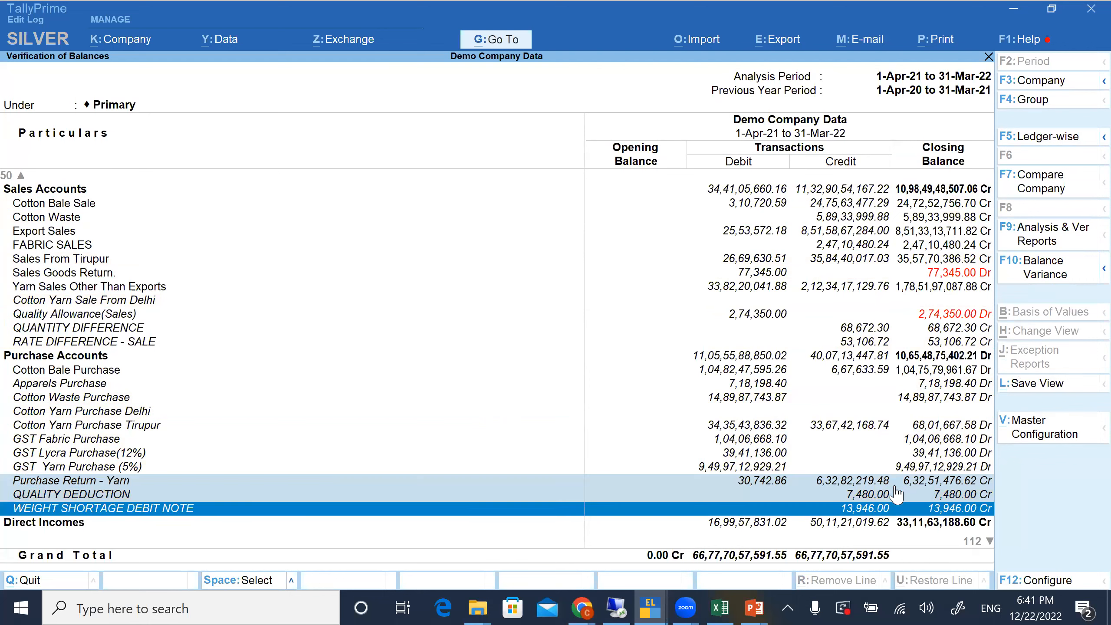
click(968, 318)
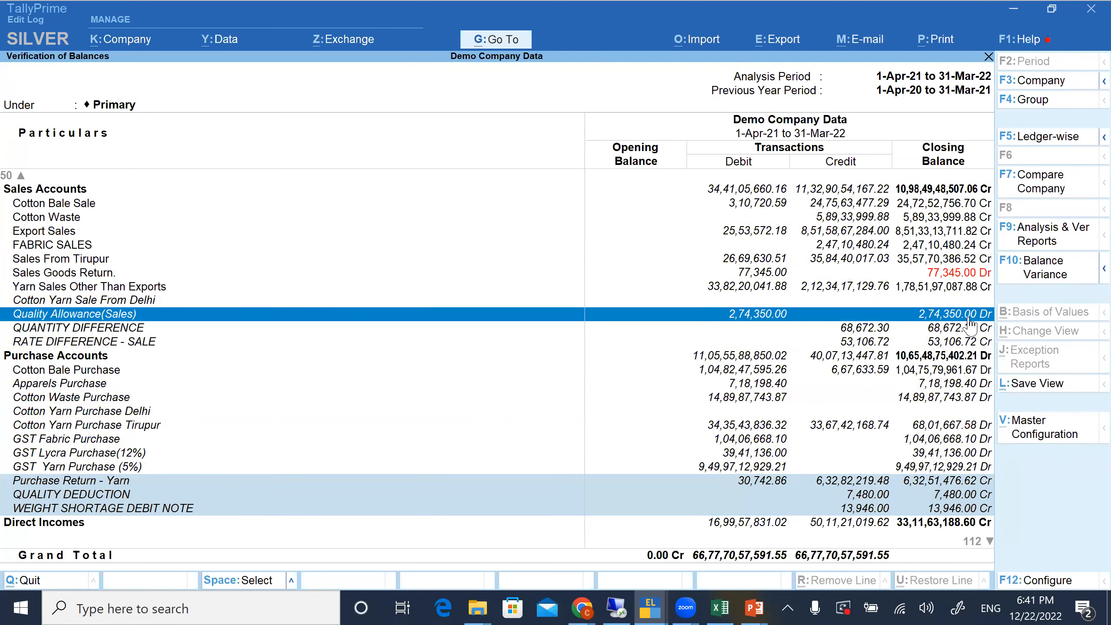
Examine the remaining closing balances in the expense and fund groups through to Profit & Loss A/c
key(Page_Down)
key(Page_Down)
key(Page_Down)
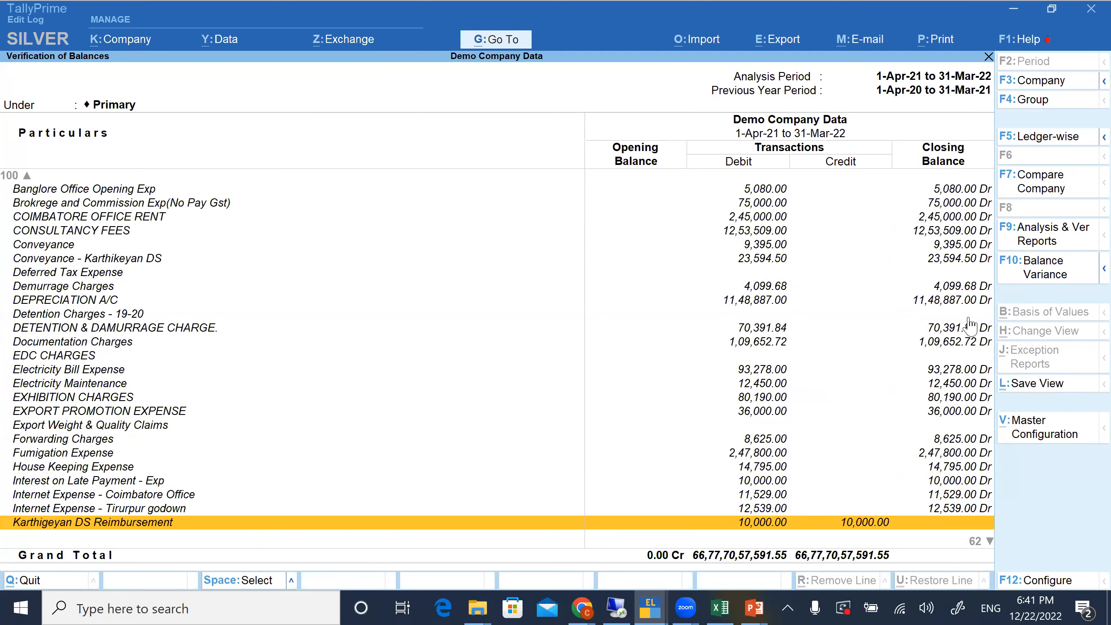
key(Page_Down)
key(Page_Down)
key(Page_Up)
key(Page_Up)
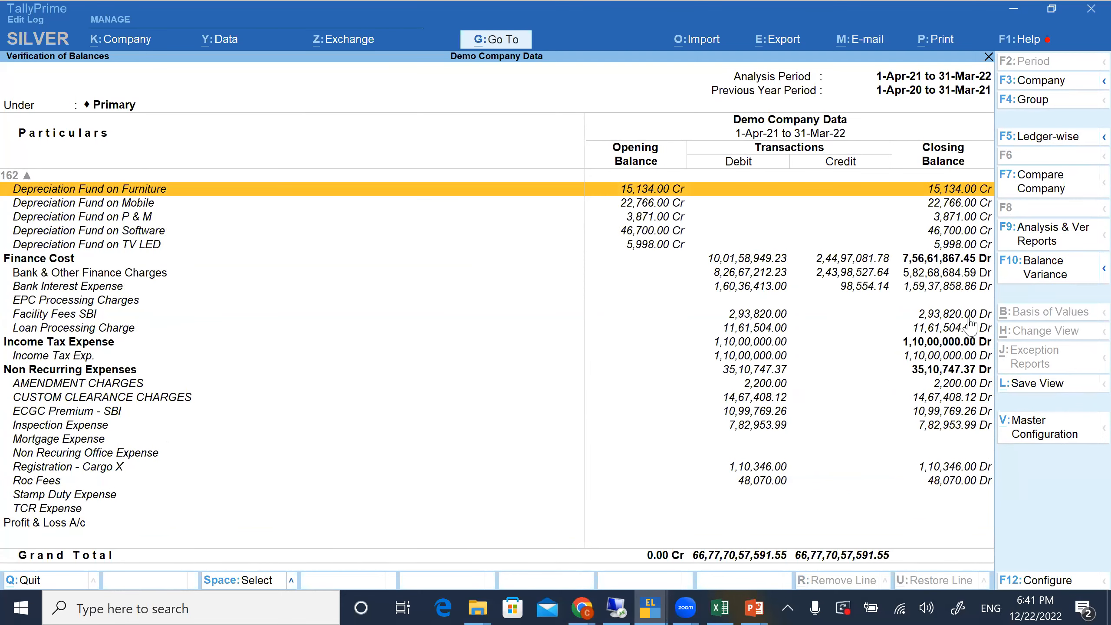
key(Down)
key(Down)
key(Down)
key(Down)
key(Down)
key(Down)
key(Down)
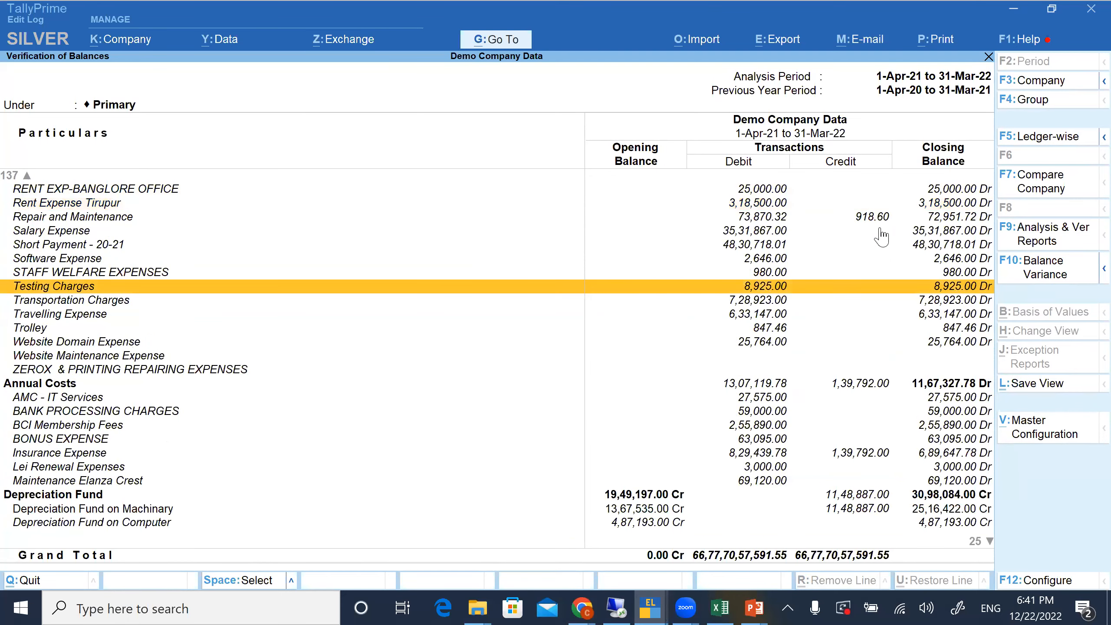
Open the Ledger Balance Variance report and examine the 2021-22 and 2020-21 closing balances of its first ledgers
click(1012, 274)
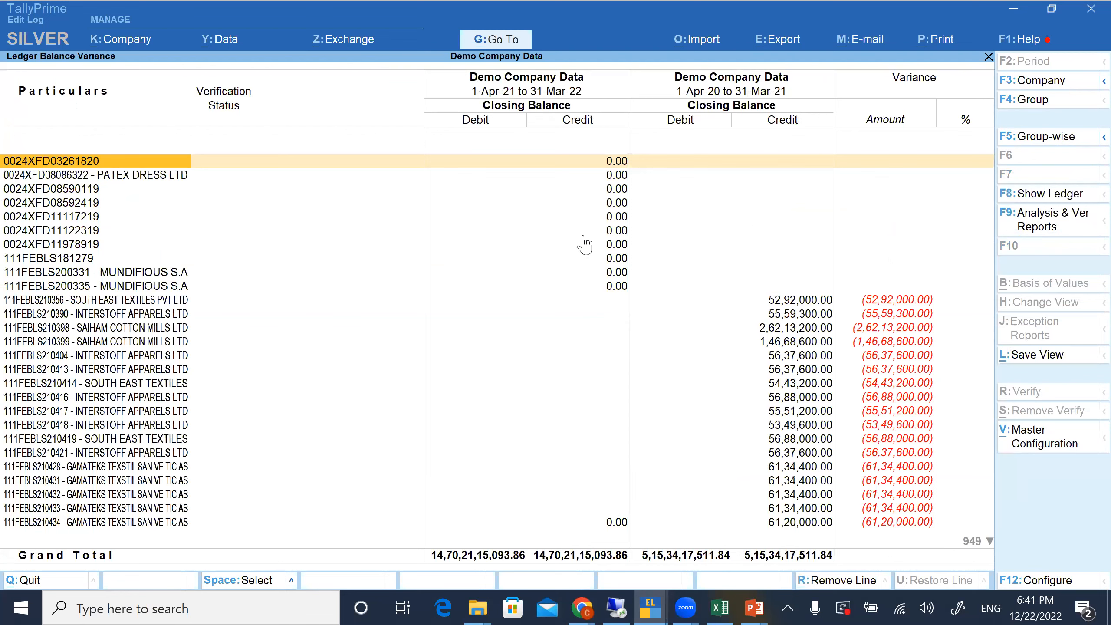
key(Page_Down)
key(Page_Down)
key(Page_Down)
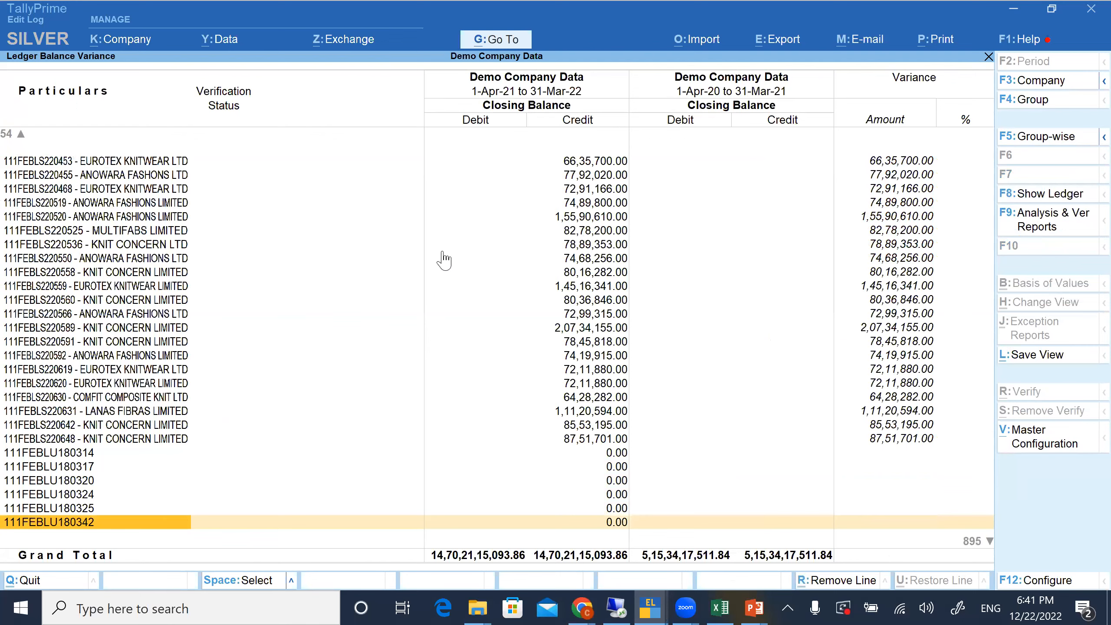
key(Page_Up)
key(Page_Up)
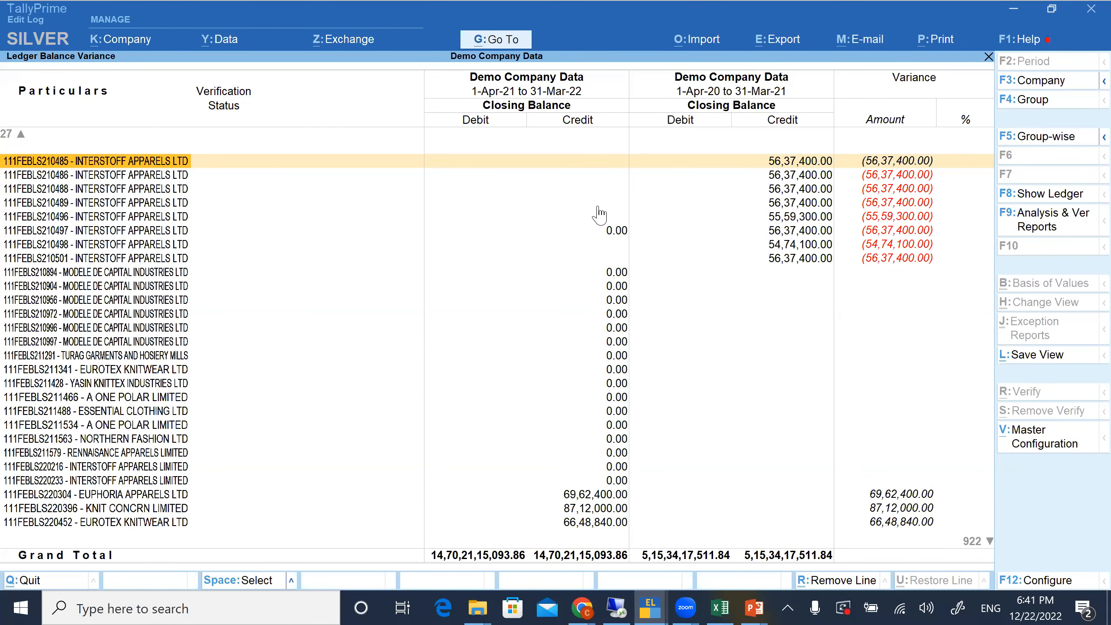
key(Down)
key(Down)
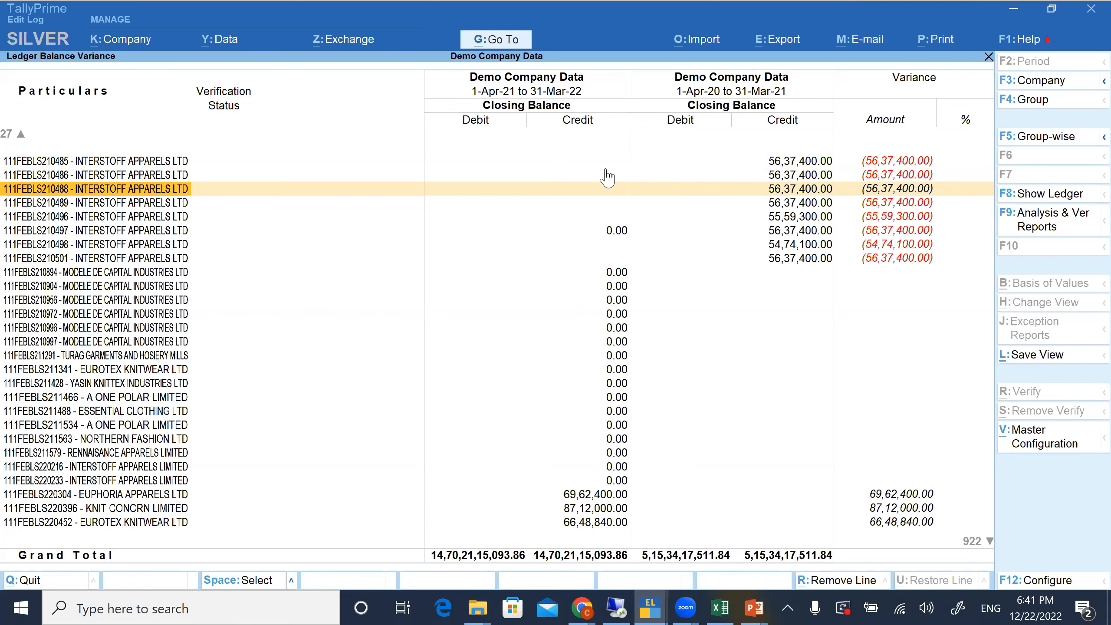
key(Page_Down)
key(Page_Down)
key(Page_Down)
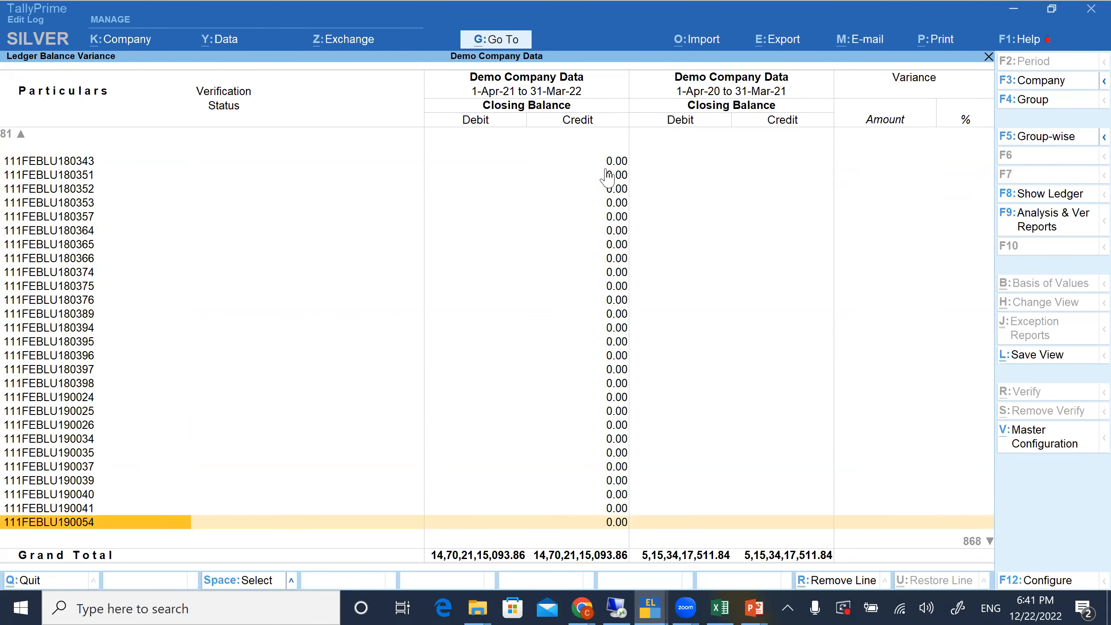
Examine the variance amounts and percentages of the alphabetically named ledgers up to BETTER COTTON INITIATIVE
key(Page_Down)
key(Page_Down)
key(Page_Down)
key(Page_Down)
key(Page_Down)
key(Page_Down)
key(Page_Down)
key(Page_Down)
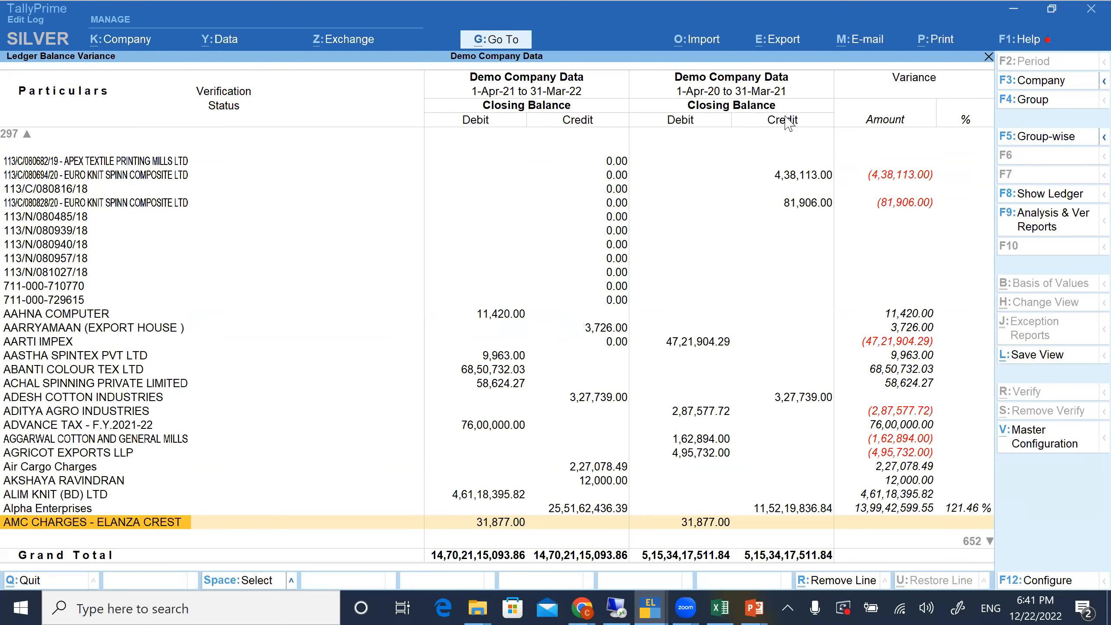
key(Page_Down)
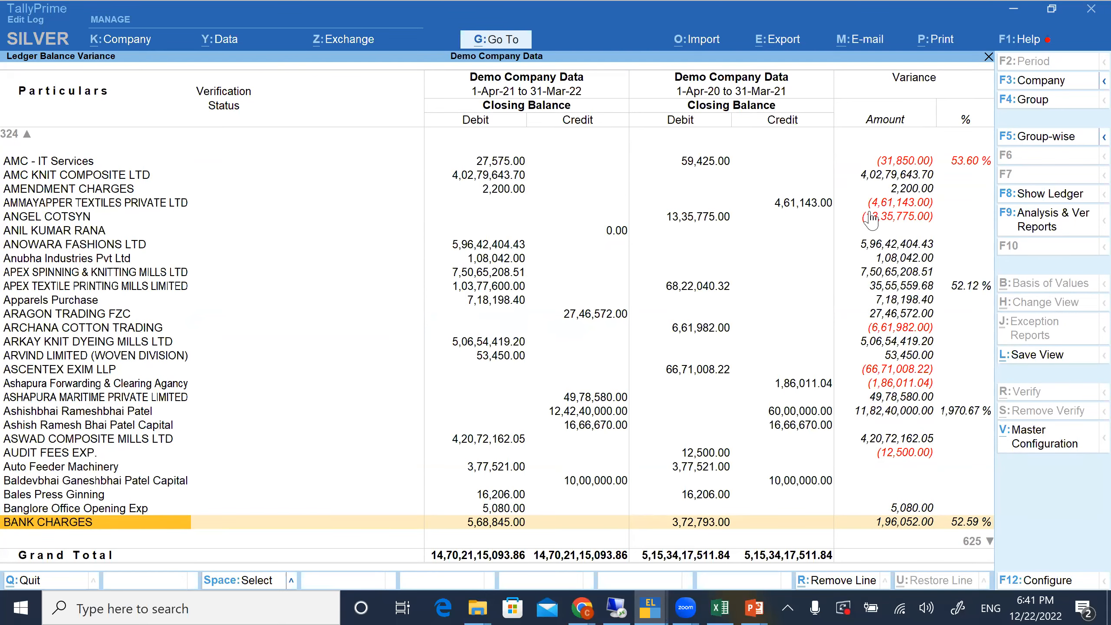
click(863, 233)
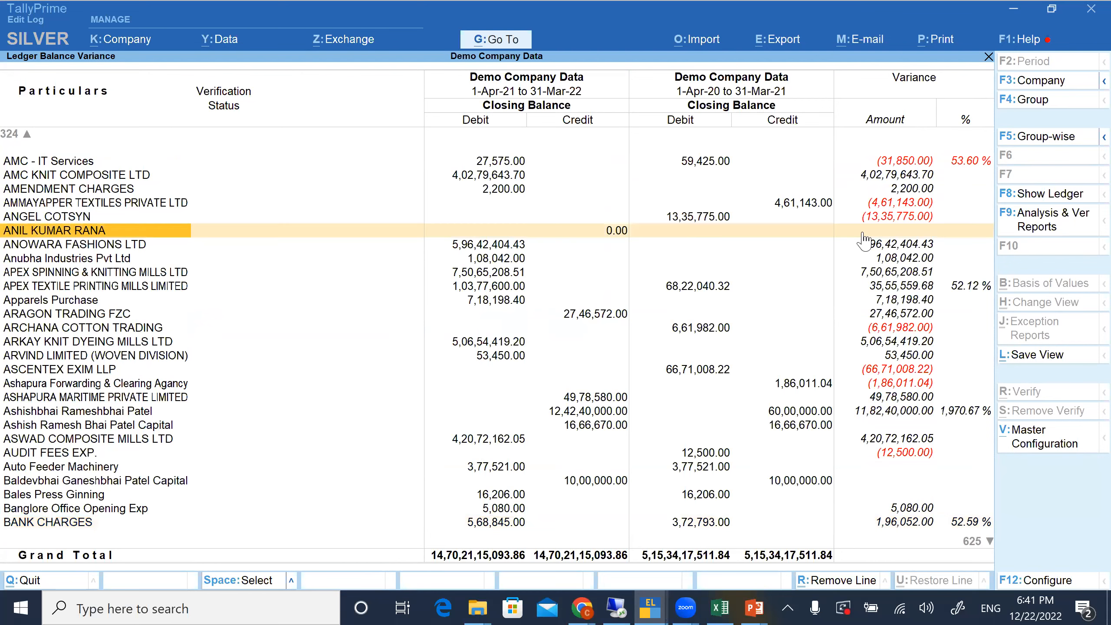
key(Down)
key(Down)
key(Down)
key(Down)
key(Down)
key(Down)
key(Down)
key(Down)
key(Down)
key(Down)
key(Down)
key(Down)
key(Down)
key(Down)
key(Down)
key(Down)
key(Down)
key(Down)
key(Down)
key(Down)
key(Down)
key(Down)
key(Down)
key(Down)
key(Down)
key(Down)
key(Down)
key(Down)
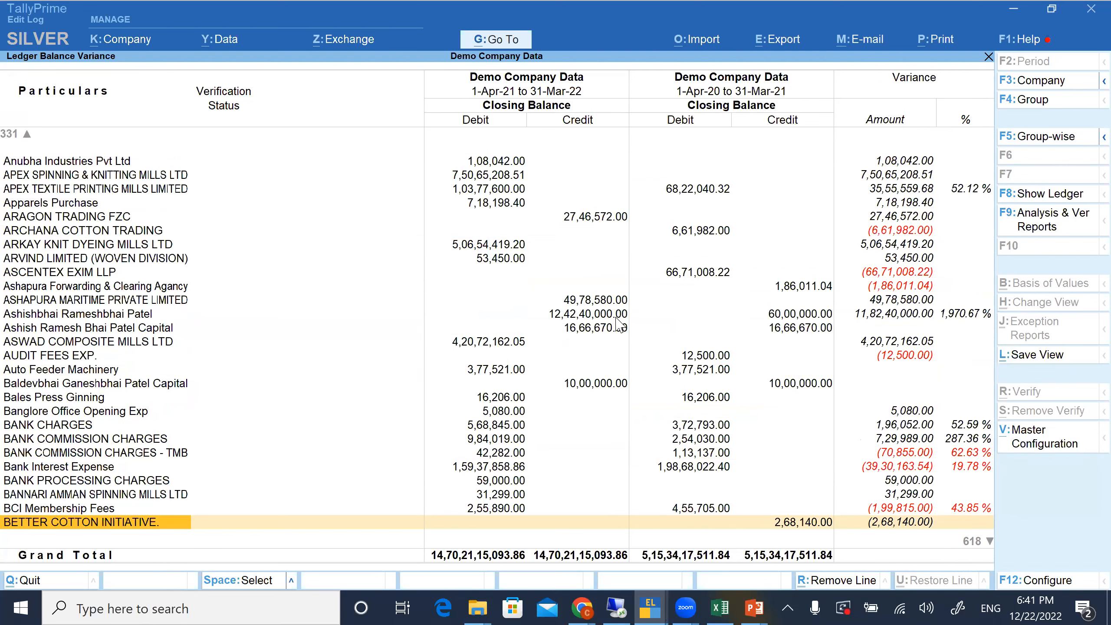
Return to Data Analysis and start Analytical Procedures with a Group - Group comparison and Sales Accounts as base group
key(Escape)
key(Escape)
key(Down)
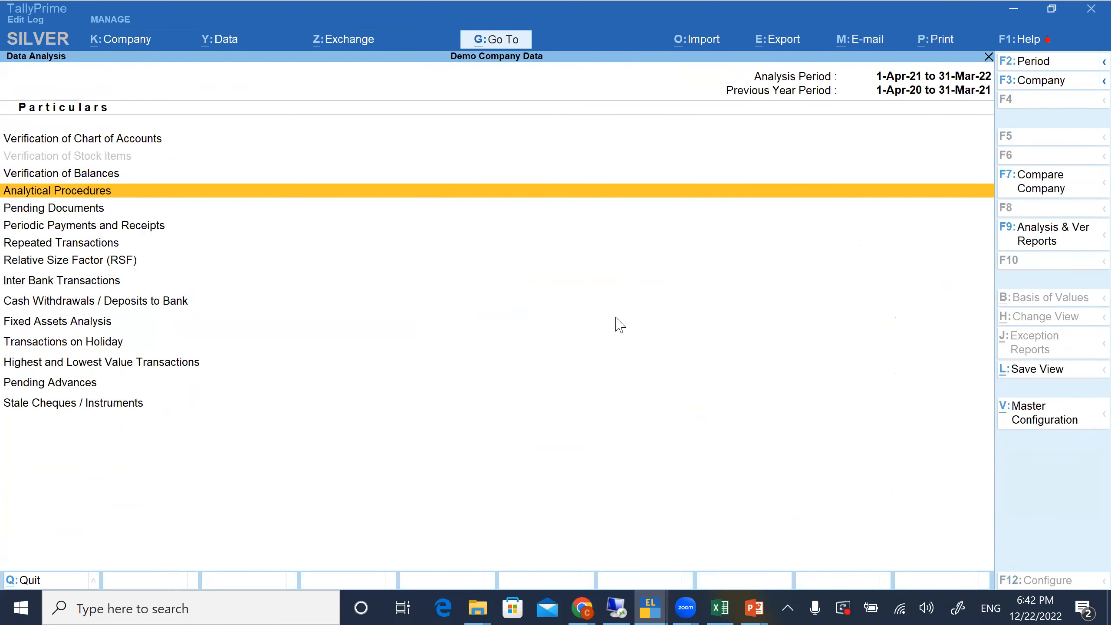
key(Return)
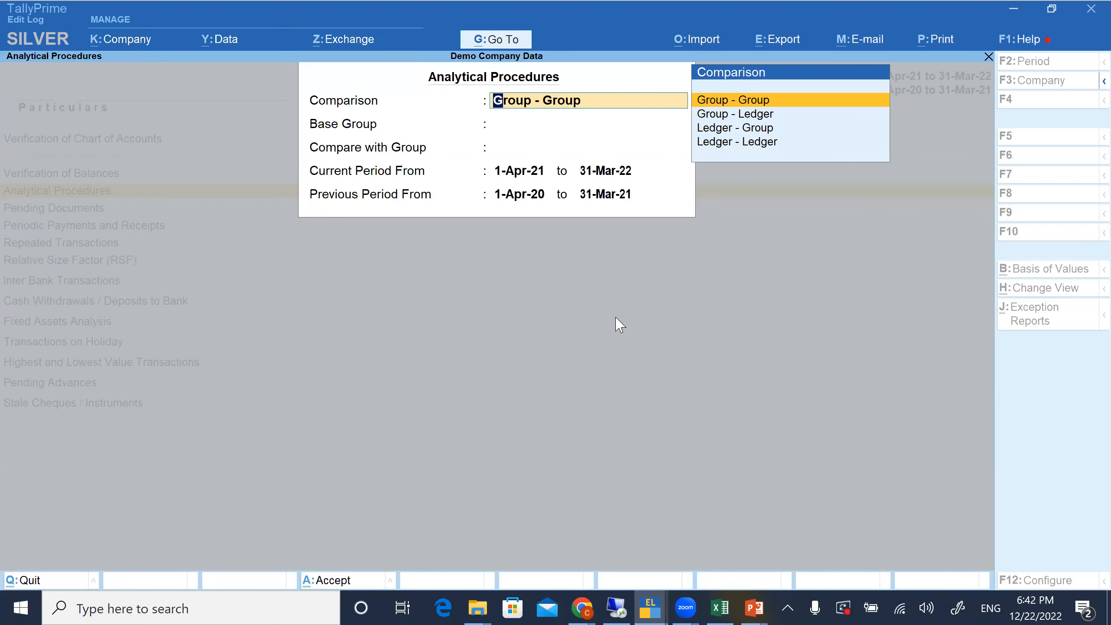
key(Return)
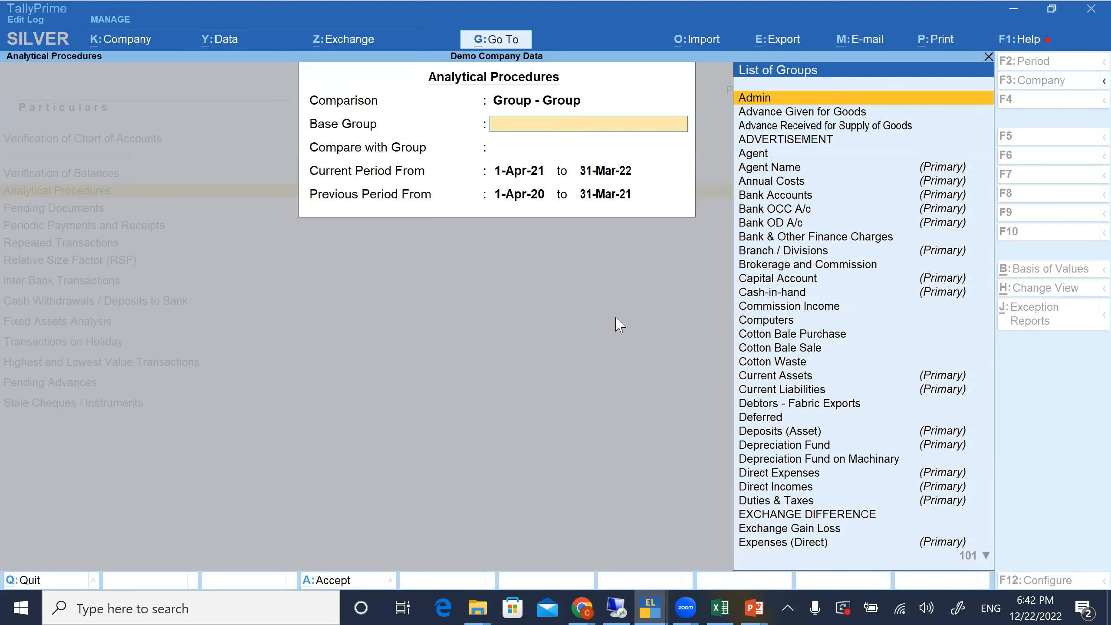
text(Sales)
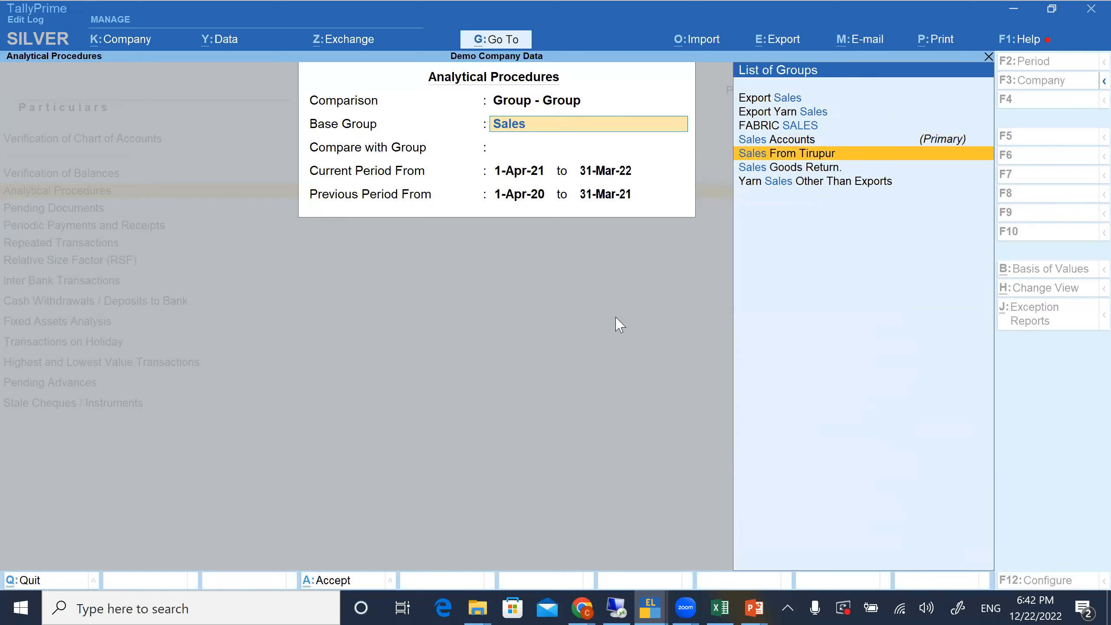
click(869, 141)
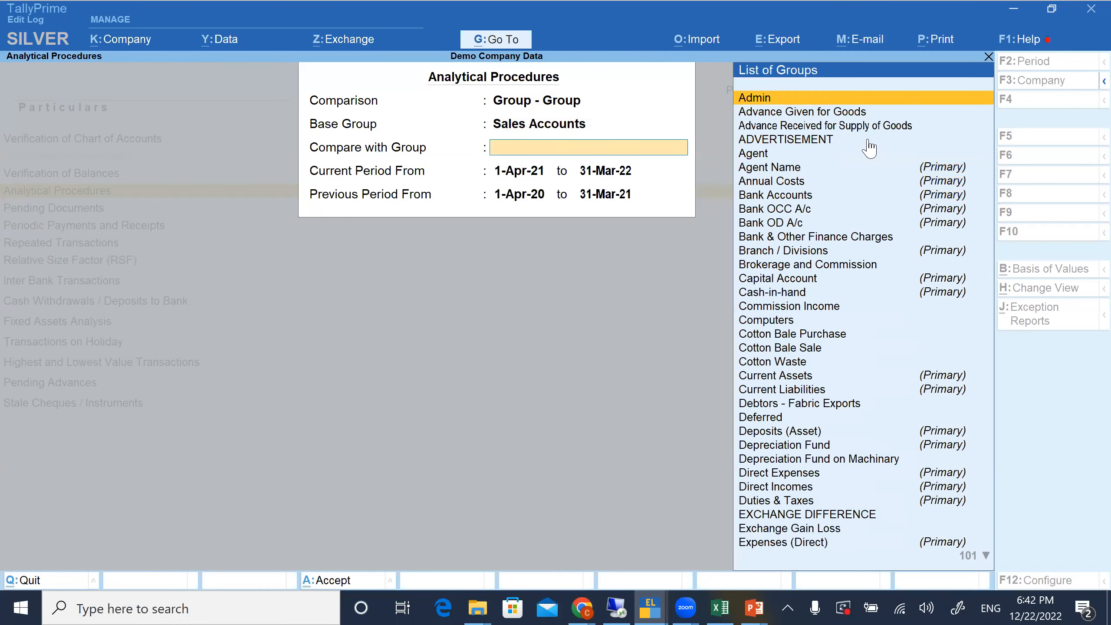
Compare with the Direct Incomes group, keep the current and previous period dates, and display the comparison
text(com)
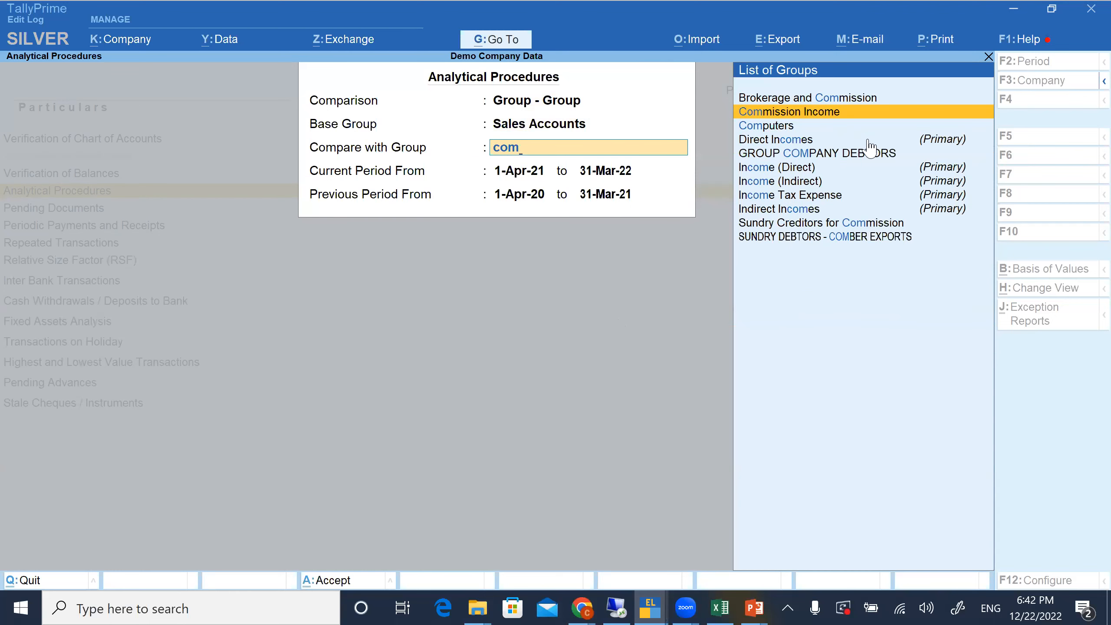
click(861, 100)
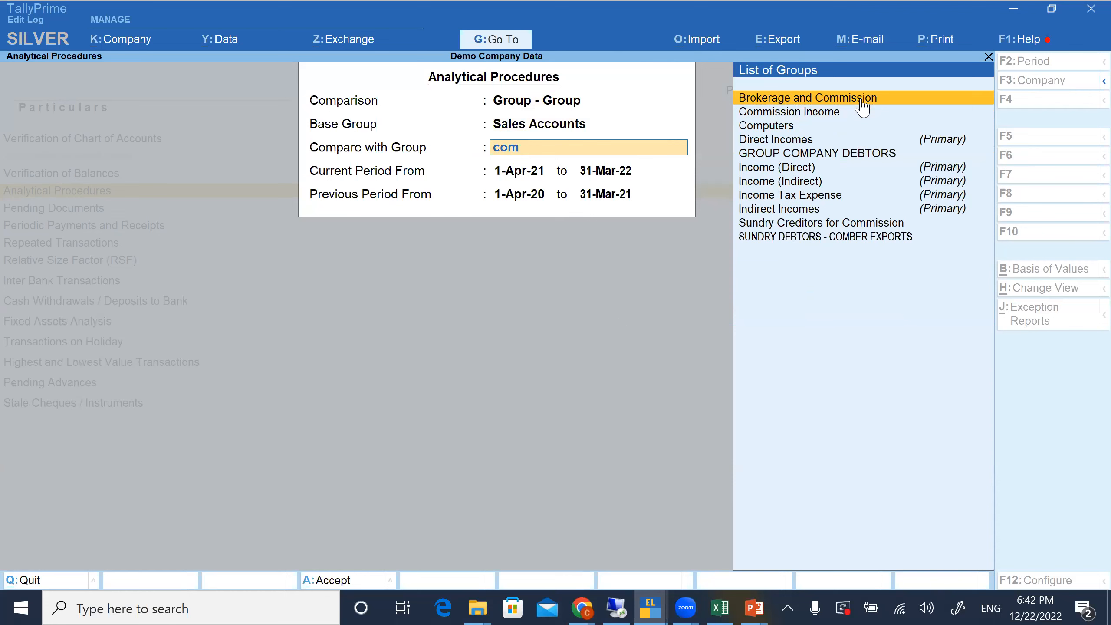
key(Down)
key(Down)
key(Down)
key(Down)
key(Down)
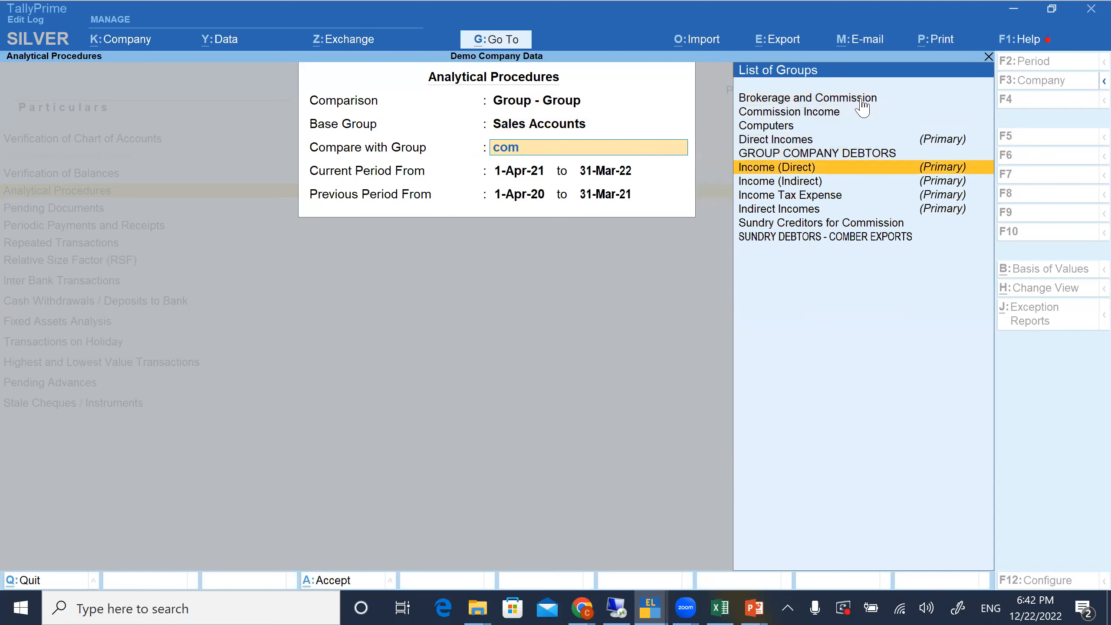
key(Return)
key(Return)
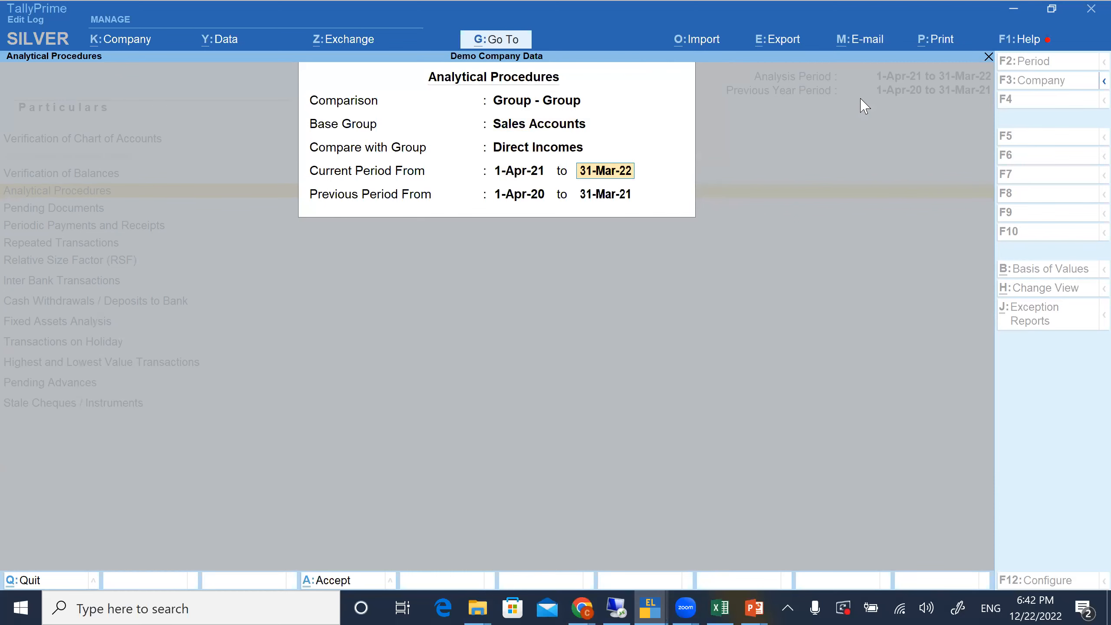
key(Return)
key(Return)
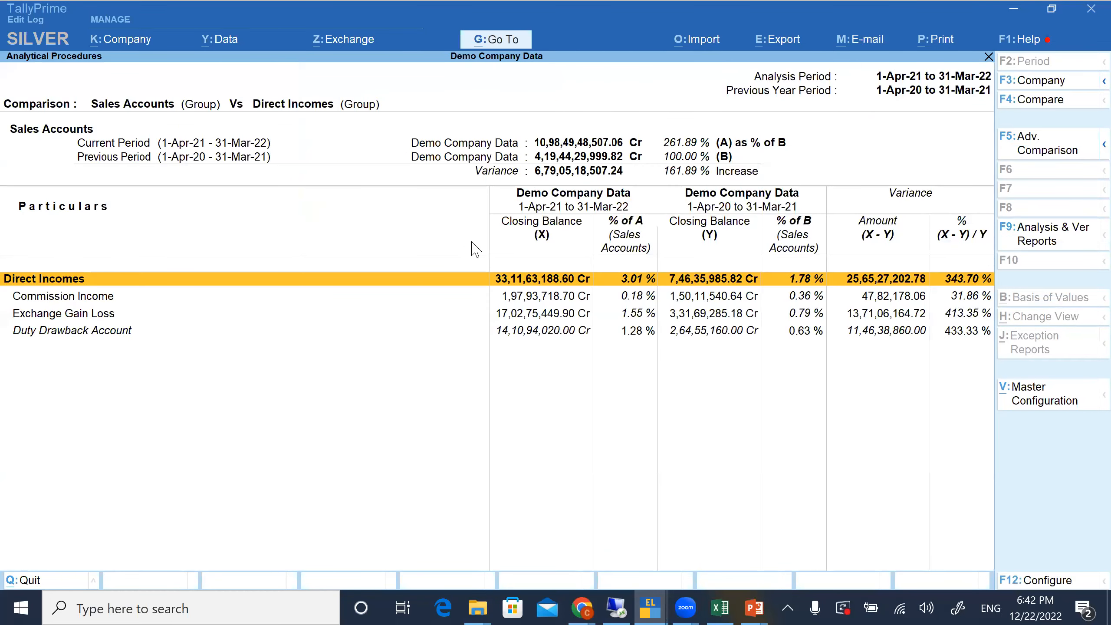
Expand the Direct Incomes comparison to its individual ledgers and highlight Commission Income
key(alt+F5)
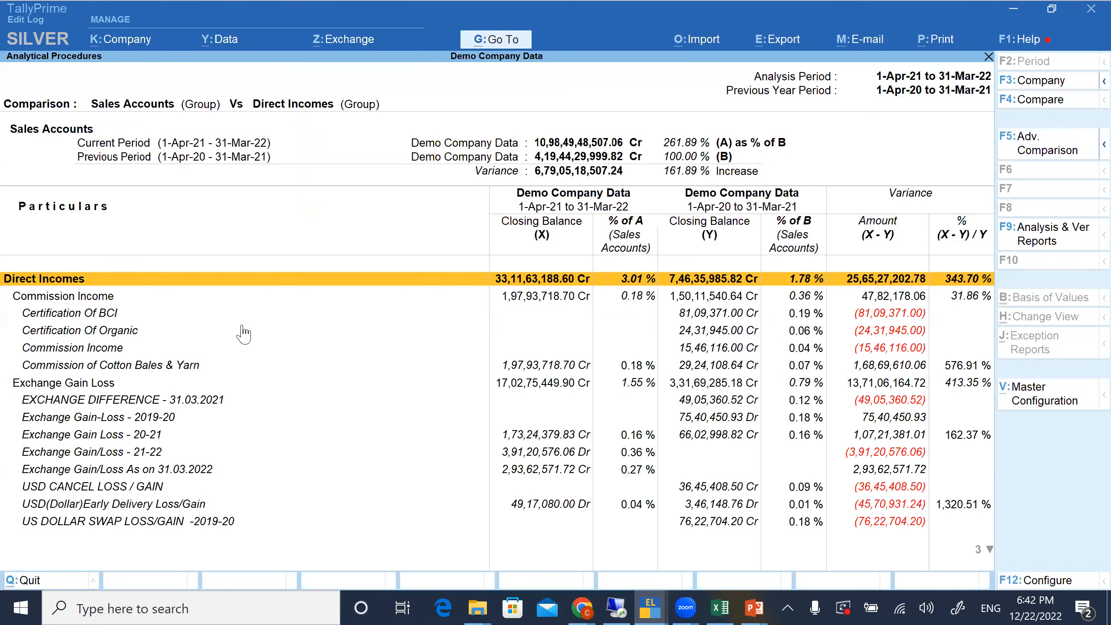
click(109, 301)
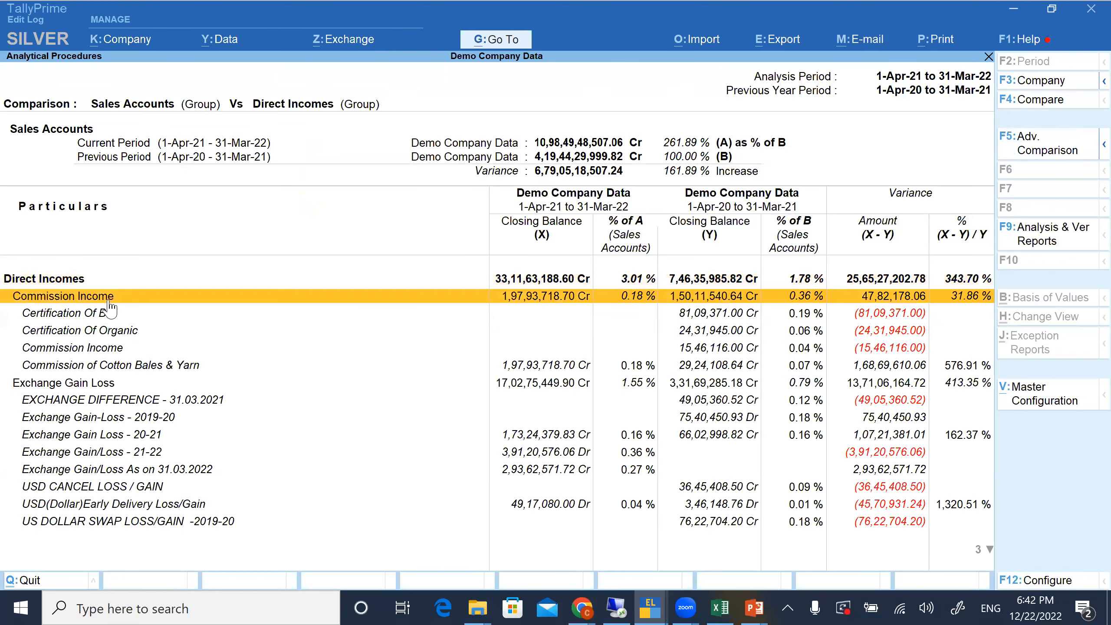
Condense the Direct Incomes comparison, expand it to its immediate subgroups, and highlight Commission Income
click(121, 280)
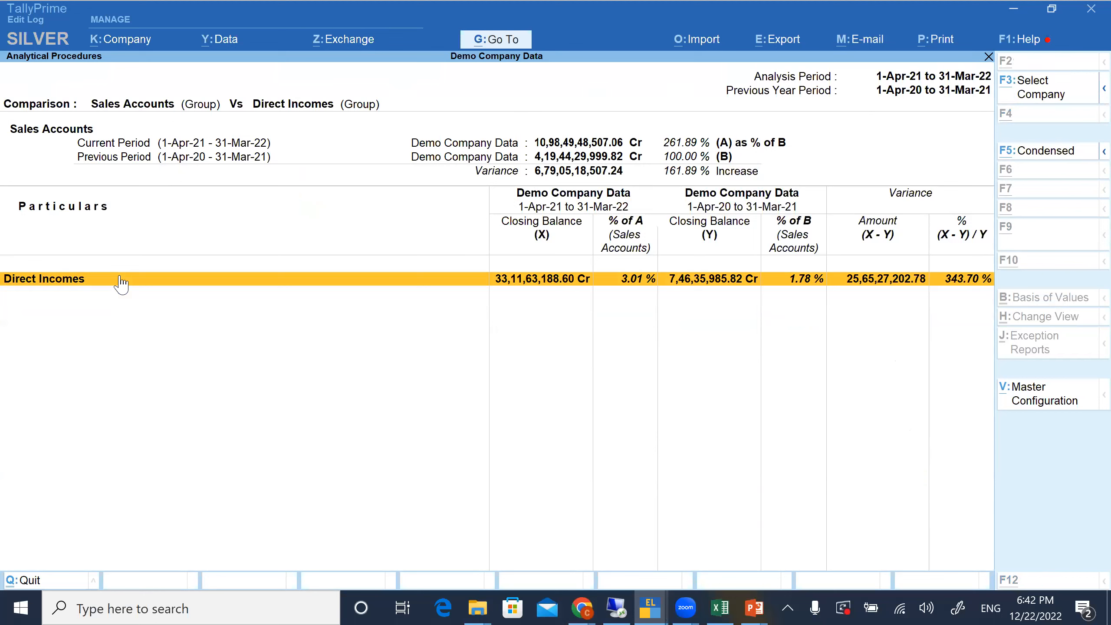
key(alt+F5)
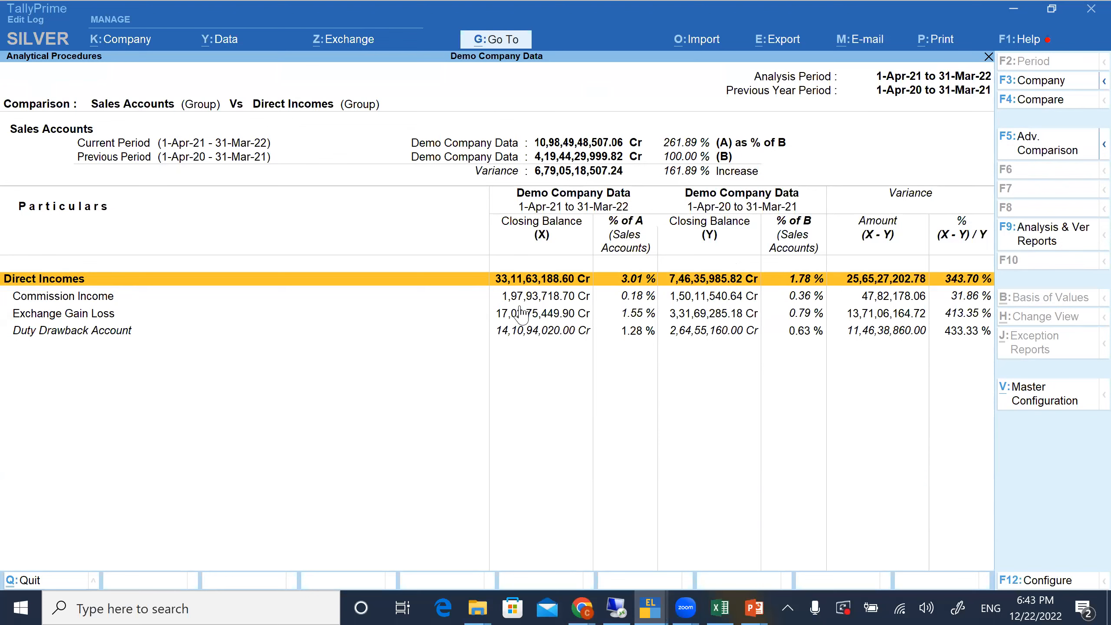
key(Down)
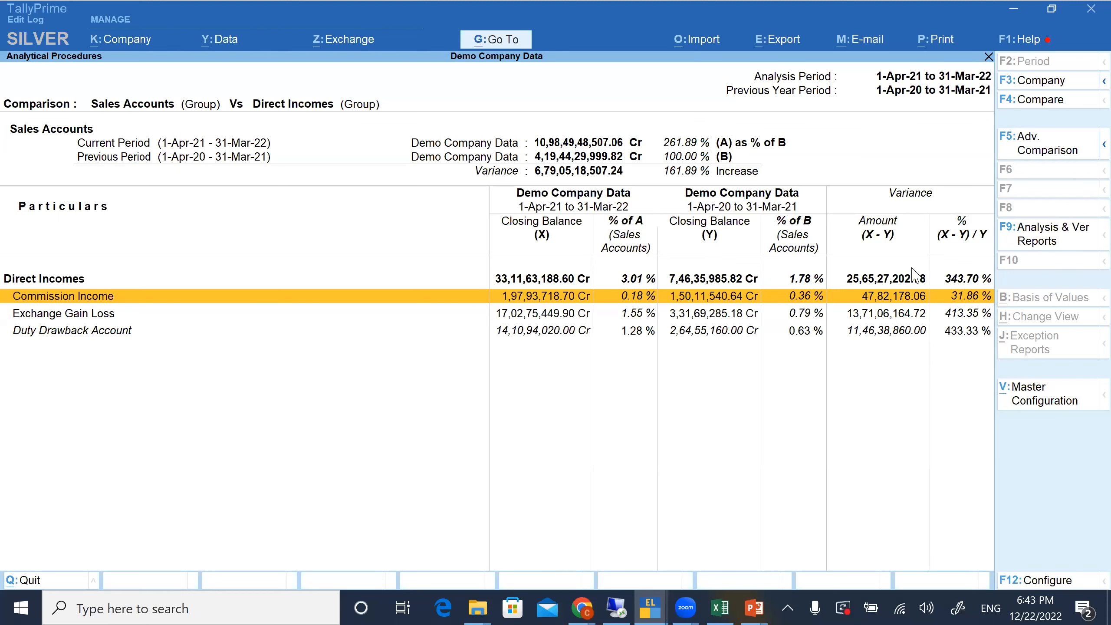
View the advanced comparison's group selection, leave it without adding a group, and return to Data Analysis
click(1043, 141)
key(Return)
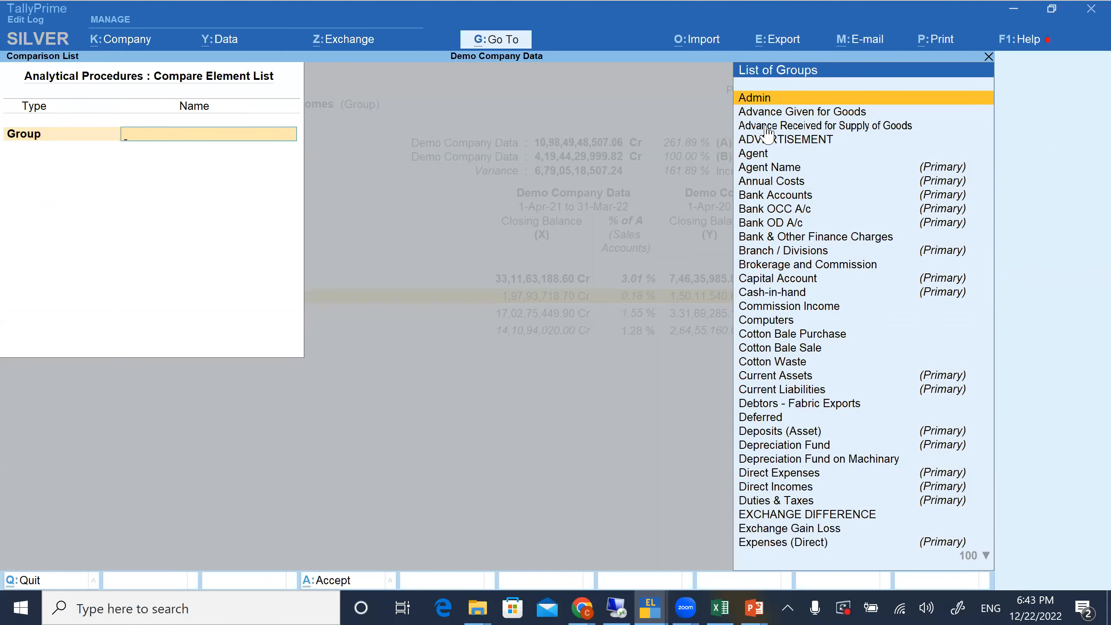
key(Escape)
key(Return)
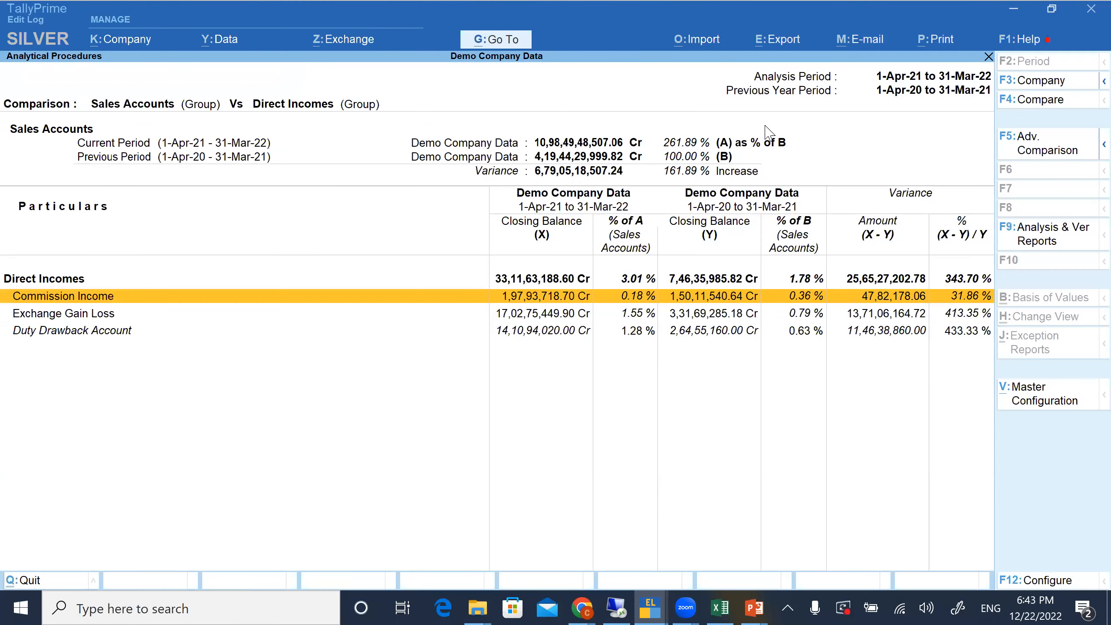
key(Down)
key(Escape)
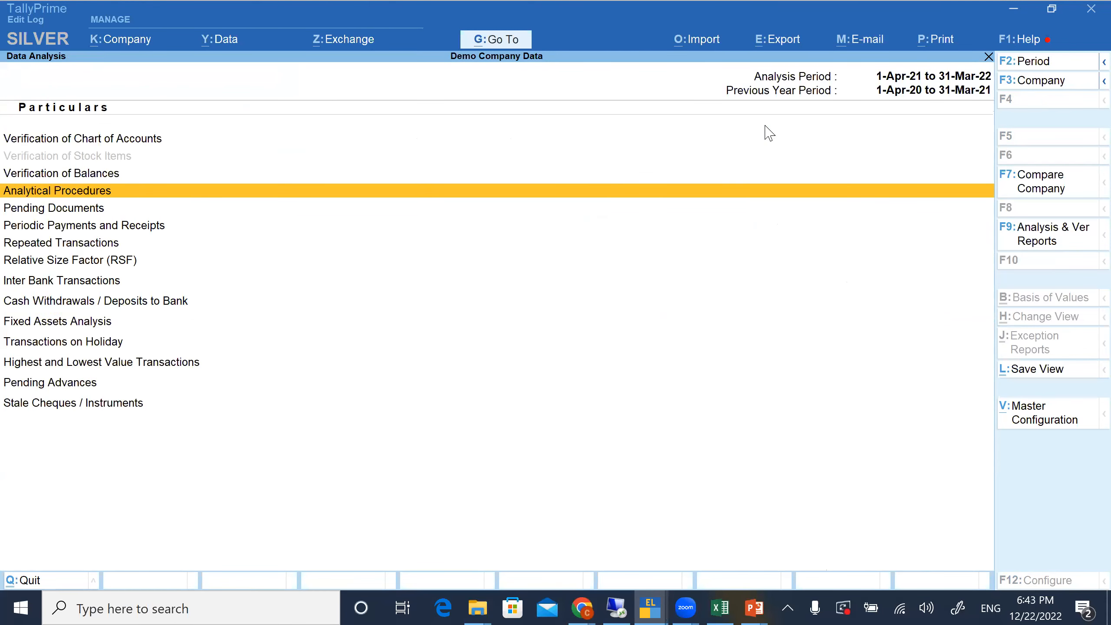
Open Pending Documents and review the Sales Orders and Goods Delivered but Bills not Made entries
click(350, 210)
click(350, 210)
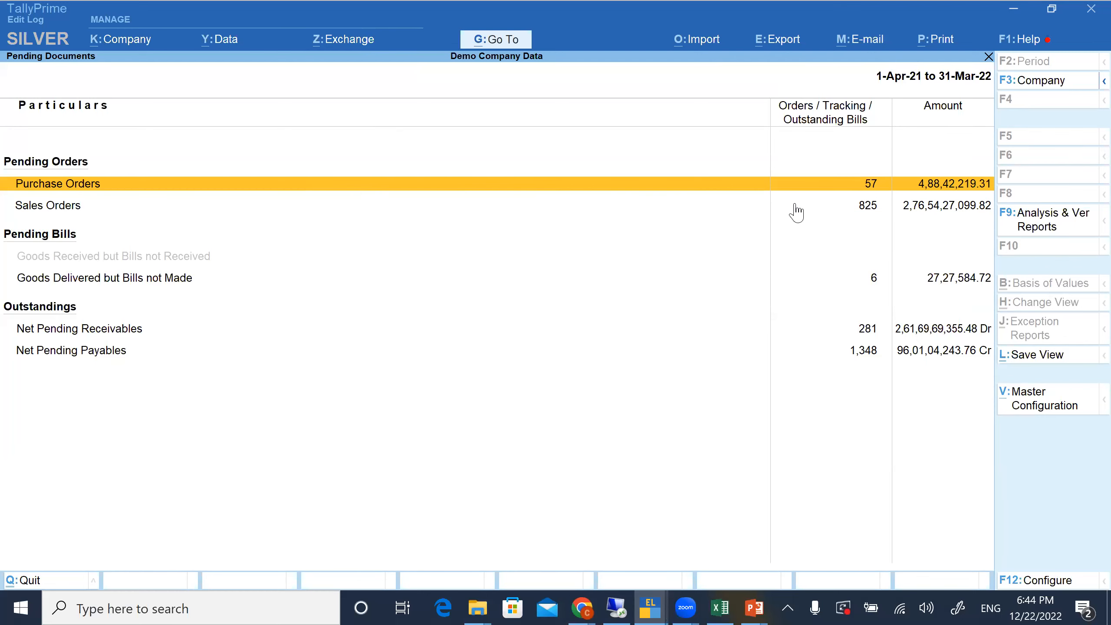
click(869, 208)
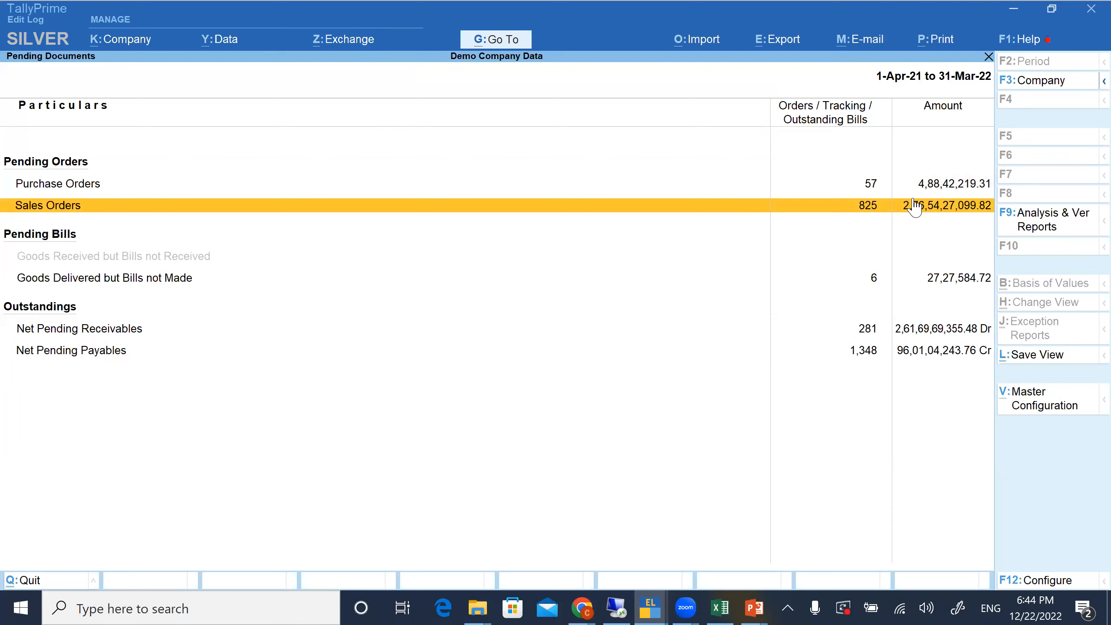
click(56, 282)
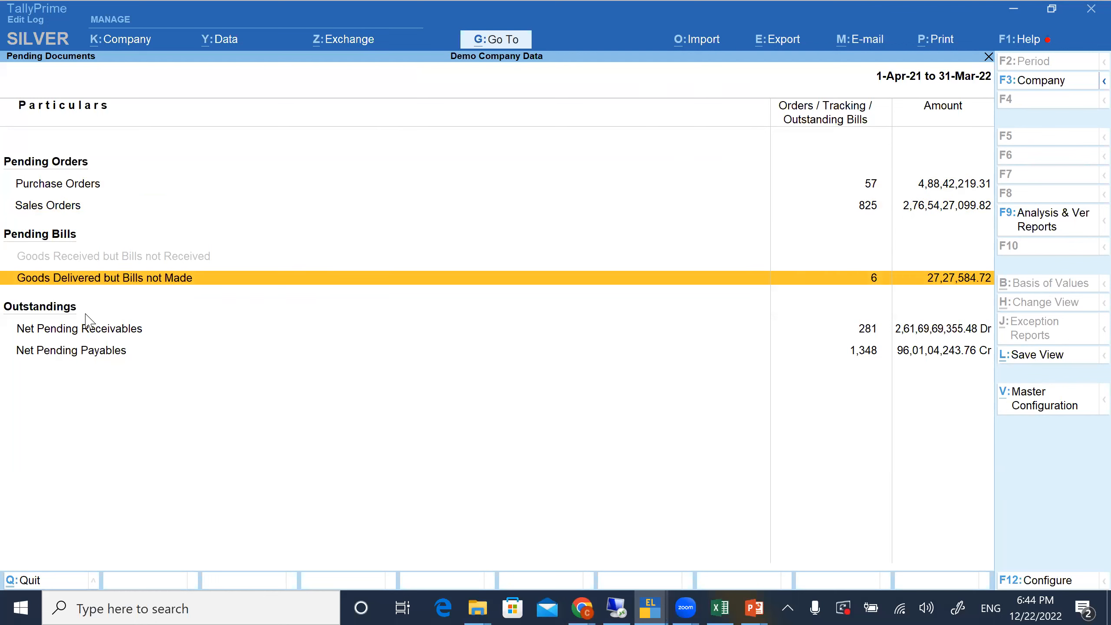
click(71, 210)
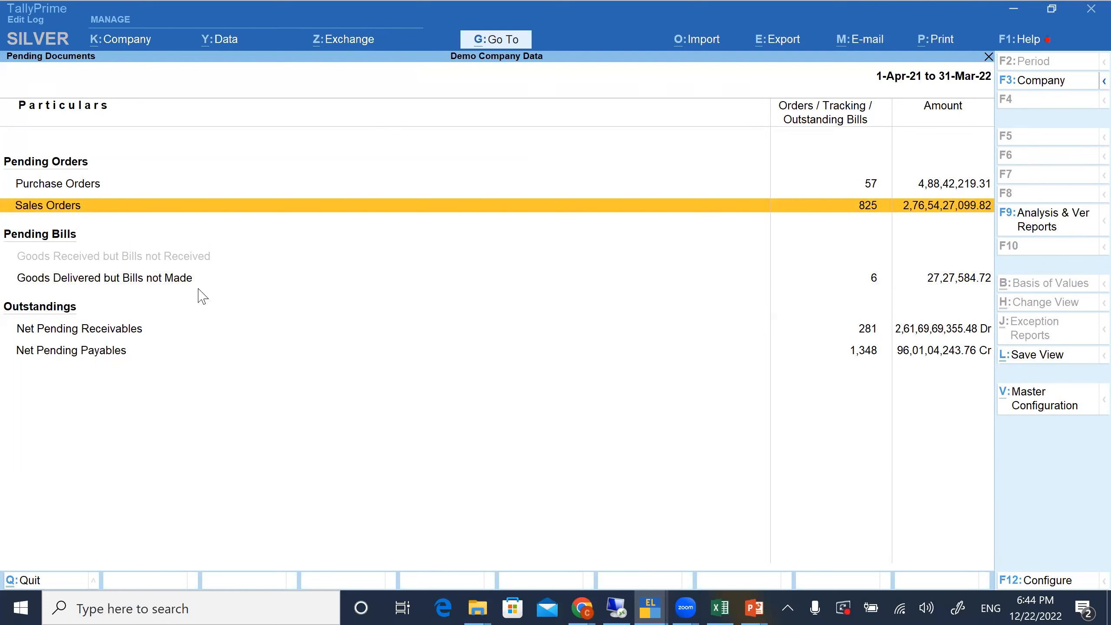
Drill down from Goods Delivered but Bills not Made to the pending sales bills of Komal Tex Fab Pvt Ltd, and return to Pending Documents
key(Down)
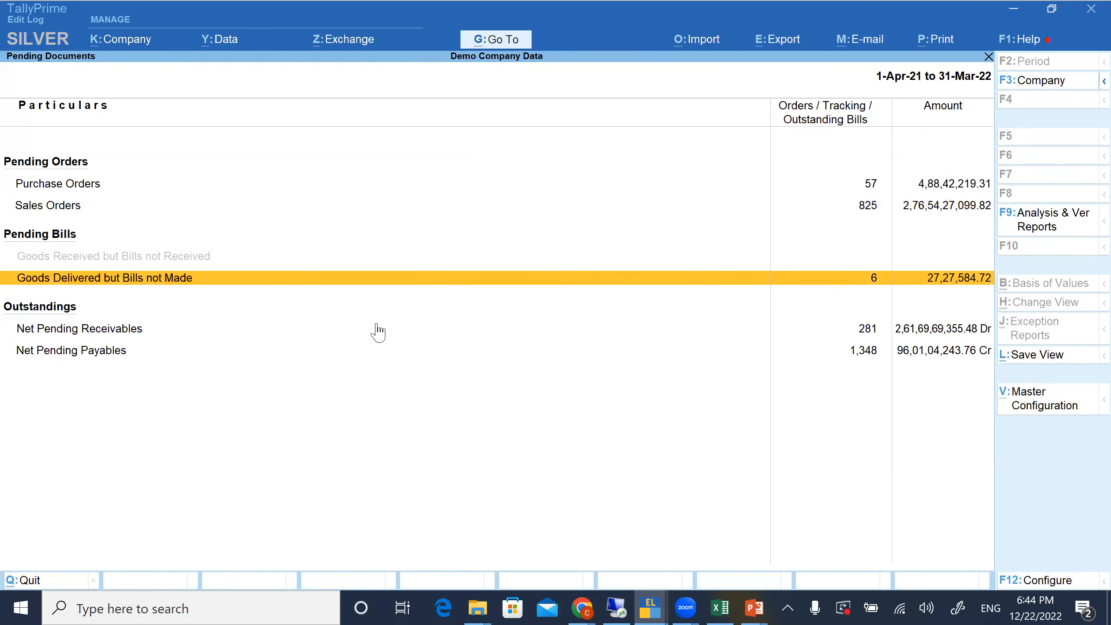
key(Return)
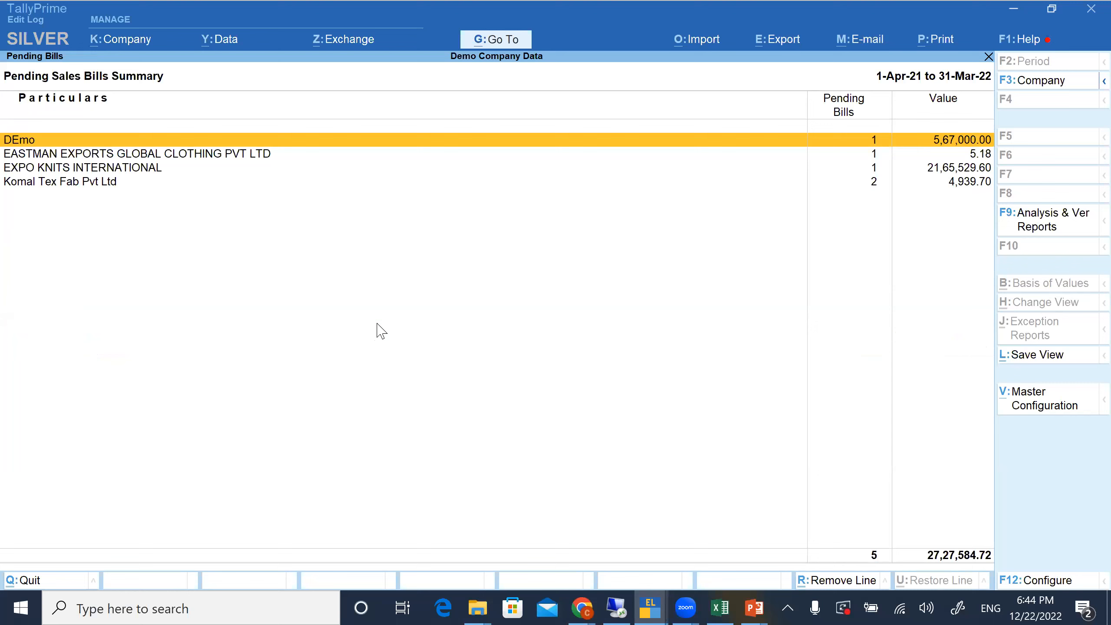
key(Down)
key(Down)
key(Down)
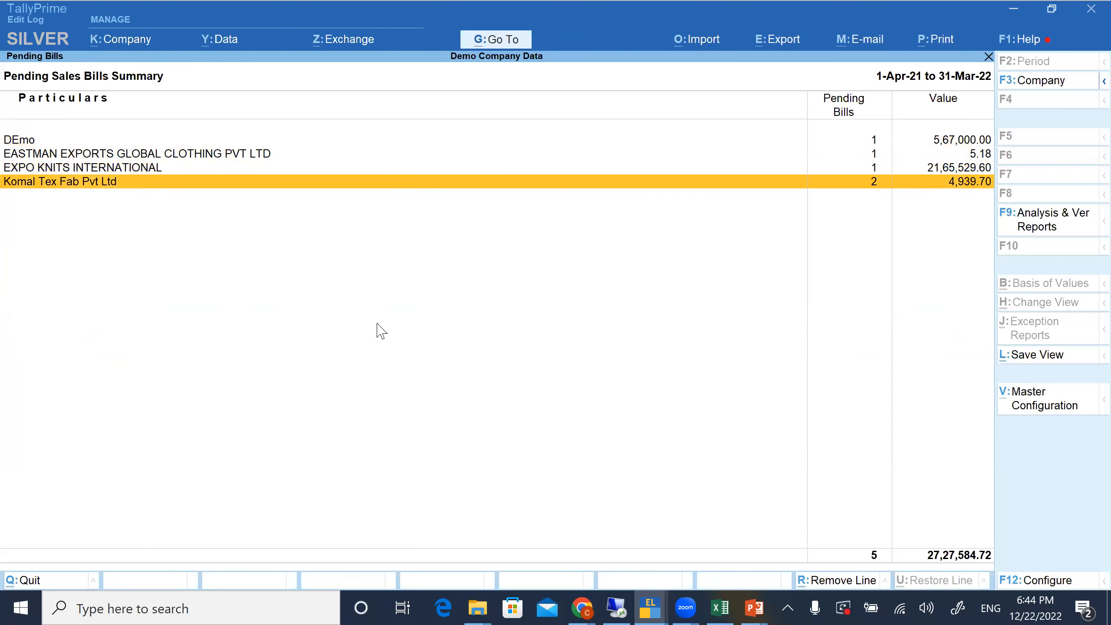
key(Return)
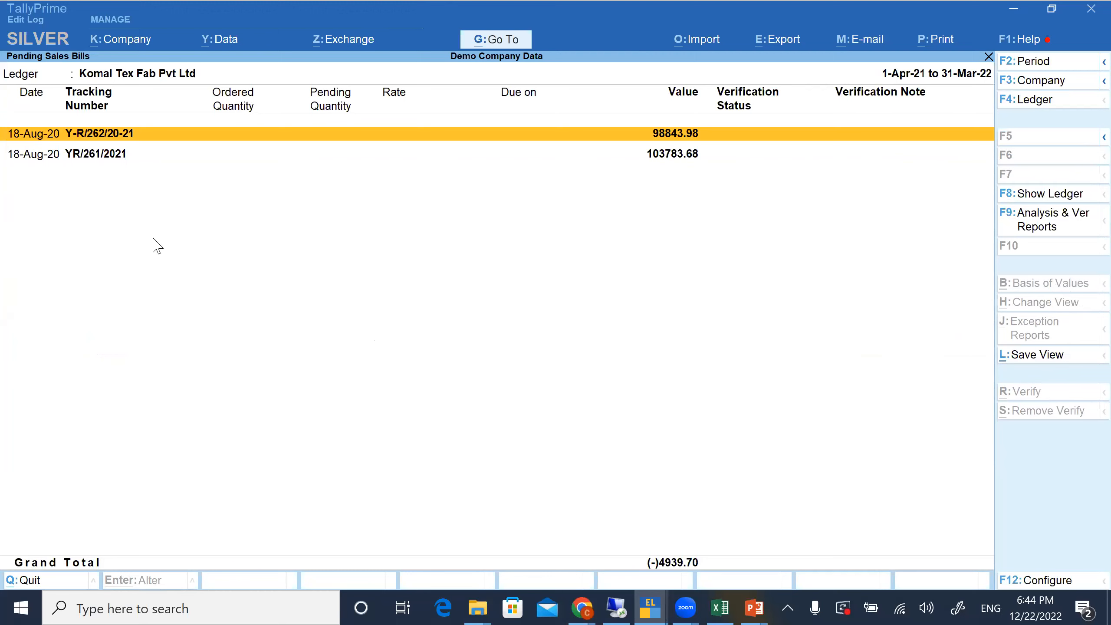
key(Escape)
key(Escape)
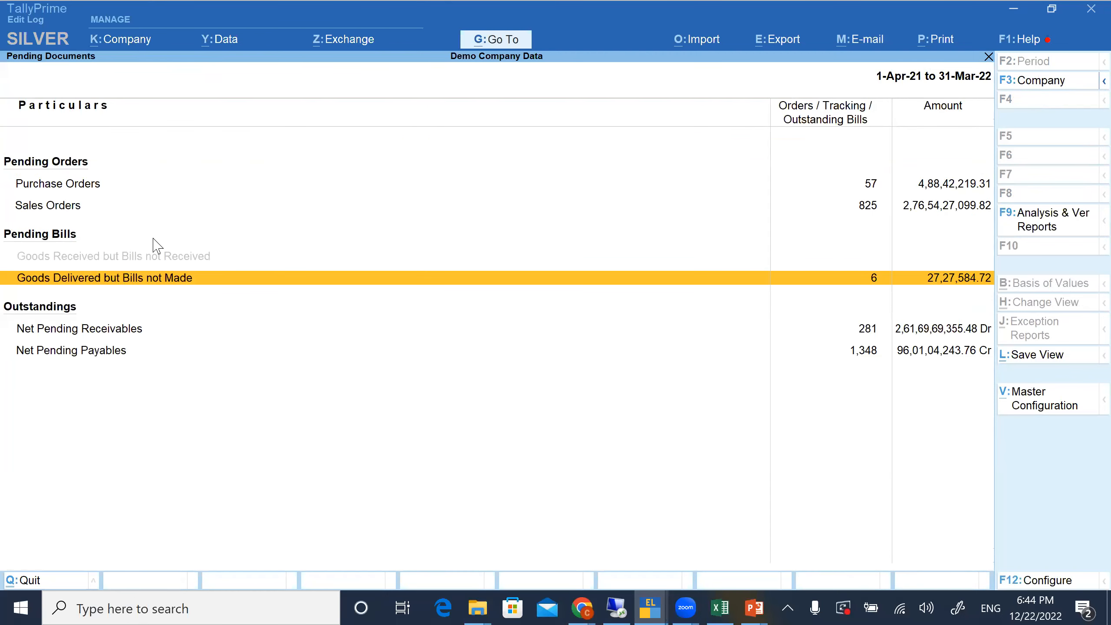
Review the net pending receivables and payables entries, and check the Periodic Payments and Receipts report
click(107, 332)
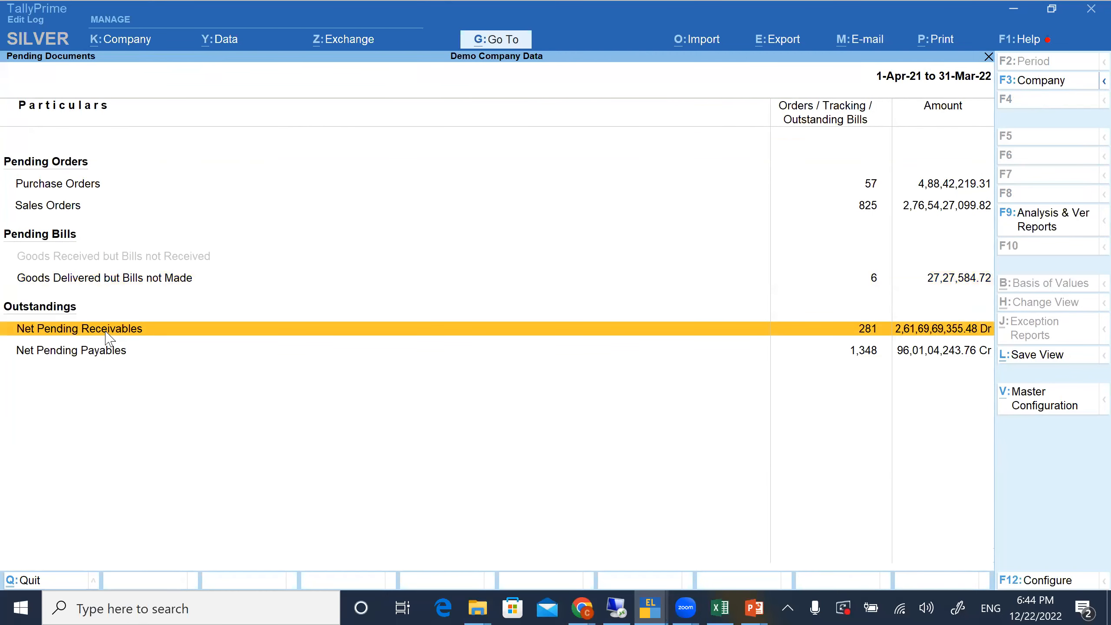
key(Down)
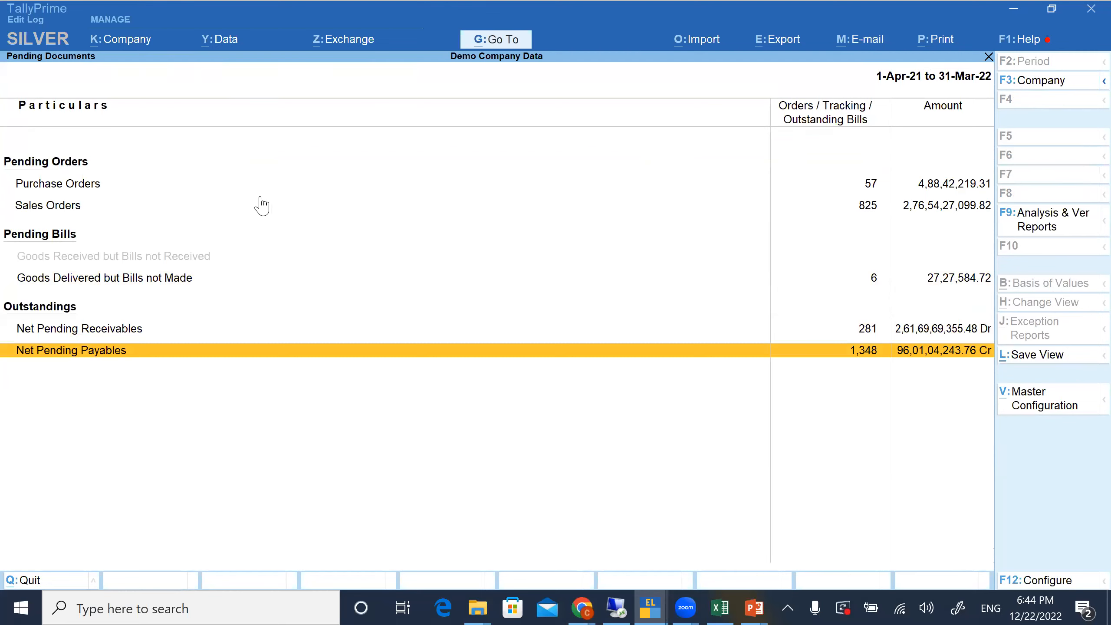
key(Escape)
key(Down)
key(Return)
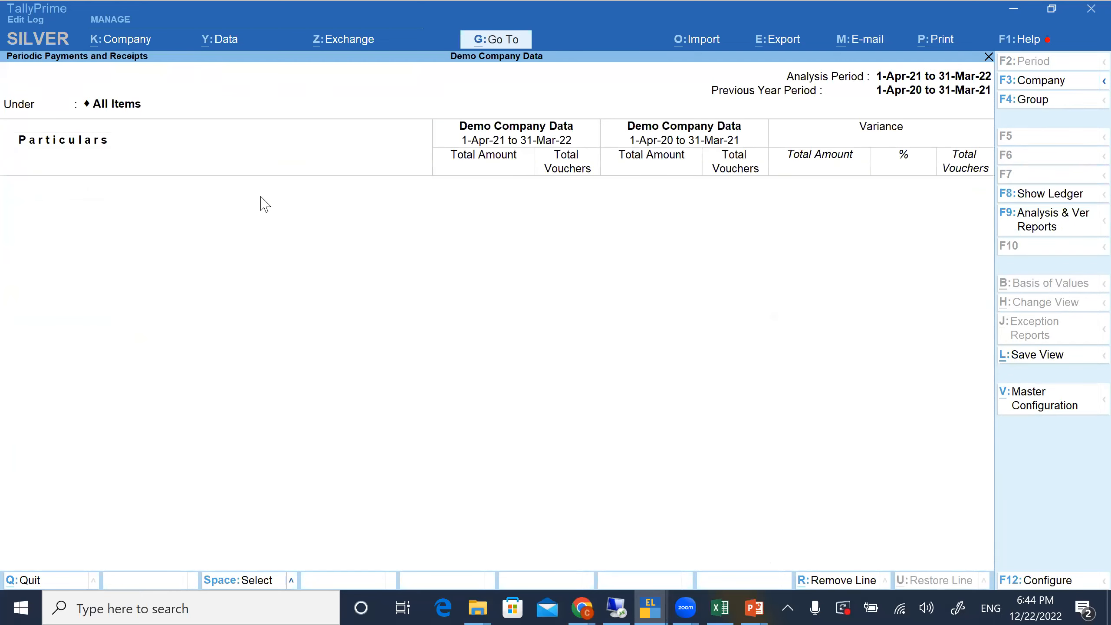
key(Escape)
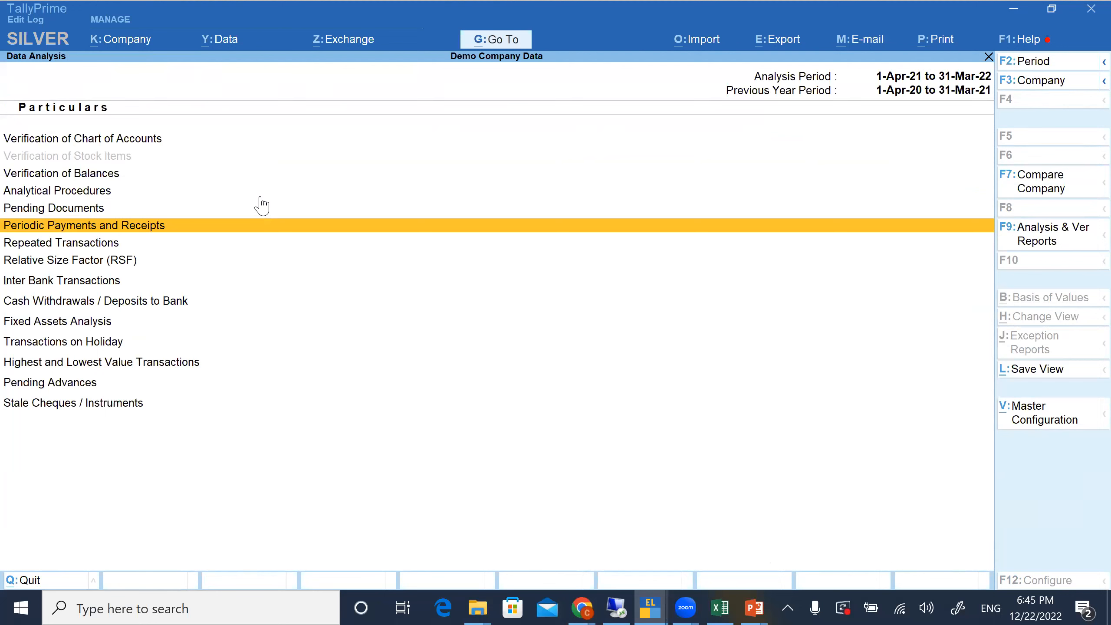
Display the Repeated Transactions report for ledgers from Data Analysis
key(Down)
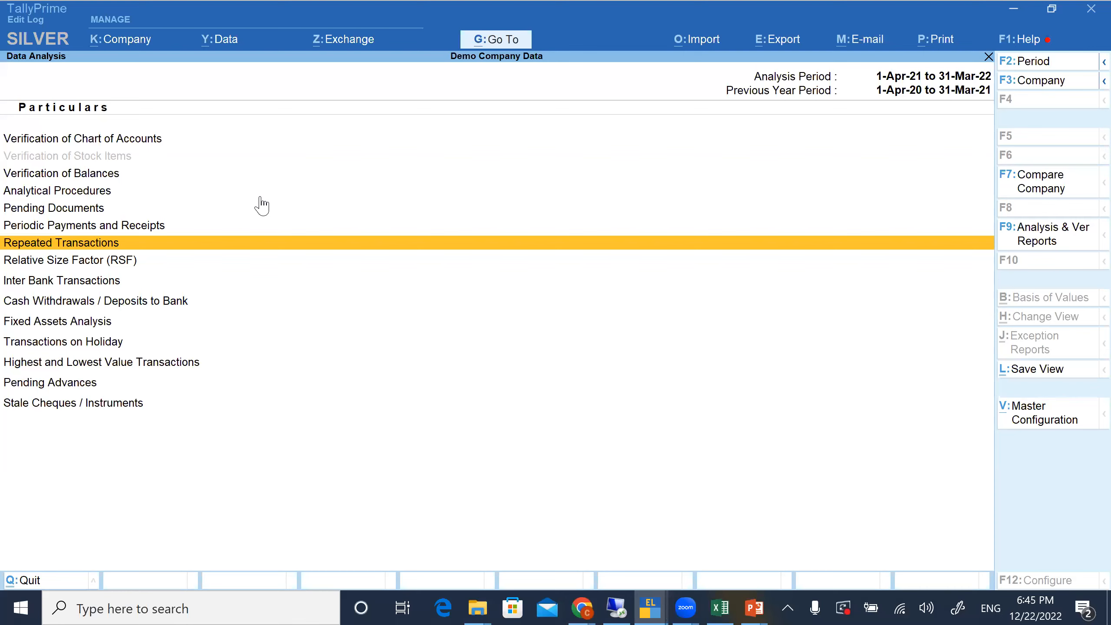
key(Return)
click(232, 240)
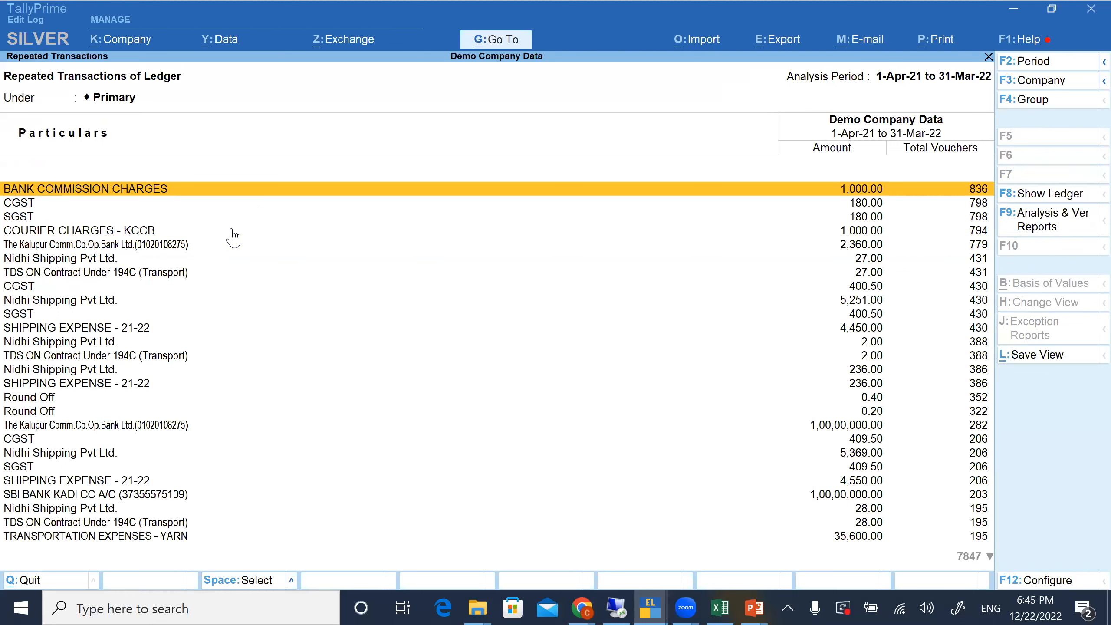
Examine the ledgers, amounts and voucher totals in the Repeated Transactions list, including shipping expenses, GST and Round Off entries
key(Down)
key(Down)
key(Down)
key(Down)
key(Down)
key(Down)
key(Down)
key(Down)
key(Down)
key(Down)
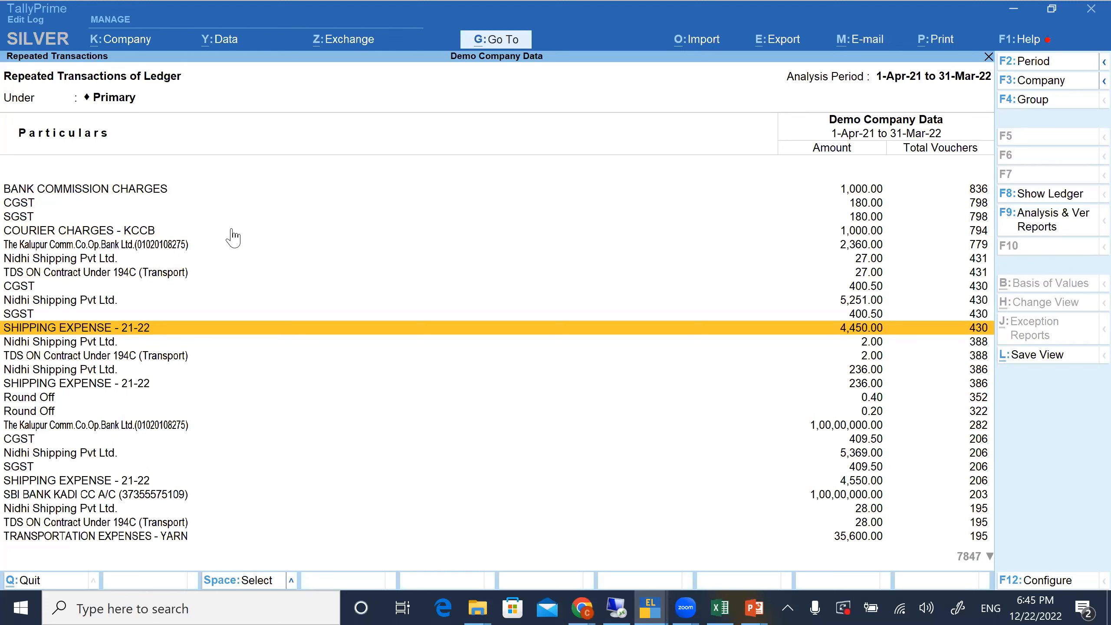
key(Down)
key(Down)
key(Down)
key(Down)
key(Down)
key(Down)
key(Down)
key(Down)
key(Down)
key(Down)
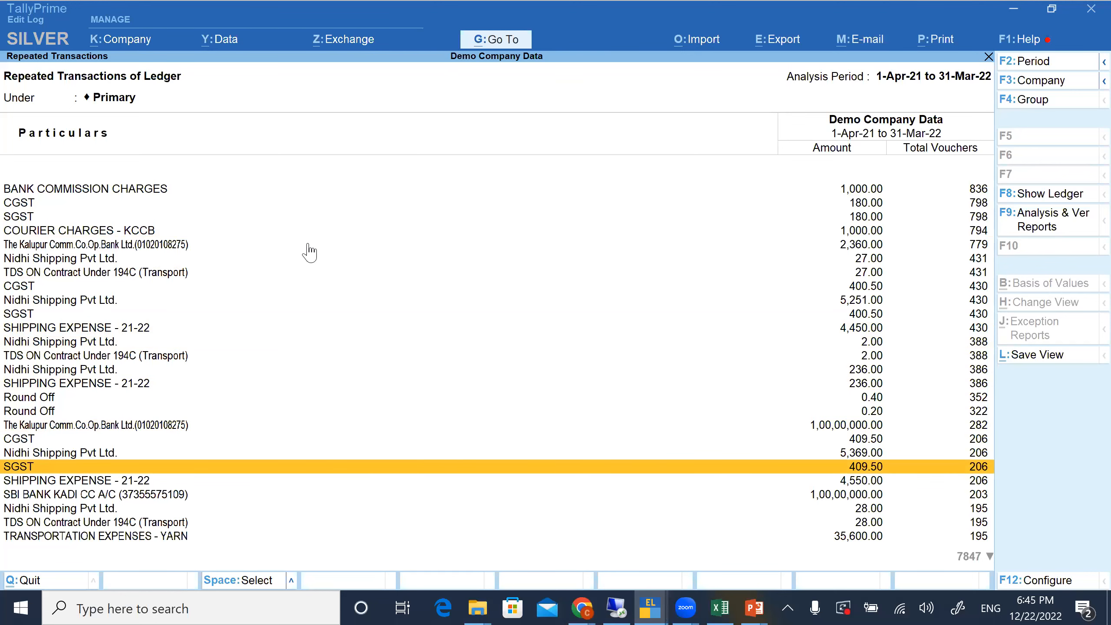
key(Down)
key(Down)
key(Down)
key(Down)
key(Down)
key(Down)
key(Down)
key(Down)
key(Down)
key(Down)
key(Down)
key(Down)
key(Down)
key(Down)
key(Down)
key(Down)
key(Down)
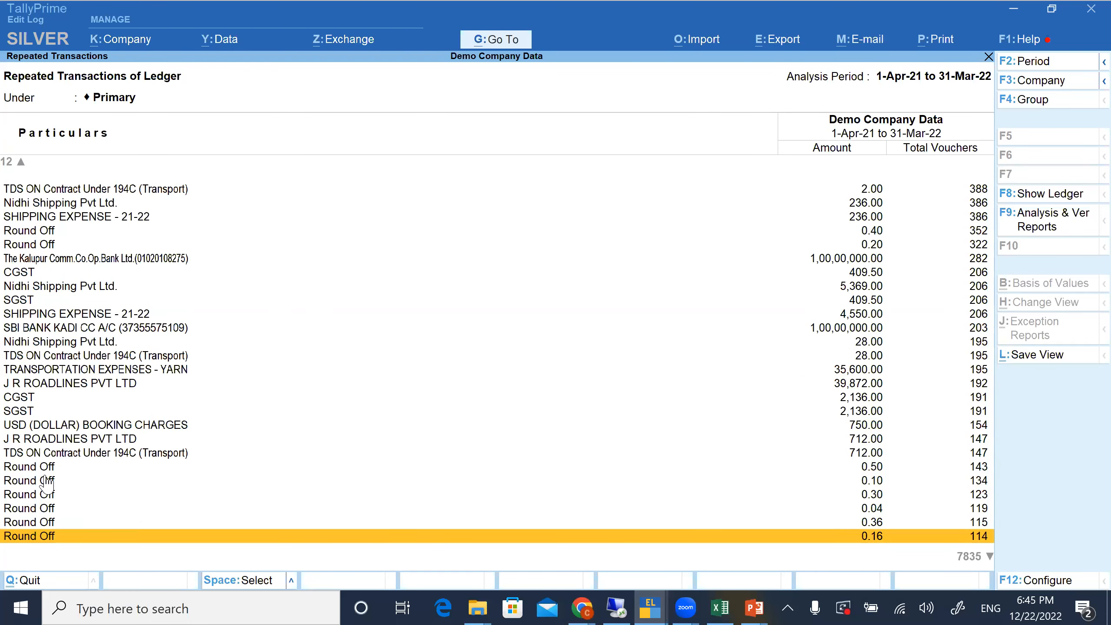
key(Down)
key(Down)
key(Down)
key(Down)
key(Down)
key(Down)
key(Down)
key(Down)
key(Down)
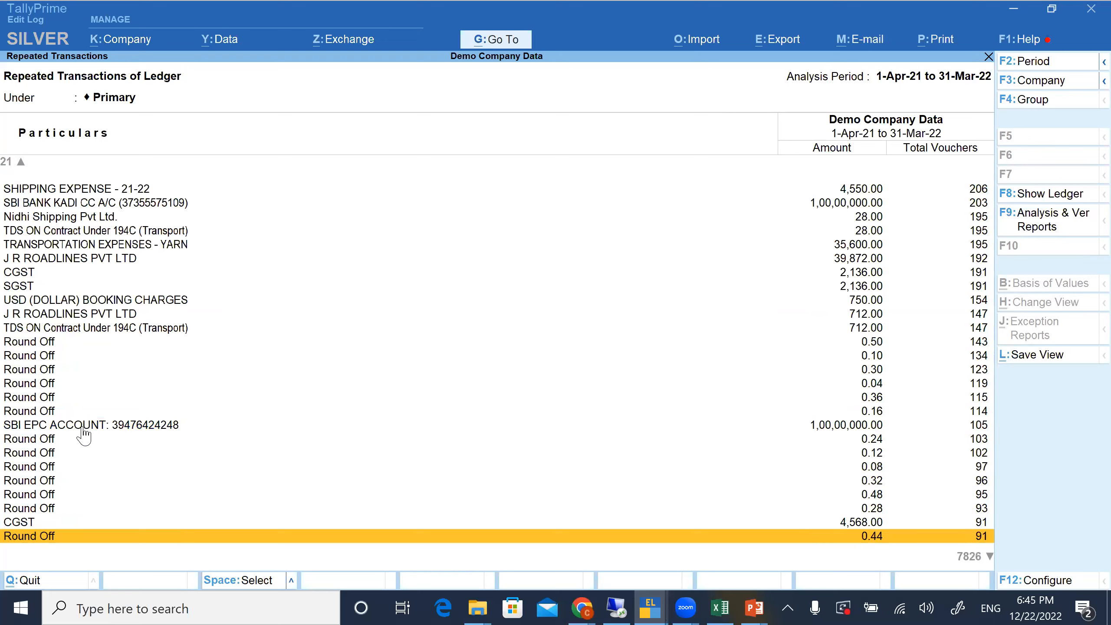
Inspect the vouchers behind the SBI EPC account's repeated 1,00,00,000.00 amount, and return to the Repeated Transactions list
click(82, 428)
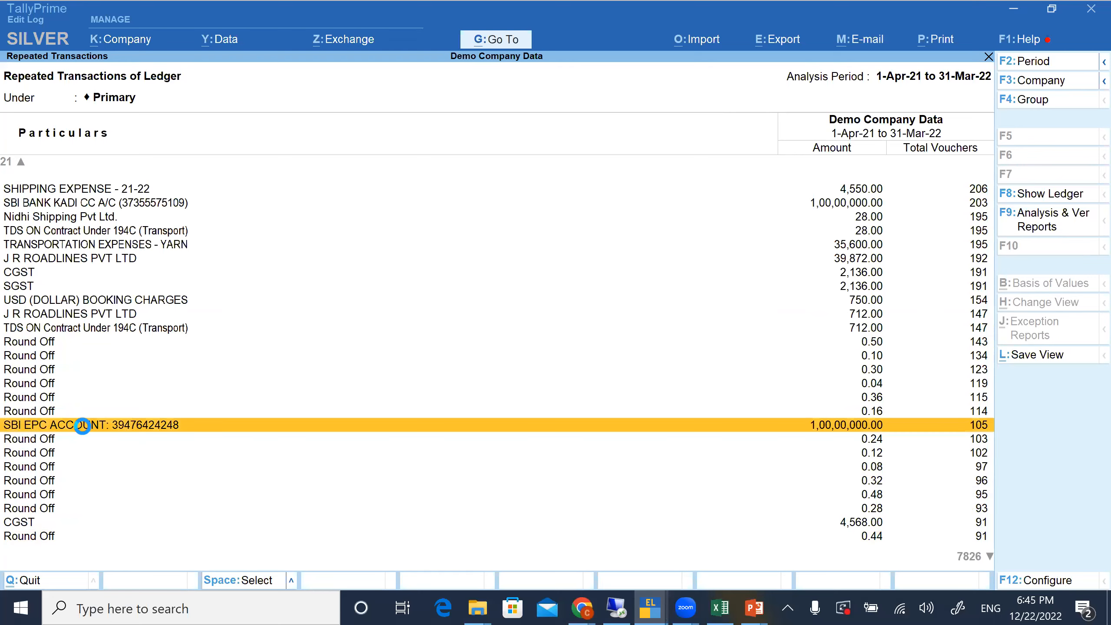
key(Return)
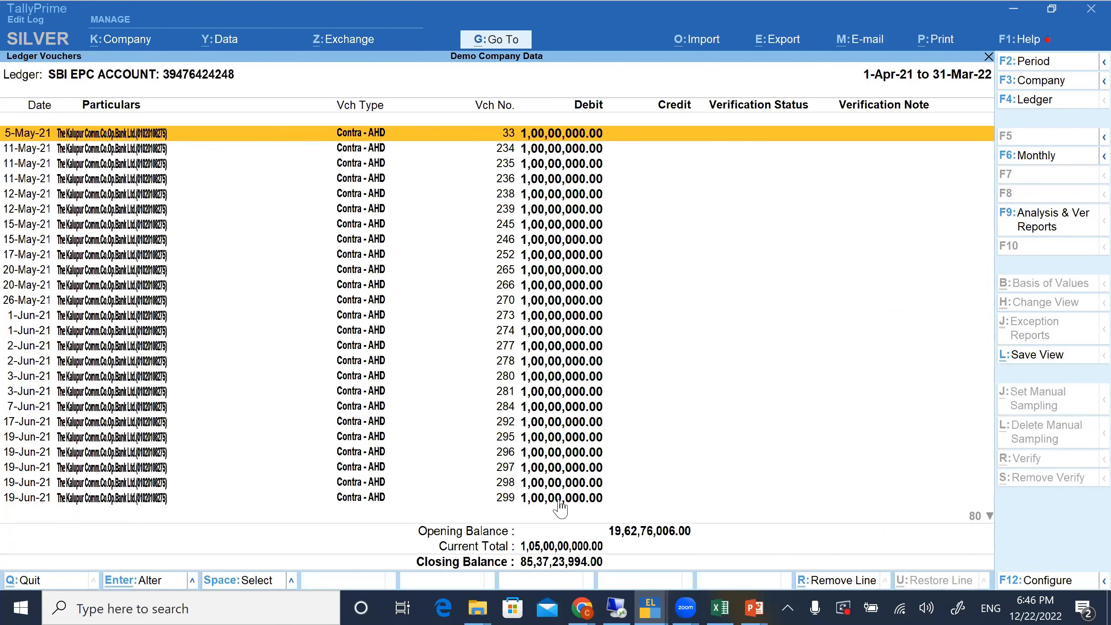
key(Escape)
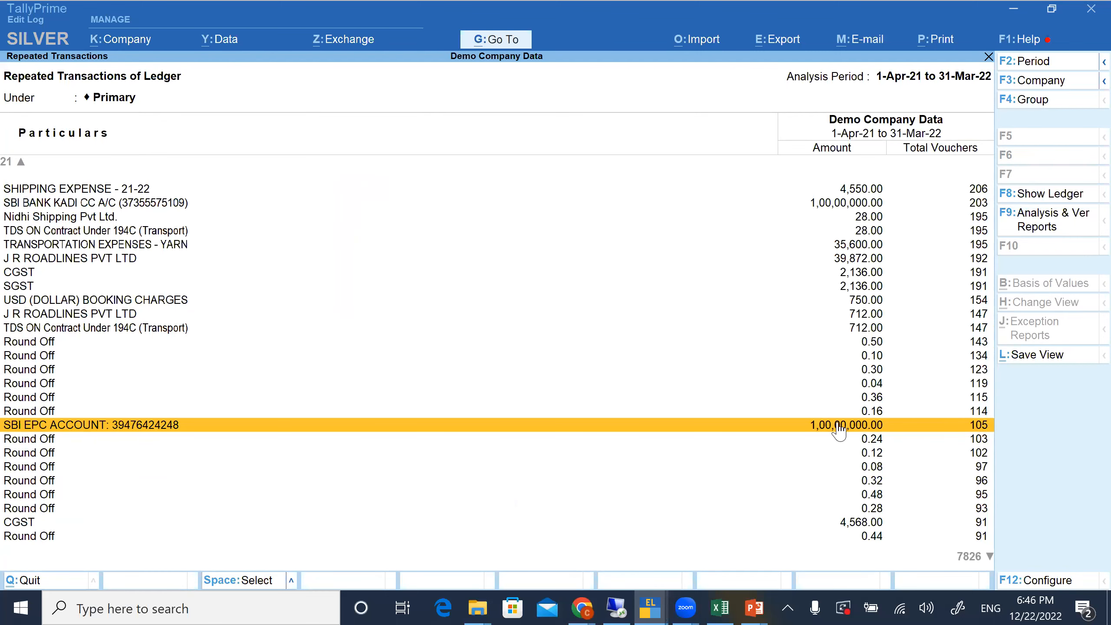
Inspect the vouchers behind the repeated 33,500.00 amount of TRANSPORTATION EXPENSES - YARN, and return to the list
key(Down)
key(Down)
key(Down)
key(Down)
key(Down)
key(Down)
key(Down)
key(Down)
key(Down)
key(Down)
key(Down)
key(Down)
key(Down)
key(Down)
key(Down)
key(Down)
key(Down)
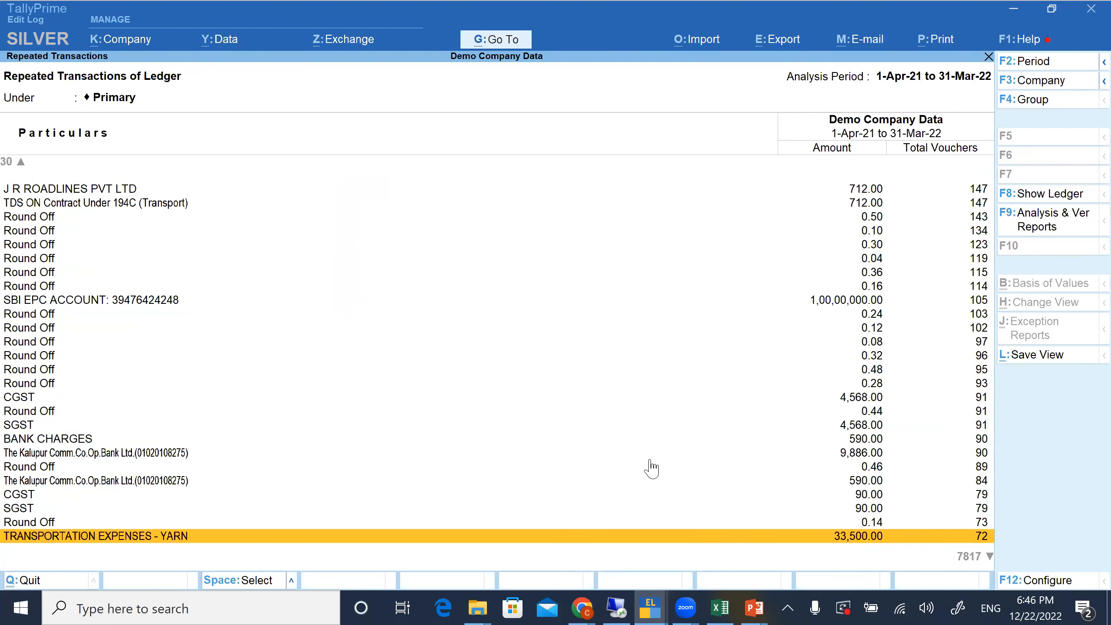
key(Return)
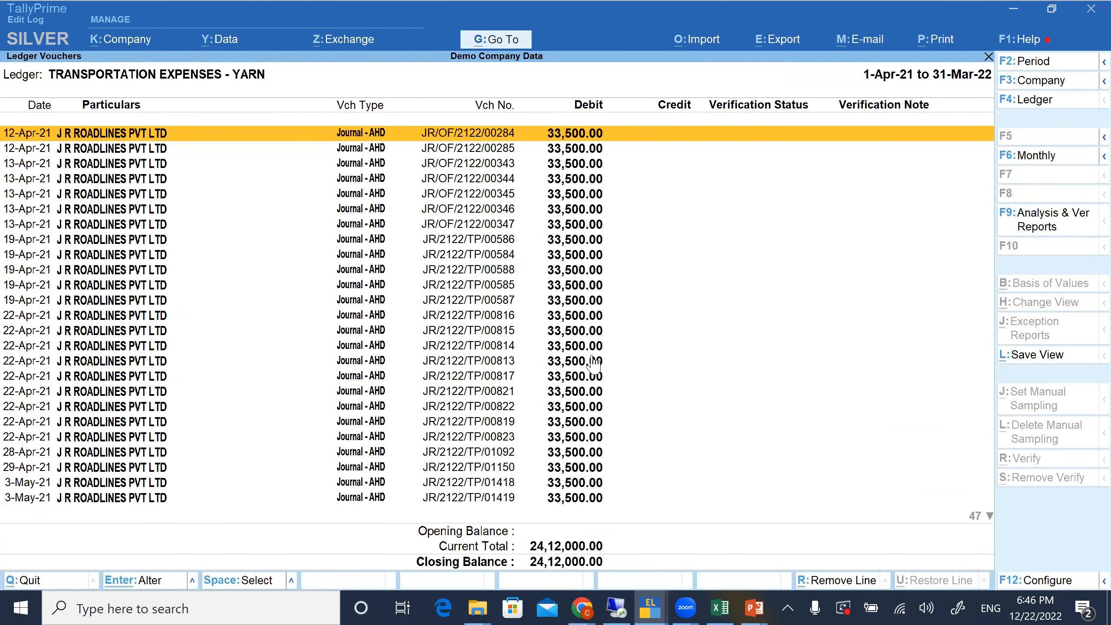
key(Escape)
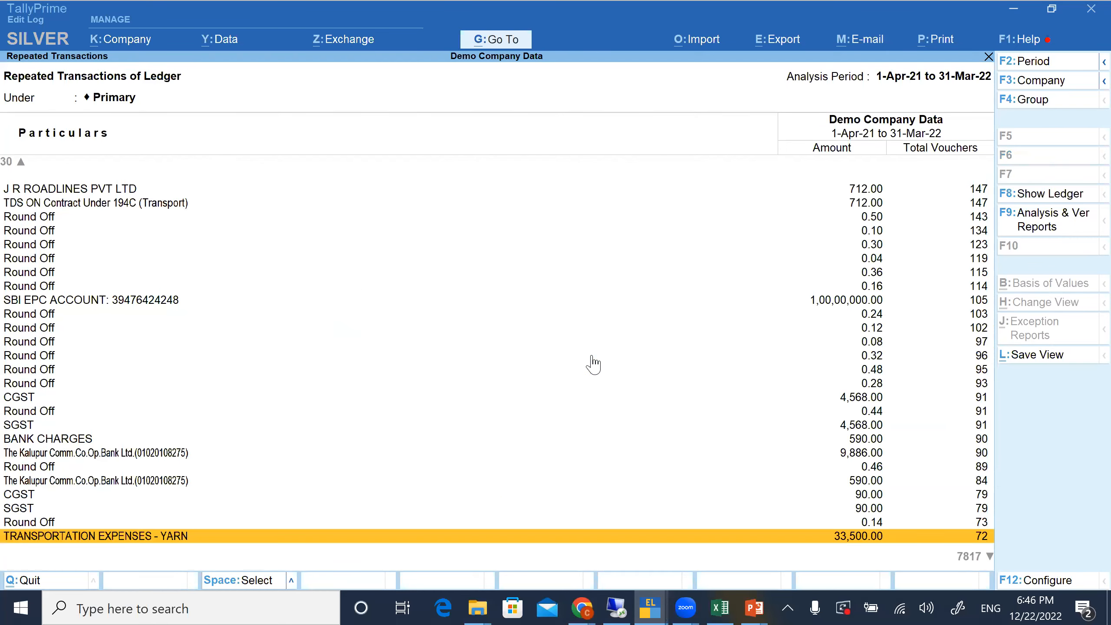
Finish browsing the repeated transactions, return to Data Analysis and open Relative Size Factor (RSF)
scroll(593, 363, down, 8)
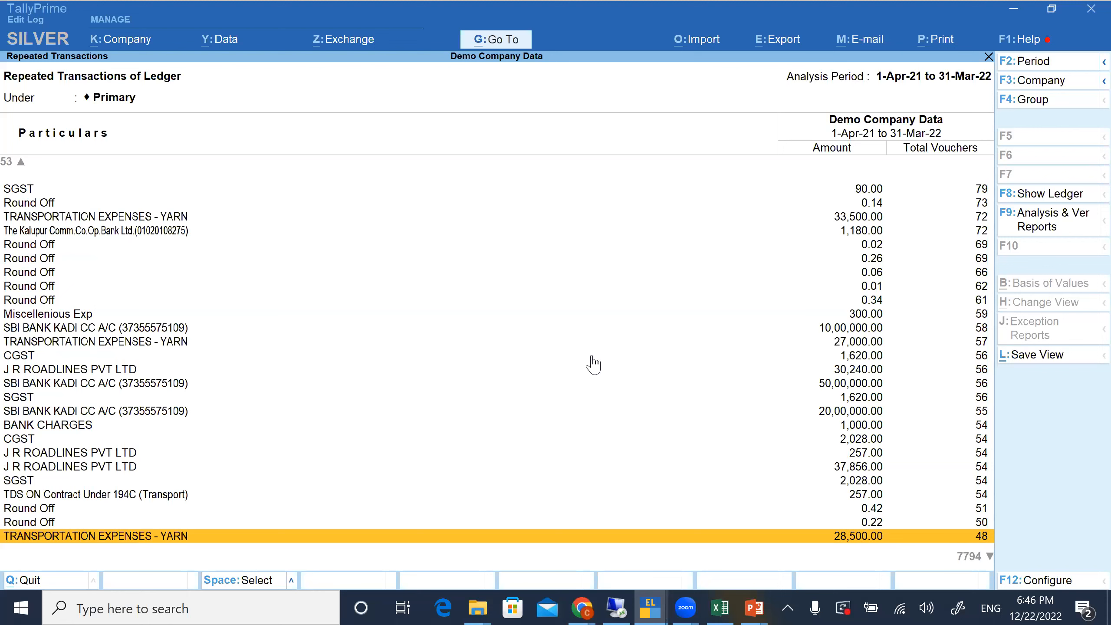
key(Escape)
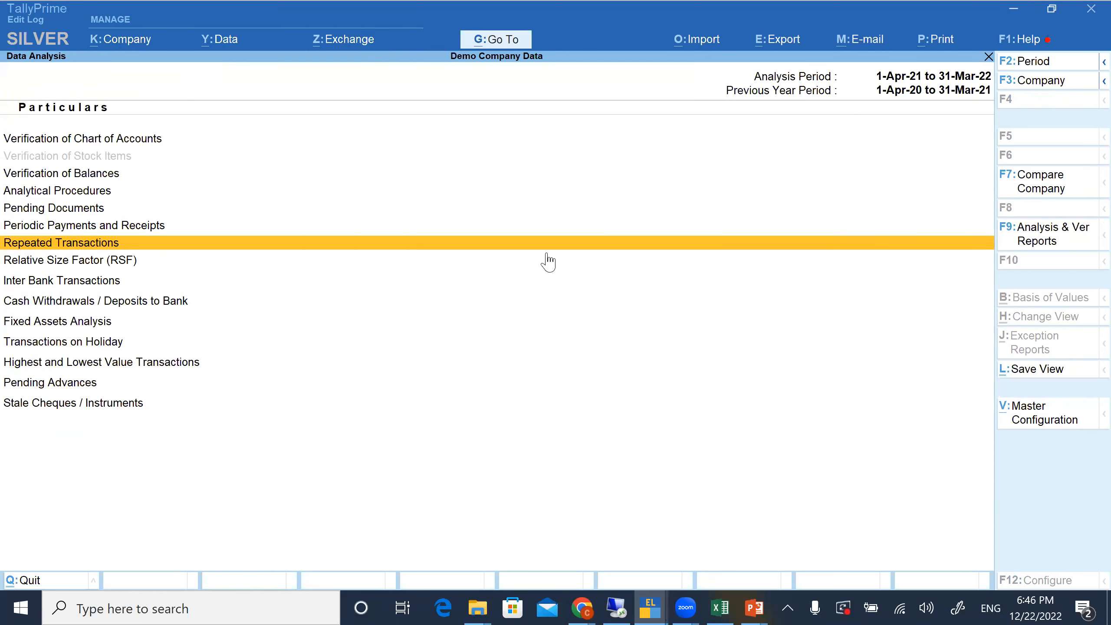
key(Down)
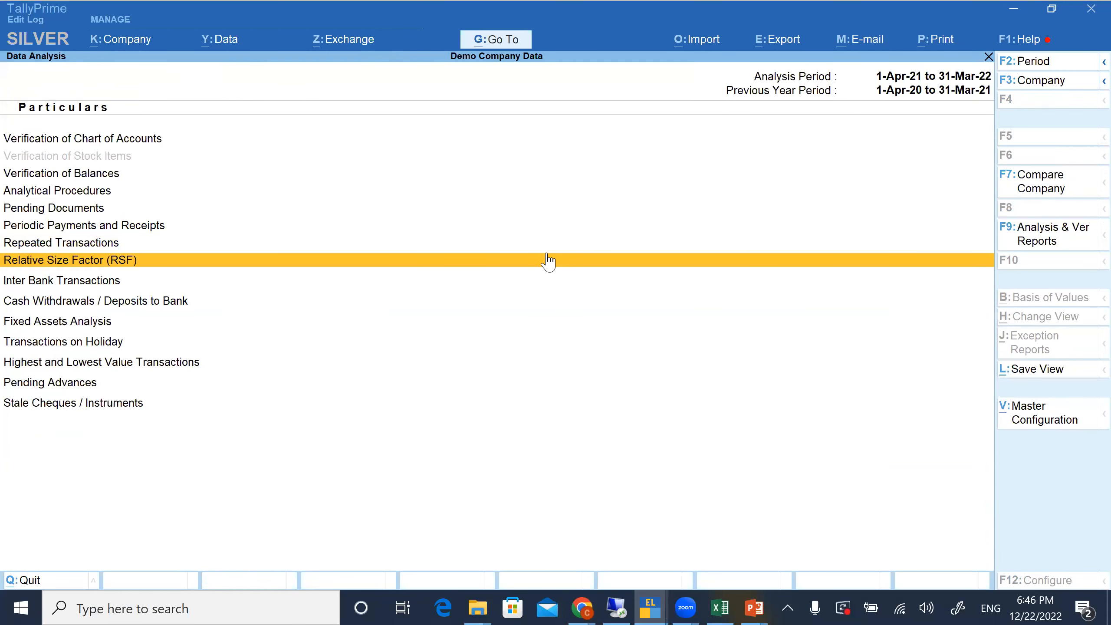
click(547, 254)
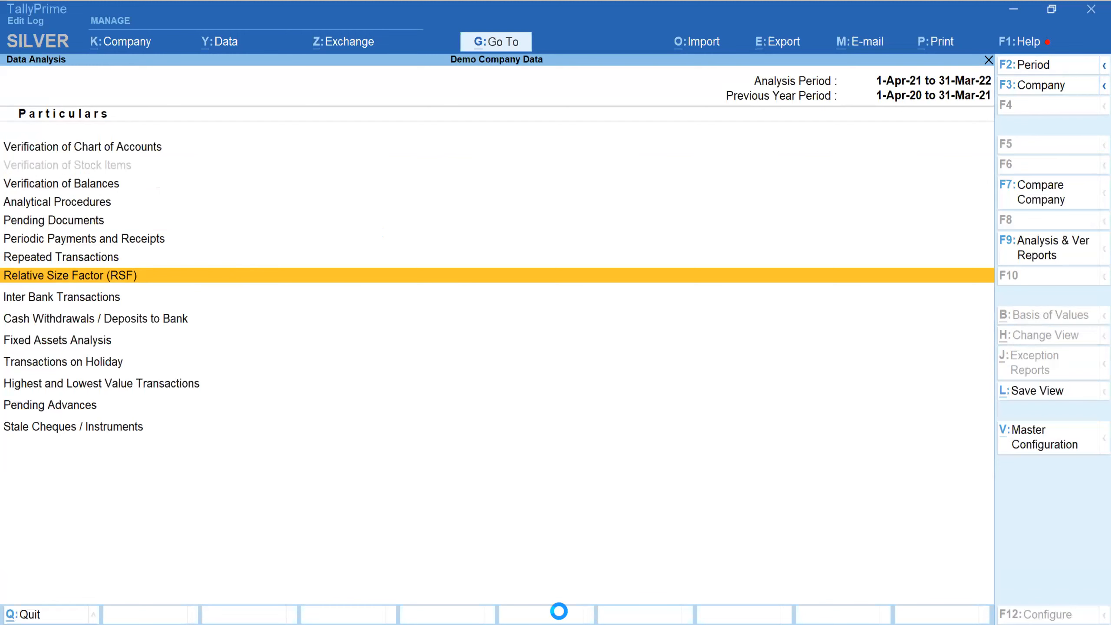
Browse the ledgers and their factors in the Relative Size Factor (RSF) report, and return to Data Analysis
key(alt+Tab)
key(Return)
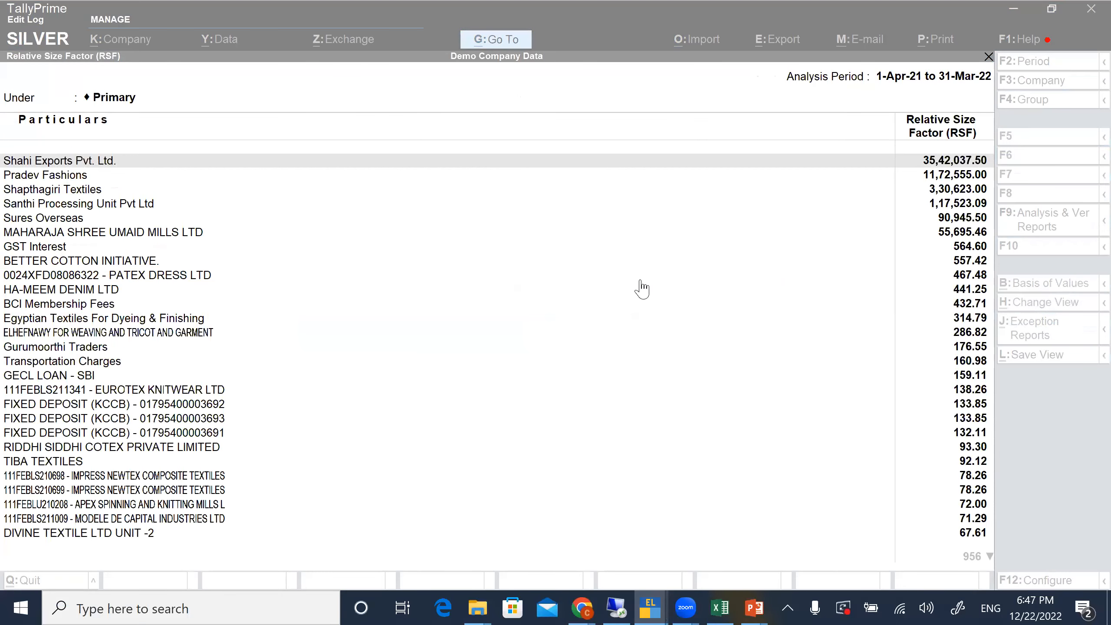
key(Page_Down)
key(Page_Down)
key(Page_Down)
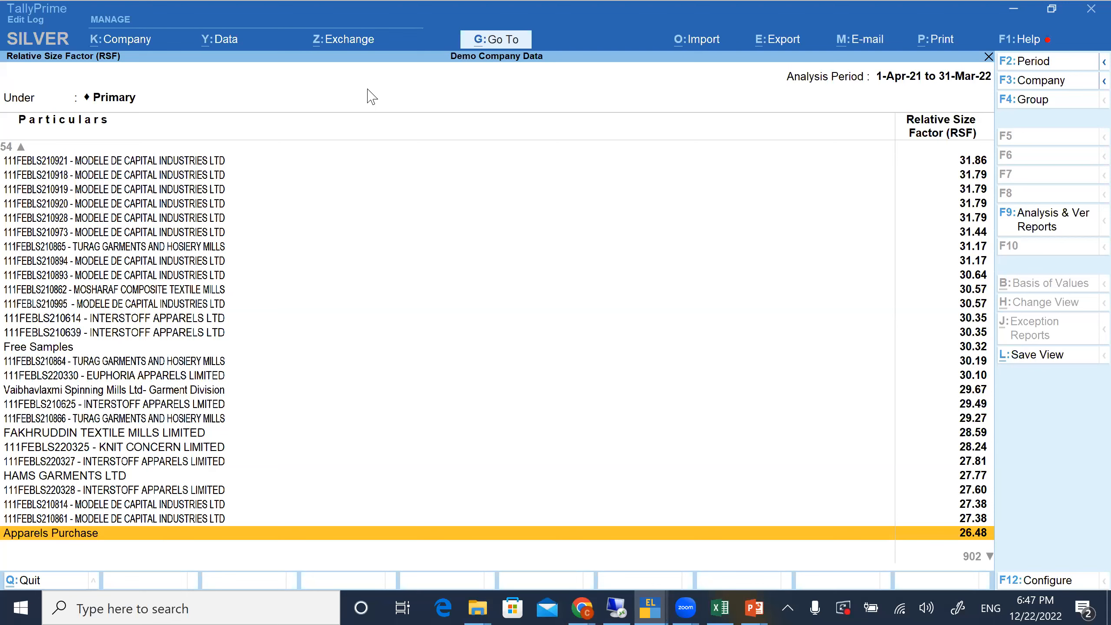
key(Escape)
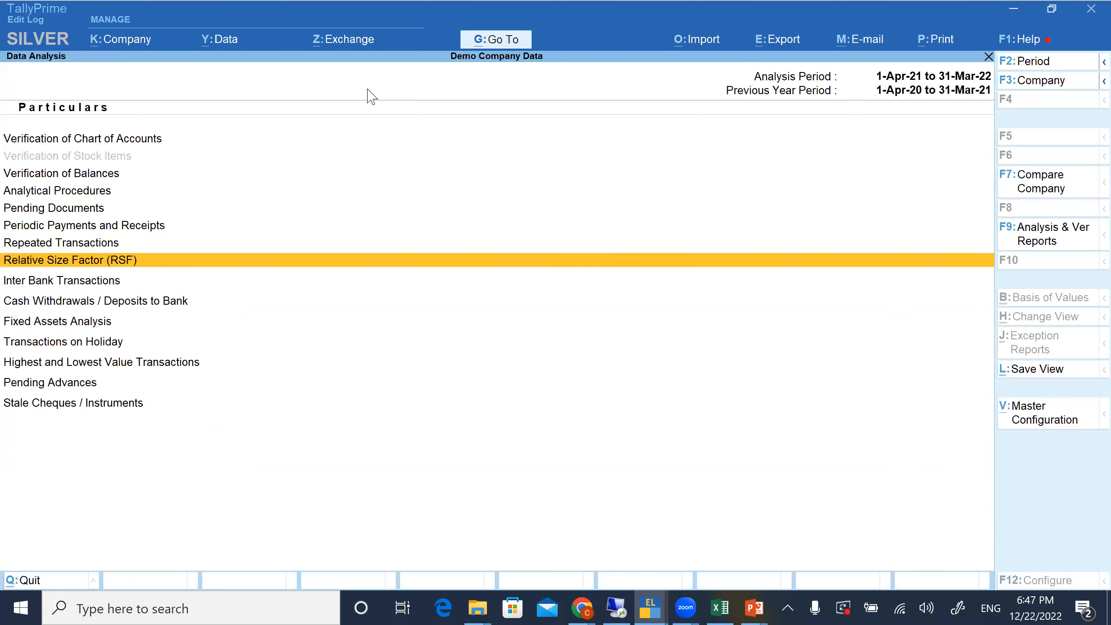
Review the Inter Bank Transactions, Cash Withdrawals / Deposits to Bank and Fixed Assets Analysis entries in Data Analysis
key(Down)
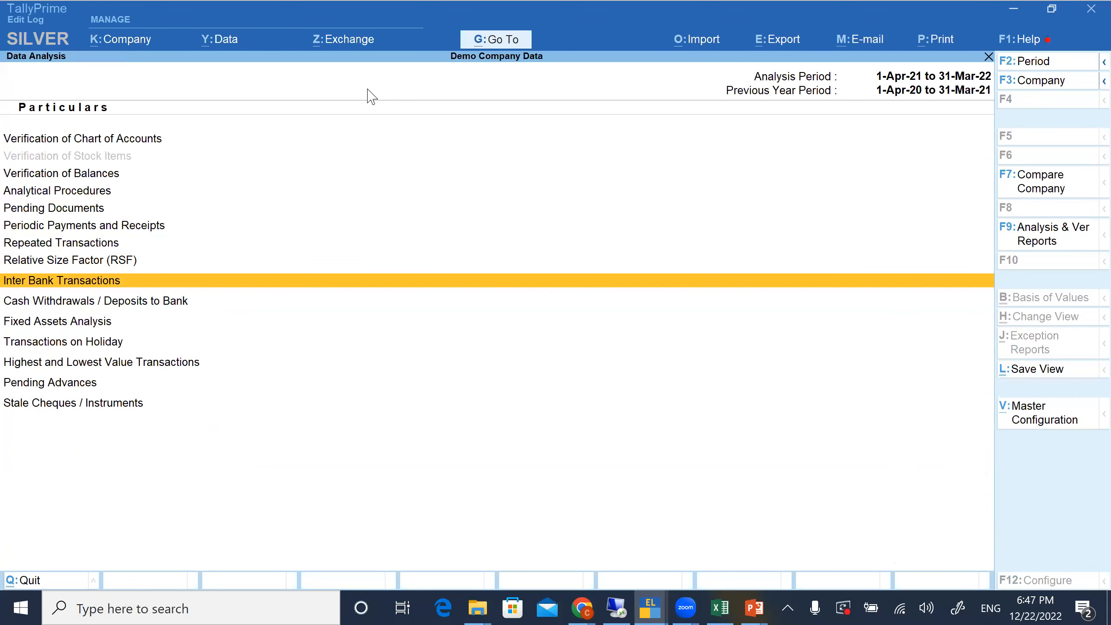
key(Return)
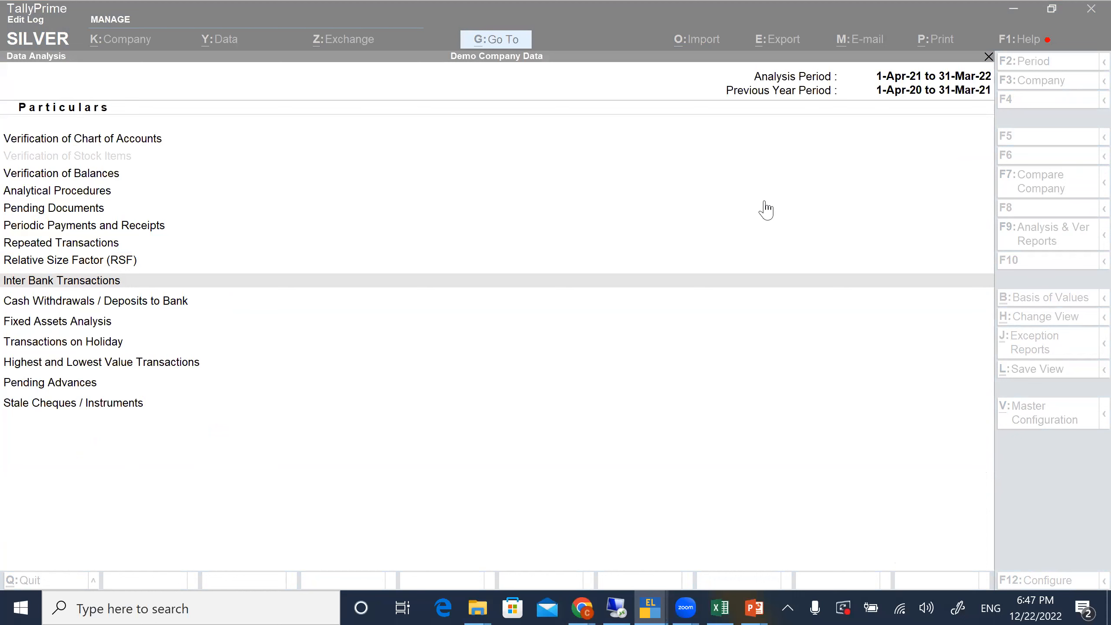
click(232, 300)
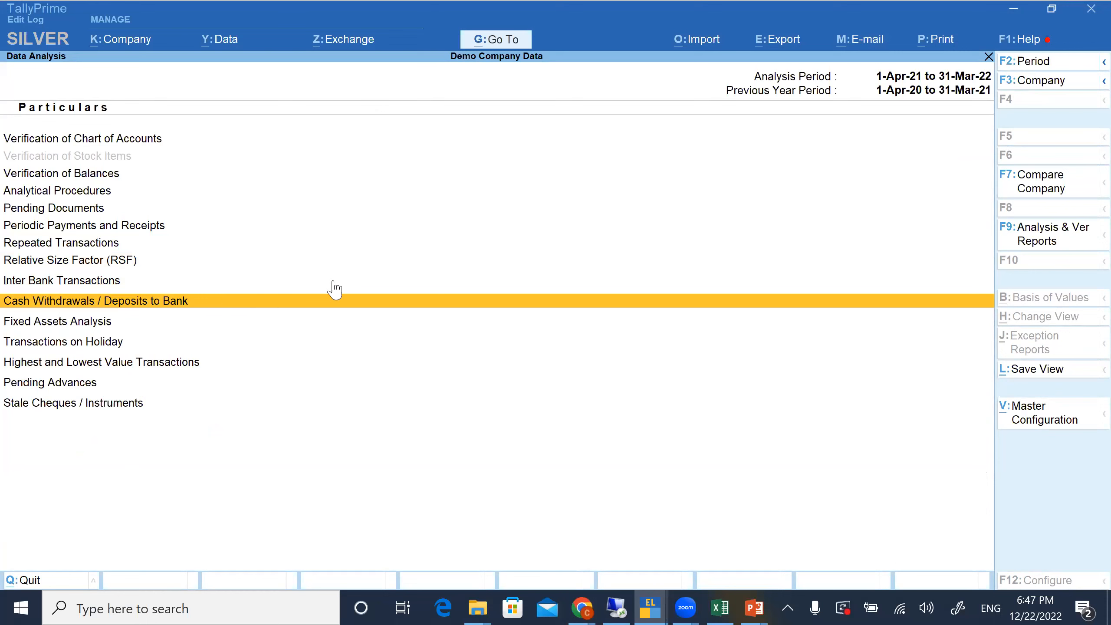
key(Return)
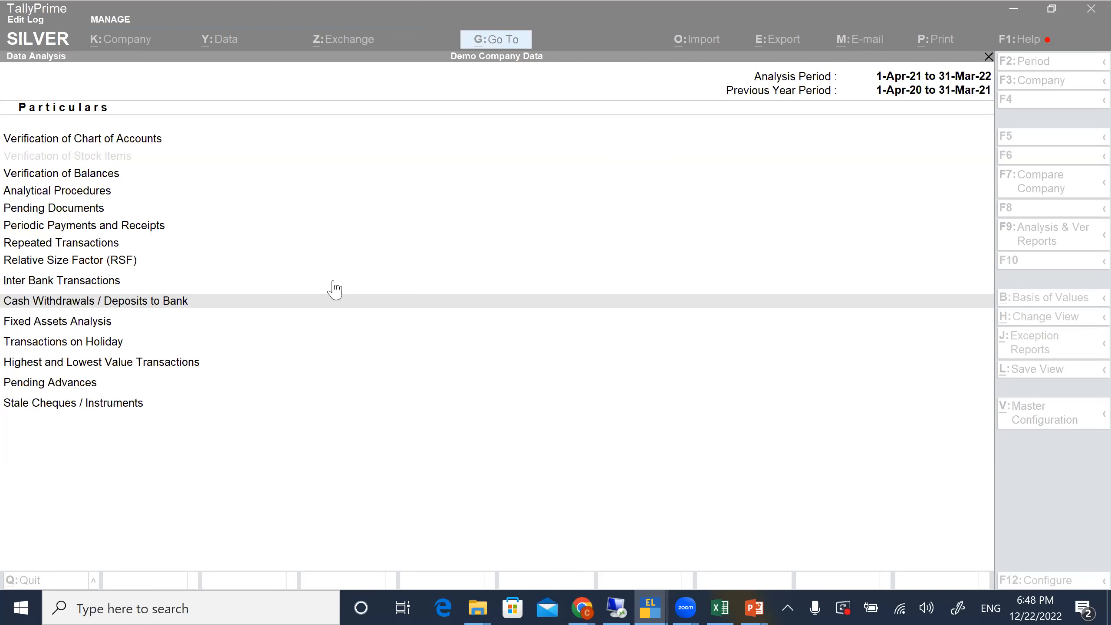
click(358, 305)
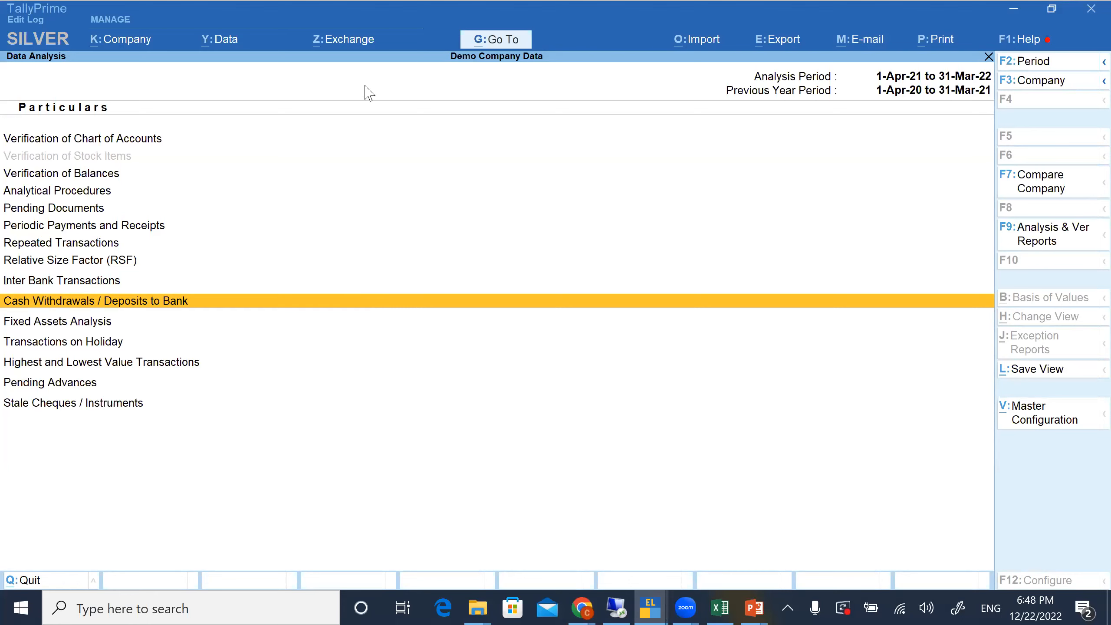
click(204, 320)
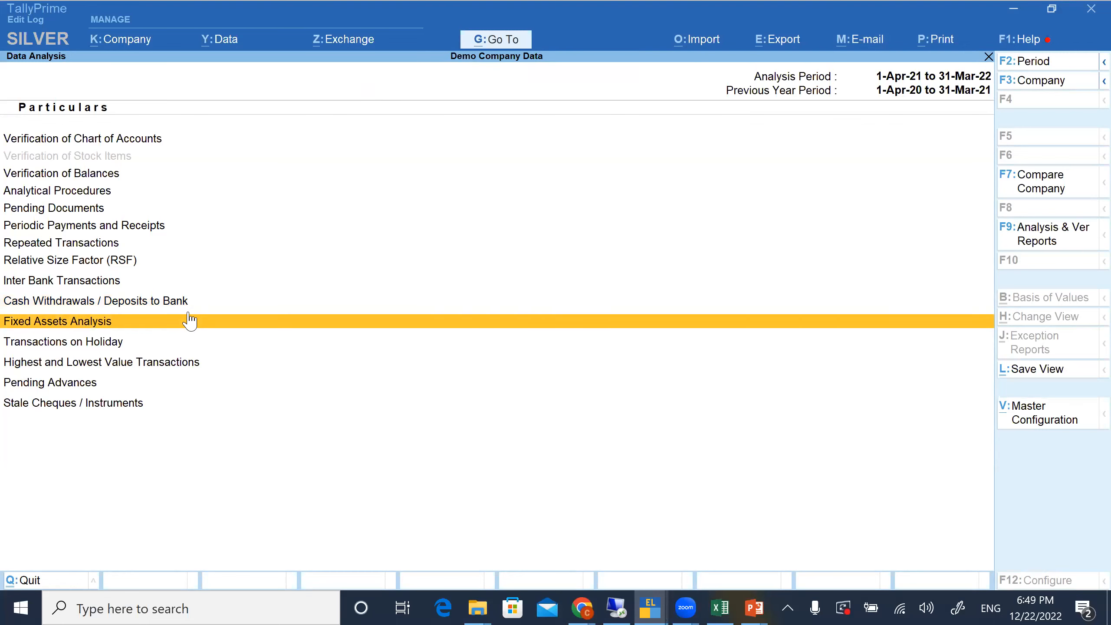
click(151, 301)
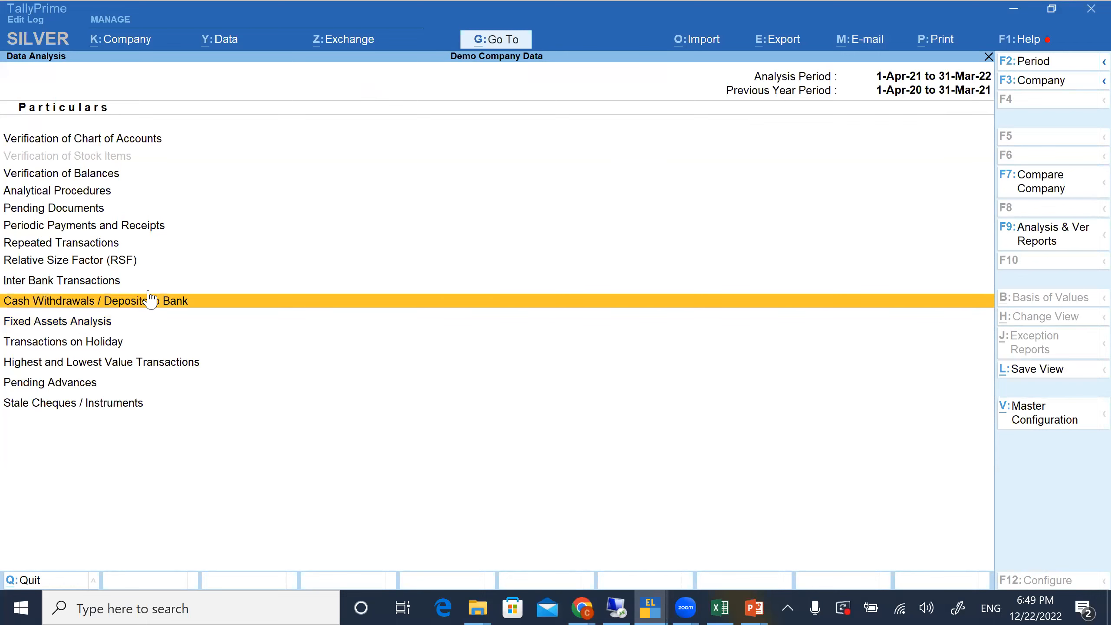
click(144, 281)
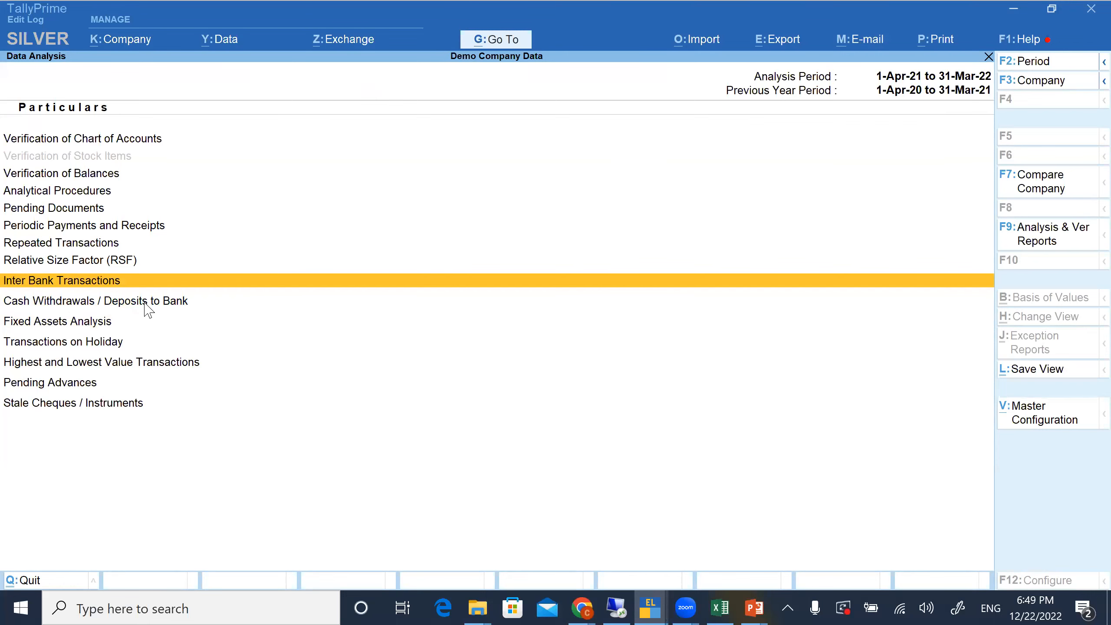
click(145, 304)
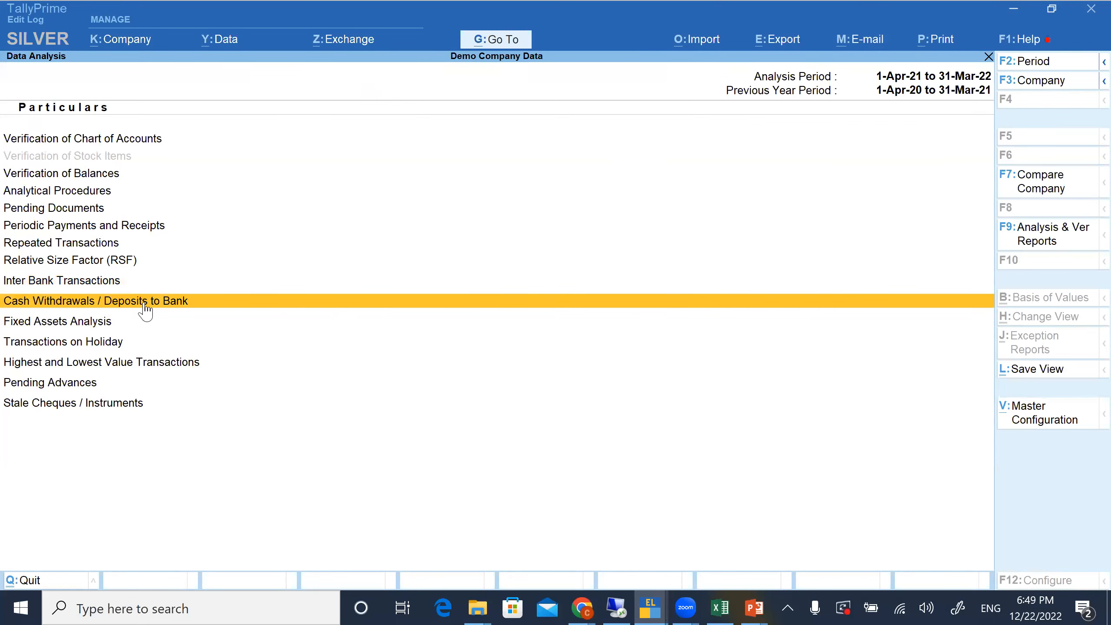
Open the Transactions on Holiday report from Data Analysis
key(Down)
key(Down)
key(Down)
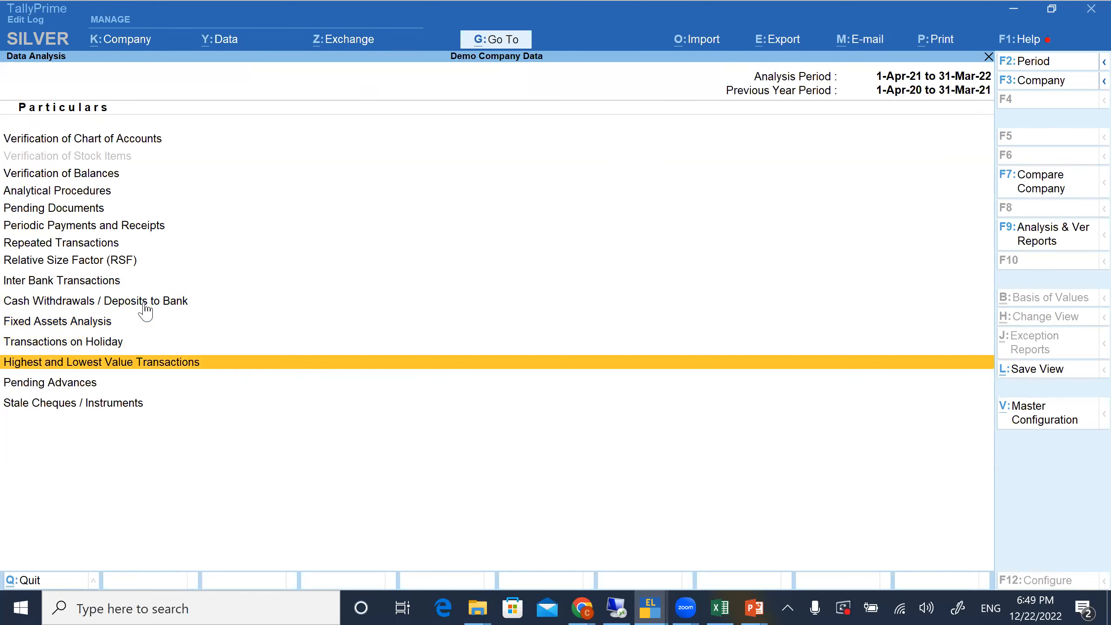
click(101, 345)
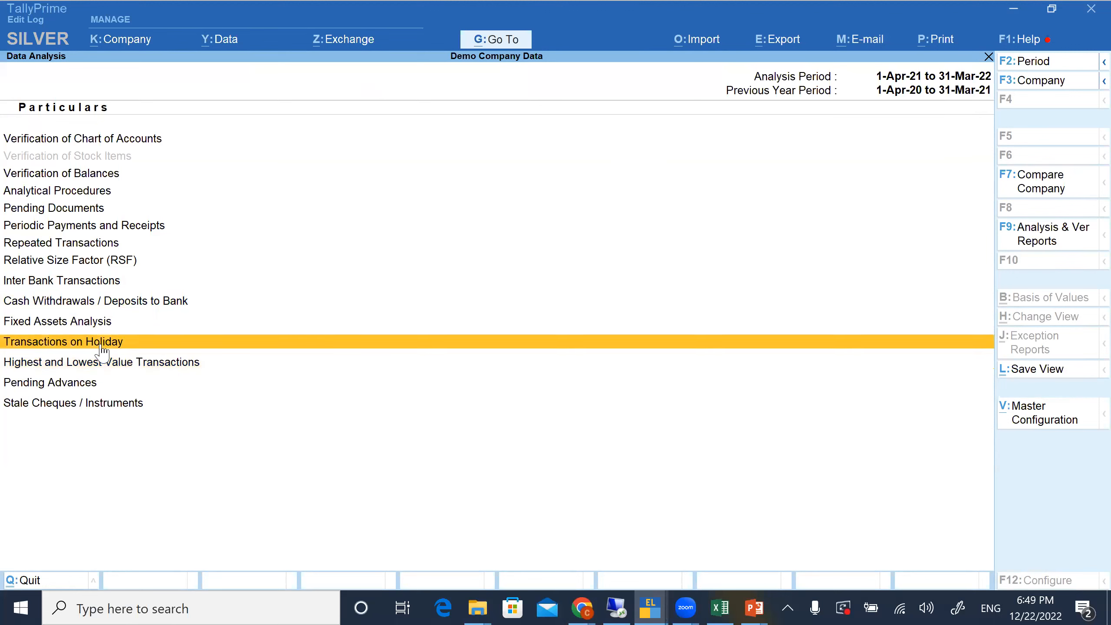
click(101, 344)
click(101, 346)
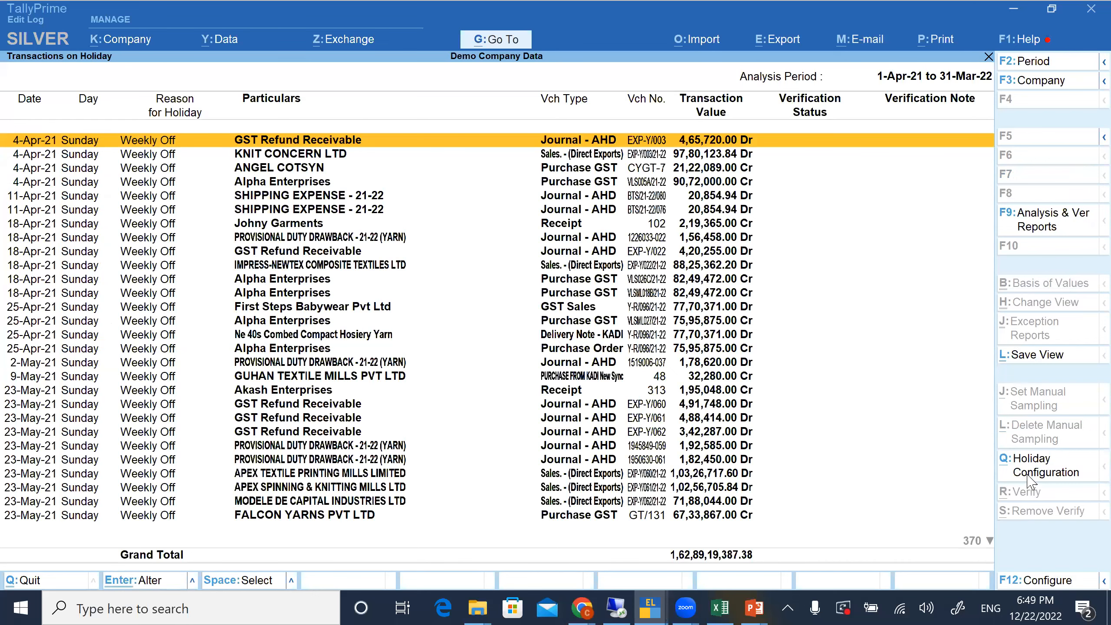
View the Weekly Off options in the holiday calendar configuration, quit it without changes, and return to Data Analysis
key(alt+q)
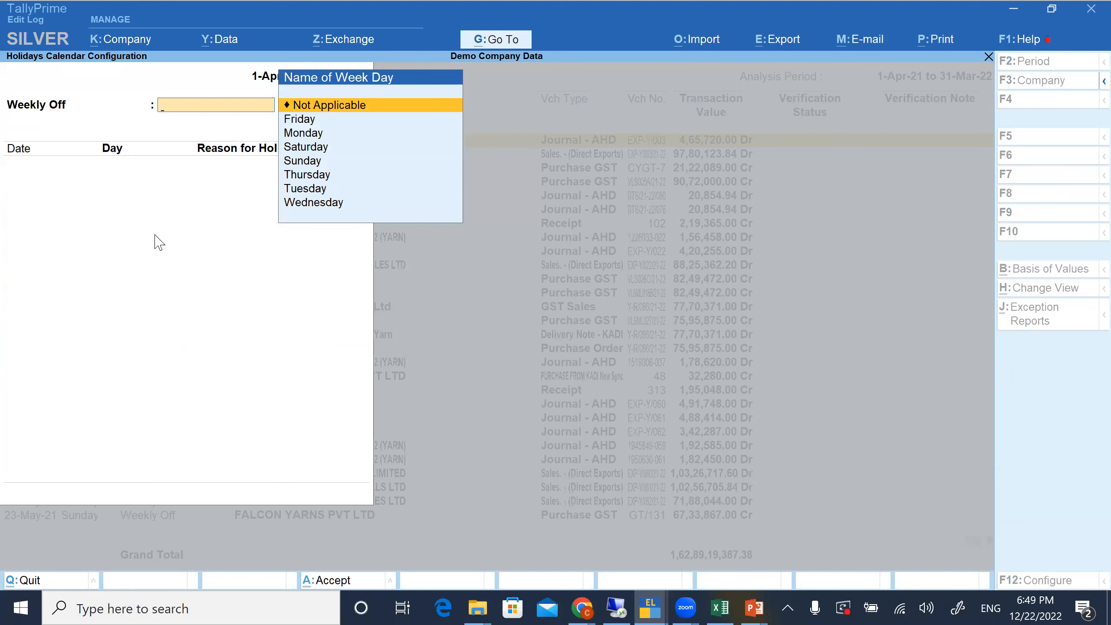
key(Escape)
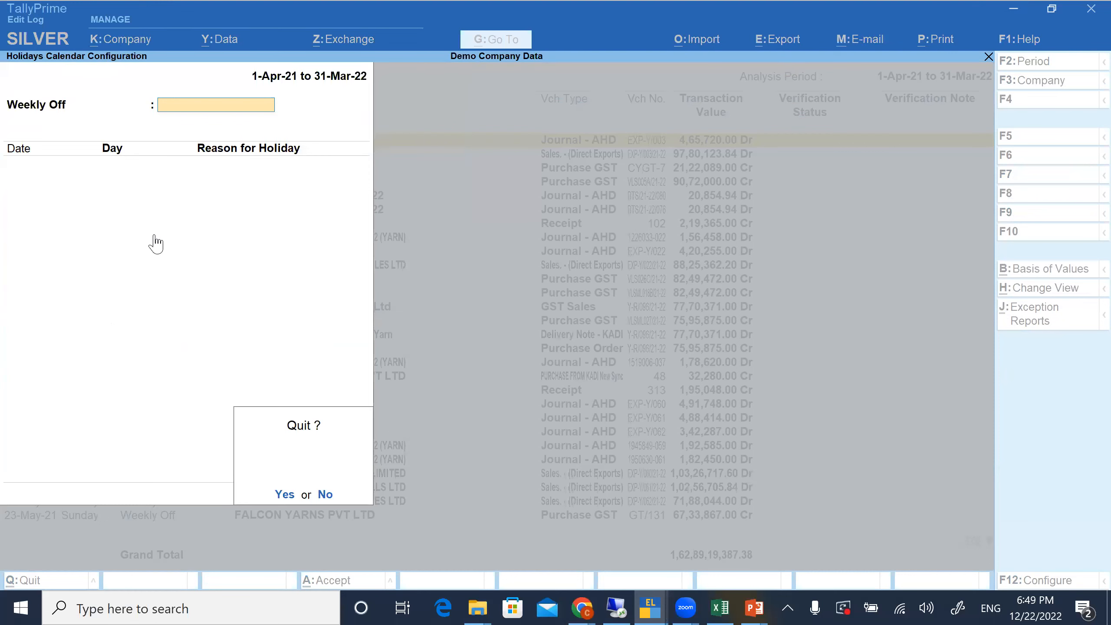
key(Return)
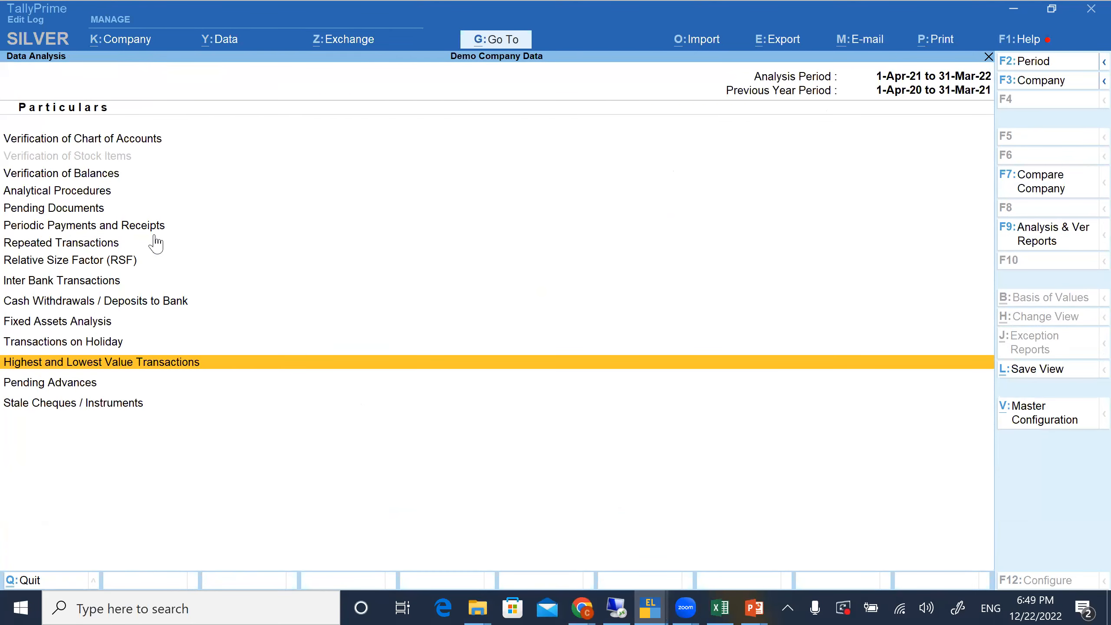
View the bank-wise Stale Cheques / Instruments report, and return to Data Analysis
key(Down)
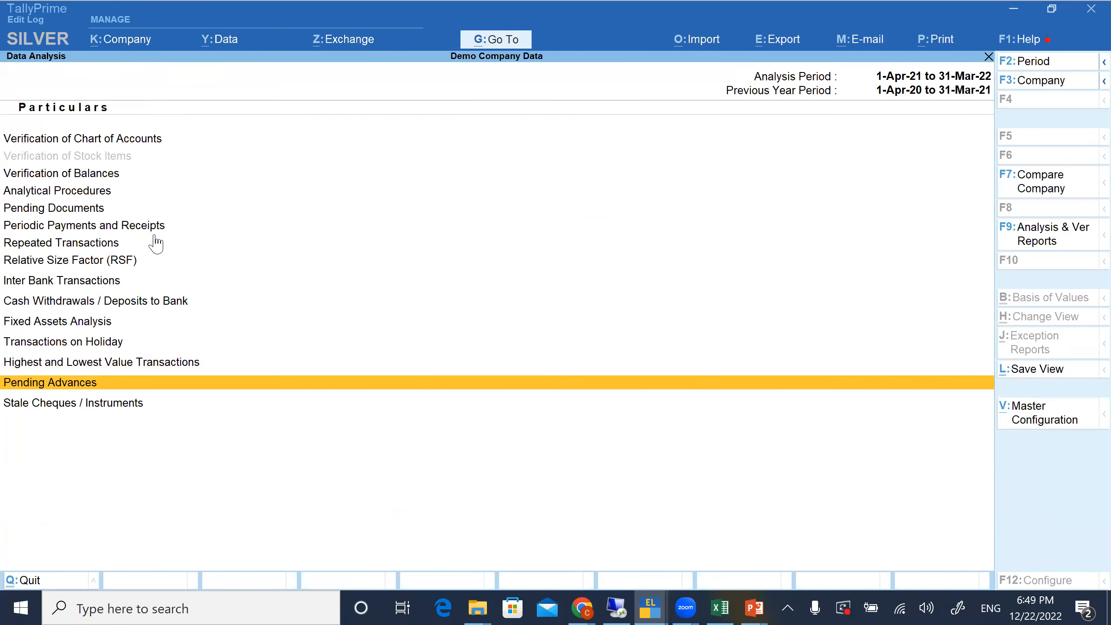
key(Down)
key(Return)
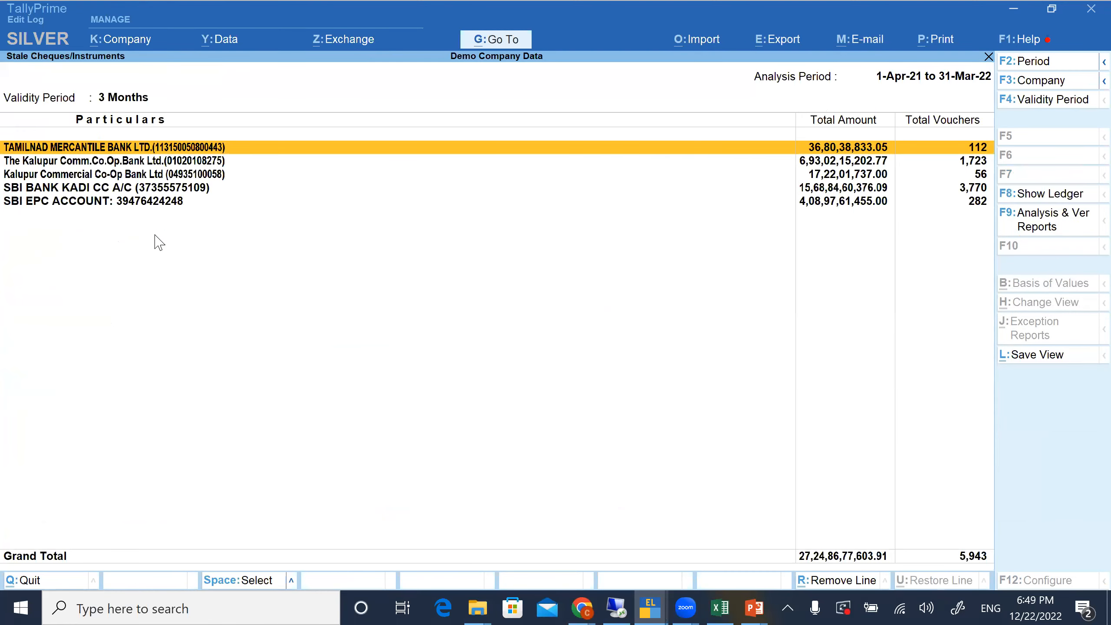
key(Escape)
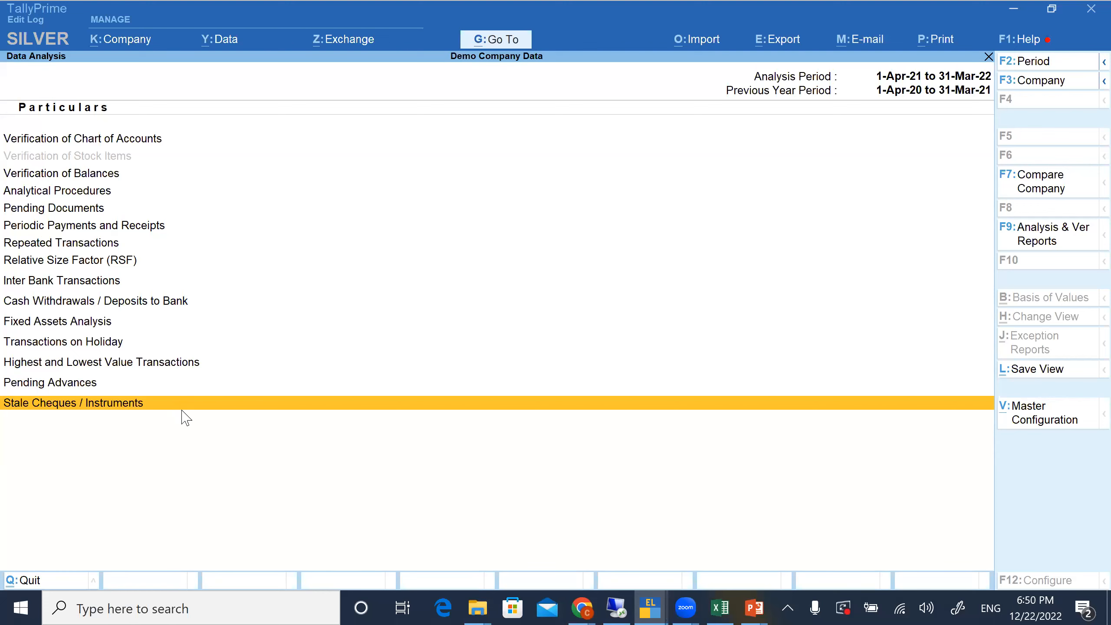
Leave Data Analysis, open Voucher Verification and drill into Verification of Vouchers to list the sampling methods
key(Escape)
key(Down)
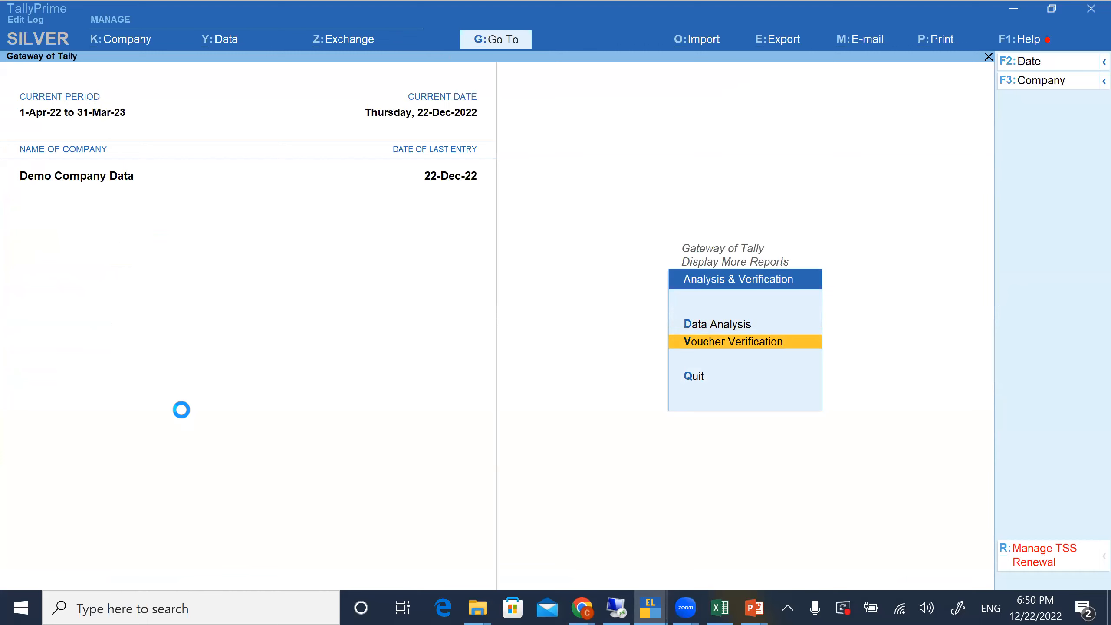
key(Return)
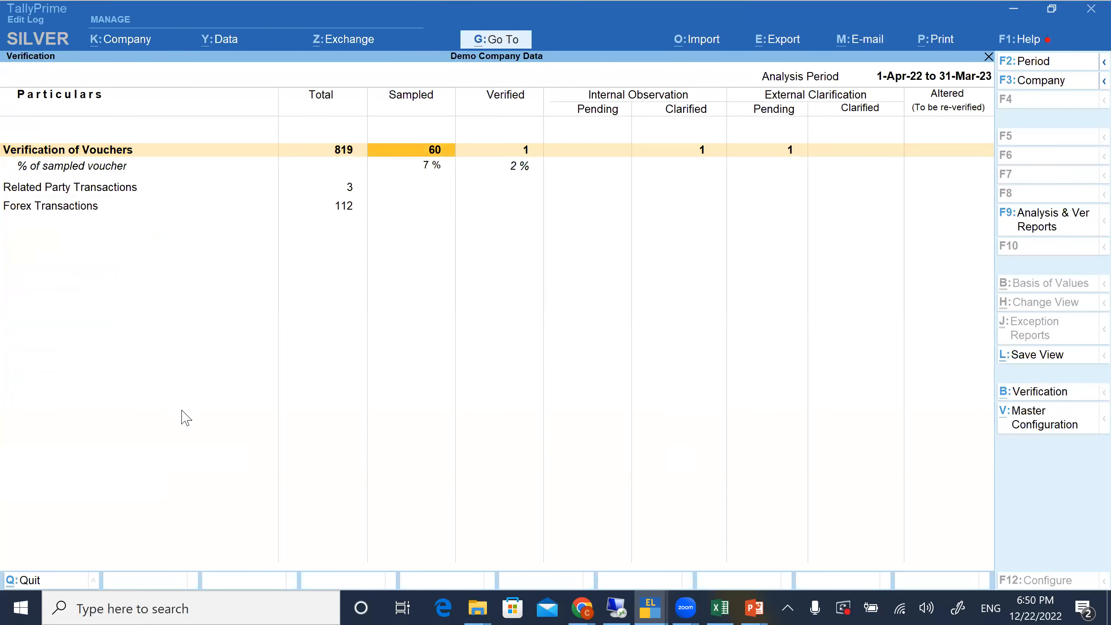
key(Return)
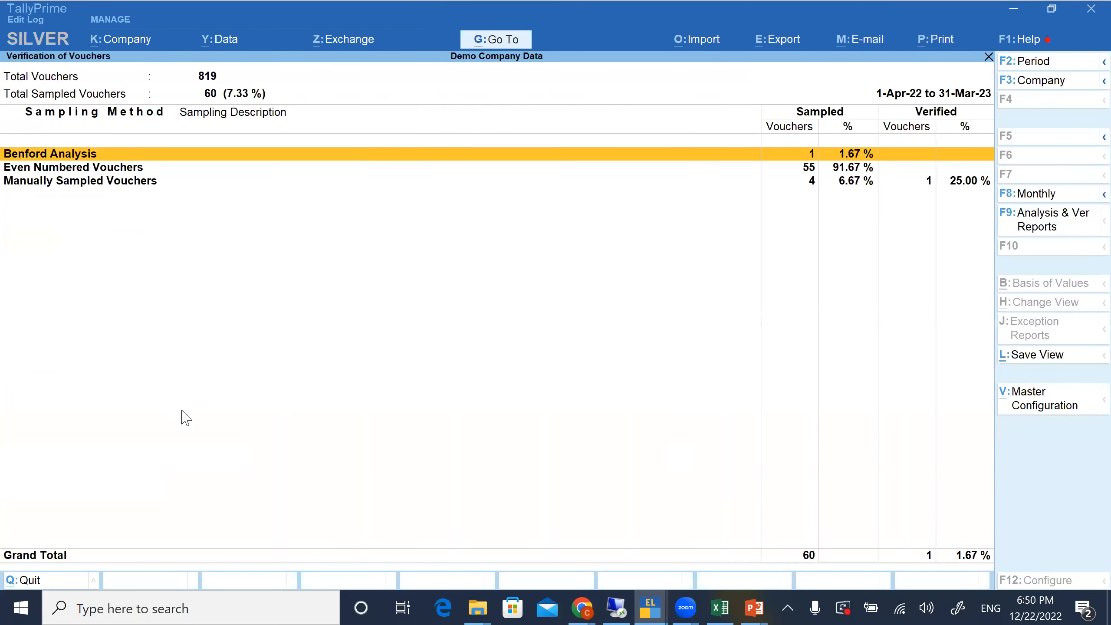
Open the April voucher register for Manually Sampled Vouchers
key(Down)
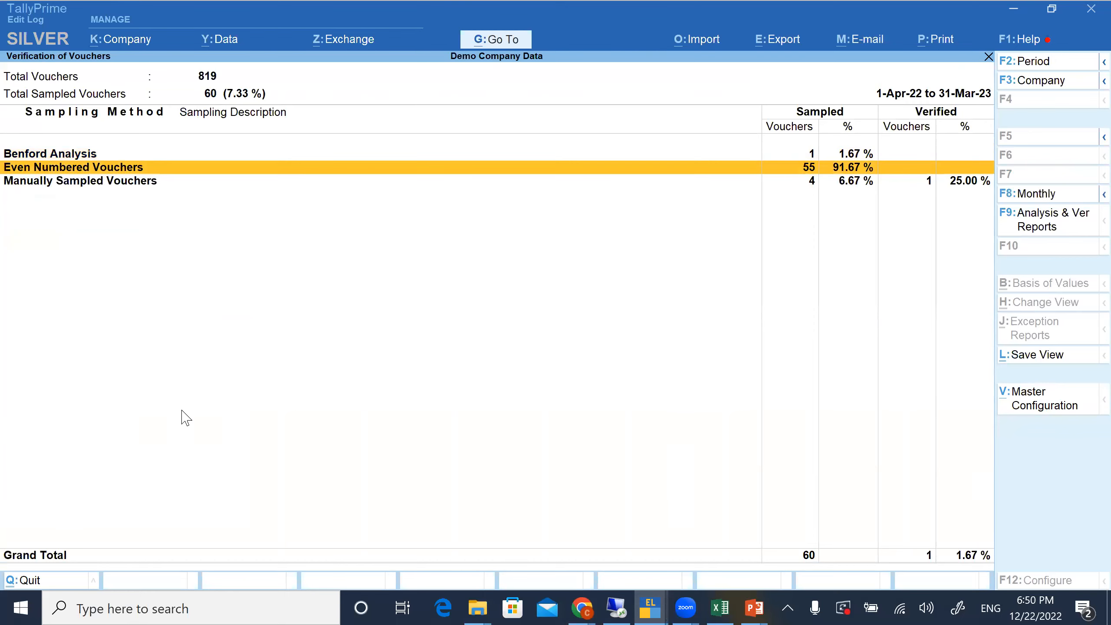
key(Down)
key(Return)
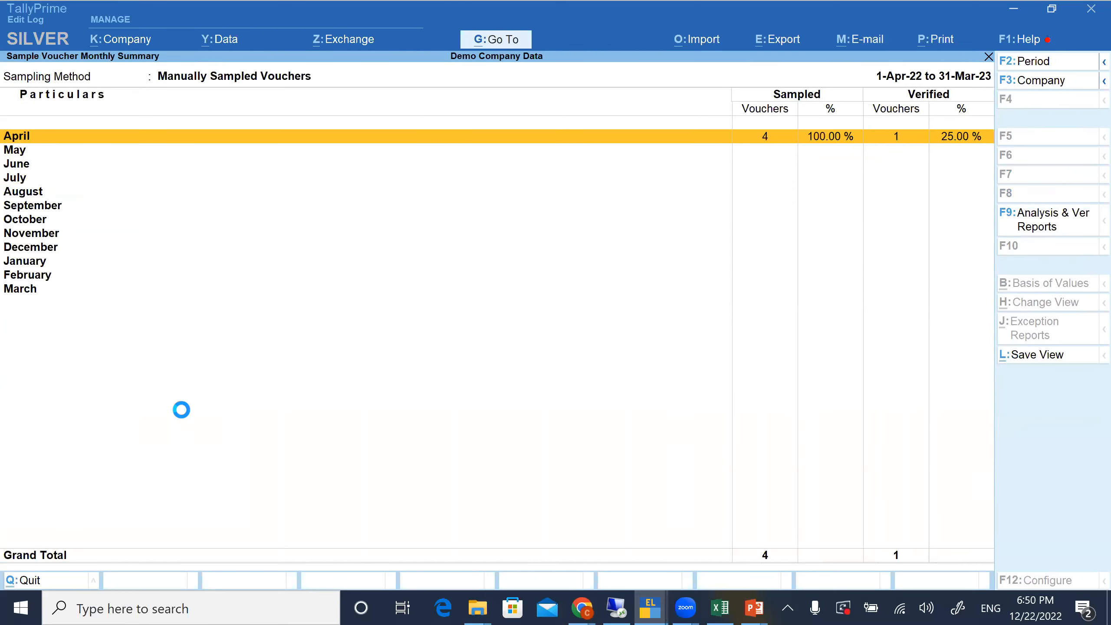
key(Return)
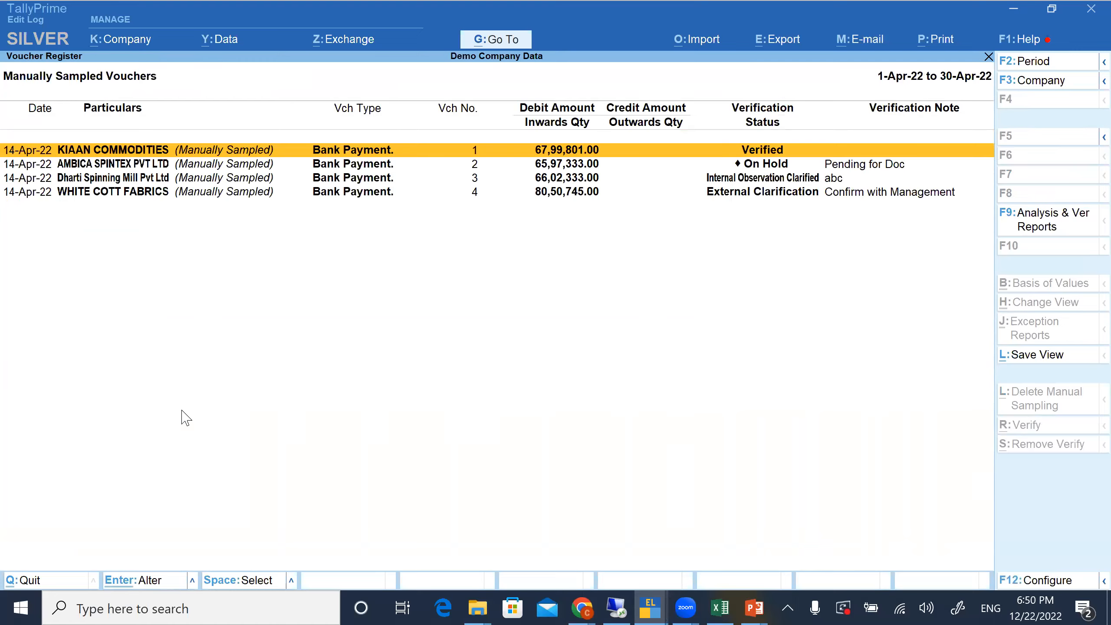
Set the KIAAN COMMODITIES voucher's verification status to Internal Observation with the note "clarification need", and accept it
key(alt+r)
key(Return)
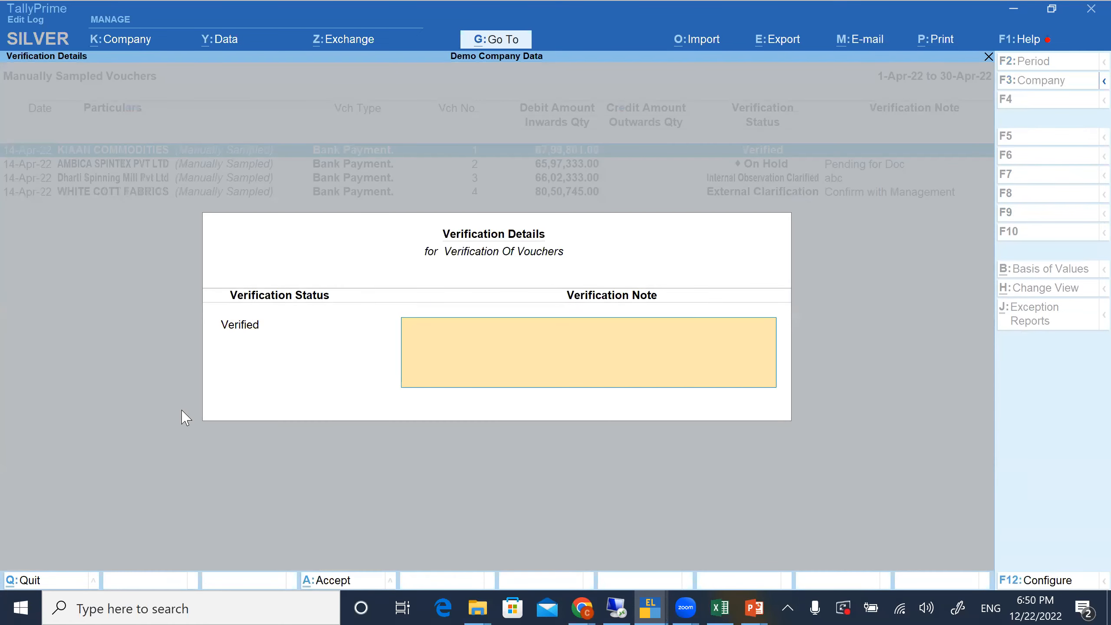
key(BackSpace)
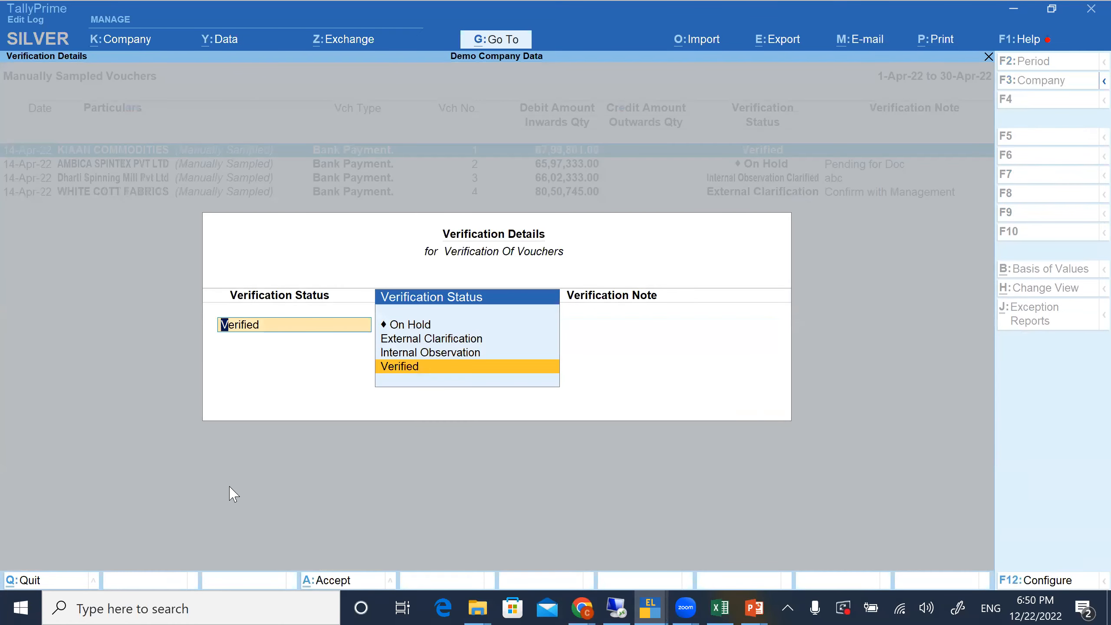
key(Up)
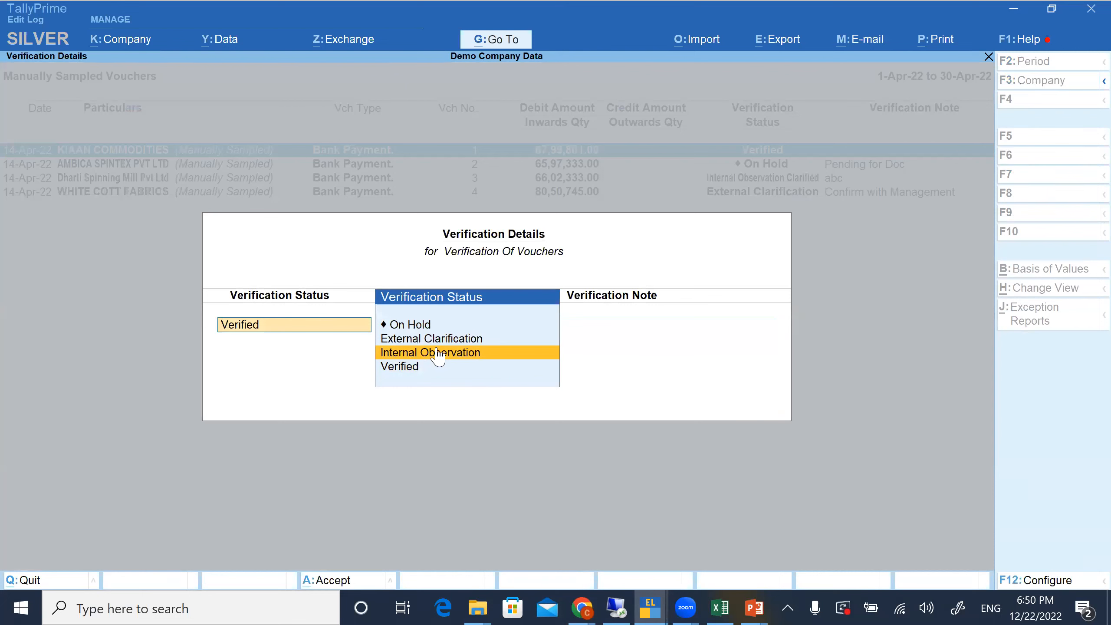
key(Return)
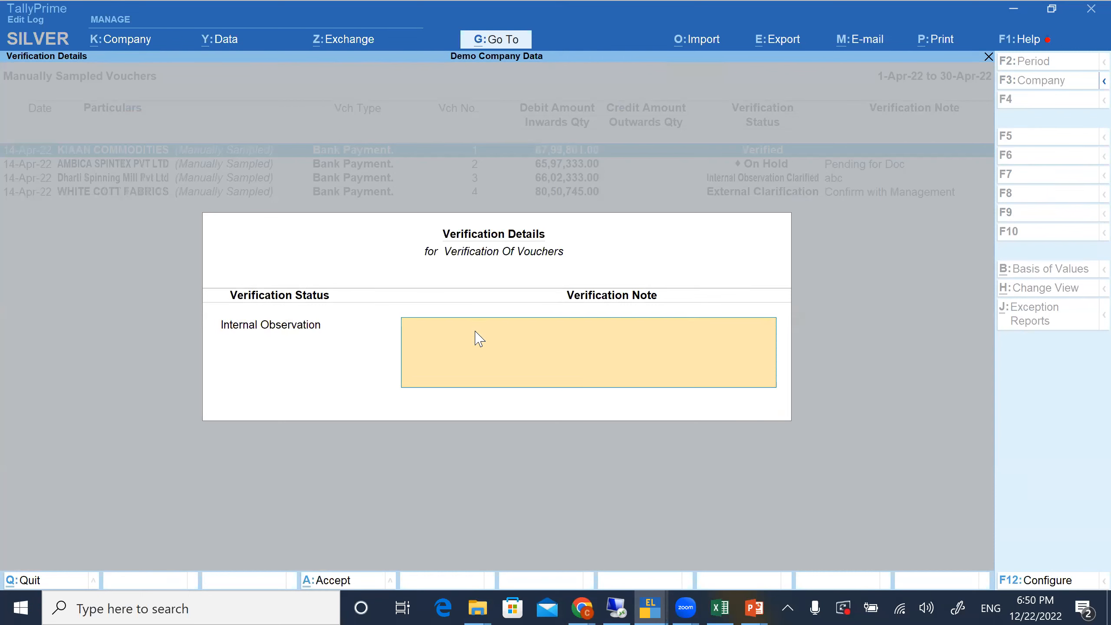
text(clarification need)
key(Return)
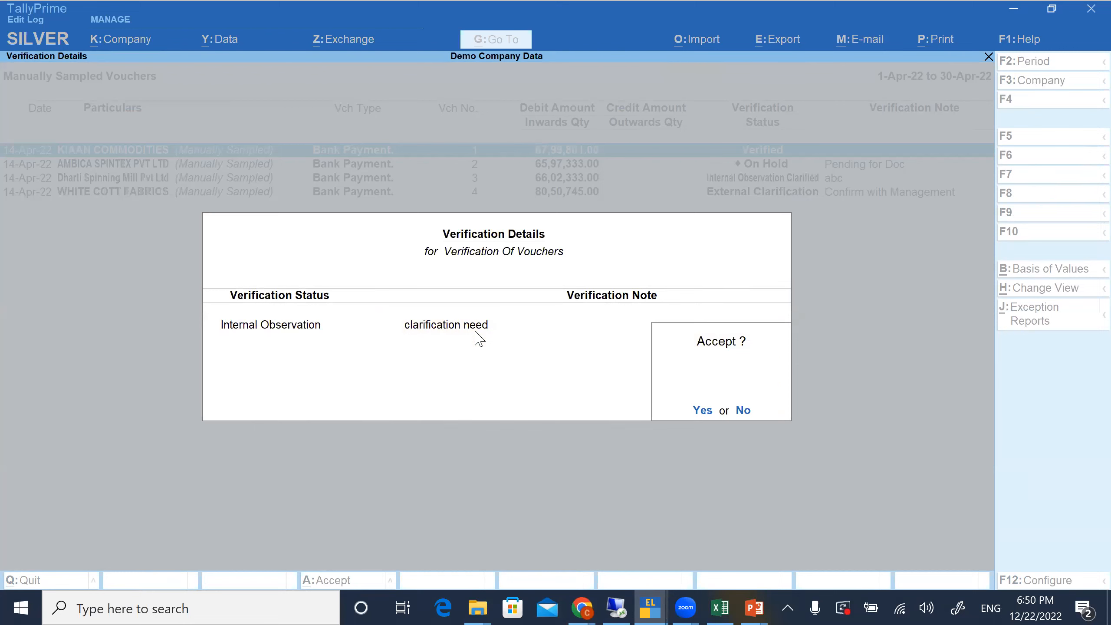
key(Return)
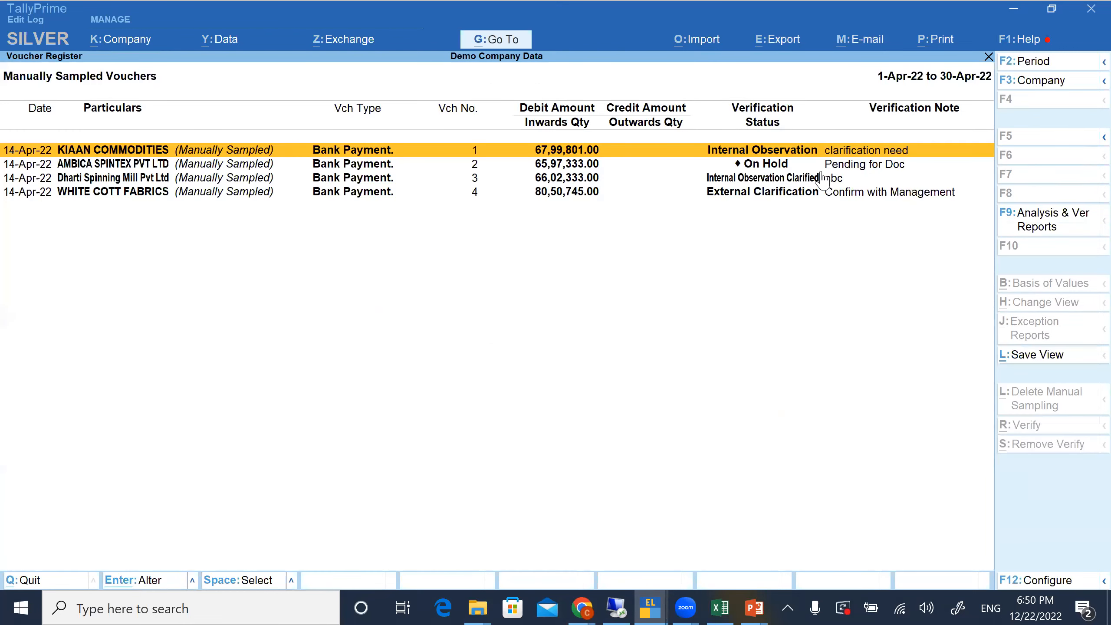
Examine the verification statuses and notes of the AMBICA SPINTEX PVT LTD and Dharti Spinning Mill Pvt Ltd vouchers
click(774, 167)
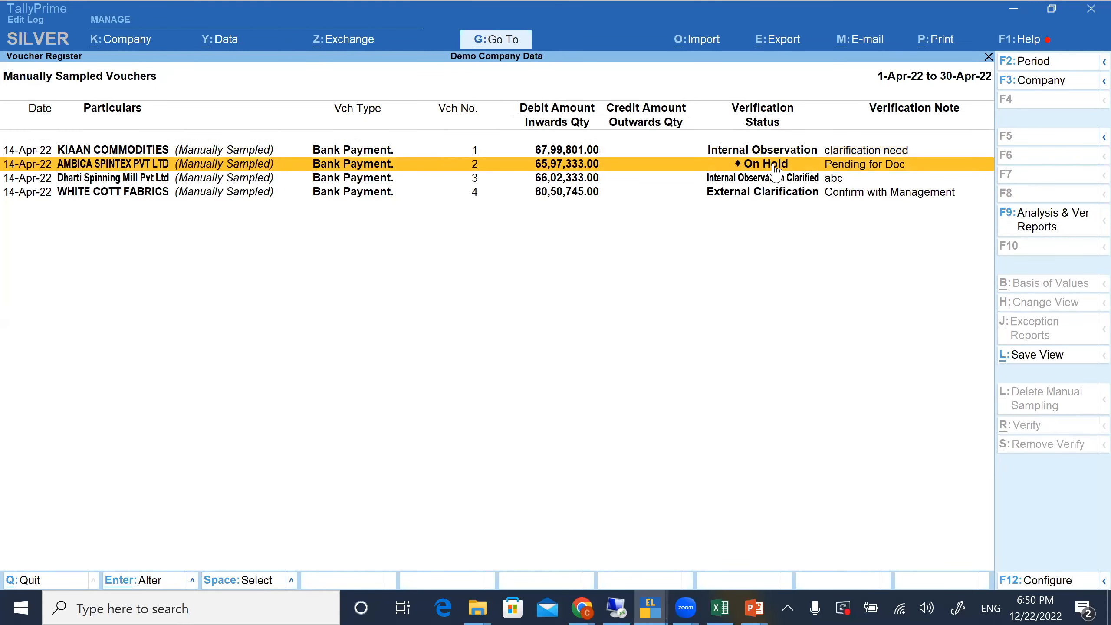
key(Down)
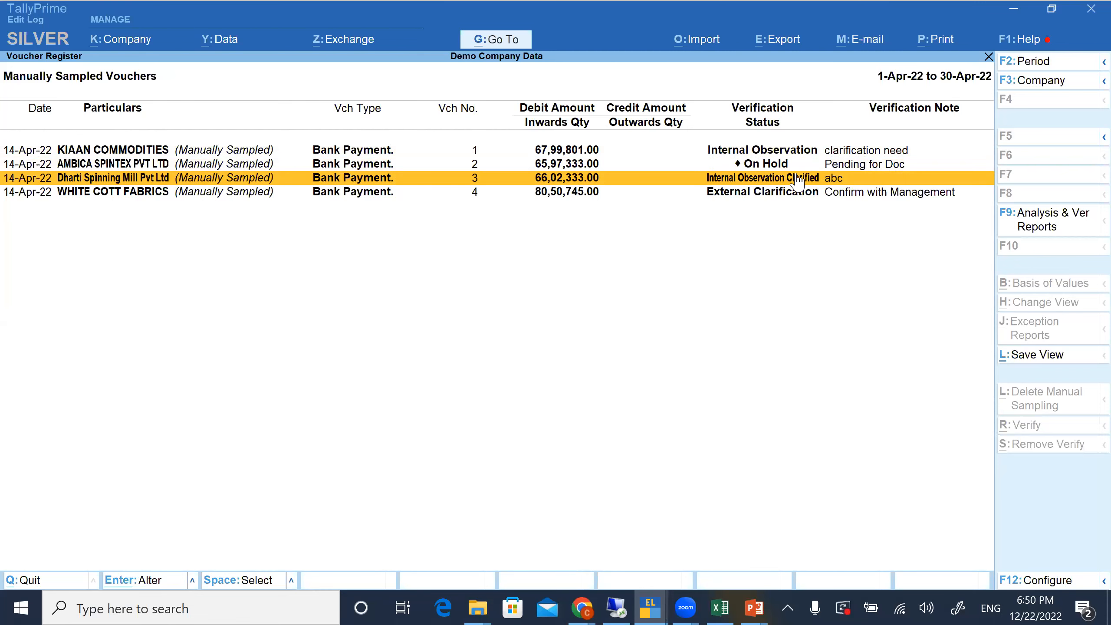
Return to the Verification summary and open the list of vouchers pending under Internal Observation
click(792, 155)
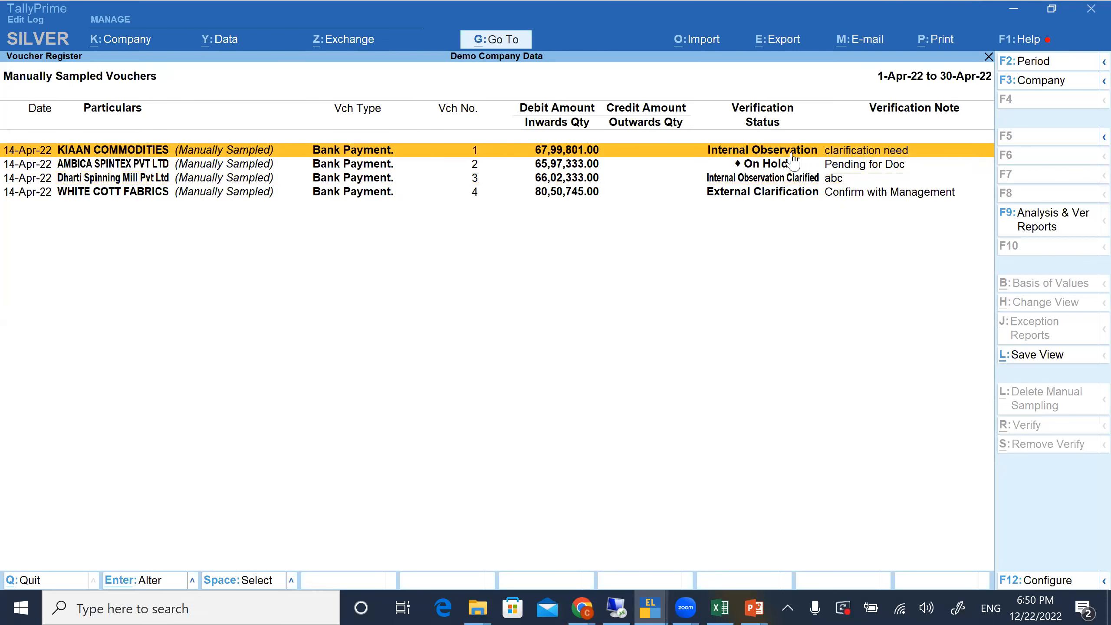
key(Escape)
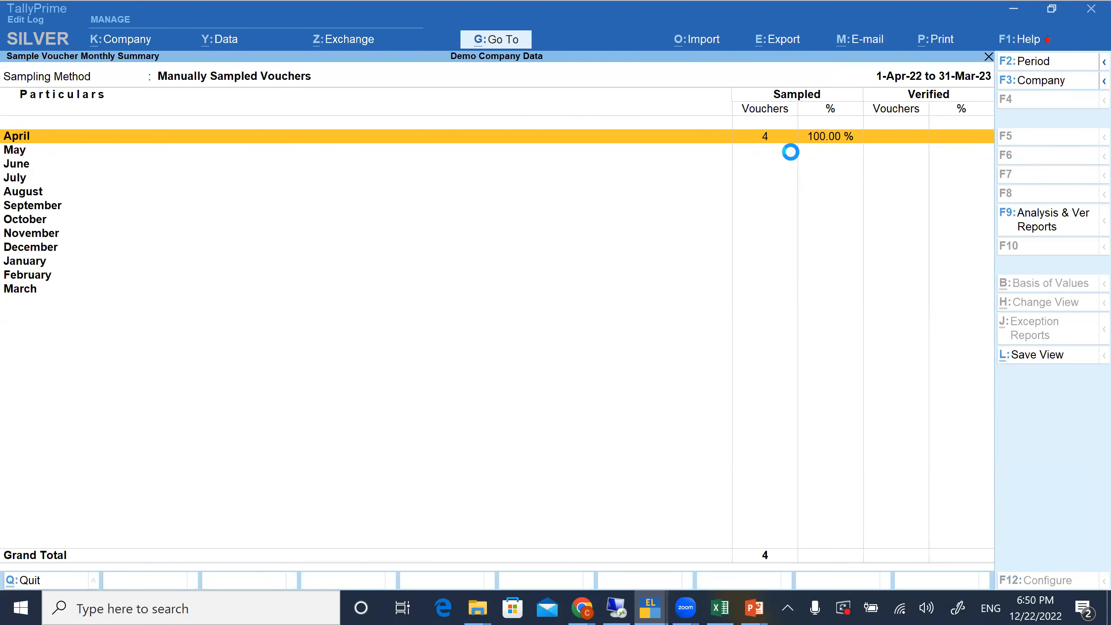
key(Escape)
key(Escape)
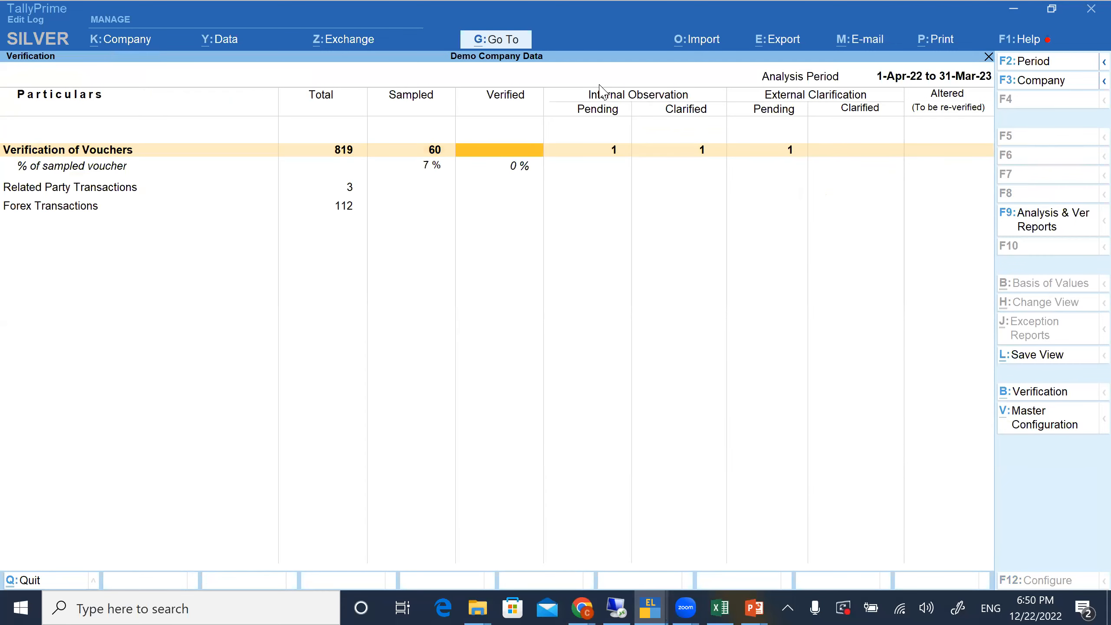
click(599, 147)
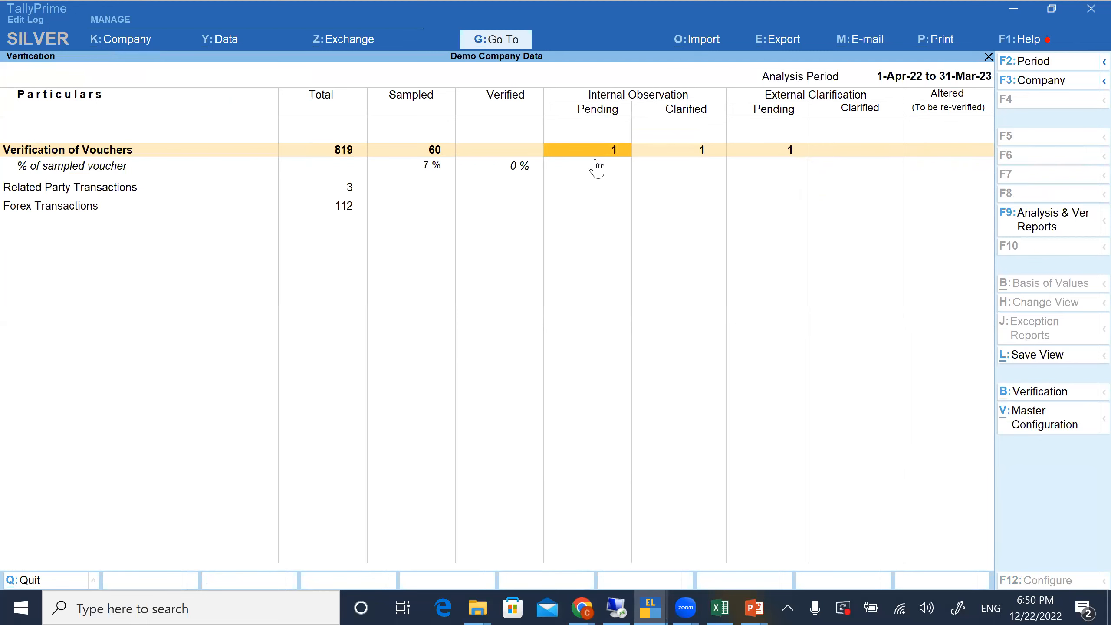
key(Return)
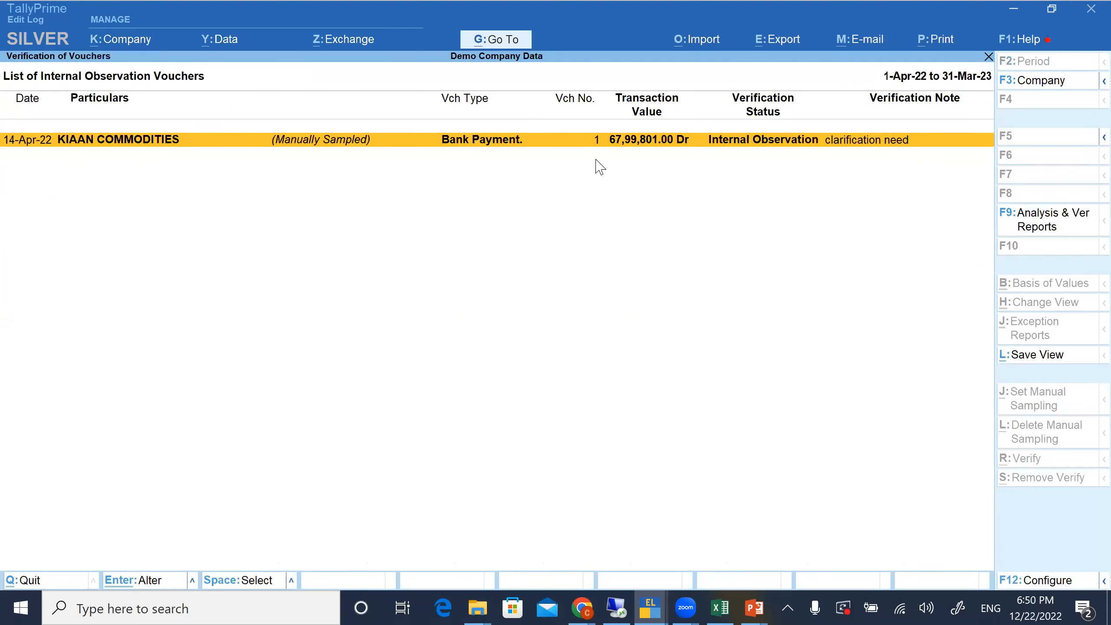
Try to change the KIAAN COMMODITIES voucher's status to Internal Observation Clarified with its note cleared, and quit to the Verification summary without accepting
key(space)
key(alt+r)
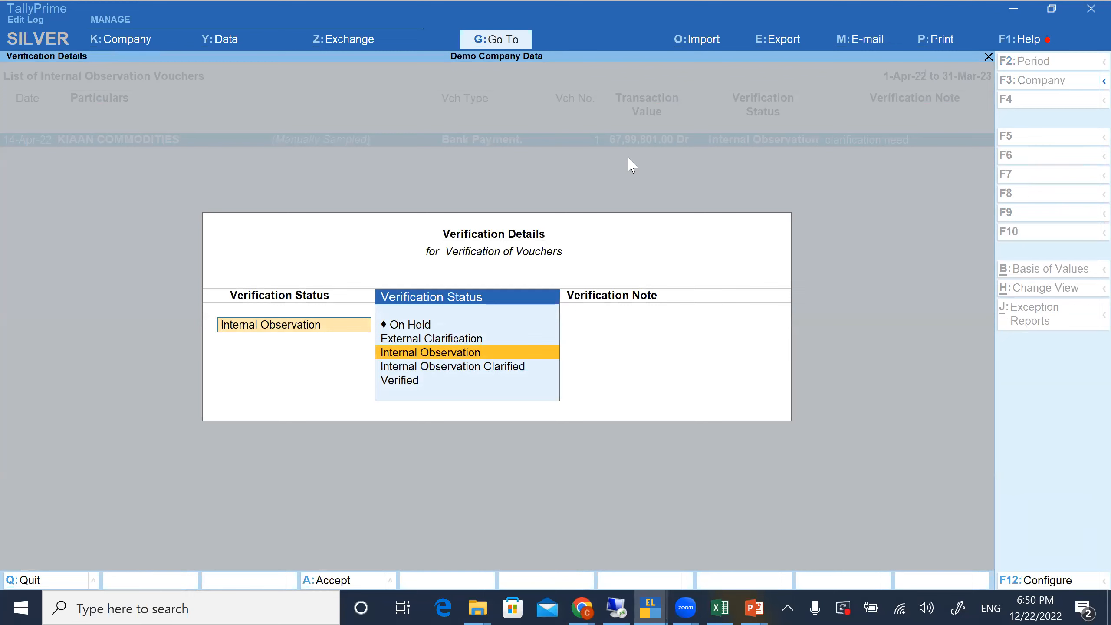
key(Down)
key(Return)
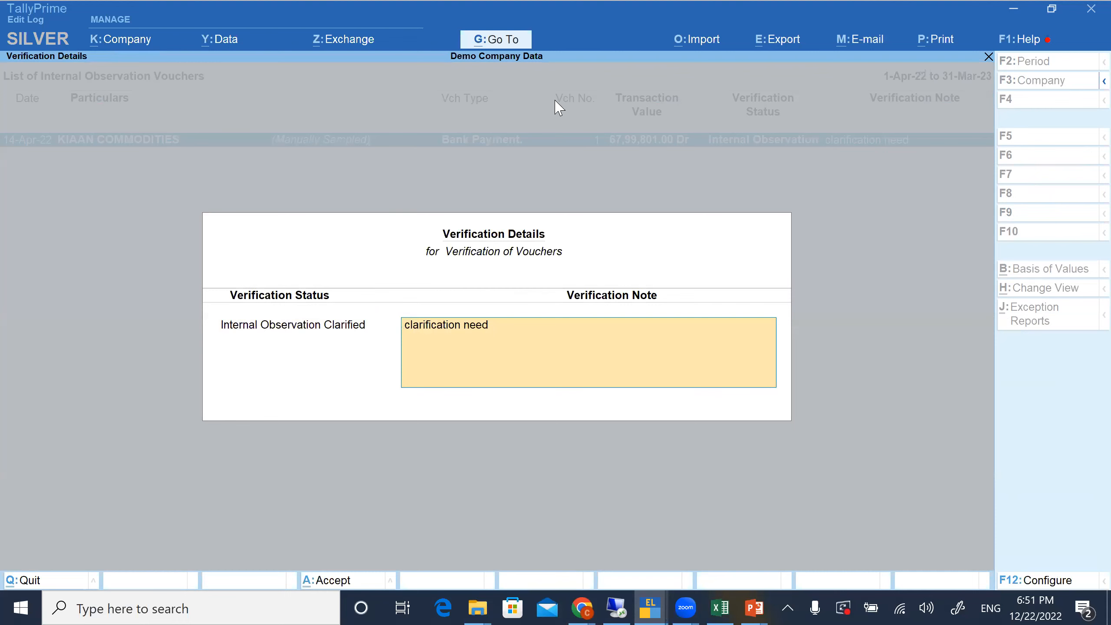
key(space)
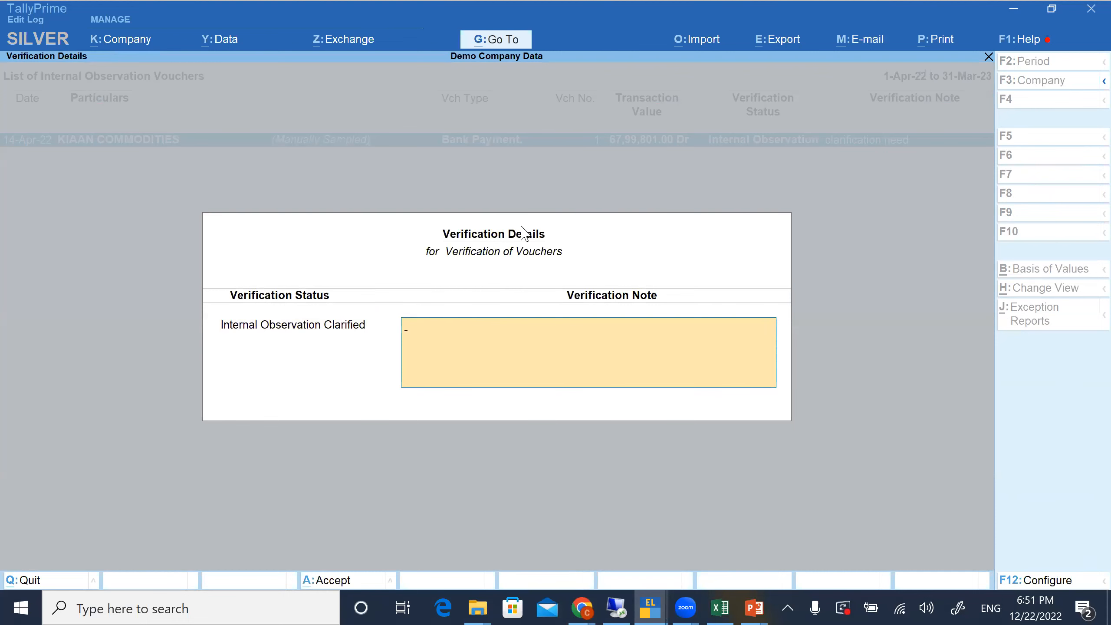
key(Escape)
key(y)
key(Escape)
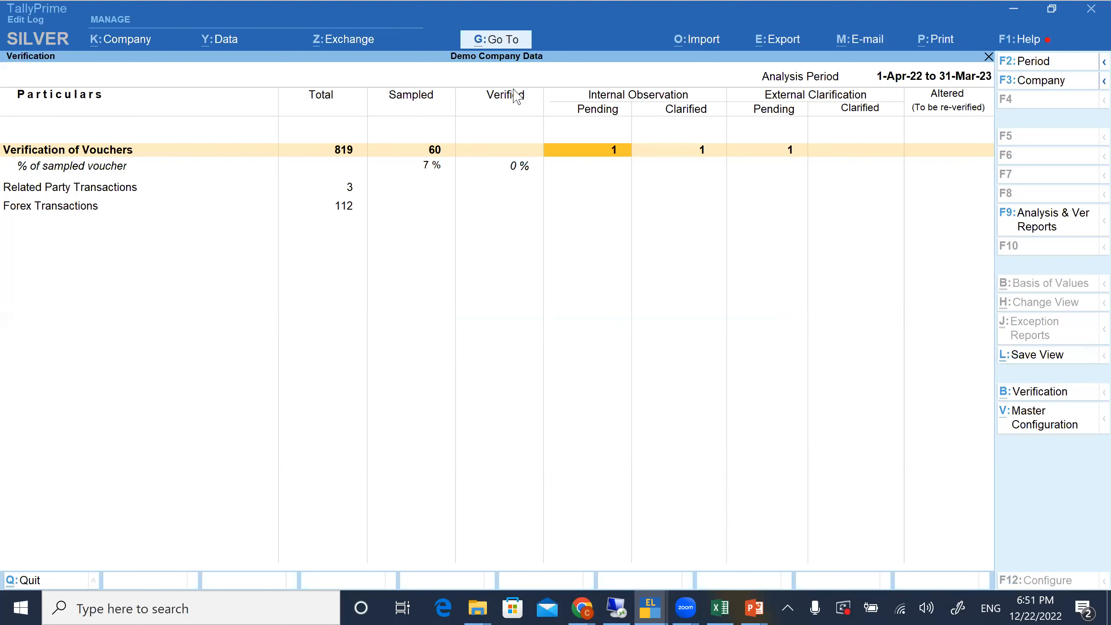
Drill into the pending Internal Observation figure for Verification of Vouchers
key(Return)
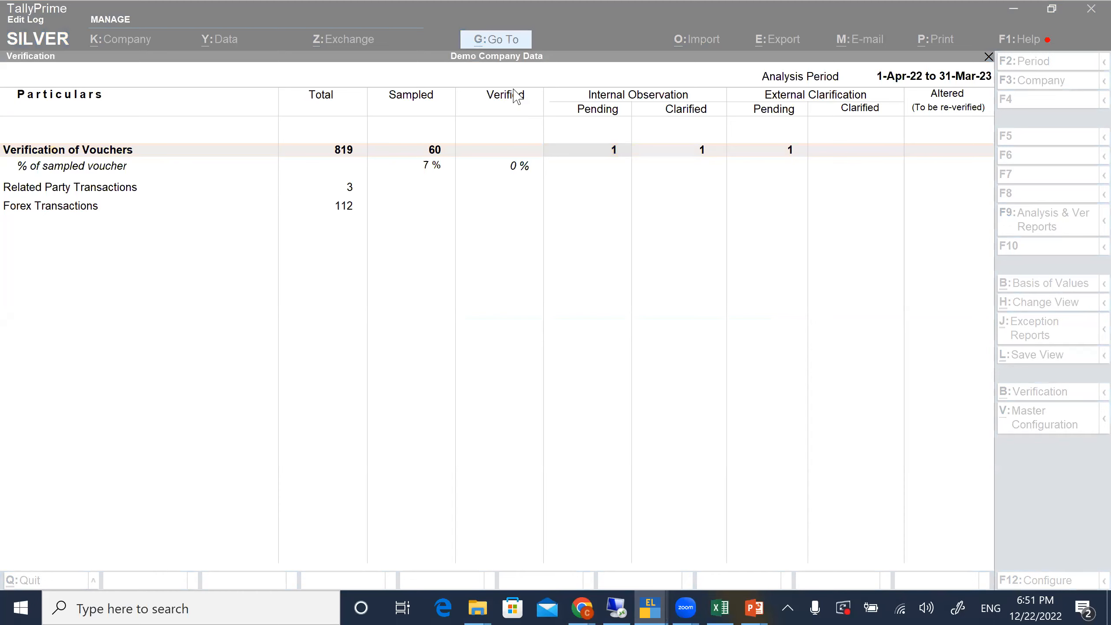